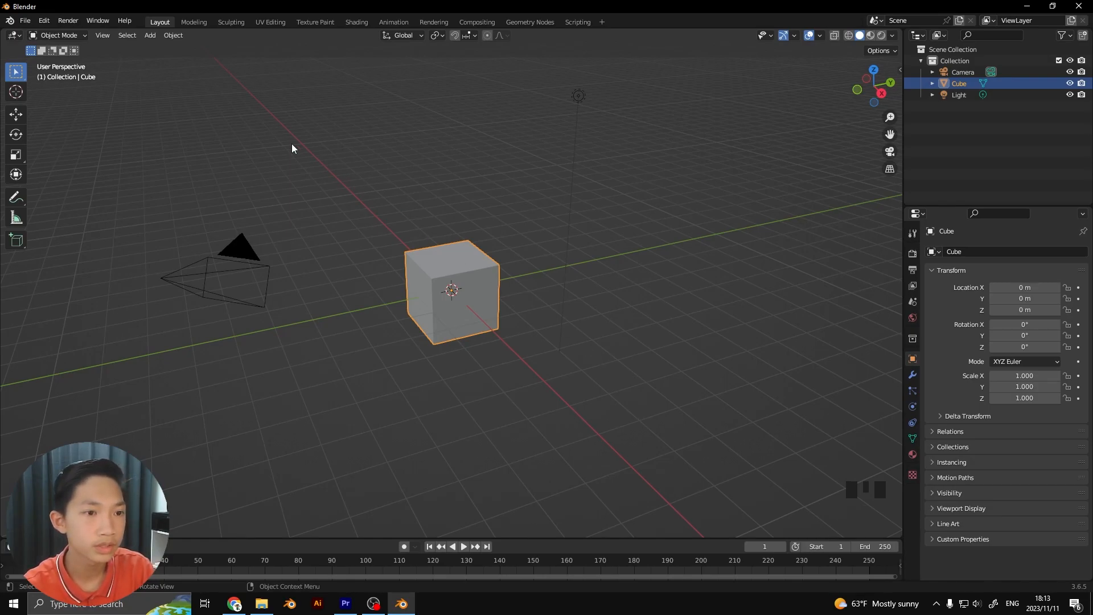
Open the add-on preferences and search the add-ons for "nod"
left_click(43, 21)
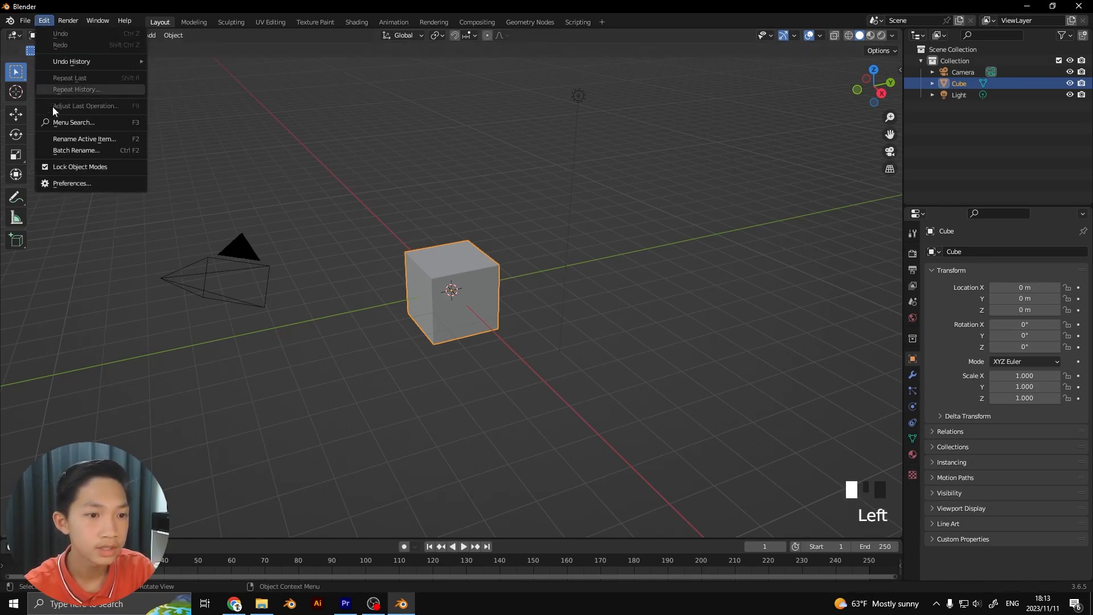
left_click(71, 183)
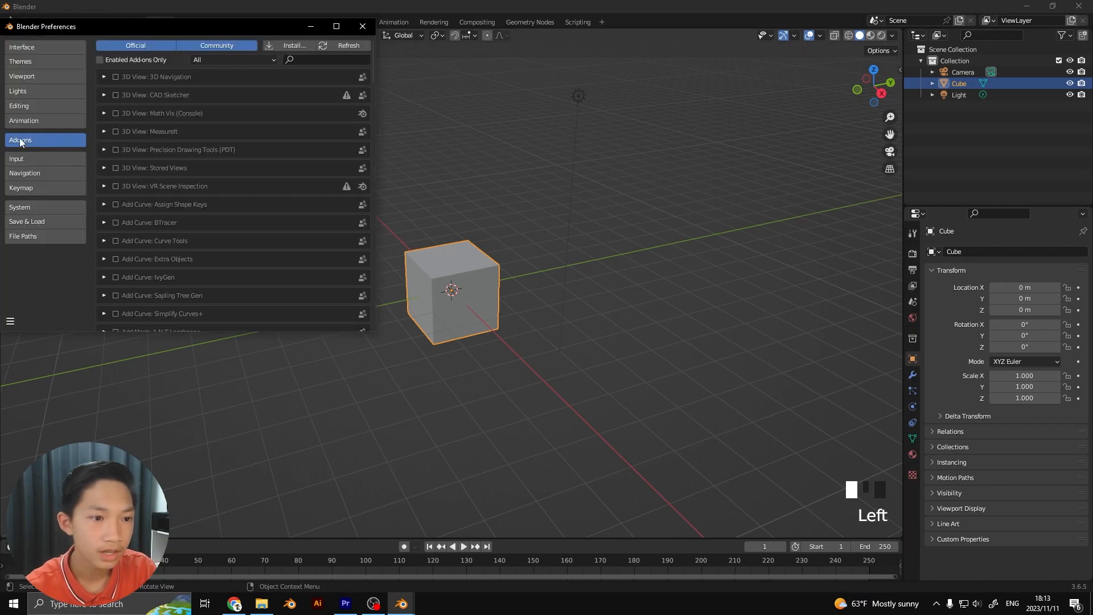
left_click(302, 61)
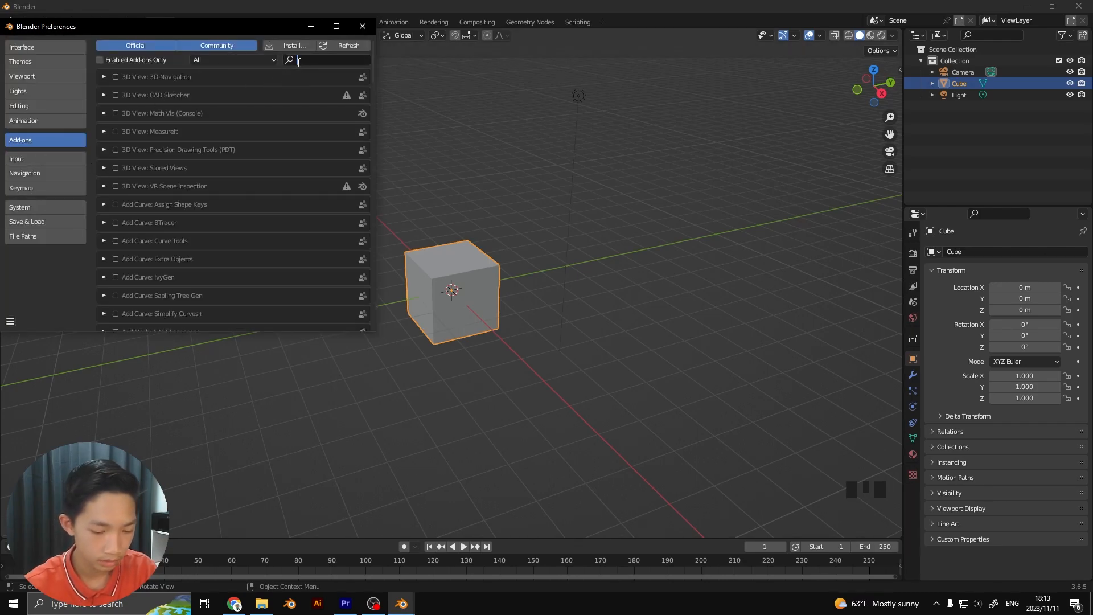
type("nod")
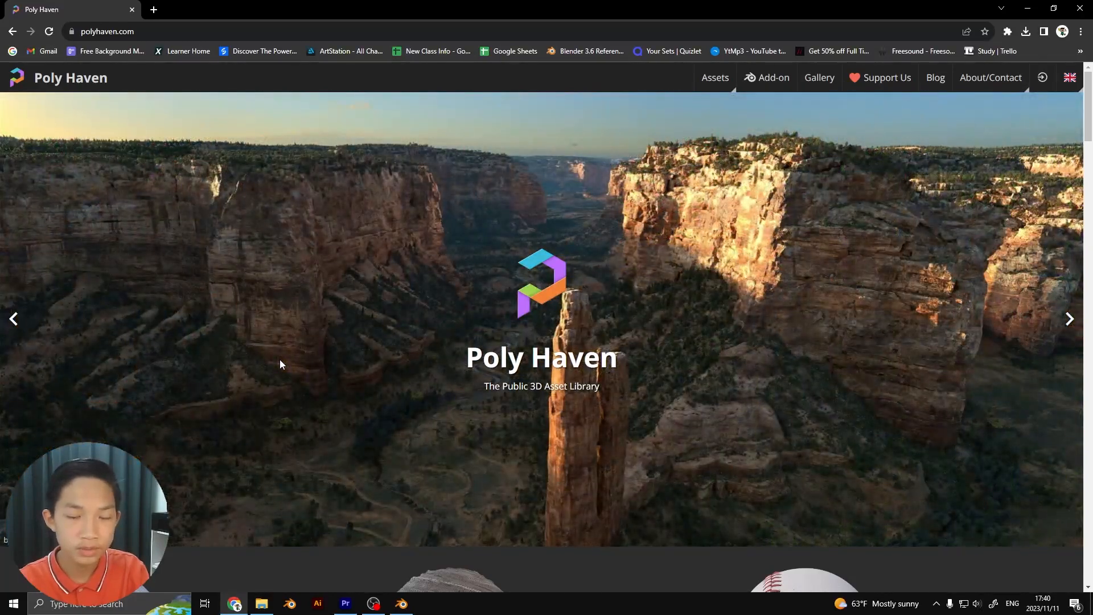
On the Poly Haven website, browse the textures library and open the Asphalt 02 texture
scroll(307, 362, "down", 4)
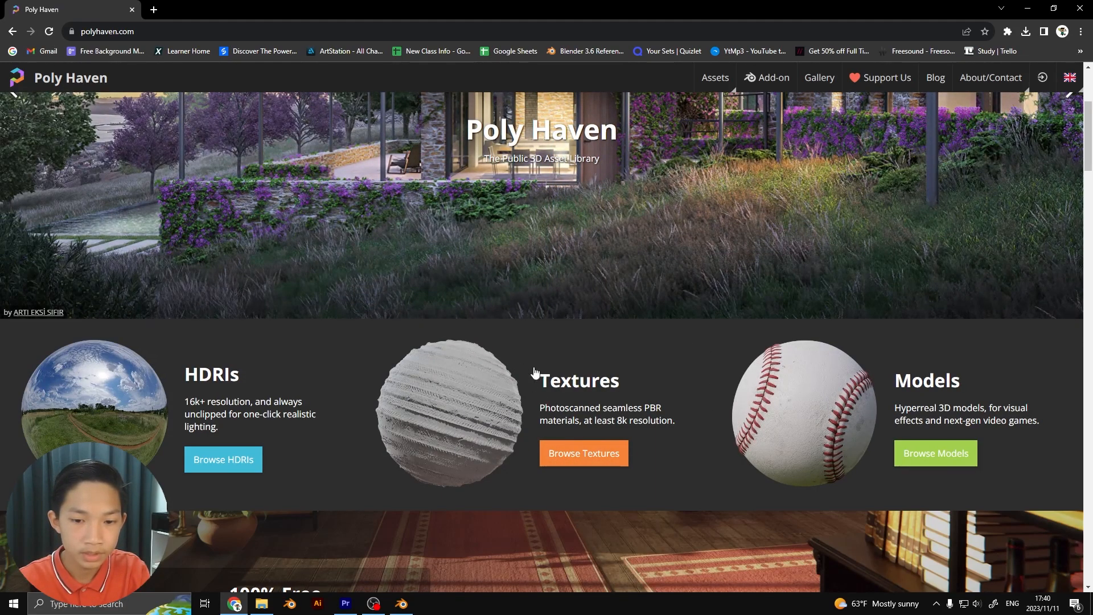
left_click(550, 462)
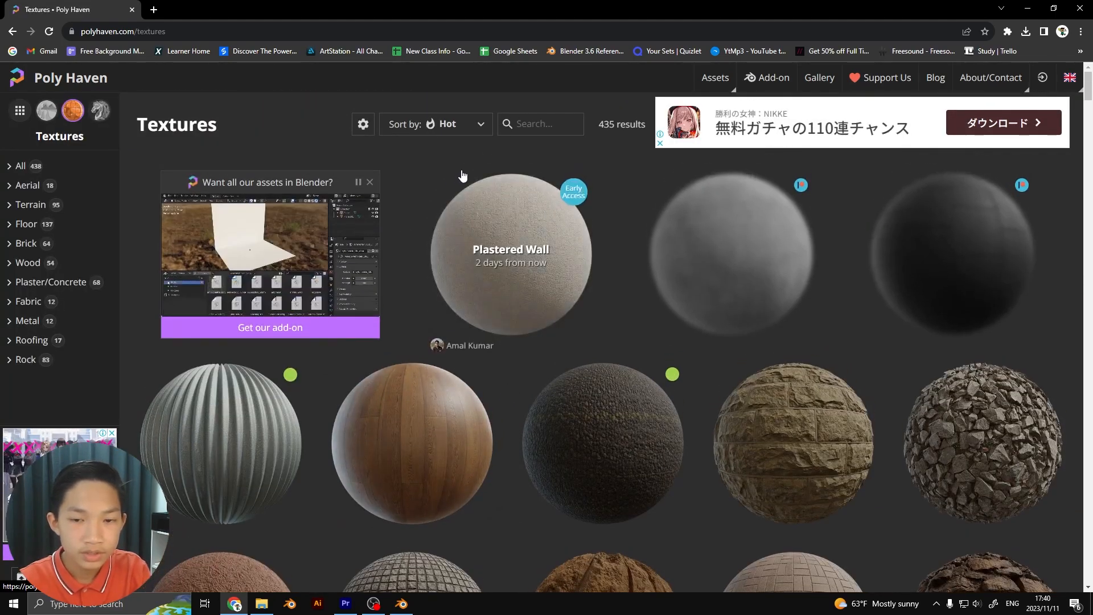
scroll(651, 296, "down", 2)
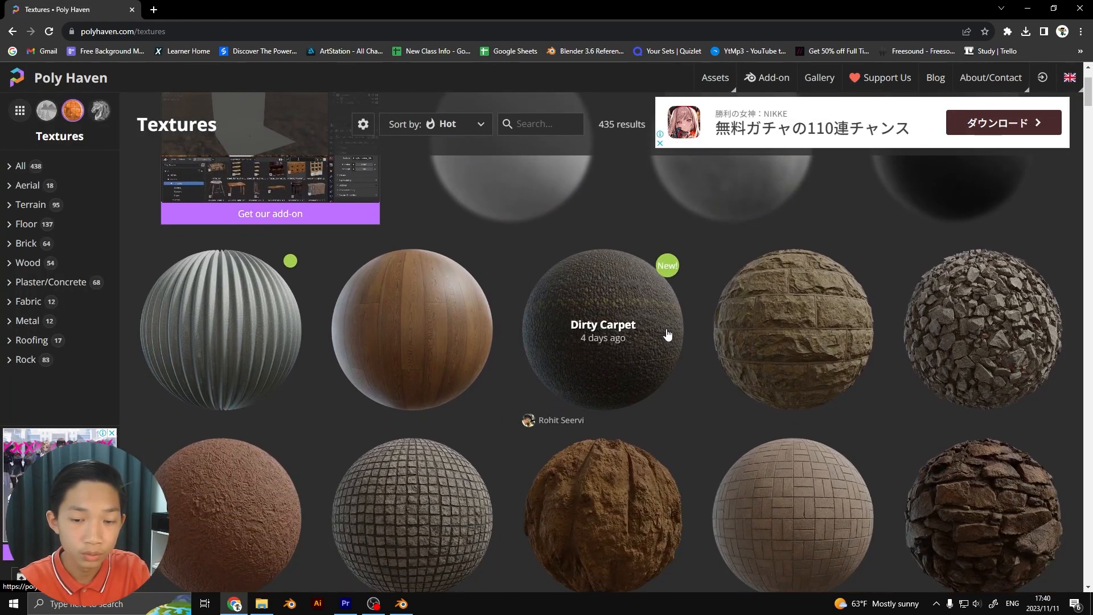
scroll(664, 341, "down", 2)
scroll(688, 413, "down", 7)
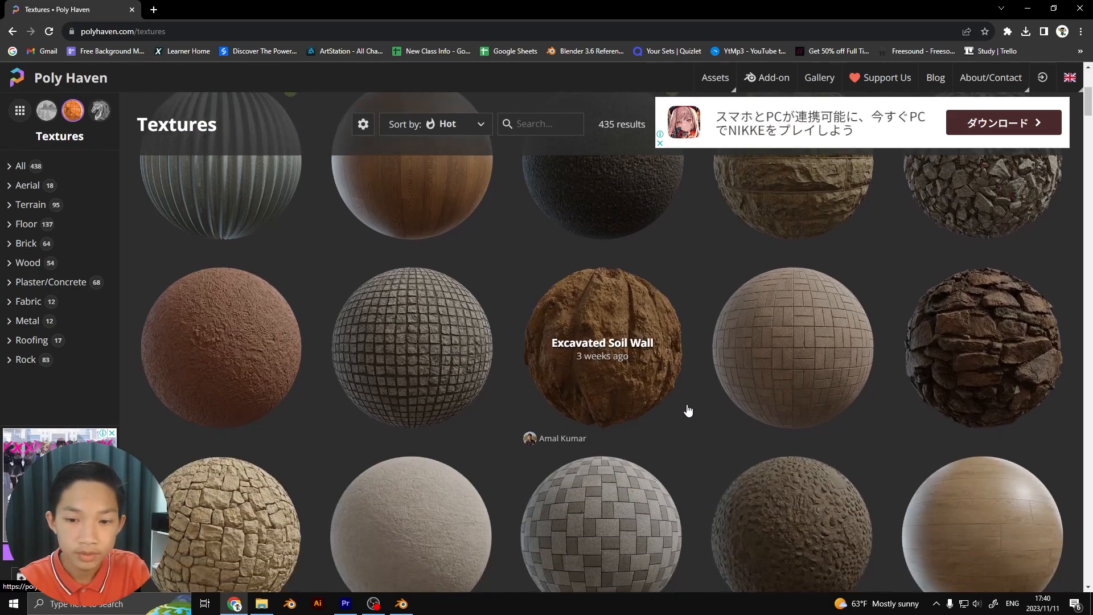
scroll(562, 367, "down", 15)
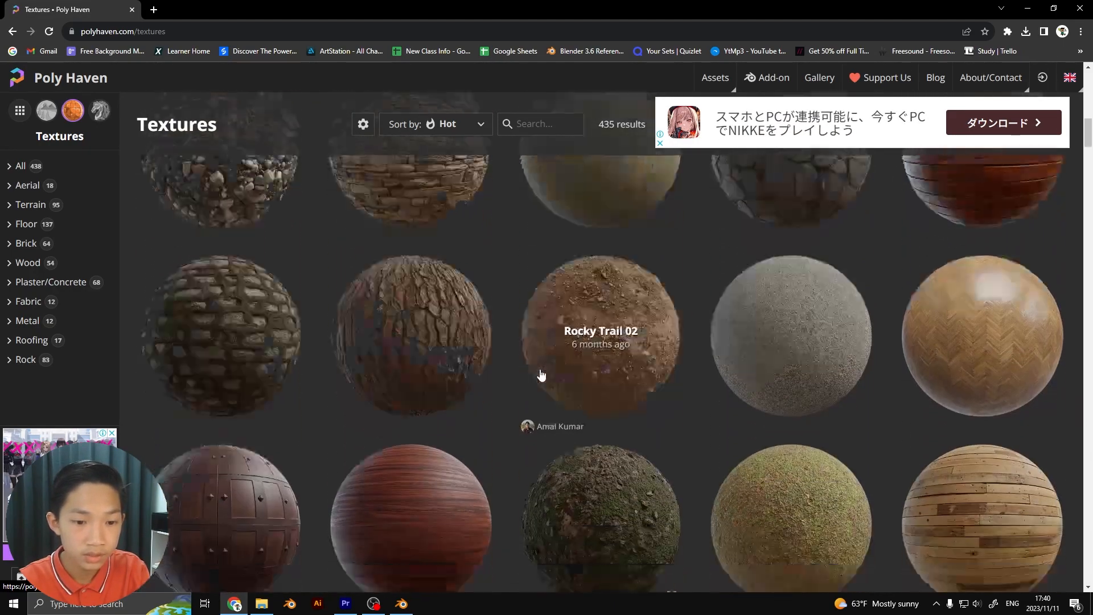
scroll(537, 362, "down", 8)
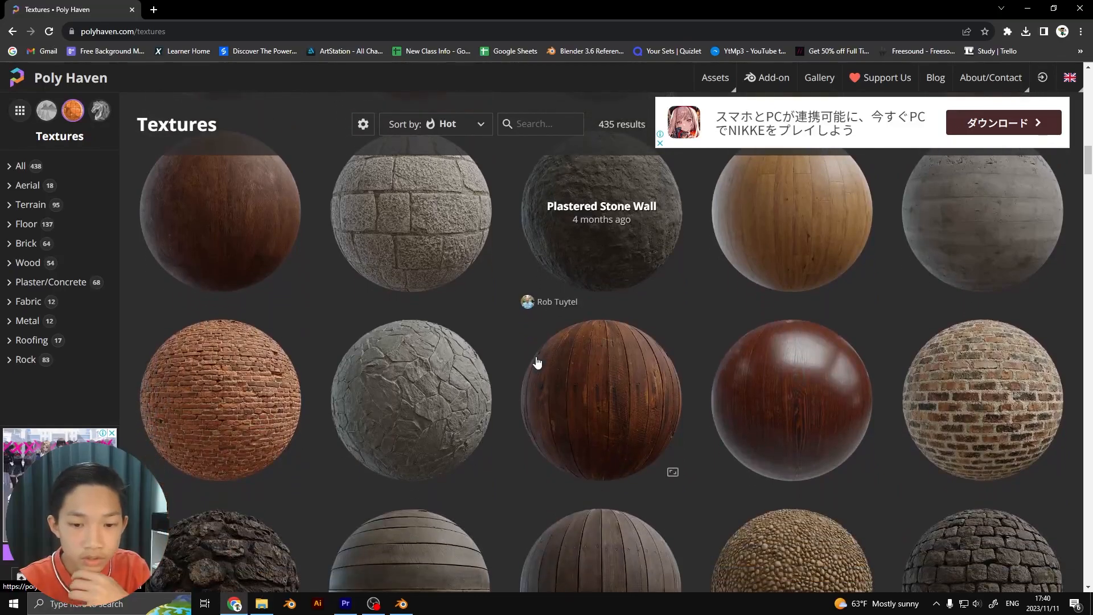
scroll(518, 370, "down", 8)
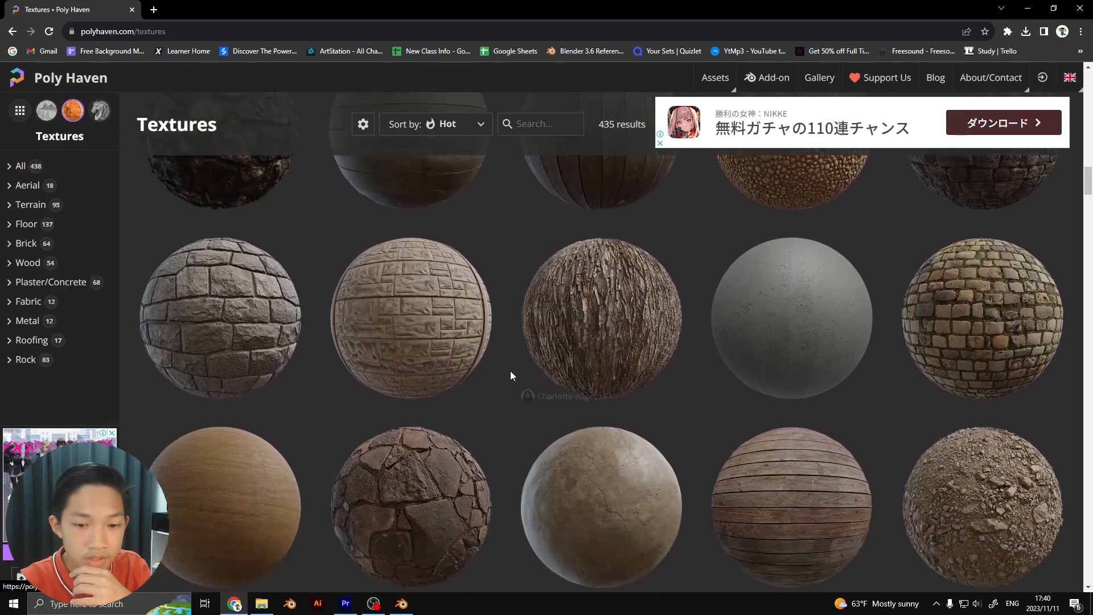
scroll(511, 368, "down", 7)
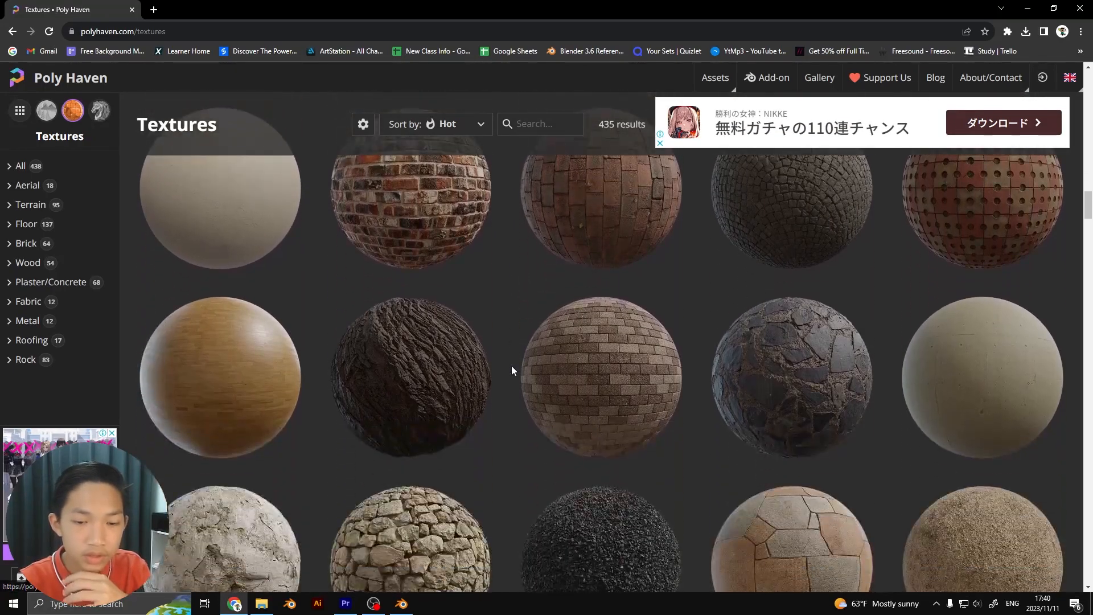
scroll(509, 367, "down", 10)
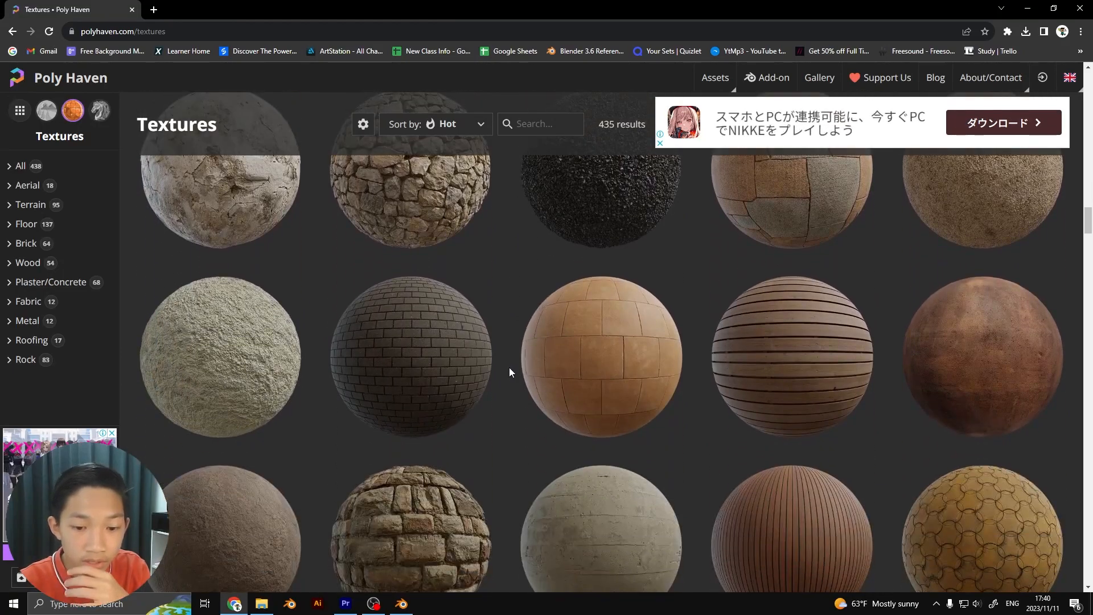
scroll(510, 373, "down", 6)
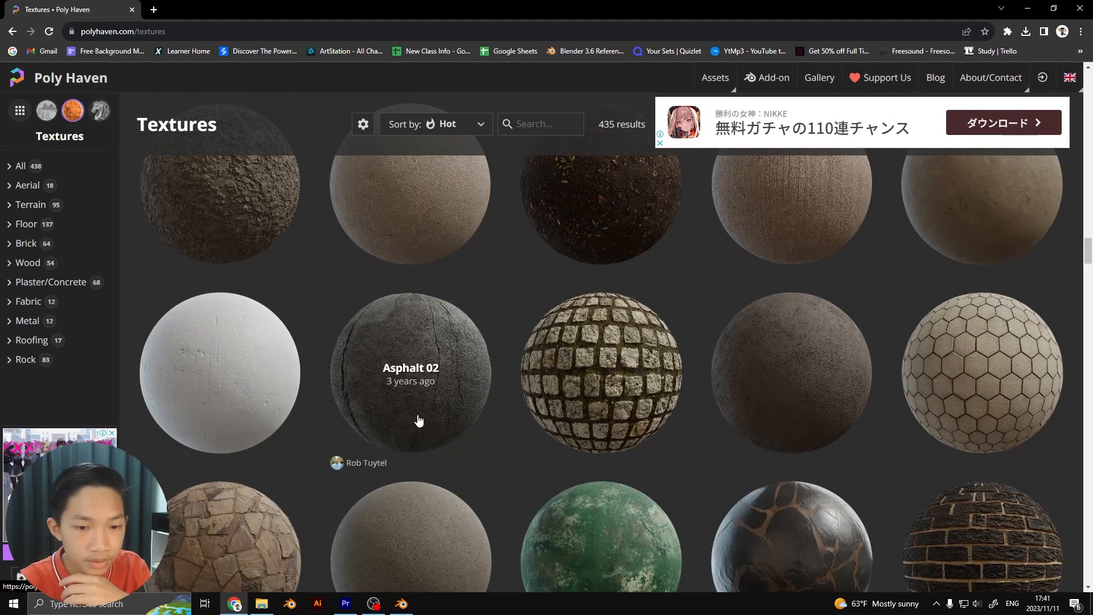
left_click(428, 350)
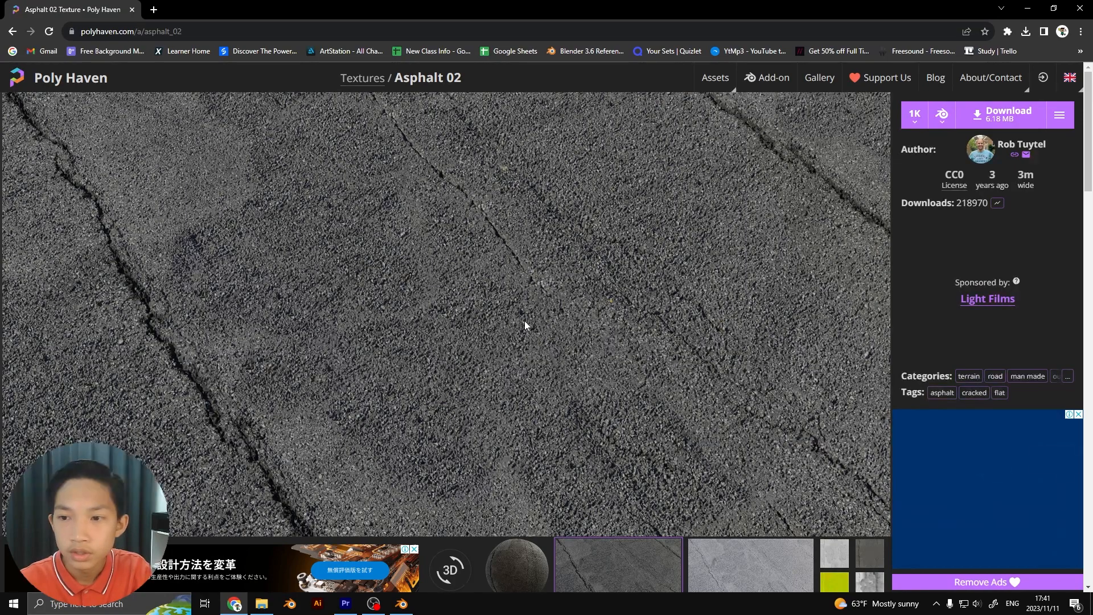
Download the Asphalt 02 texture at 1K resolution, saving asphalt_02_1k.blend.zip in the Downloads folder
left_click(913, 116)
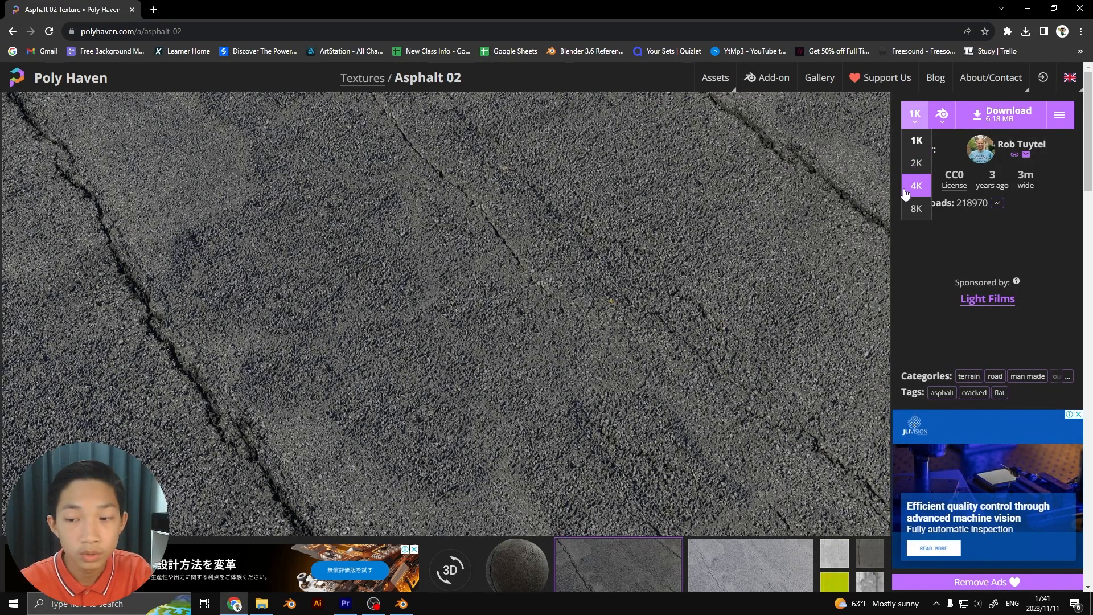
left_click(915, 141)
left_click(914, 124)
left_click(881, 157)
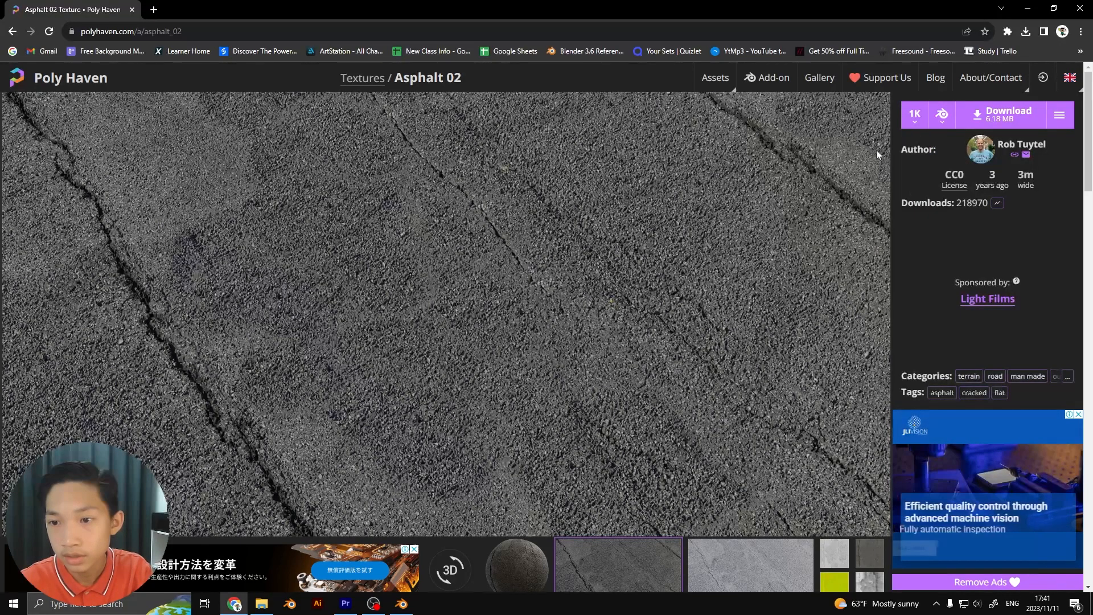
left_click(912, 124)
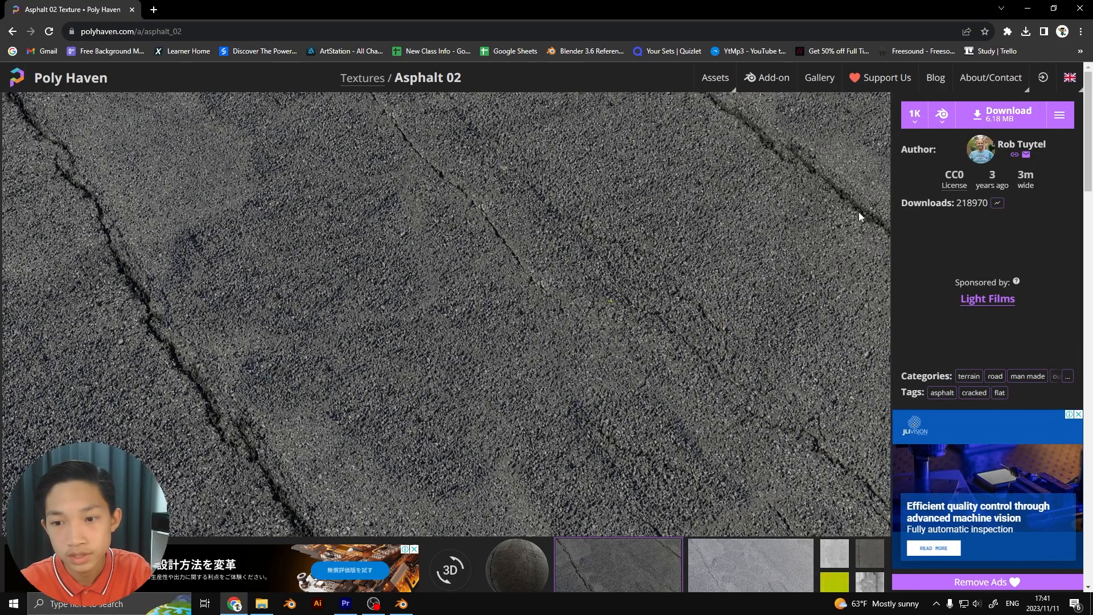
left_click(979, 123)
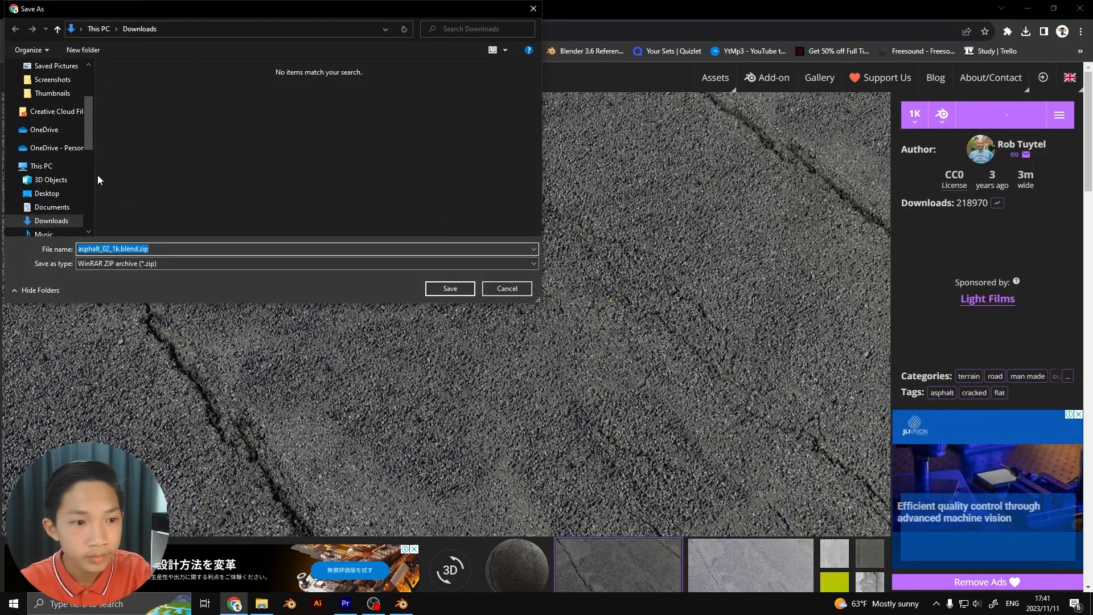
left_click(450, 288)
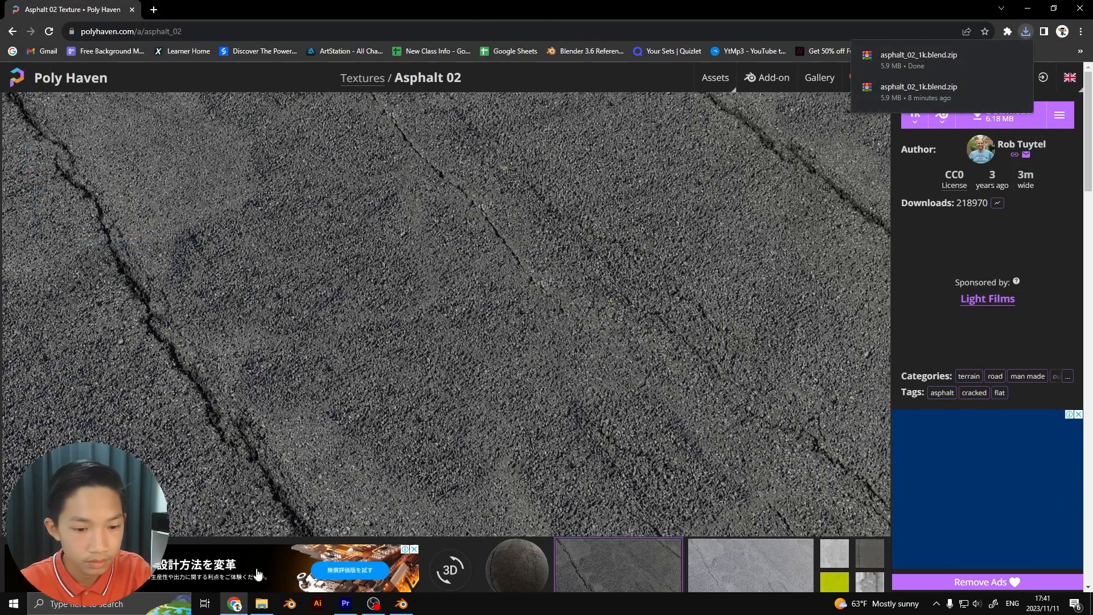
In File Explorer, extract the downloaded asphalt_02_1k.blend.zip archive into its own asphalt_02_1k.blend folder
left_click(261, 604)
left_click(604, 169)
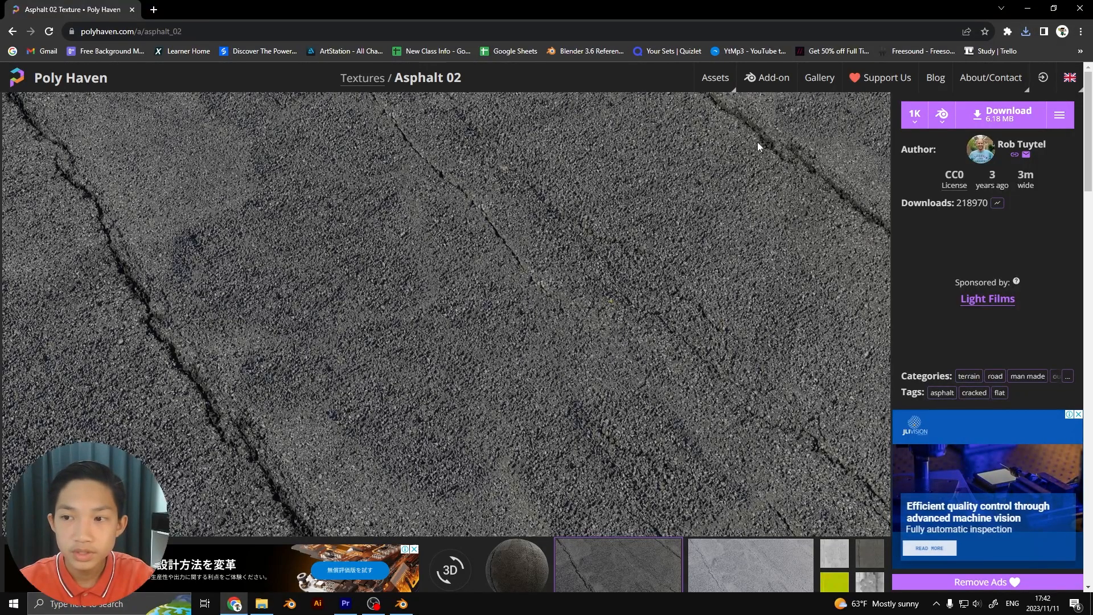
left_click(262, 604)
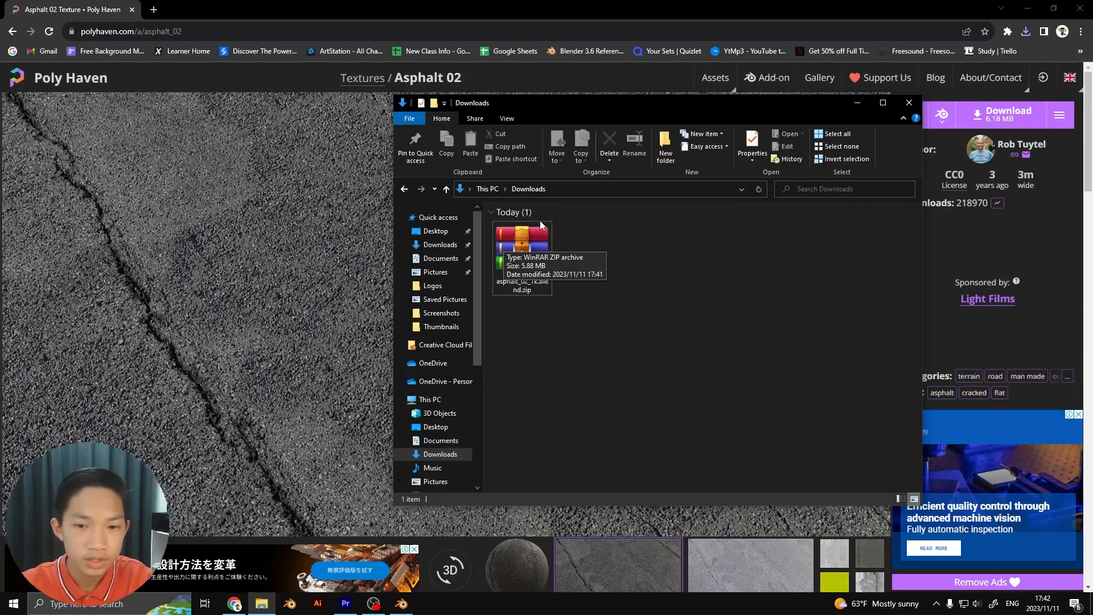
right_click(519, 251)
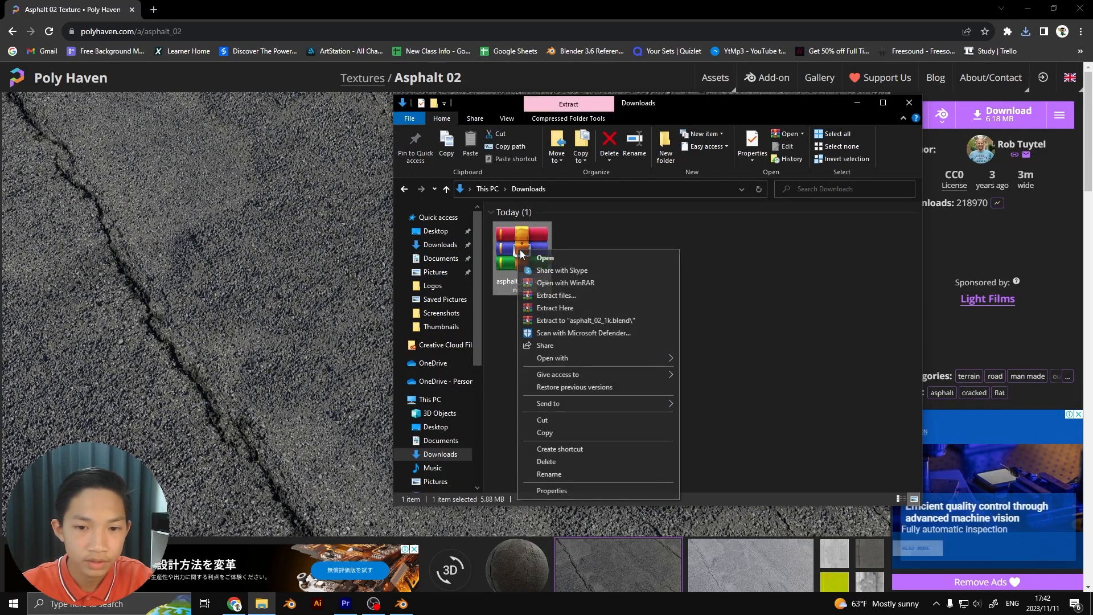
left_click(546, 316)
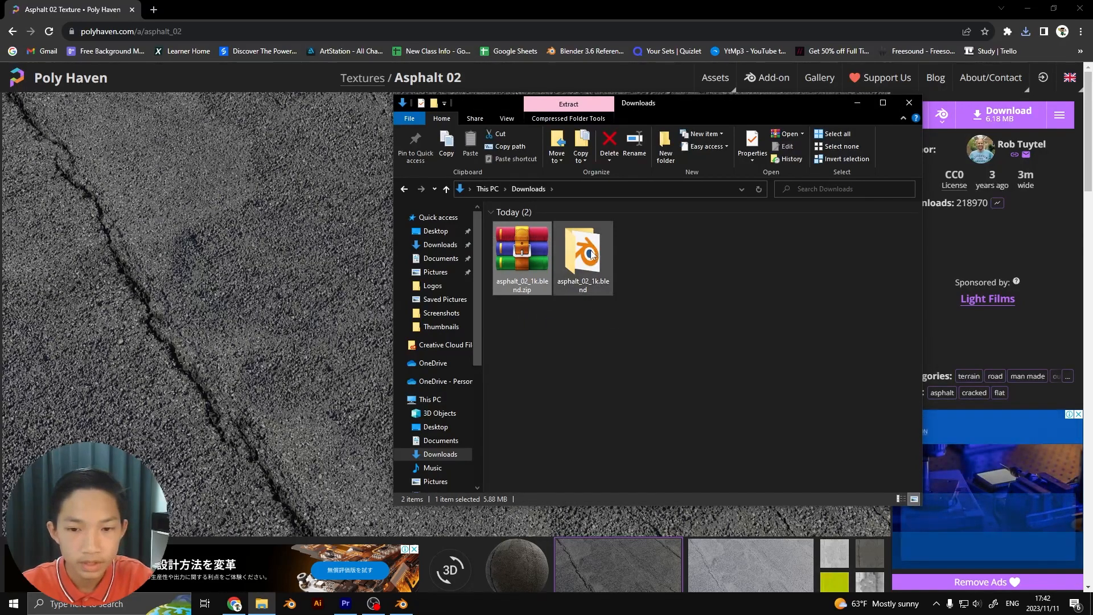
Open the textures folder inside the extracted asphalt_02_1k.blend folder to view its image files
double_click(592, 254)
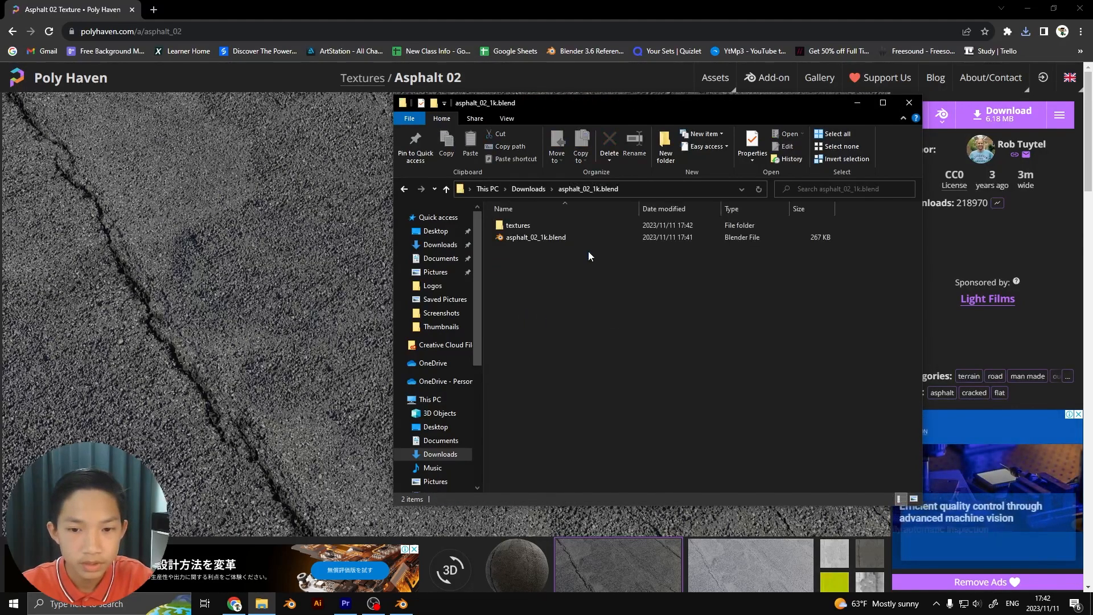
left_click(518, 225)
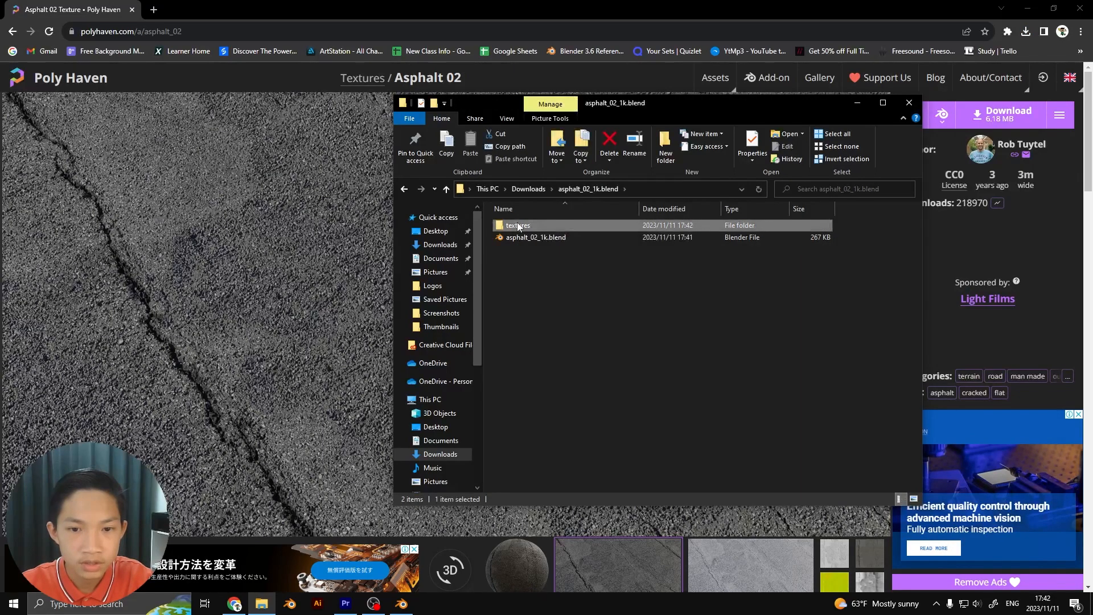
double_click(517, 225)
left_click_drag(756, 237, 746, 261)
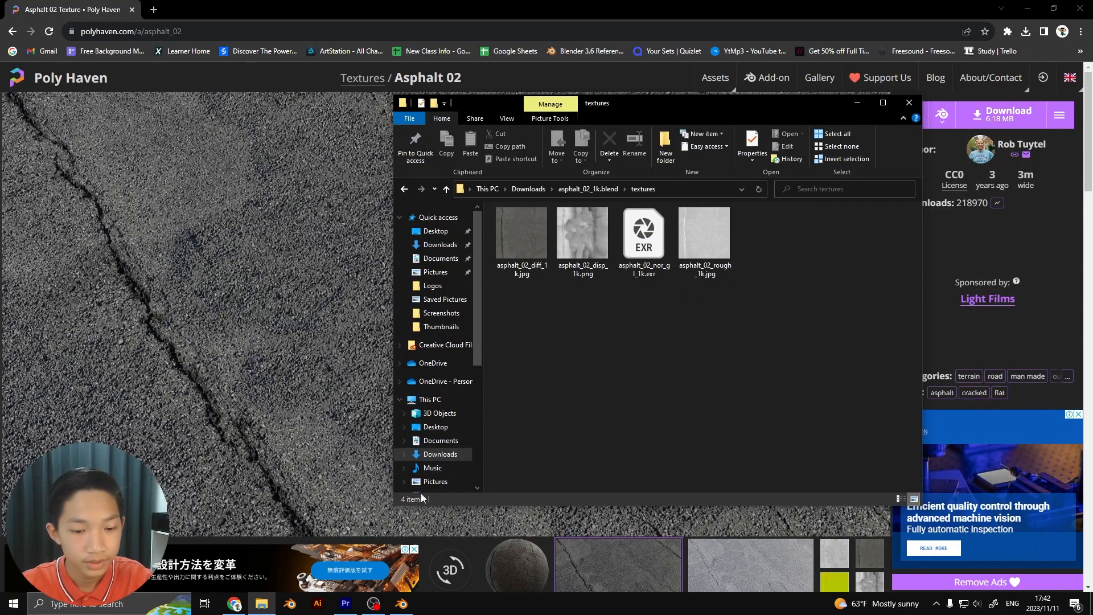
Switch to Blender and, in the right orthographic view, replace the default cube with a Monkey mesh
left_click(403, 592)
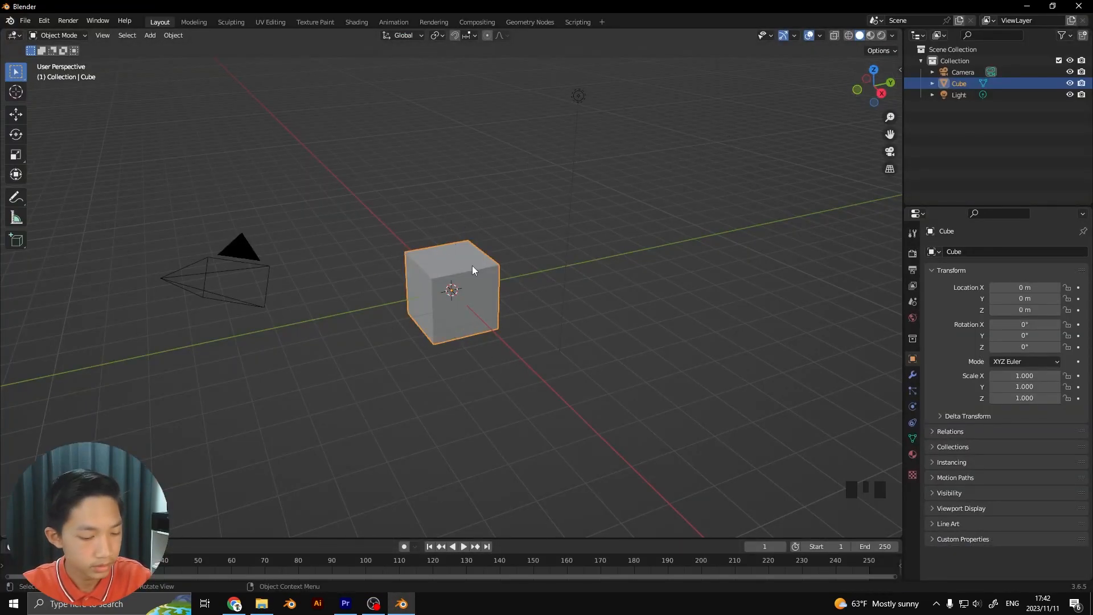
left_click(881, 93)
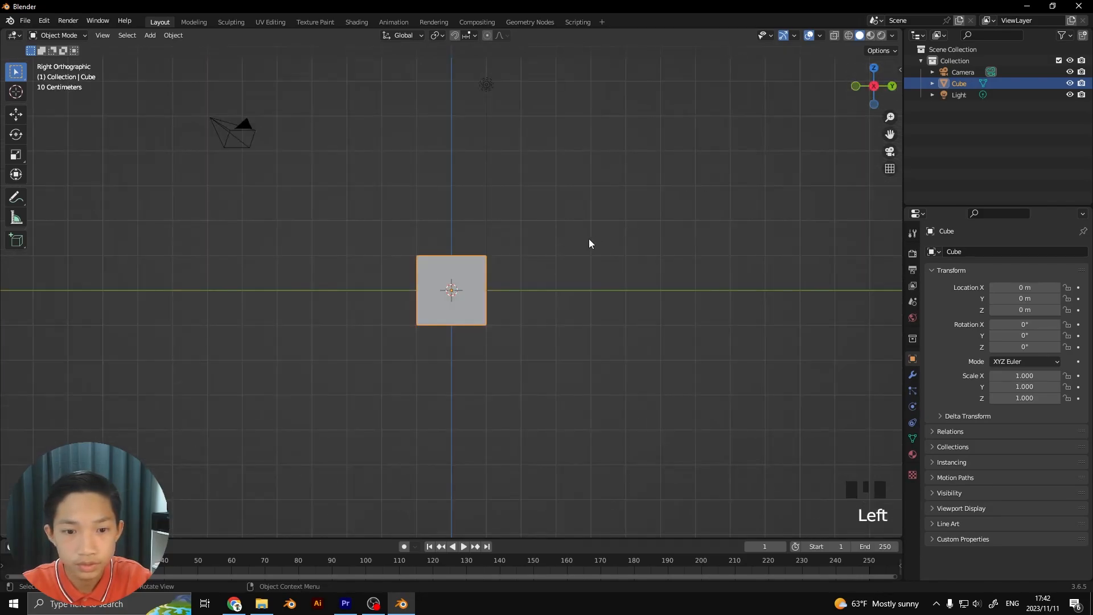
scroll(590, 243, "up", 4)
key("Delete")
key("shift+a")
mouse_move(467, 293)
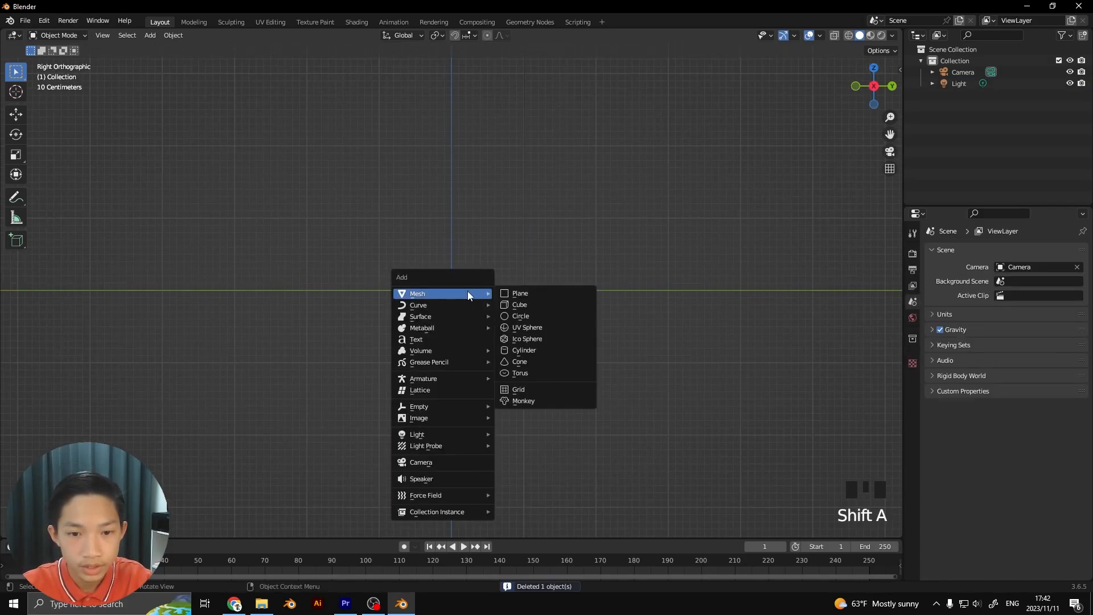
left_click(519, 400)
scroll(515, 393, "up", 3)
Tilt the monkey head about -35° around X and raise it about 0.54 m in Z so it rests on the ground
key("r")
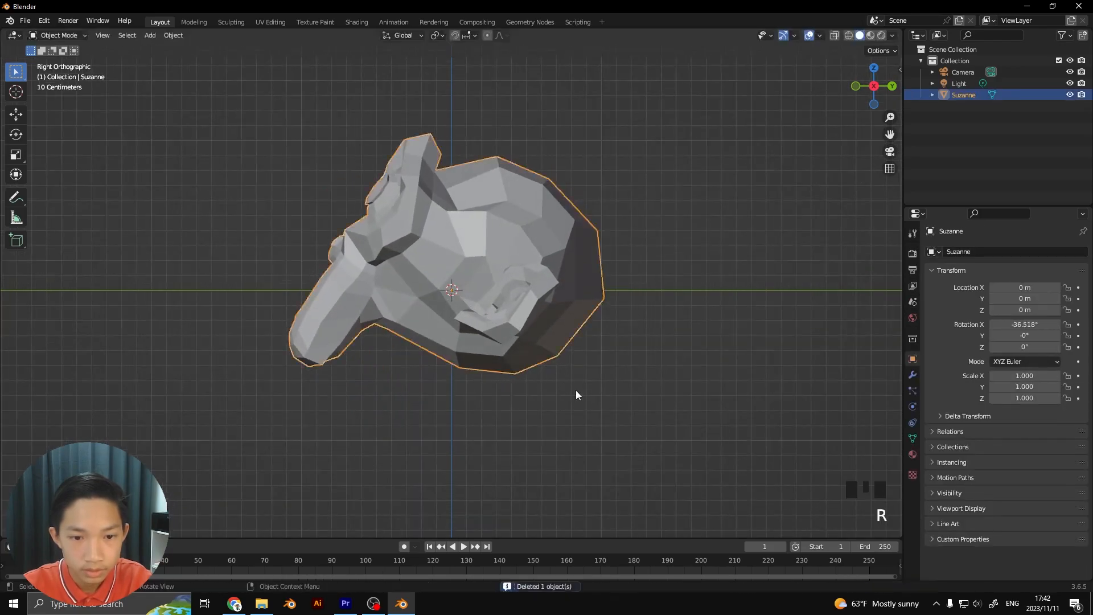
key("g")
key("r")
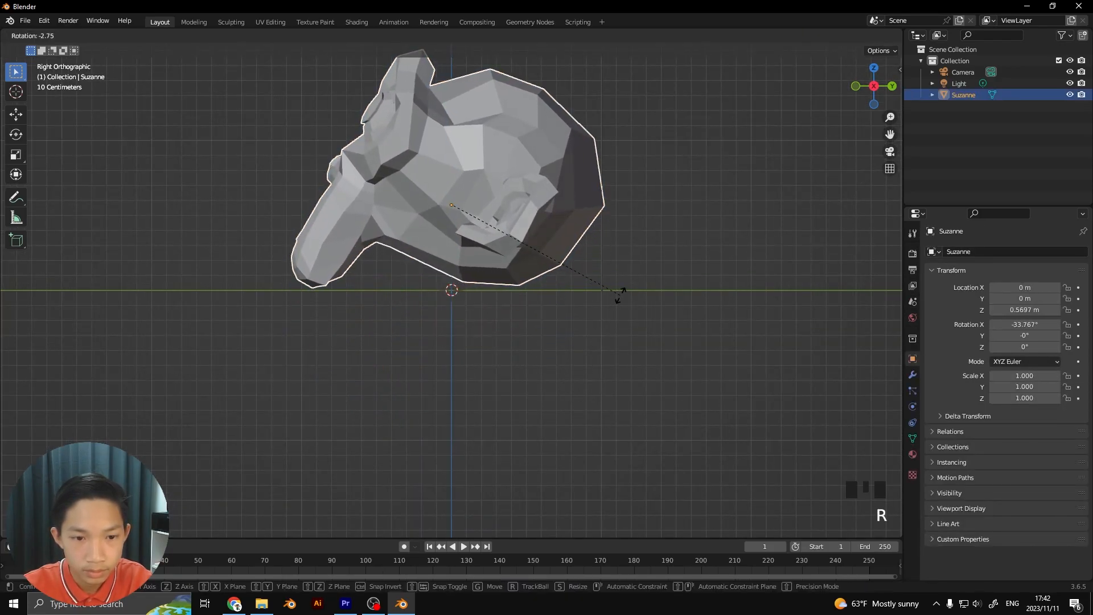
key("g")
key("r")
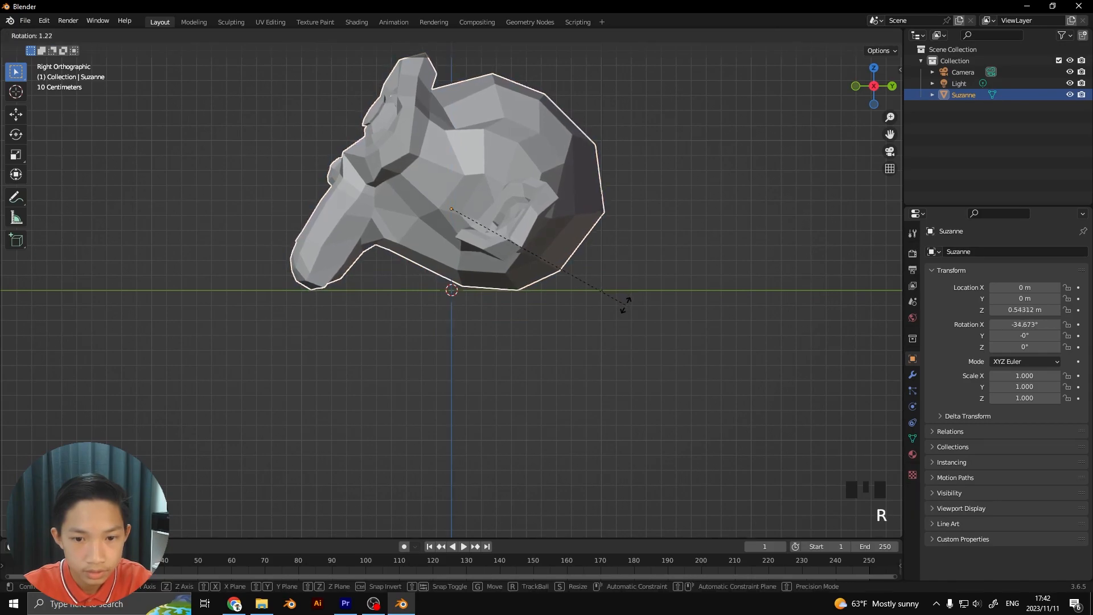
left_click(615, 307)
Add a level 3 subdivision surface to the monkey head and shade it smooth
middle_click_drag(615, 308, 667, 326)
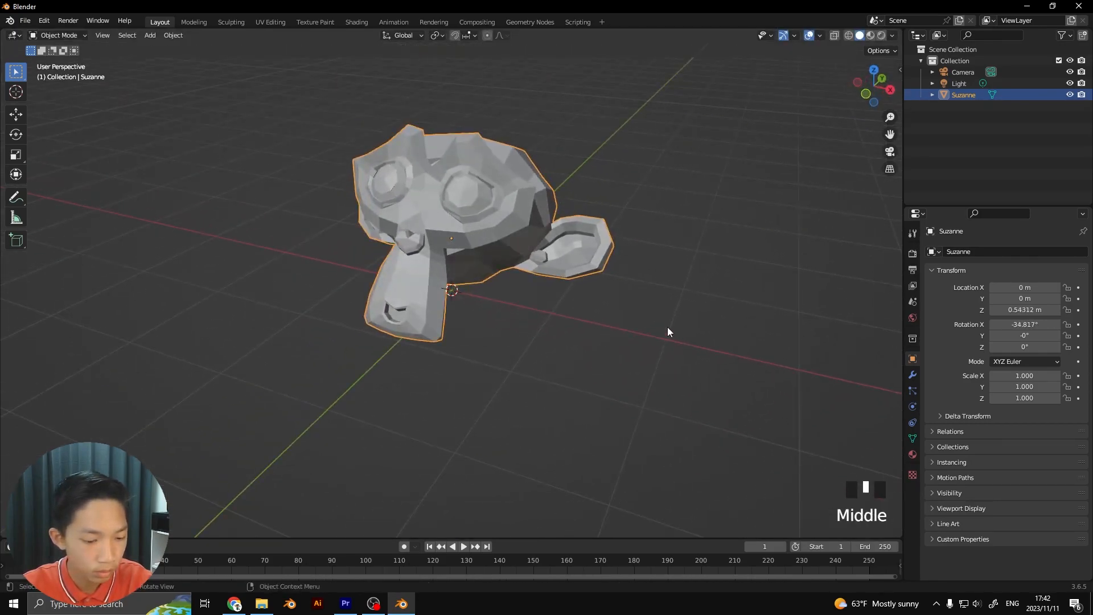
key("ctrl+3")
middle_click_drag(475, 270, 496, 283)
scroll(487, 269, "up", 4)
scroll(422, 274, "down", 2)
middle_click_drag(423, 275, 474, 201)
scroll(446, 206, "up", 4)
right_click(453, 225)
left_click(454, 226)
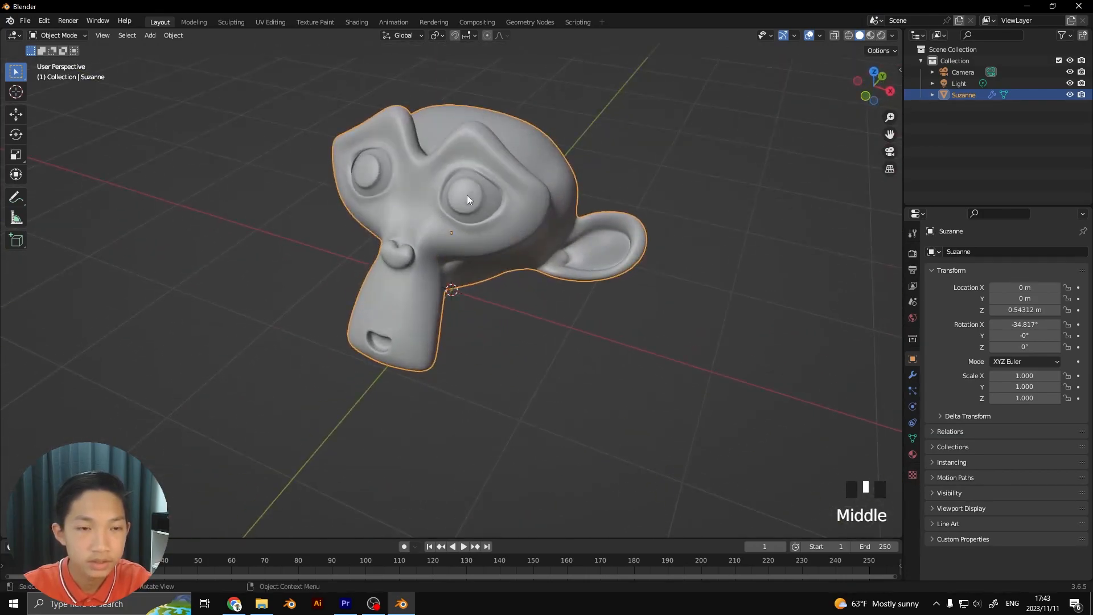
Switch to the Shading workspace and create a new material for the monkey head
left_click(358, 22)
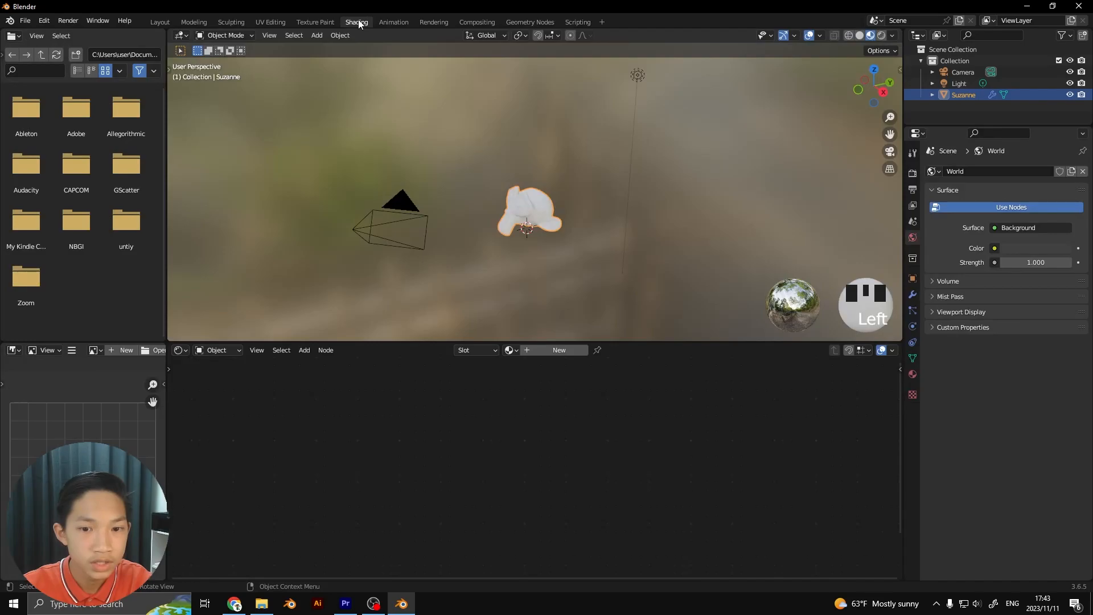
left_click(555, 350)
scroll(524, 293, "up", 3)
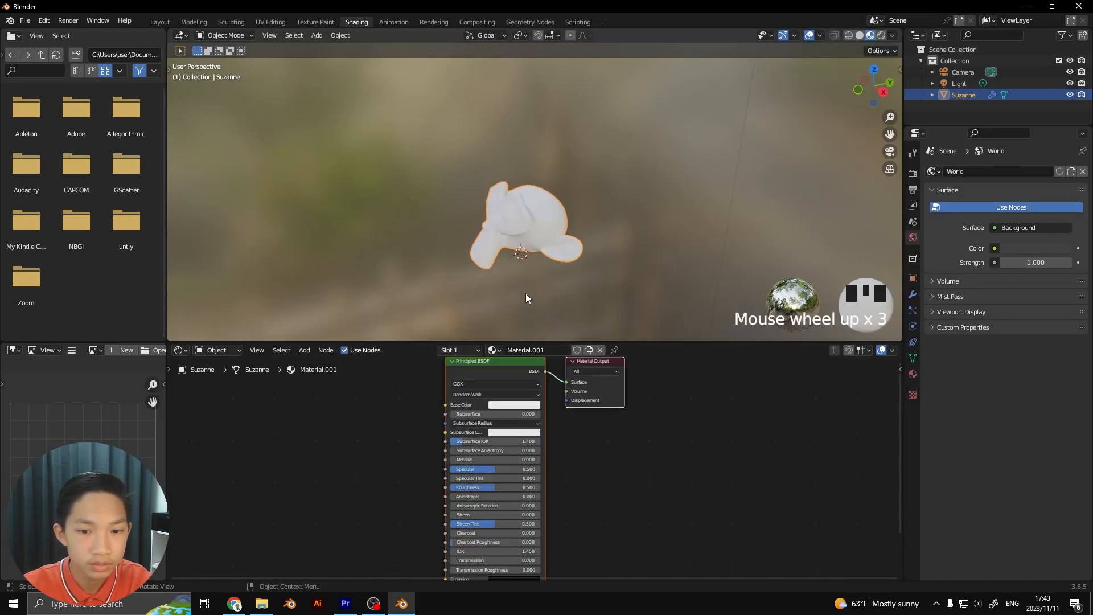
middle_click_drag(525, 293, 558, 292)
scroll(497, 329, "up", 3)
scroll(506, 429, "up", 3)
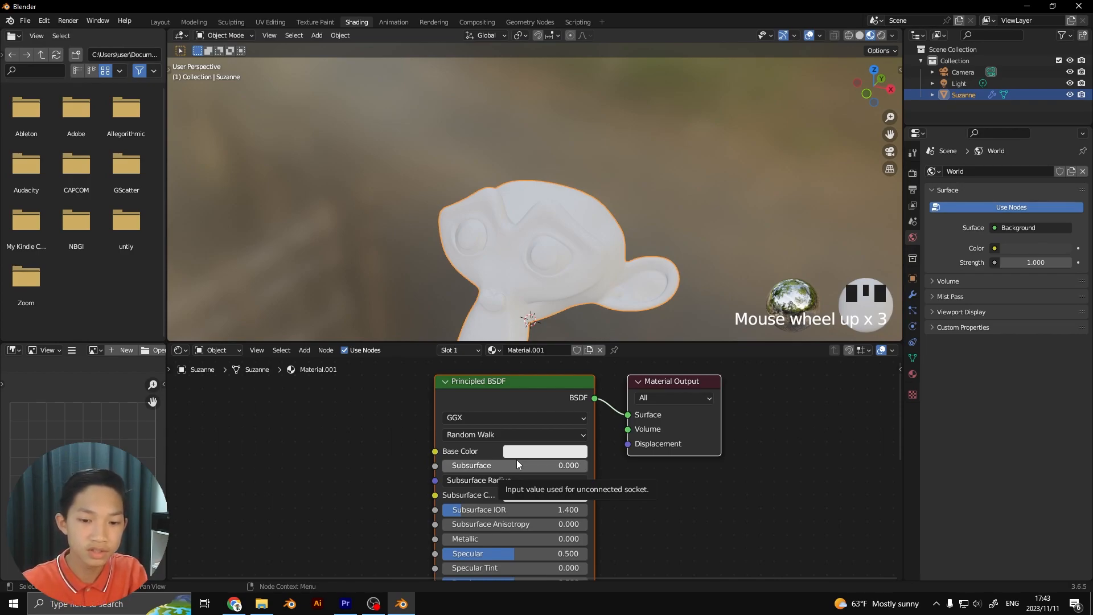
Spread the Principled BSDF node away from the Material Output node
scroll(511, 460, "down", 2)
left_click_drag(427, 421, 342, 428)
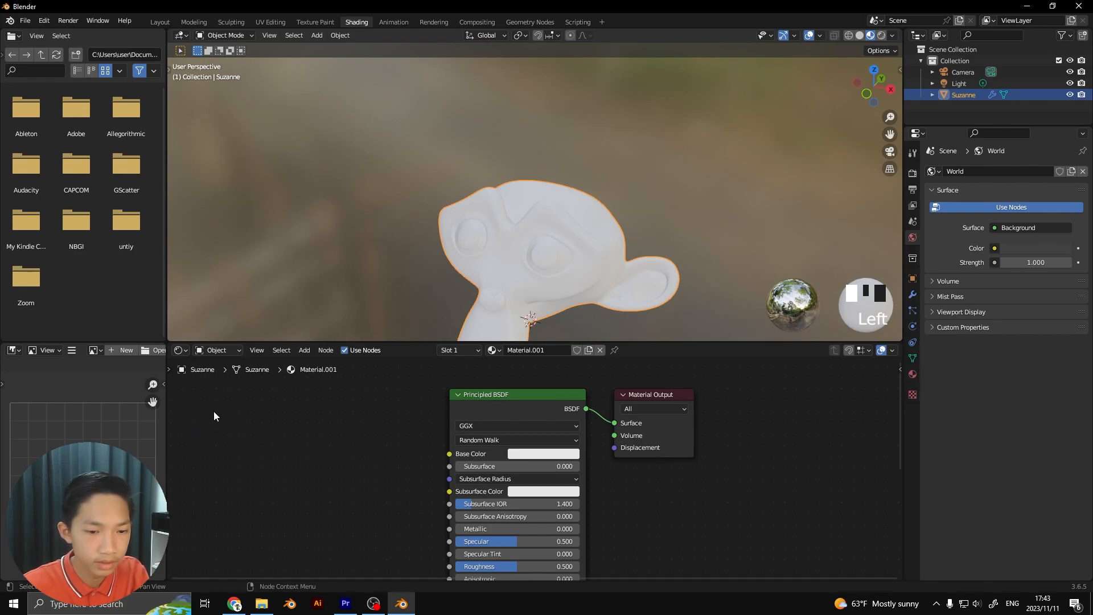
left_click_drag(571, 398, 455, 395)
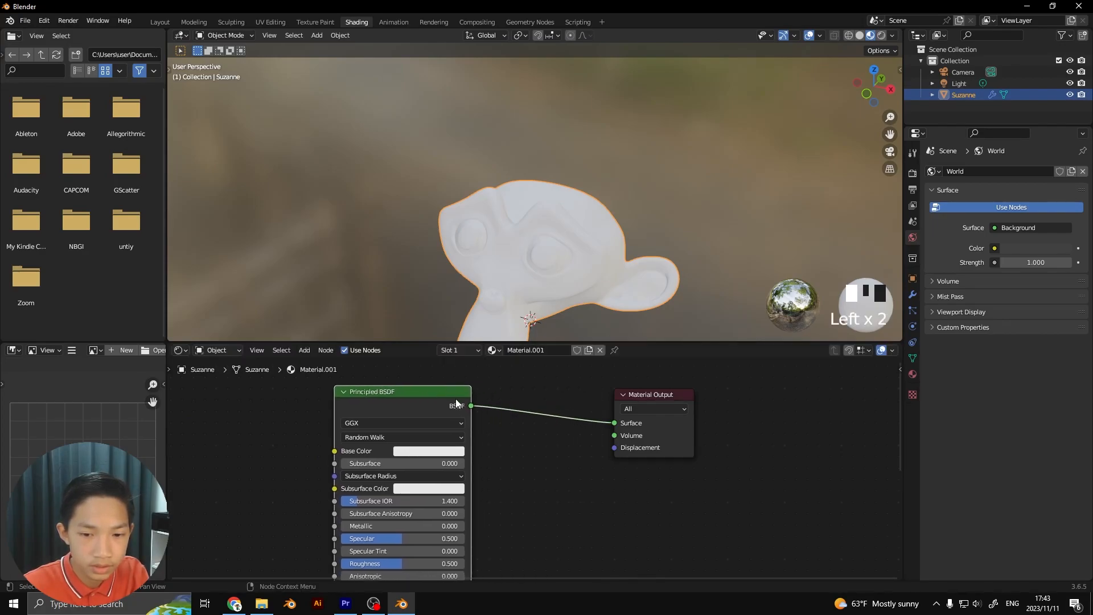
scroll(470, 408, "up", 4)
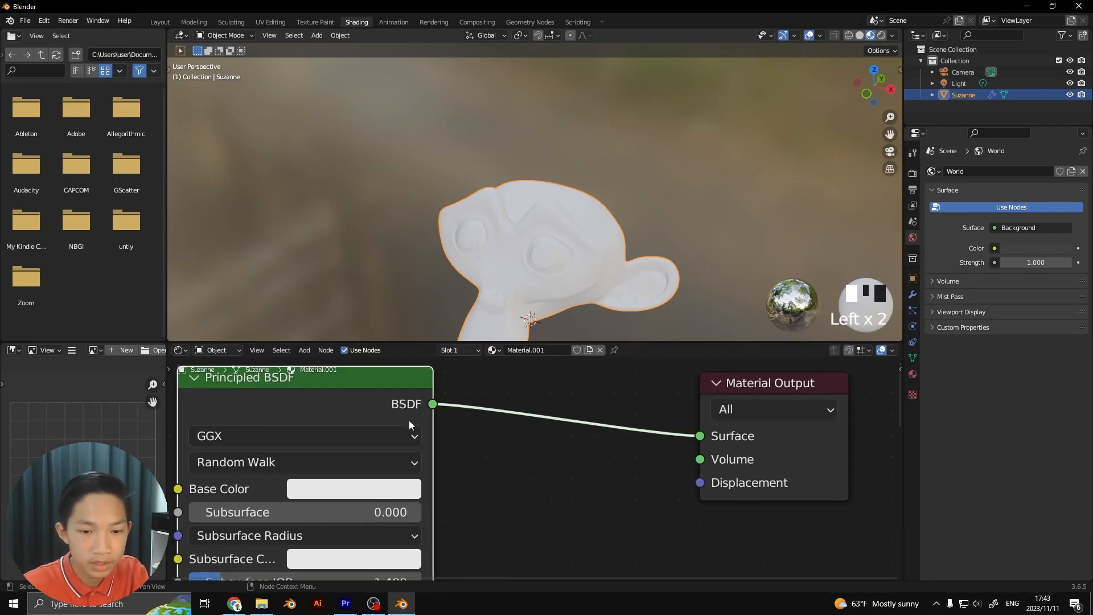
left_click_drag(382, 383, 474, 387)
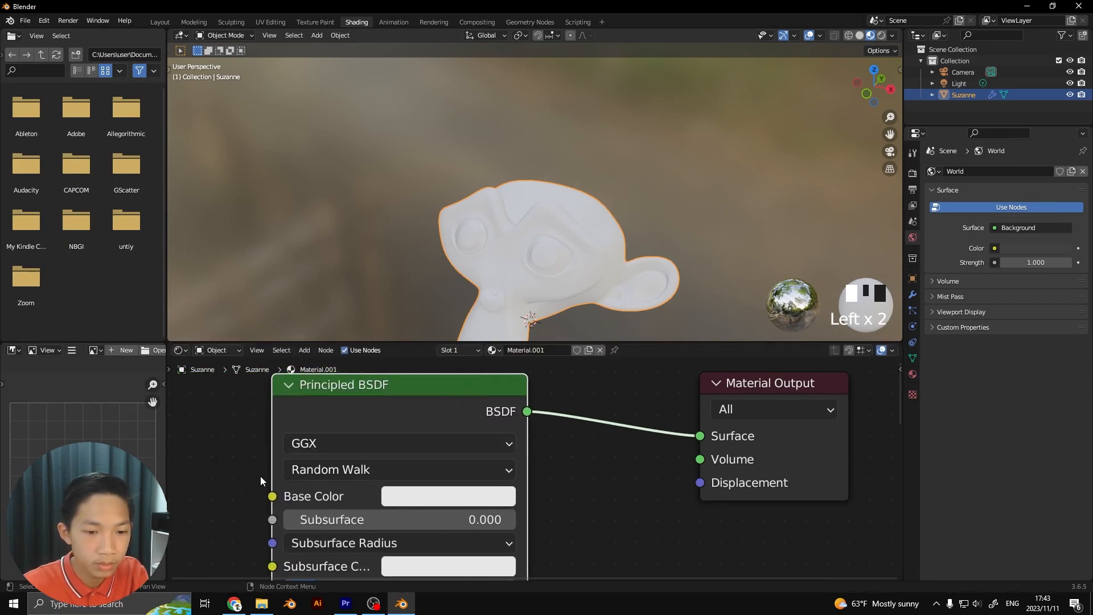
scroll(283, 456, "down", 1)
middle_click_drag(282, 450, 373, 455)
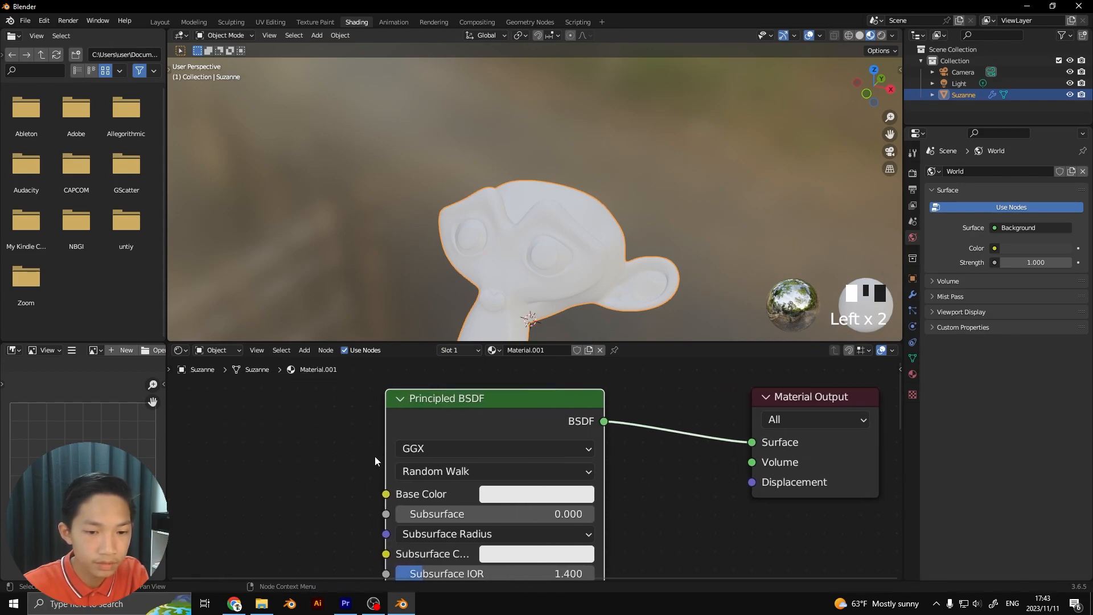
Adjust the Material Output node's position slightly and look over its Surface, Volume and Displacement inputs
scroll(511, 431, "up", 2)
middle_click_drag(791, 420, 441, 478)
left_click_drag(471, 445, 476, 439)
scroll(488, 450, "down", 1)
scroll(491, 453, "up", 2)
middle_click_drag(493, 455, 483, 425)
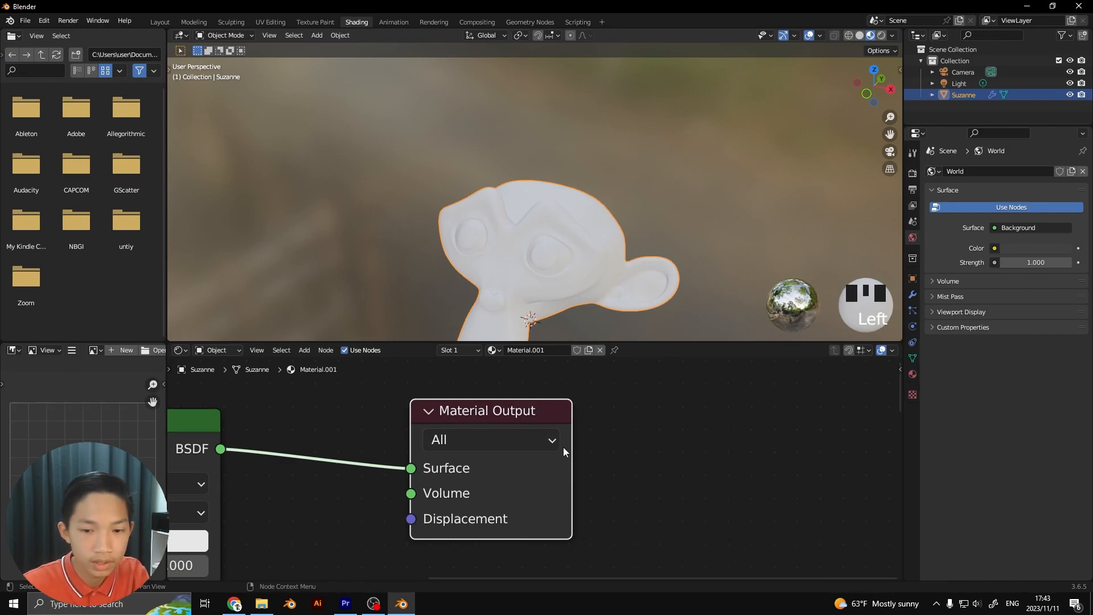
mouse_move(559, 408)
left_mouse_down()
mouse_move(568, 423)
mouse_move(558, 425)
left_mouse_up()
scroll(538, 437, "down", 3)
middle_click_drag(533, 447, 596, 446)
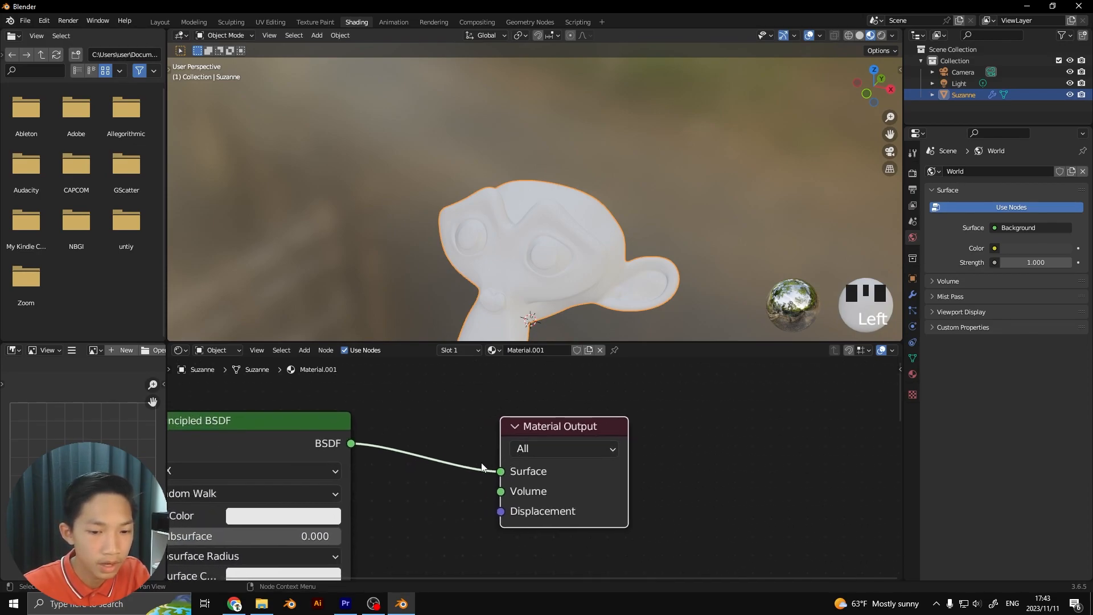
scroll(585, 244, "down", 2)
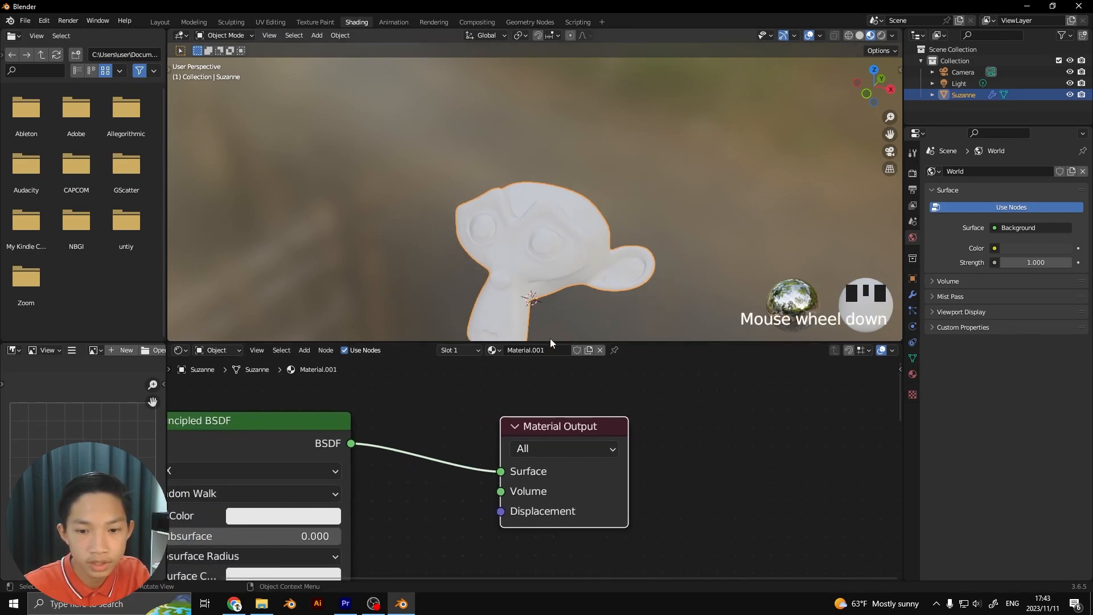
scroll(535, 408, "down", 2)
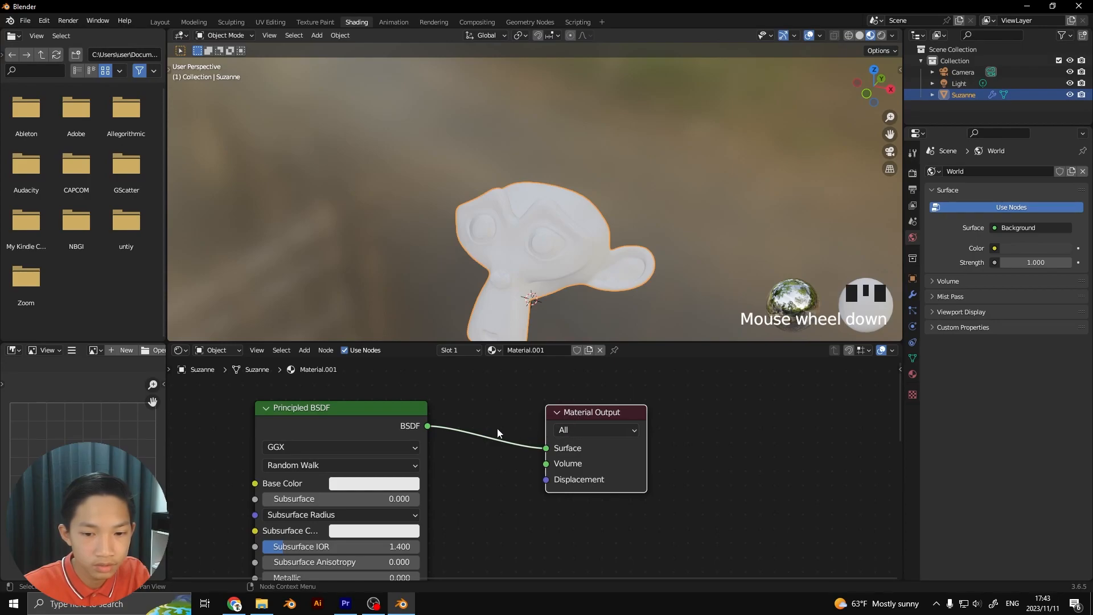
Move the Principled BSDF node close to the Material Output node, leaving free space on its input side
left_click_drag(377, 422, 468, 410)
scroll(464, 411, "down", 1)
middle_click_drag(453, 411, 564, 409)
scroll(469, 450, "up", 2)
middle_click_drag(400, 460, 485, 477)
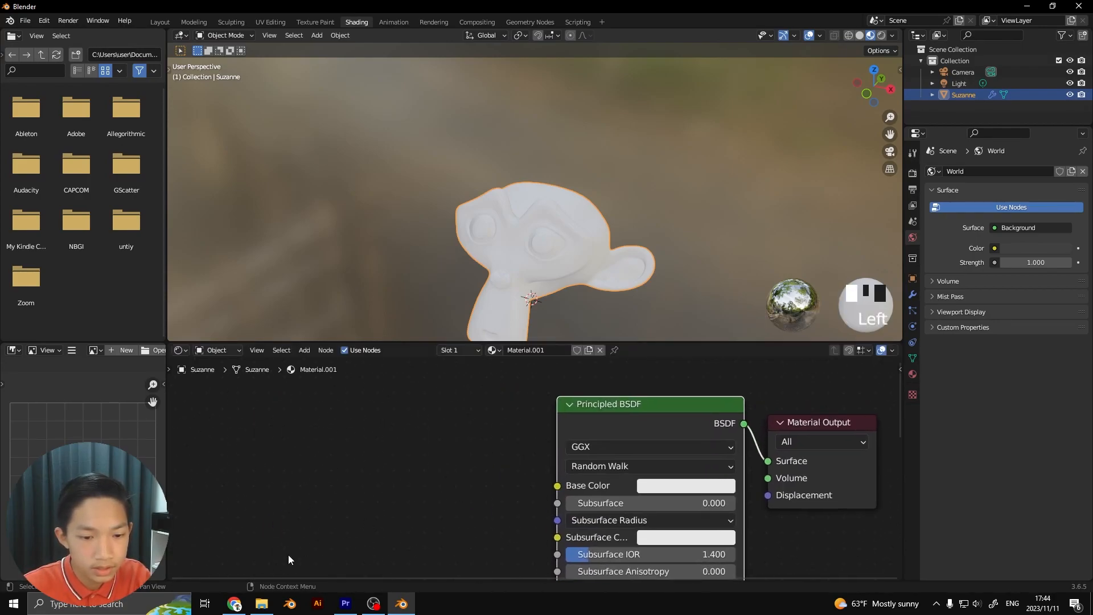
Review the asphalt image files in File Explorer's textures folder and return to Blender
left_click(252, 607)
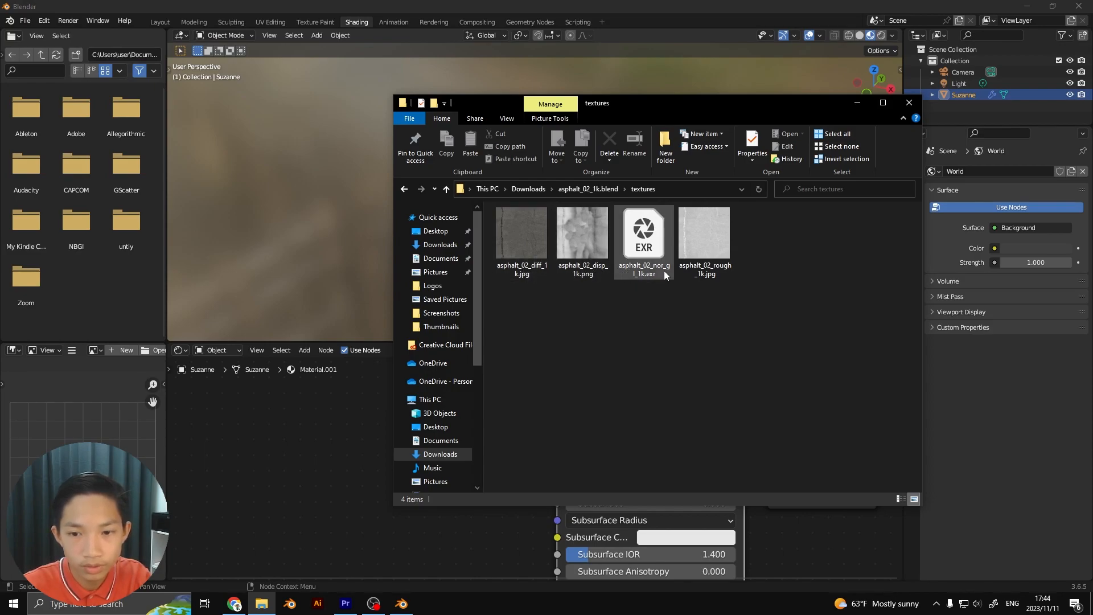
left_click(352, 526)
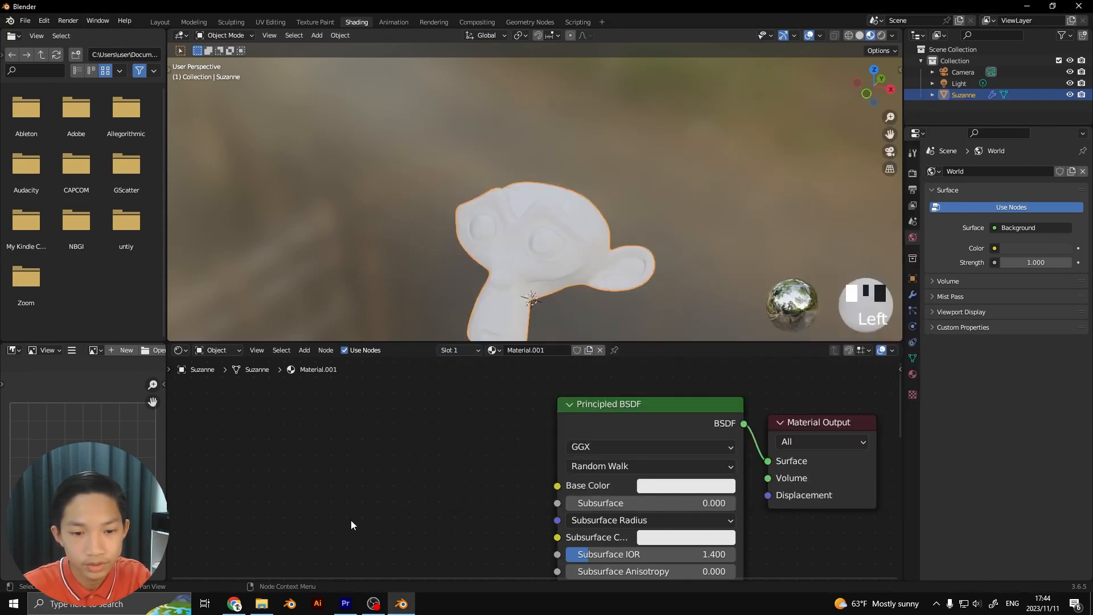
scroll(501, 467, "down", 2)
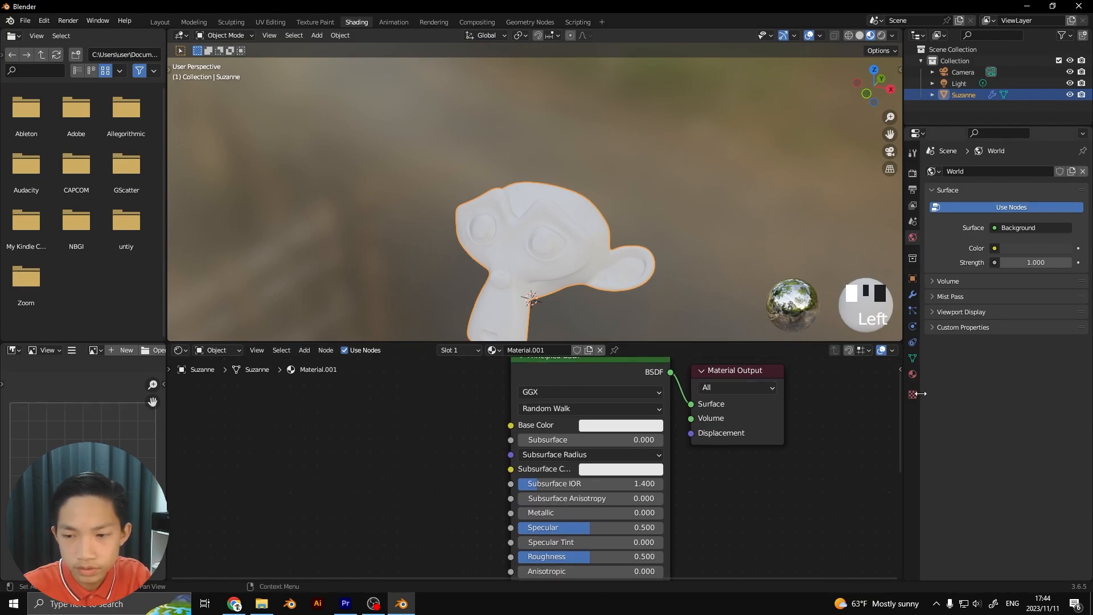
Show the monkey's material properties and compare the surface settings with the Principled BSDF node's inputs
left_click(913, 374)
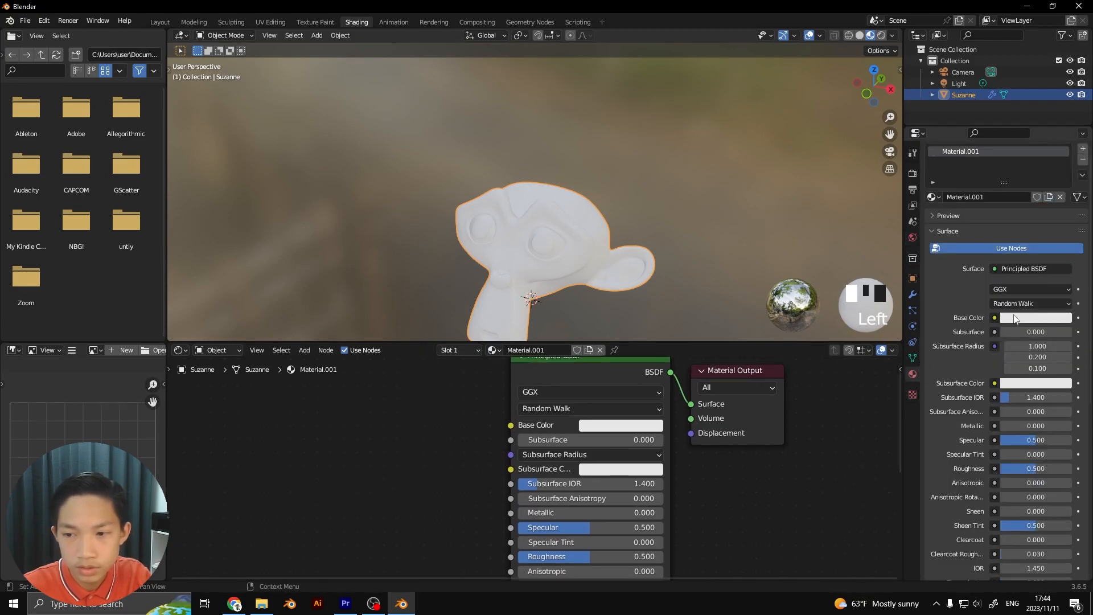
scroll(1019, 317, "down", 1)
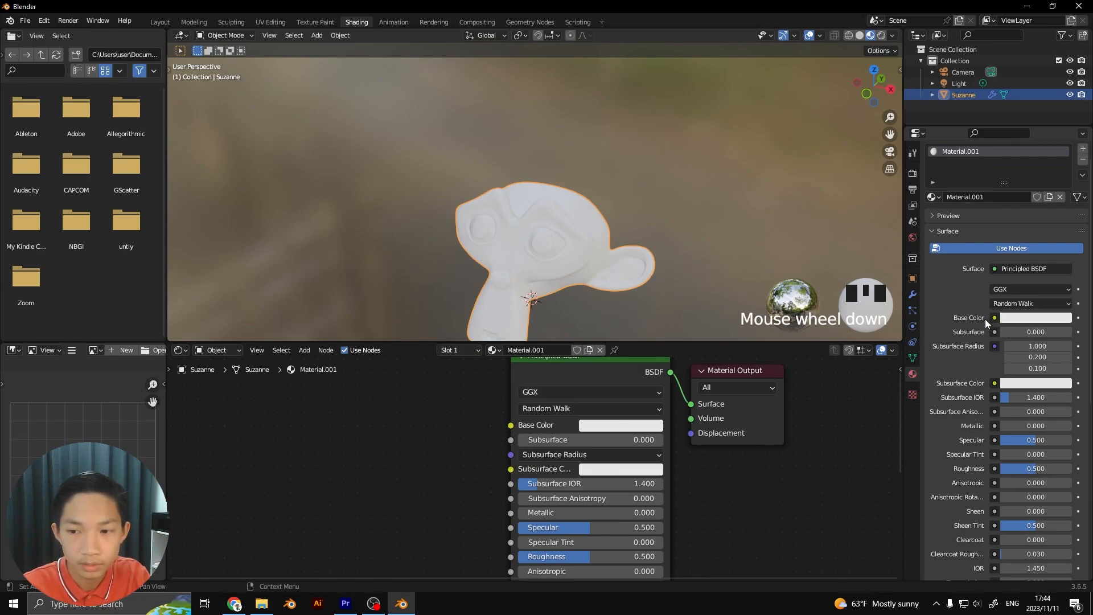
scroll(660, 443, "up", 4)
scroll(634, 448, "down", 3)
middle_click_drag(631, 438, 617, 379)
scroll(605, 446, "up", 2)
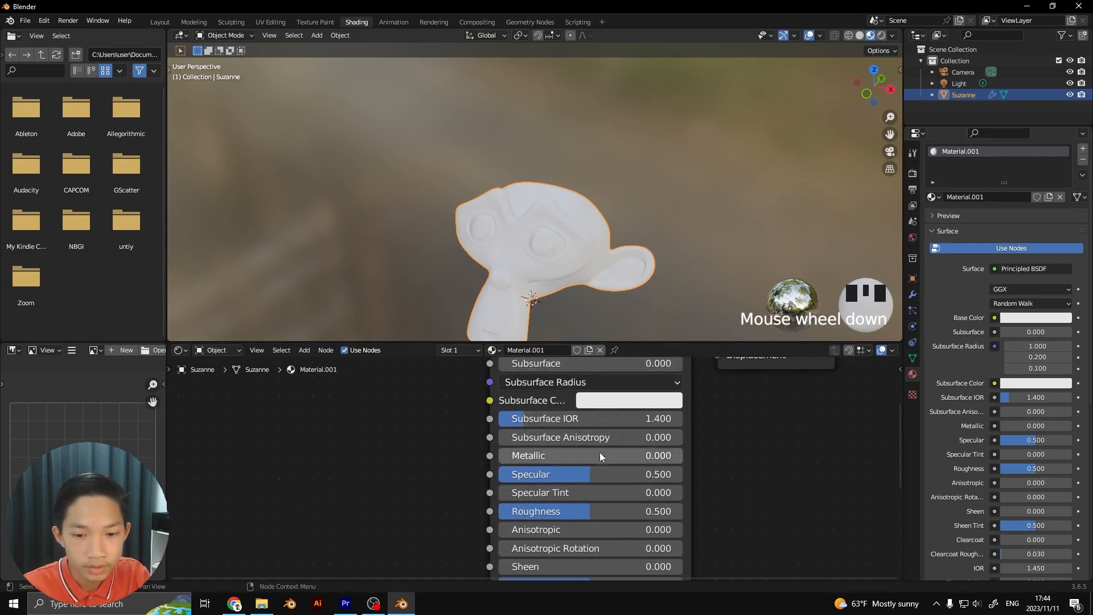
Try a fully saturated red as the Principled BSDF base color
scroll(533, 313, "down", 2)
middle_click_drag(535, 312, 608, 310)
middle_click_drag(574, 448, 566, 510)
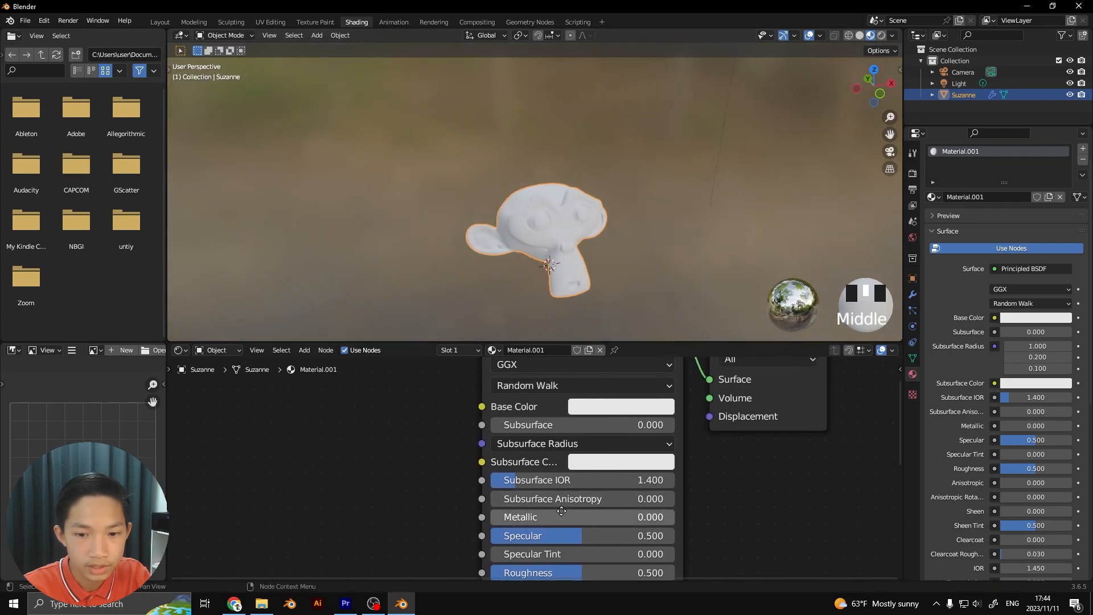
left_click(594, 408)
left_click(637, 290)
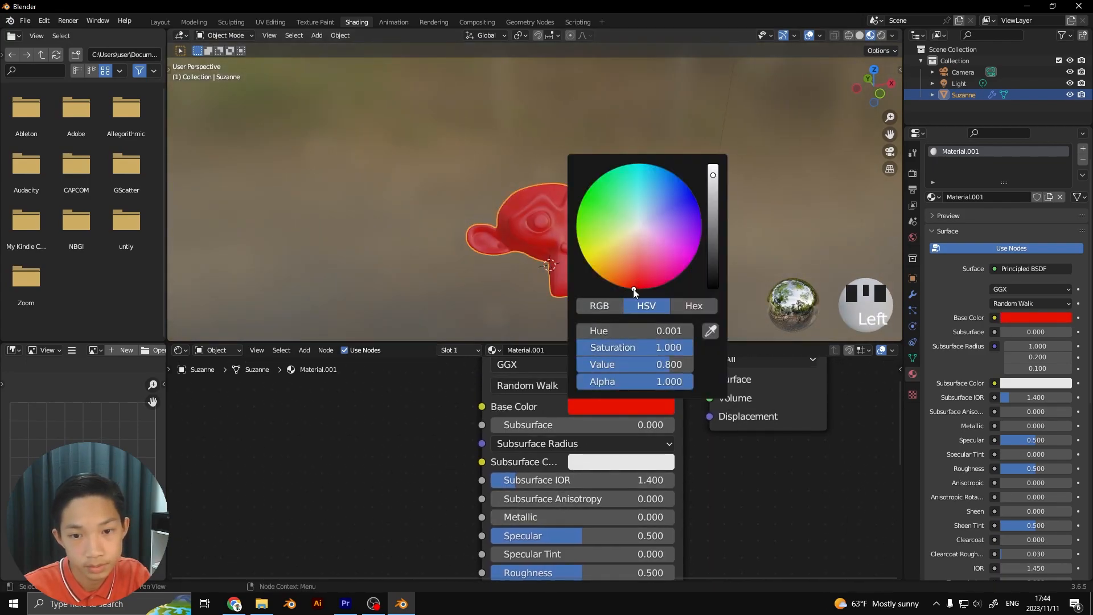
middle_click_drag(458, 458, 467, 389)
Try a Specular value of 1.000 on the Principled BSDF node and test the Roughness setting
scroll(579, 275, "up", 3)
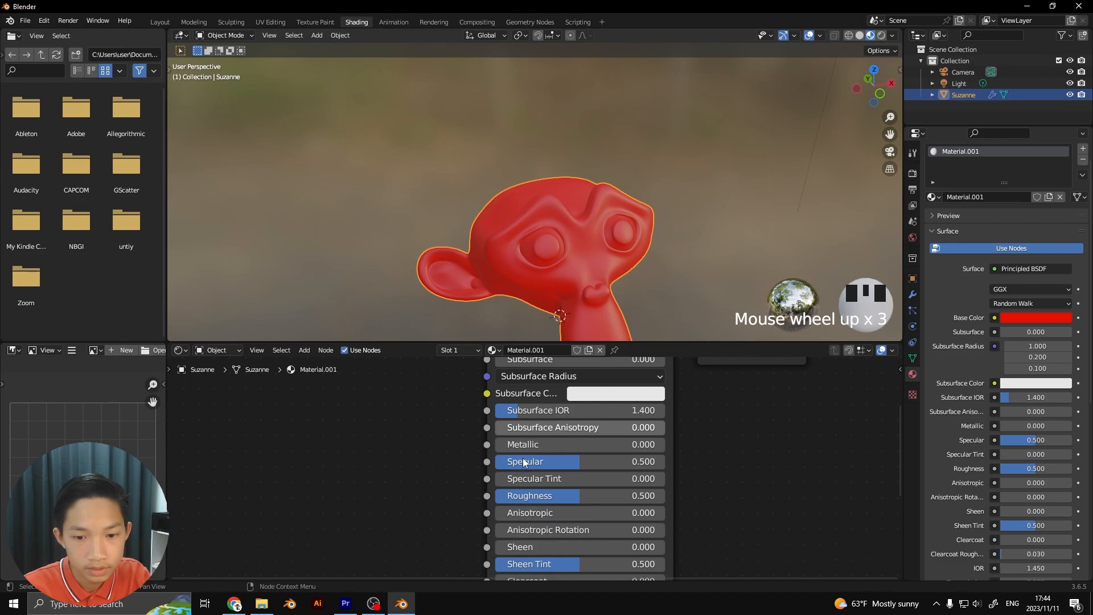
left_click_drag(596, 459, 633, 460)
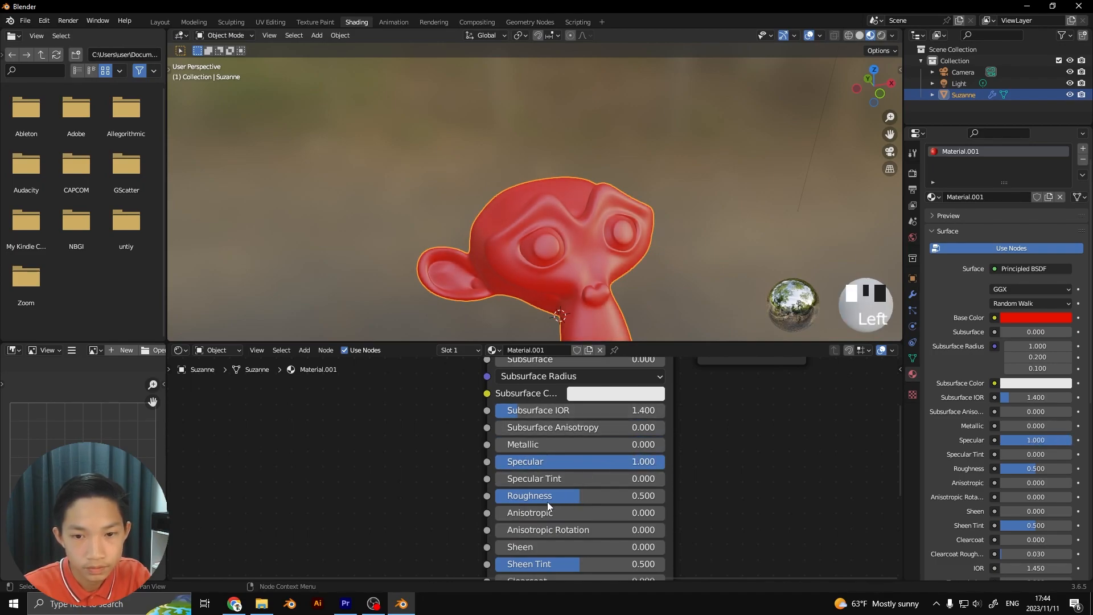
mouse_move(575, 497)
left_mouse_down()
mouse_move(552, 496)
mouse_move(585, 496)
left_mouse_up()
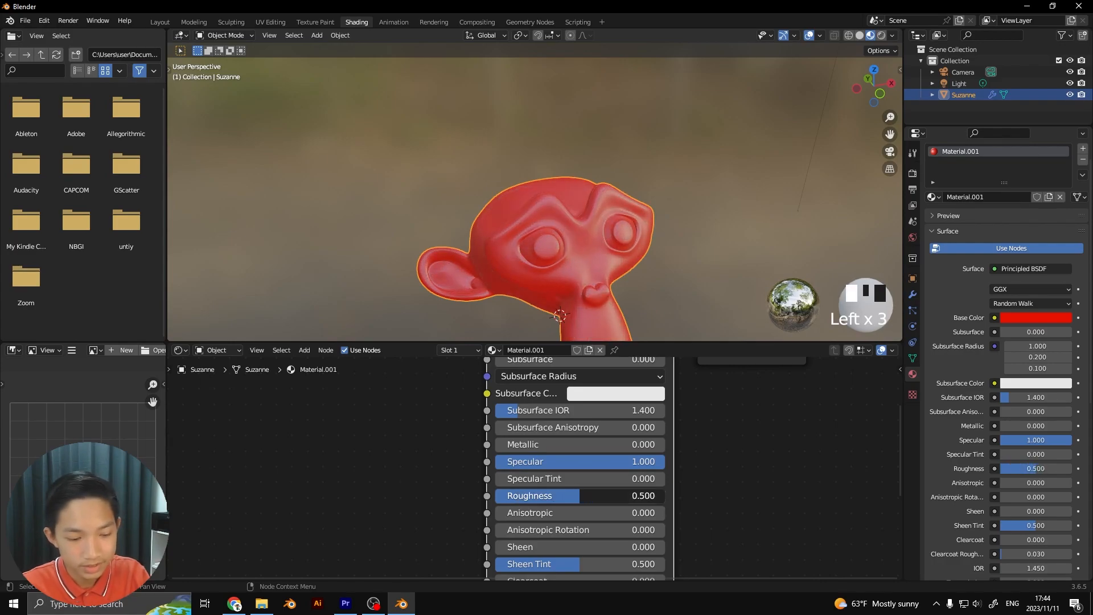
Undo the test changes to the material's specular and base color
key("ctrl+z")
key("ctrl+z")
key("ctrl+z")
key("ctrl+z")
key("ctrl+z")
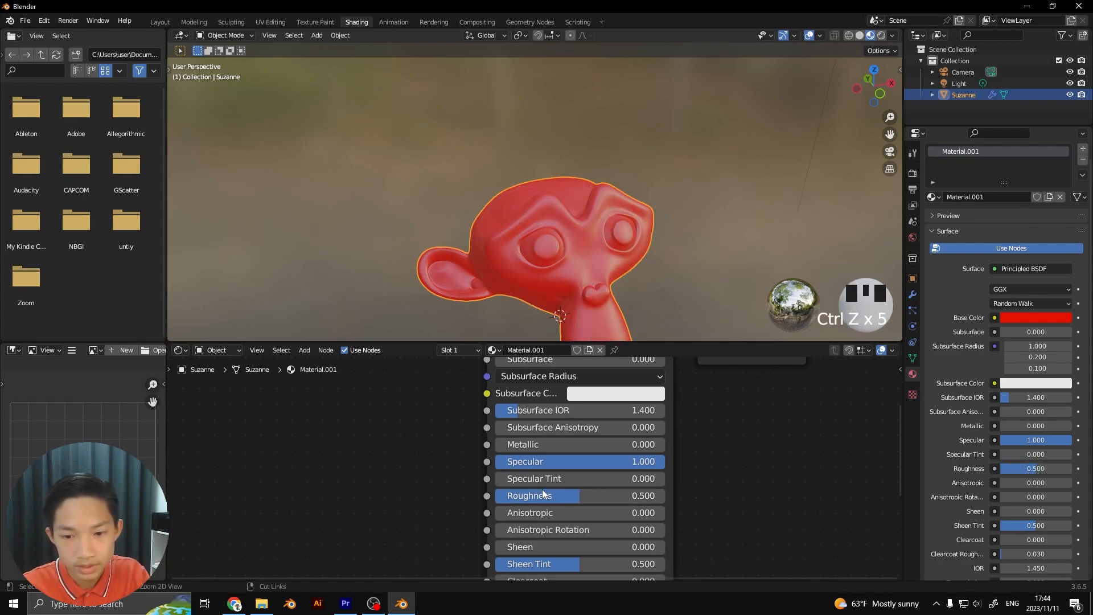
key("ctrl+z")
key("ctrl+z")
left_click(462, 436)
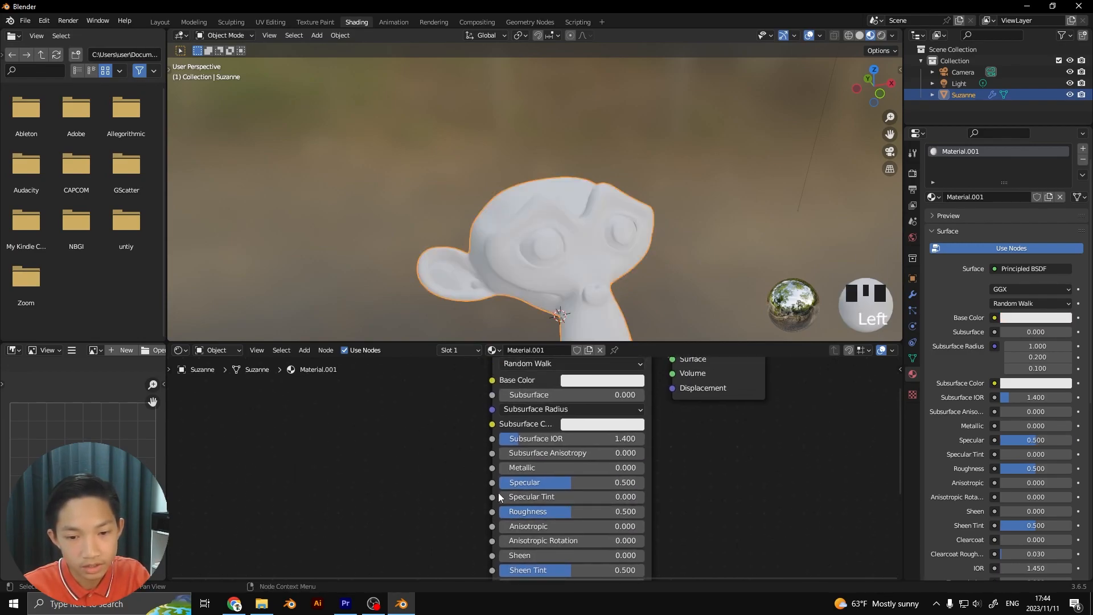
Bring asphalt_02_diff_1k.jpg from File Explorer's textures folder into the shader editor as an image node beside the Principled BSDF
scroll(568, 460, "up", 3)
middle_click_drag(568, 460, 559, 455)
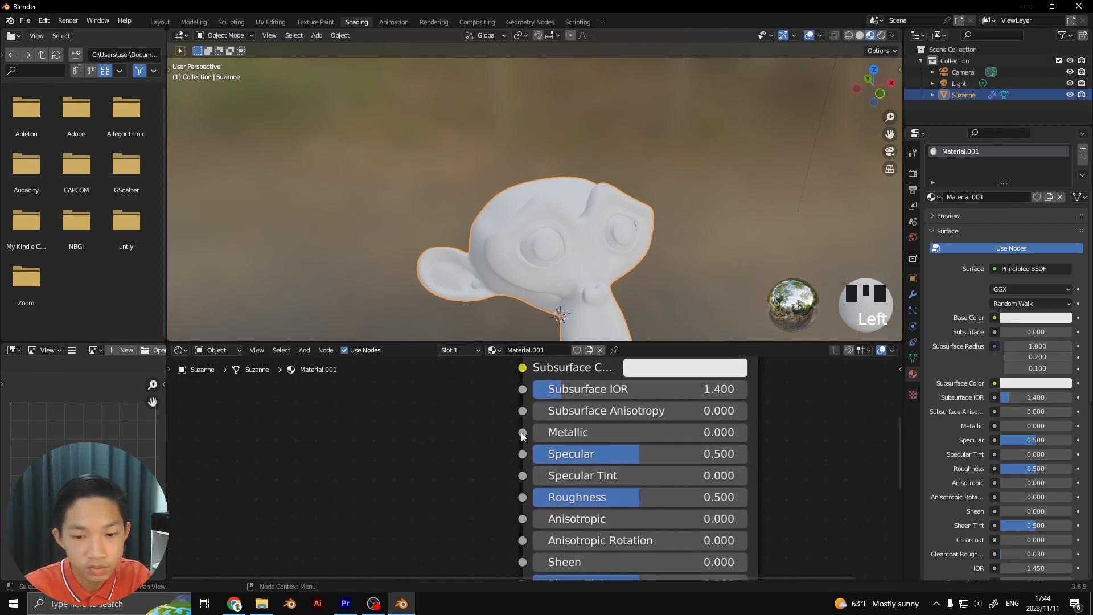
scroll(532, 442, "down", 1)
scroll(315, 558, "down", 4)
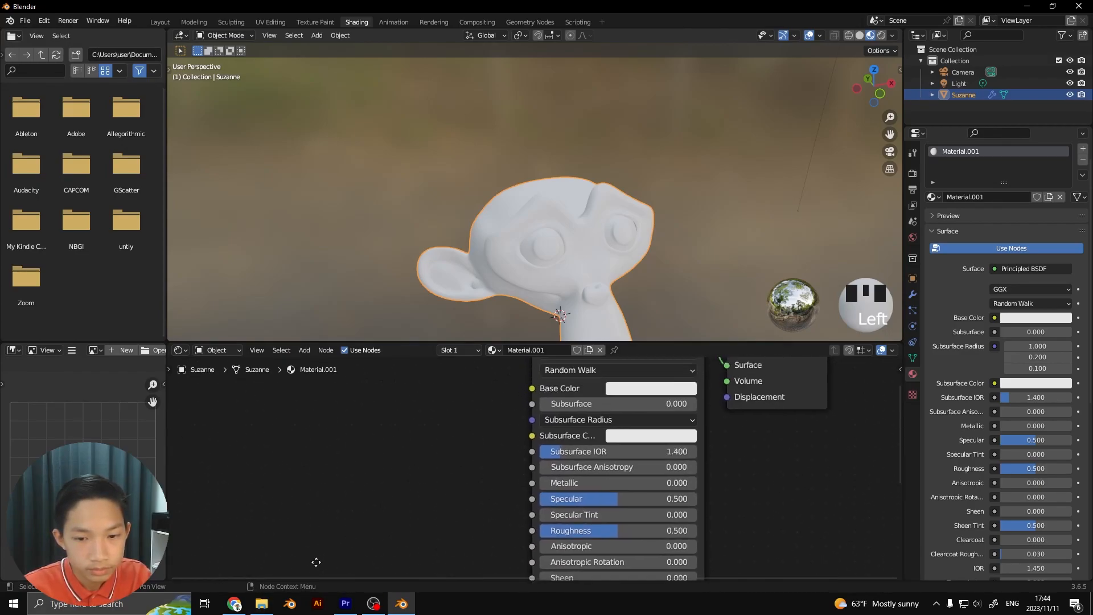
left_click(261, 607)
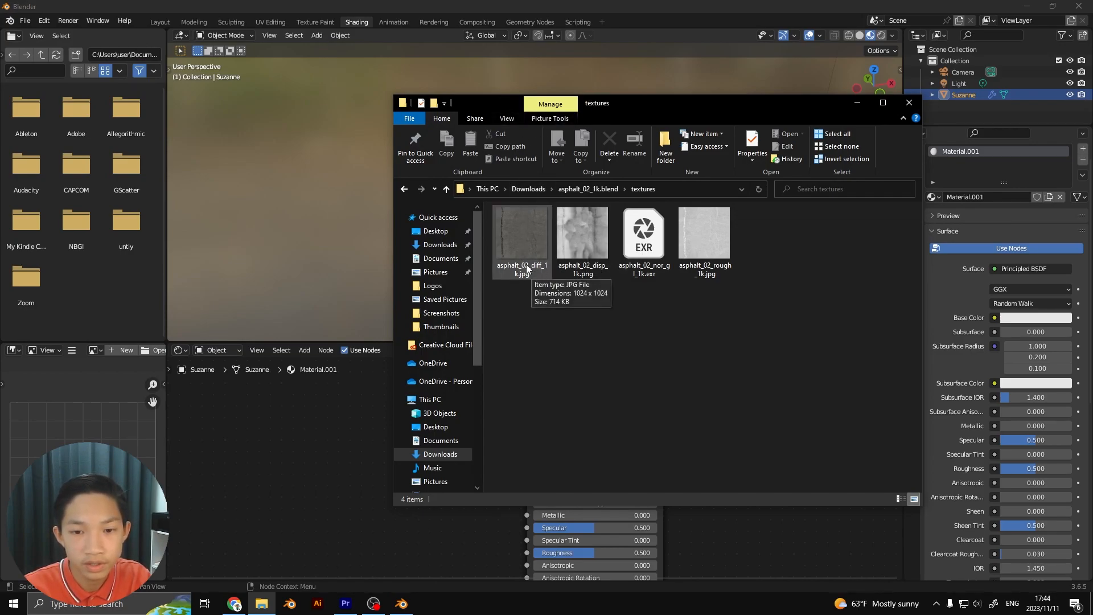
left_click_drag(513, 235, 345, 392)
scroll(419, 454, "up", 3)
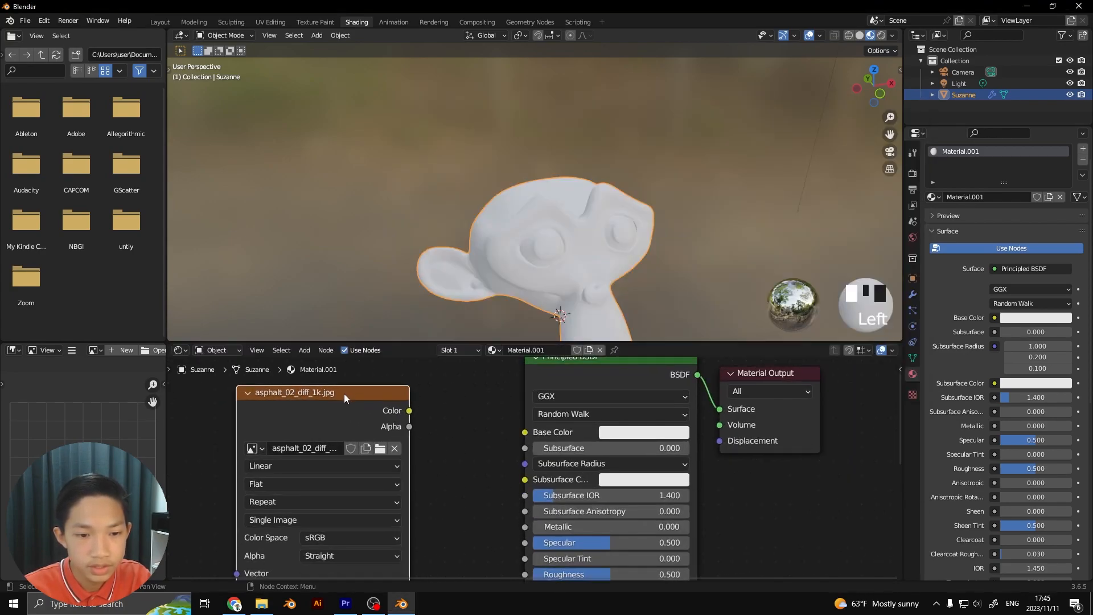
scroll(345, 394, "down", 2)
middle_click_drag(346, 415, 368, 428)
scroll(368, 428, "up", 3)
left_click_drag(367, 418, 362, 389)
scroll(378, 398, "down", 1)
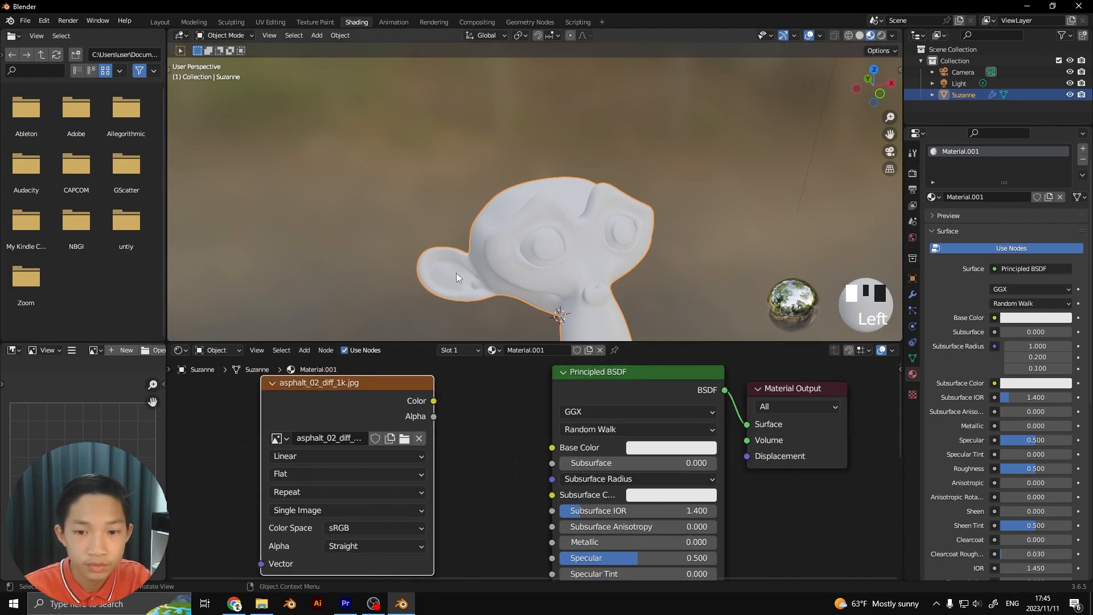
Connect the asphalt_02_diff_1k.jpg node's Color output to the Principled BSDF Base Color input
scroll(484, 259, "down", 2)
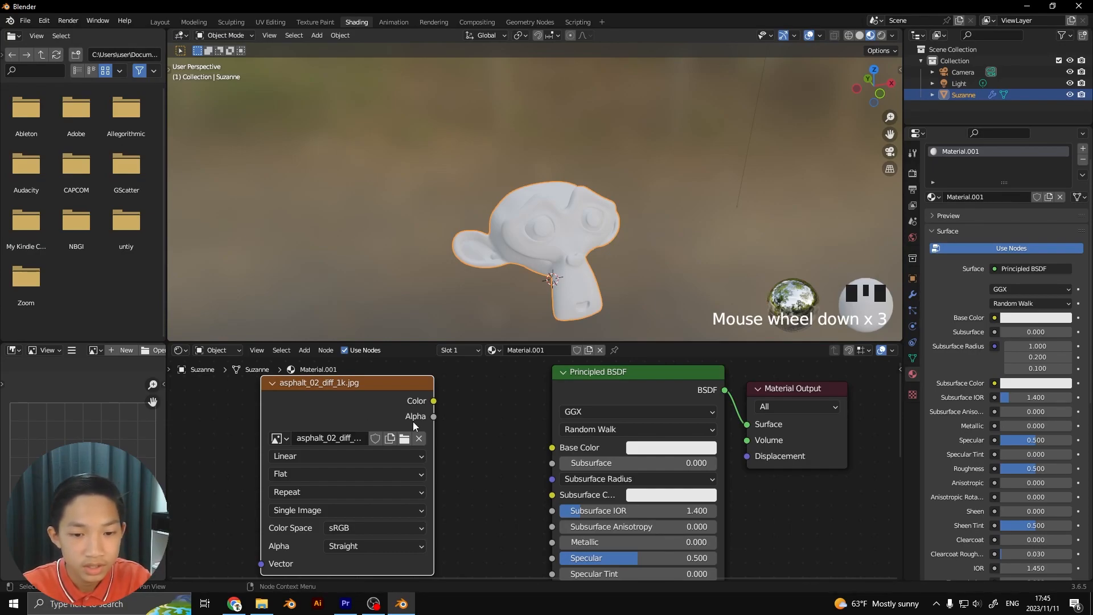
left_click_drag(392, 407, 432, 392)
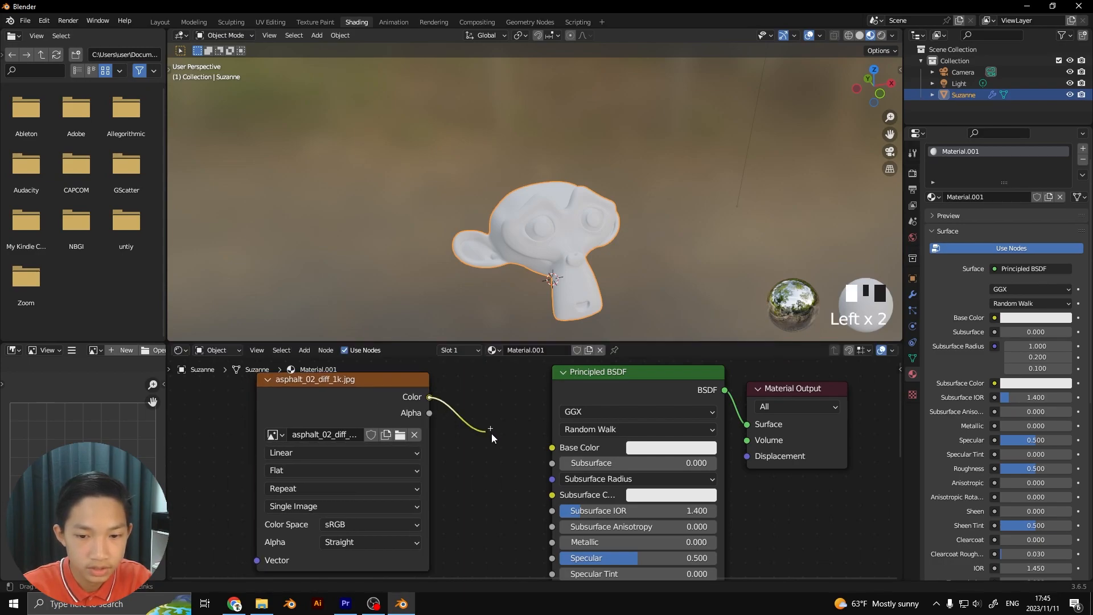
left_click_drag(549, 449, 551, 447)
scroll(512, 375, "up", 3)
Examine the asphalt diffuse texture on the monkey head from several angles and frame the head in the viewport
middle_click_drag(505, 308, 562, 280)
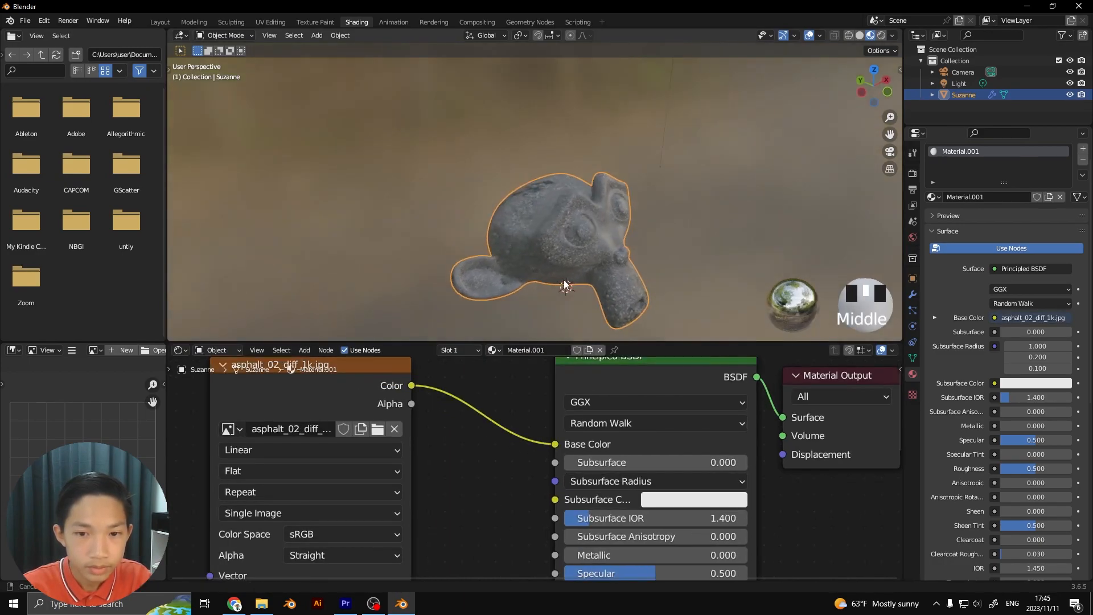
scroll(579, 272, "up", 3)
scroll(656, 273, "up", 3)
scroll(664, 274, "down", 3)
middle_click_drag(664, 275, 555, 251)
scroll(586, 259, "down", 4)
scroll(548, 248, "up", 3)
key("KP_Decimal")
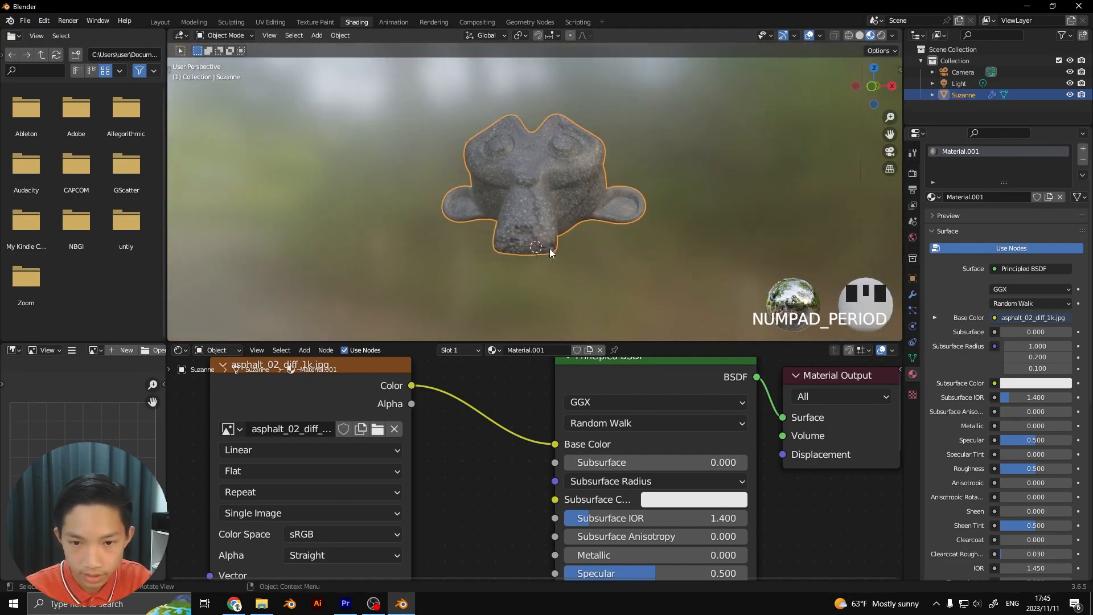
Inspect the asphalt diffuse texture on the monkey head from the front and sides, both close up and from farther away
middle_click_drag(549, 207, 630, 268)
scroll(630, 268, "up", 9)
middle_click_drag(551, 211, 425, 166)
scroll(391, 179, "down", 2)
scroll(432, 135, "down", 2)
scroll(430, 106, "up", 4)
middle_click_drag(432, 115, 421, 182)
scroll(455, 131, "up", 2)
scroll(431, 133, "down", 2)
scroll(428, 423, "down", 2)
Reposition the asphalt_02_diff_1k.jpg node so that it sits up close beside the Principled BSDF node
left_click_drag(411, 408, 472, 395)
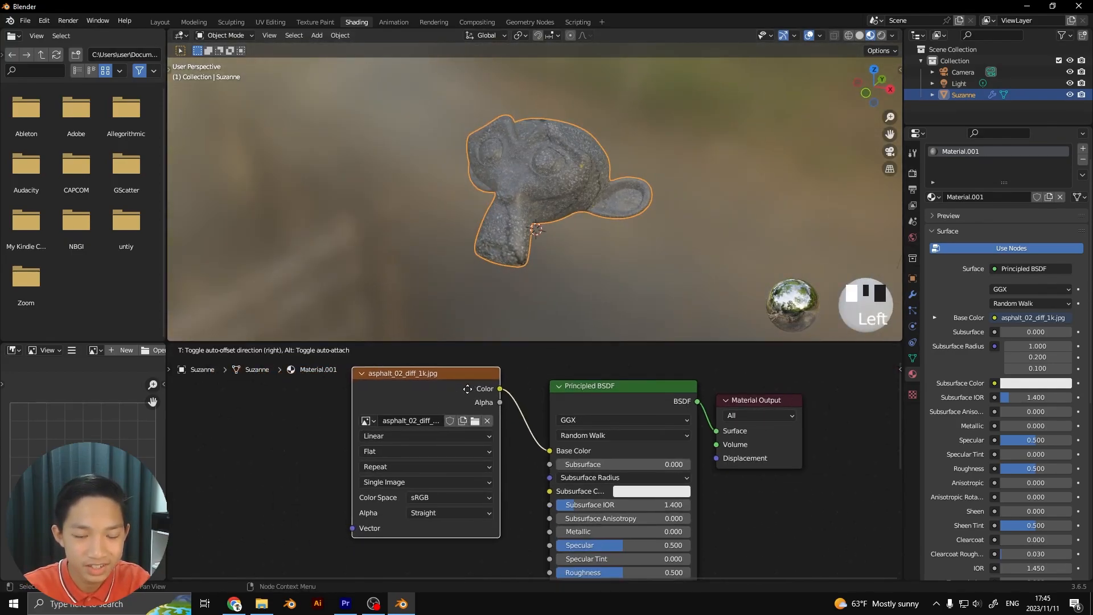
scroll(512, 225, "up", 4)
middle_click_drag(500, 231, 551, 246)
scroll(586, 179, "down", 2)
scroll(527, 375, "down", 2)
left_click_drag(494, 412, 515, 384)
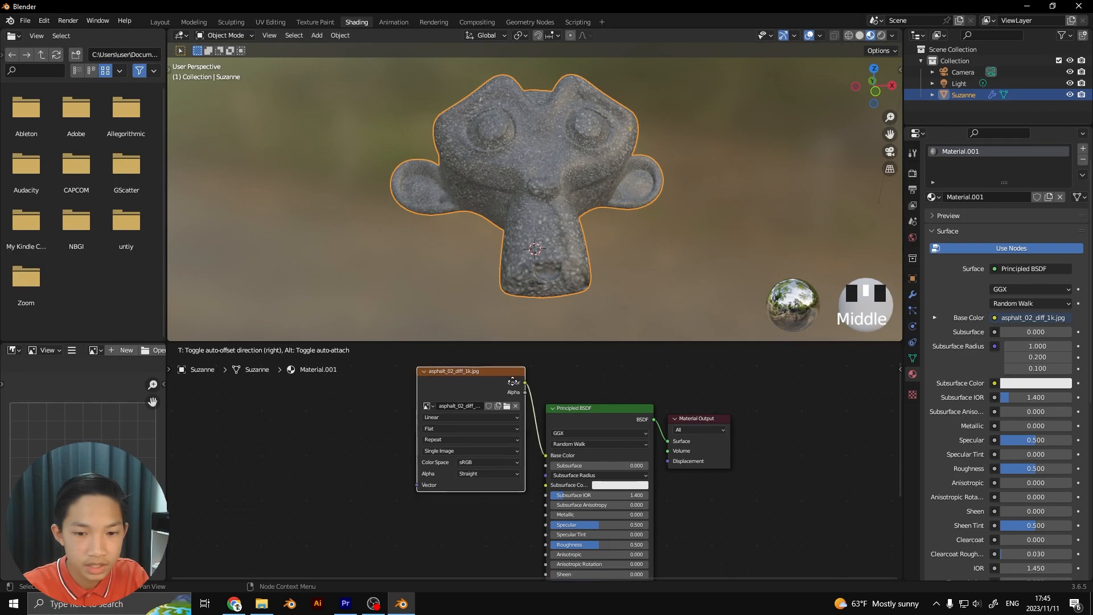
Examine the asphalt surface up close around the monkey head's ear, cheek and snout
scroll(507, 254, "up", 5)
middle_click_drag(533, 252, 605, 220)
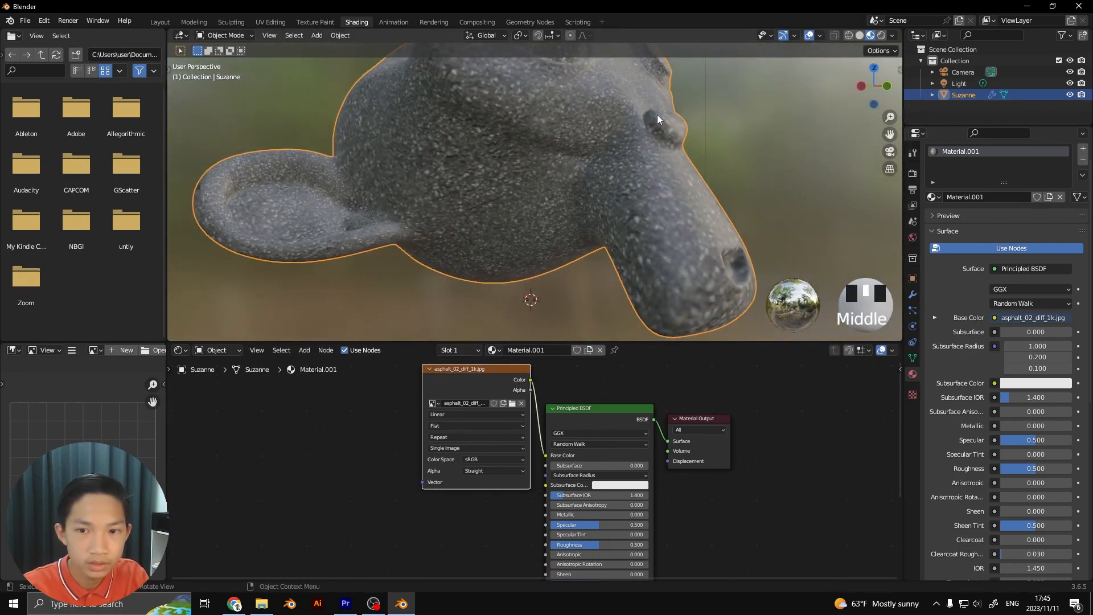
scroll(703, 187, "up", 2)
middle_click_drag(705, 182, 585, 164)
scroll(493, 214, "down", 2)
scroll(603, 156, "up", 2)
scroll(603, 155, "down", 1)
scroll(465, 473, "down", 1)
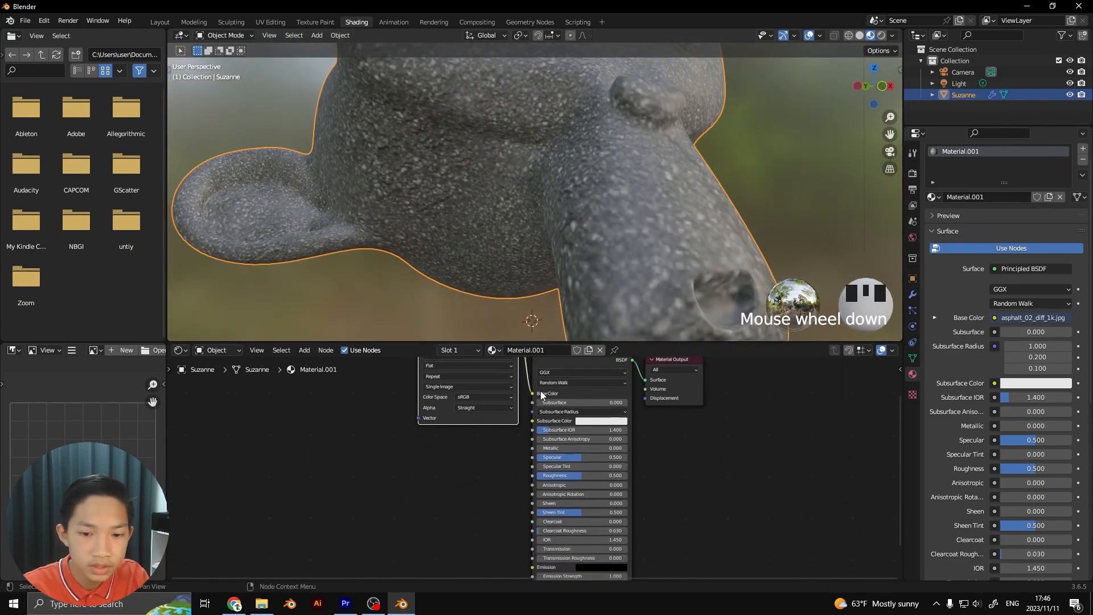
Bring asphalt_02_rough_1k.jpg from File Explorer's textures folder into the shader editor and connect its Color output to the Principled BSDF Roughness input
left_click(261, 603)
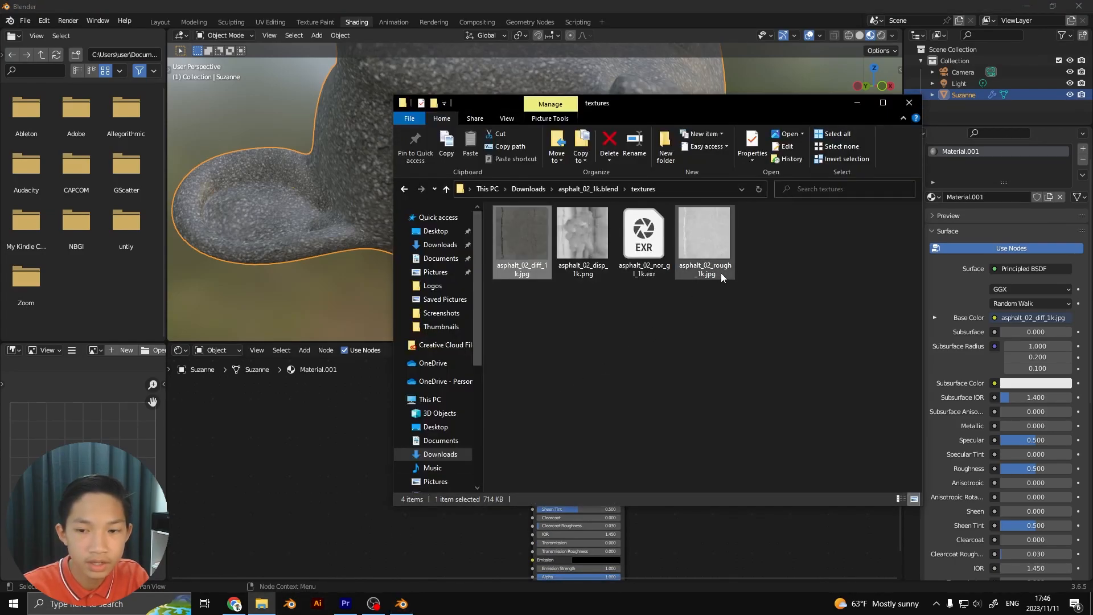
left_click_drag(697, 219, 410, 447)
scroll(367, 453, "up", 2)
right_click(422, 443)
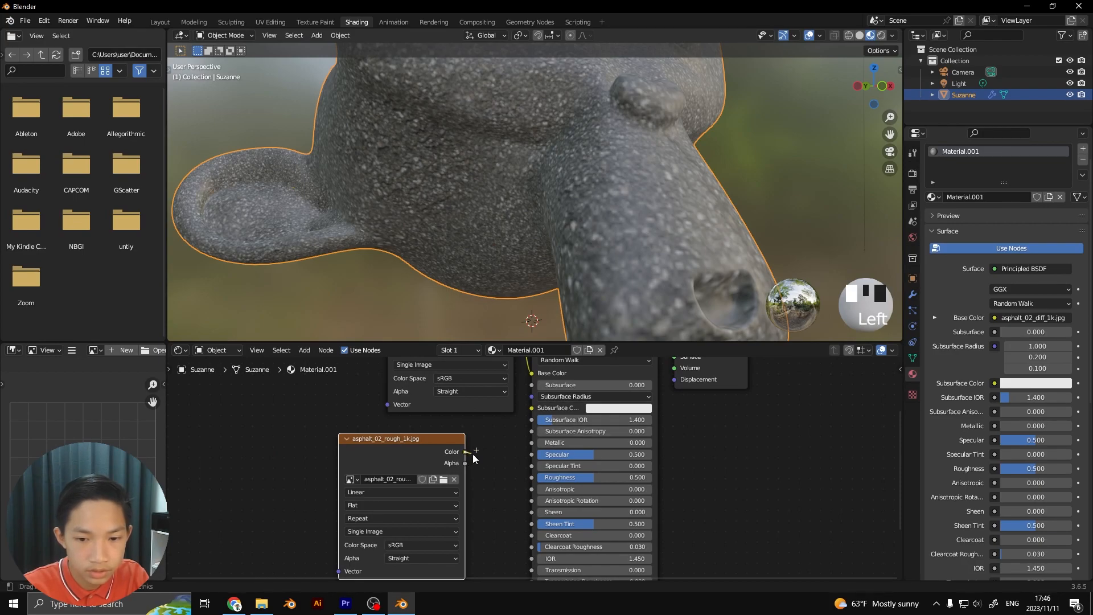
left_click_drag(531, 480, 533, 478)
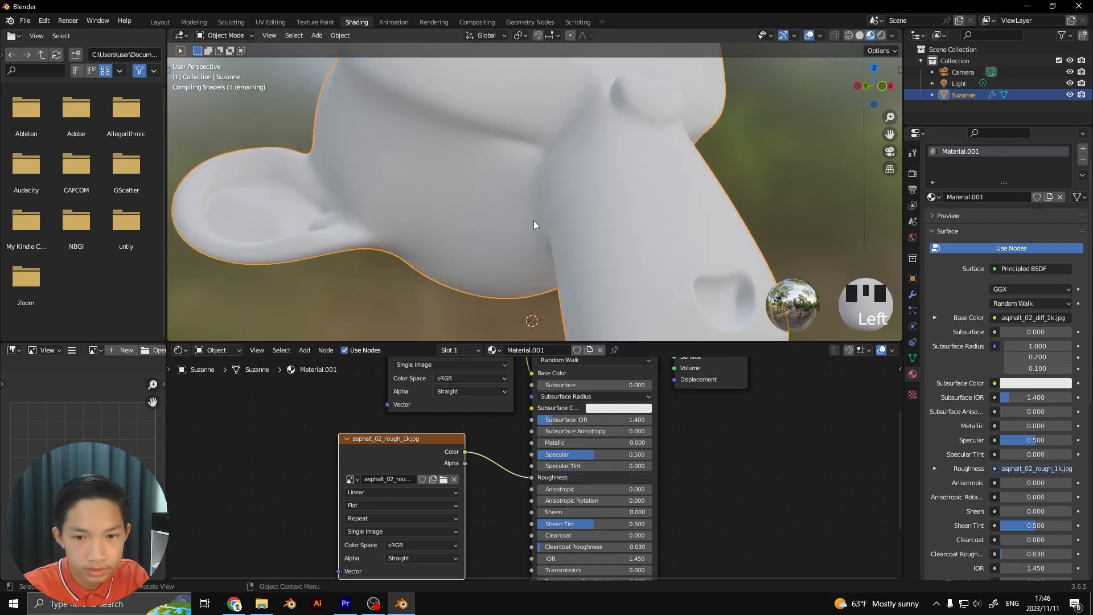
Examine how the roughness map affects the monkey head's surface from several angles
scroll(529, 220, "down", 3)
middle_click_drag(529, 220, 569, 247)
scroll(578, 227, "up", 3)
scroll(501, 211, "down", 3)
scroll(579, 227, "down", 2)
scroll(561, 244, "up", 5)
scroll(561, 244, "down", 2)
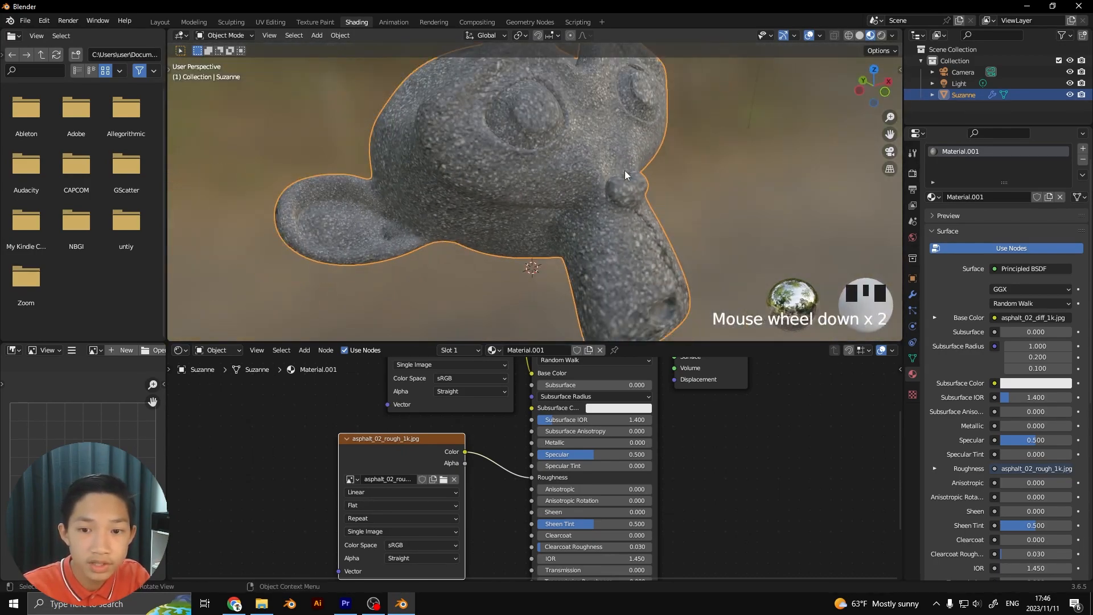
middle_click_drag(646, 161, 541, 273)
Line up the asphalt_02_diff_1k.jpg node above the asphalt_02_rough_1k.jpg node in the shader editor
left_click(261, 603)
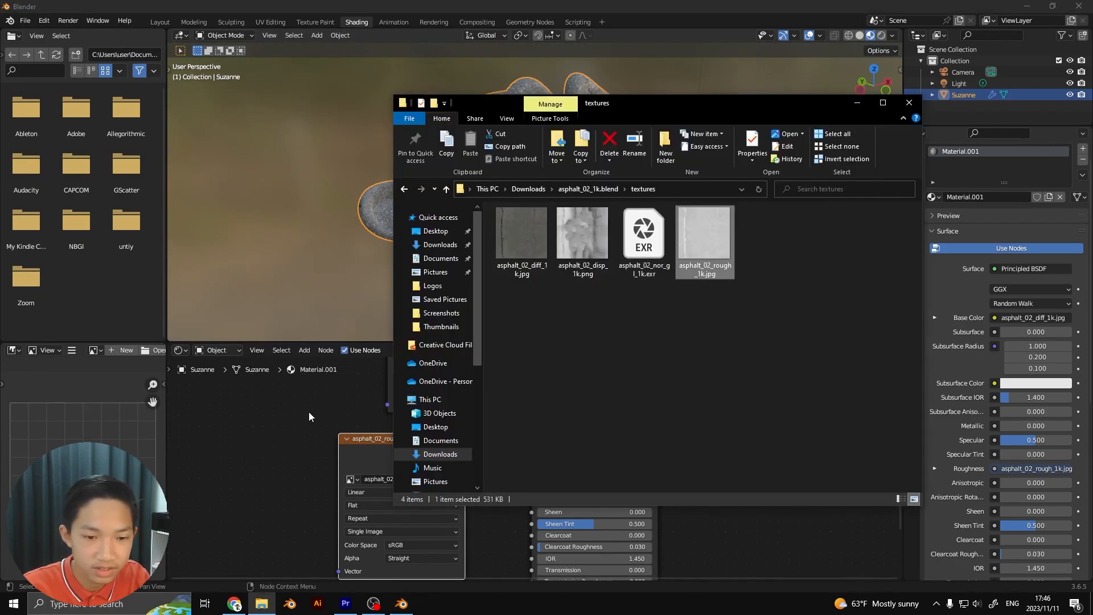
left_click(311, 413)
scroll(406, 403, "down", 1)
middle_click_drag(405, 399, 416, 460)
left_click_drag(445, 364, 409, 373)
Inspect the light reflections on the rough asphalt surface around the monkey head's eyes and forehead
scroll(587, 172, "up", 2)
scroll(583, 179, "down", 1)
middle_click_drag(582, 178, 531, 149)
scroll(535, 148, "up", 3)
scroll(535, 148, "down", 2)
middle_click_drag(569, 186, 589, 250)
scroll(575, 247, "up", 4)
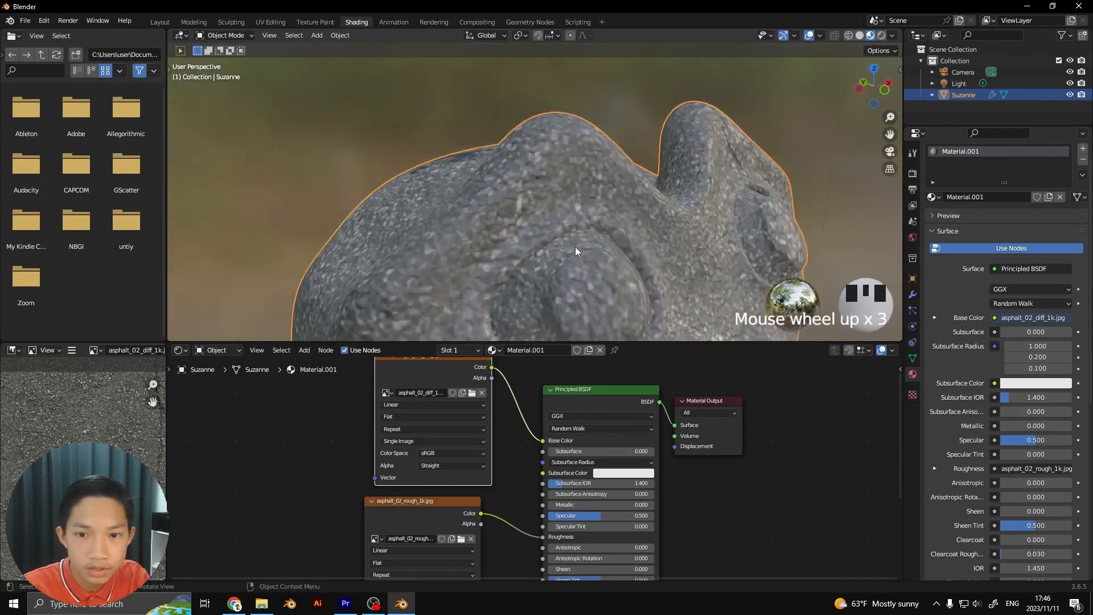
scroll(582, 179, "down", 1)
mouse_move(582, 179)
middle_mouse_down()
mouse_move(665, 194)
mouse_move(655, 175)
mouse_move(666, 189)
mouse_move(603, 170)
mouse_move(579, 194)
middle_mouse_up()
scroll(631, 199, "down", 3)
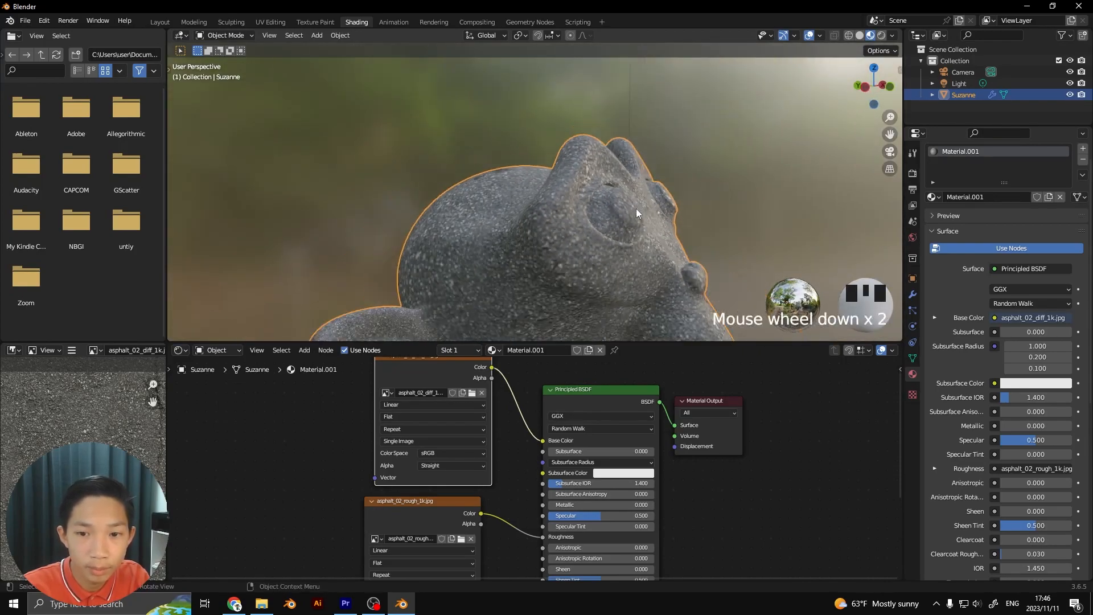
scroll(589, 381, "down", 3)
scroll(586, 399, "up", 5)
Bring asphalt_02_nor_gl_1k.exr from File Explorer's textures folder into the shader editor as an image node below the roughness node
middle_click_drag(580, 456, 576, 423)
left_click(271, 607)
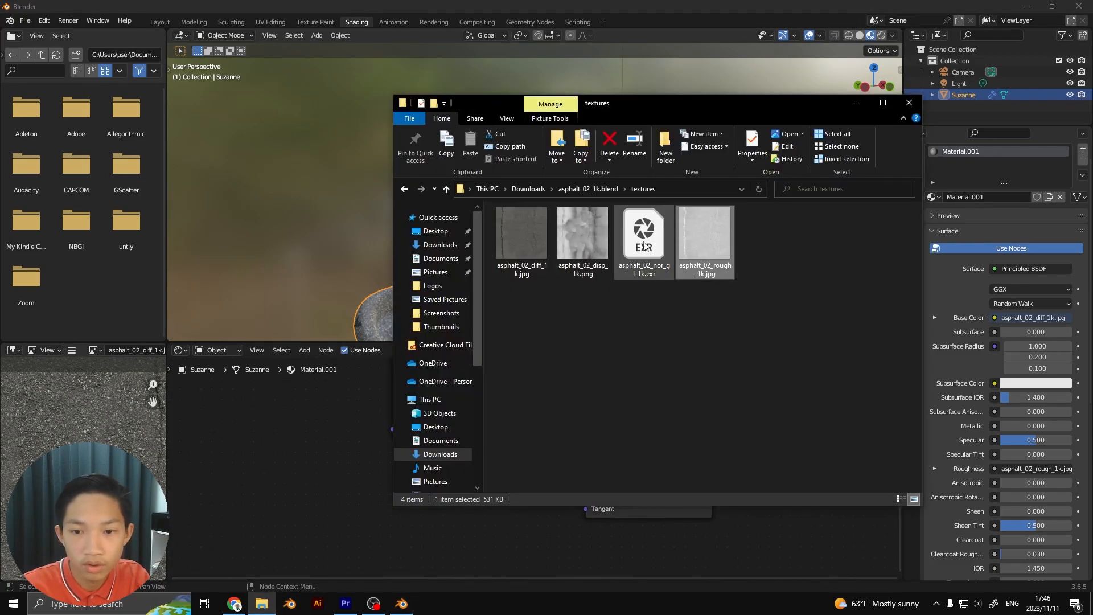
left_click_drag(639, 248, 321, 456)
scroll(329, 449, "up", 1)
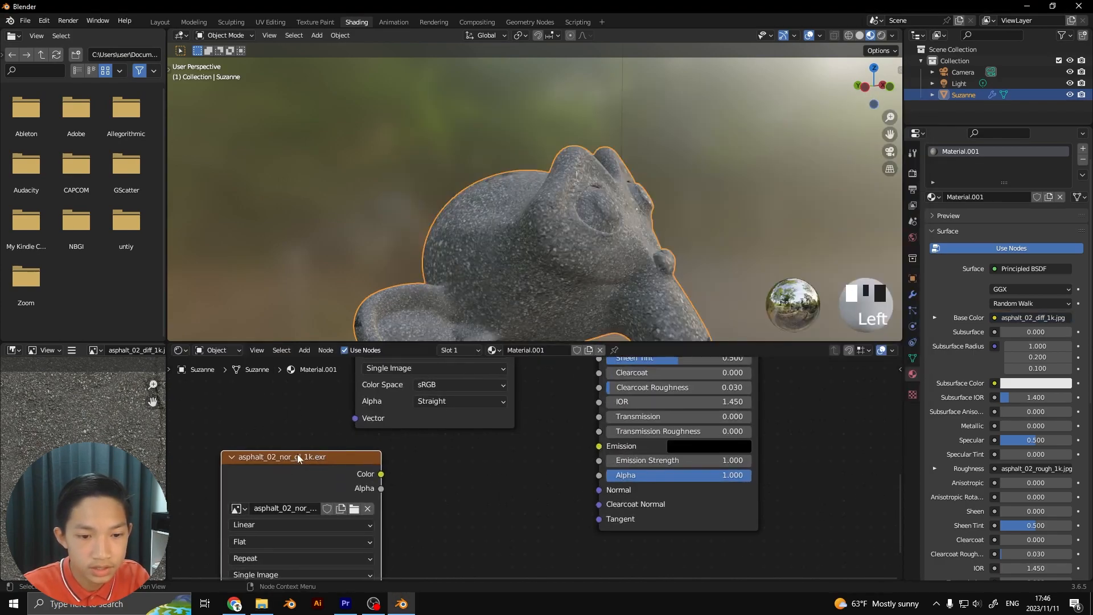
Arrange the diffuse, roughness and normal image nodes in a column beside the Principled BSDF, with the normal node lowest
scroll(526, 421, "down", 1)
middle_click_drag(525, 367, 523, 455)
scroll(523, 454, "down", 1)
left_click_drag(442, 391, 321, 364)
scroll(352, 411, "down", 1)
middle_click_drag(353, 414, 351, 473)
scroll(459, 409, "down", 1)
middle_click_drag(455, 418, 451, 454)
left_click_drag(465, 398, 454, 364)
left_click_drag(456, 474, 493, 473)
scroll(546, 473, "down", 1)
middle_click_drag(562, 474, 543, 360)
scroll(555, 421, "up", 3)
scroll(489, 472, "up", 3)
left_click_drag(412, 506, 432, 457)
scroll(532, 480, "up", 3)
middle_click_drag(532, 471, 494, 441)
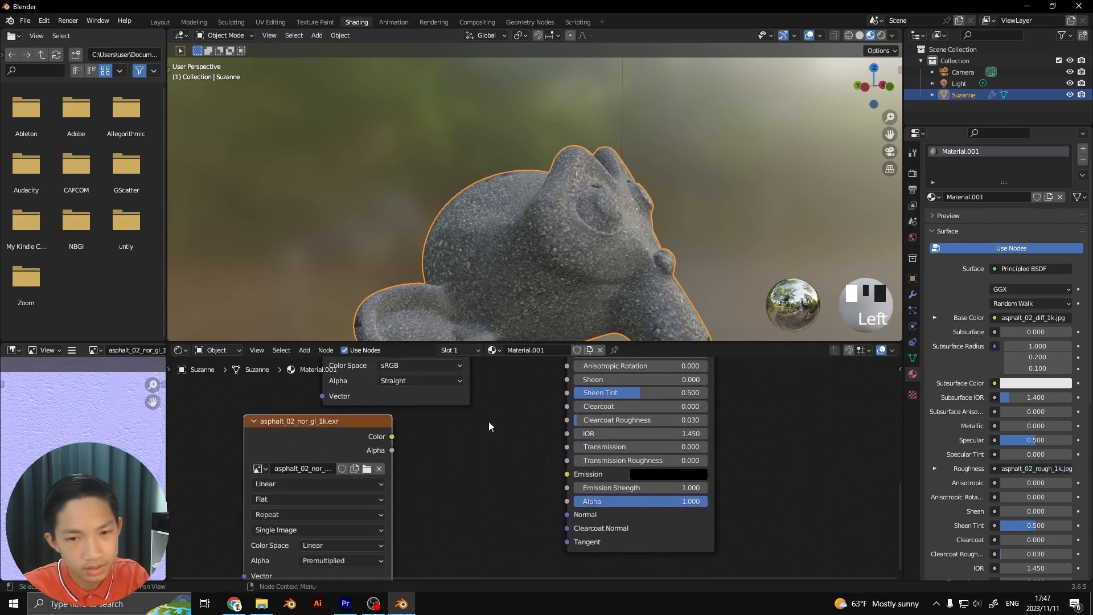
Connect the asphalt_02_nor_gl_1k.exr node's Color output directly to the Principled BSDF Normal input and check the monkey head
scroll(531, 262, "down", 2)
middle_click_drag(531, 261, 483, 252)
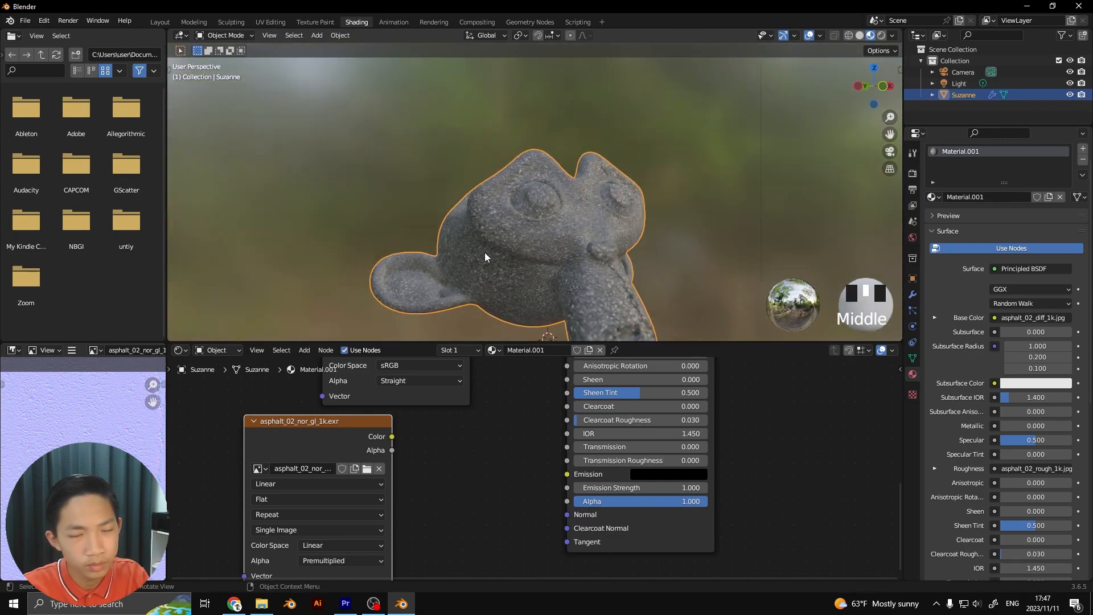
scroll(485, 254, "up", 2)
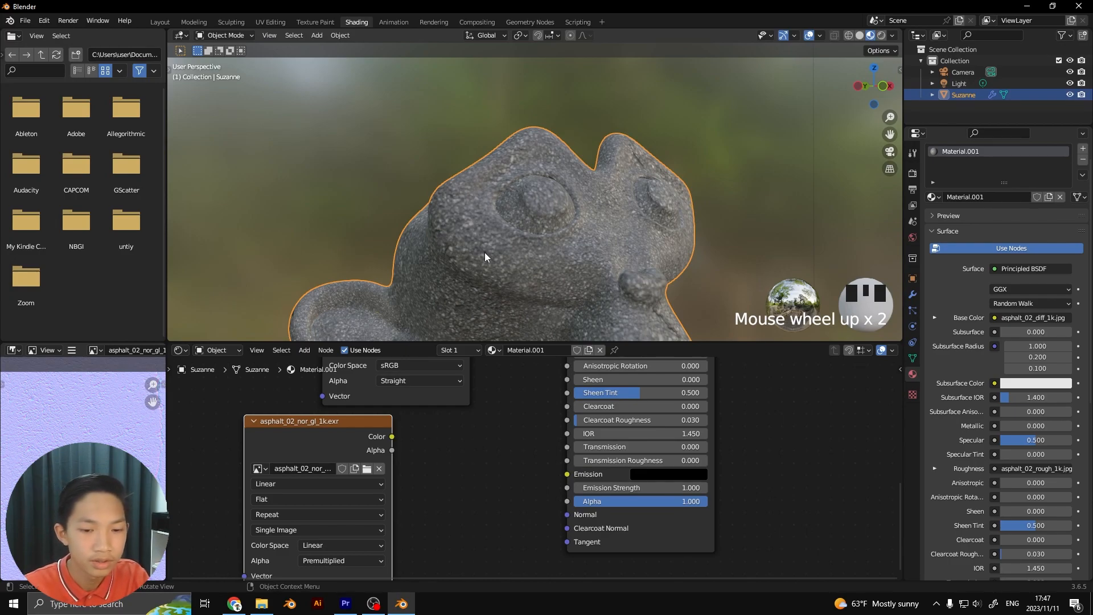
scroll(466, 494, "up", 1)
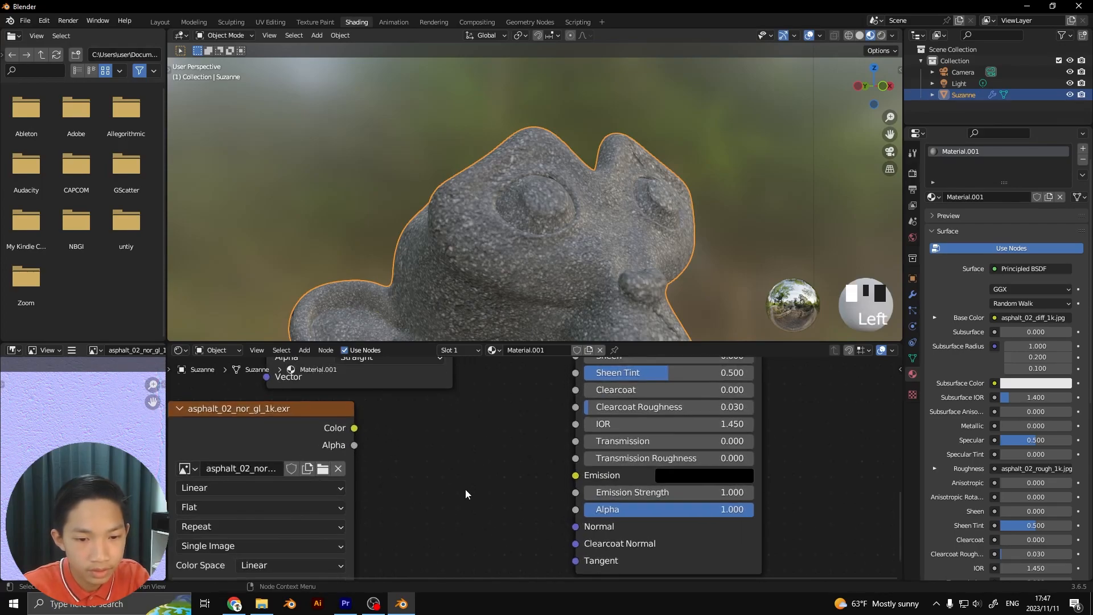
left_click_drag(352, 428, 365, 439)
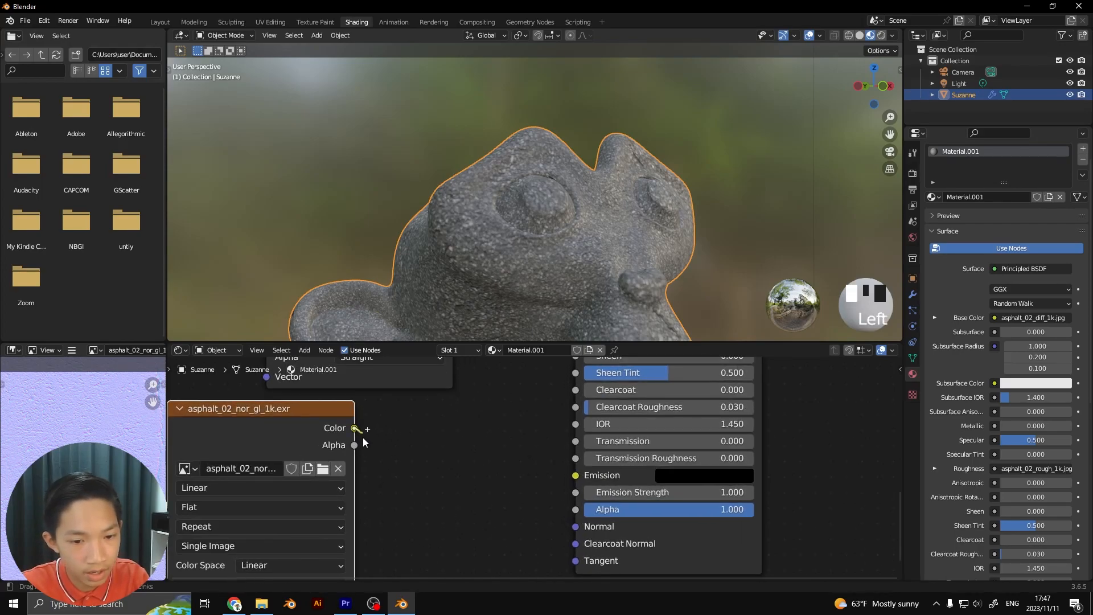
left_click_drag(483, 503, 575, 526)
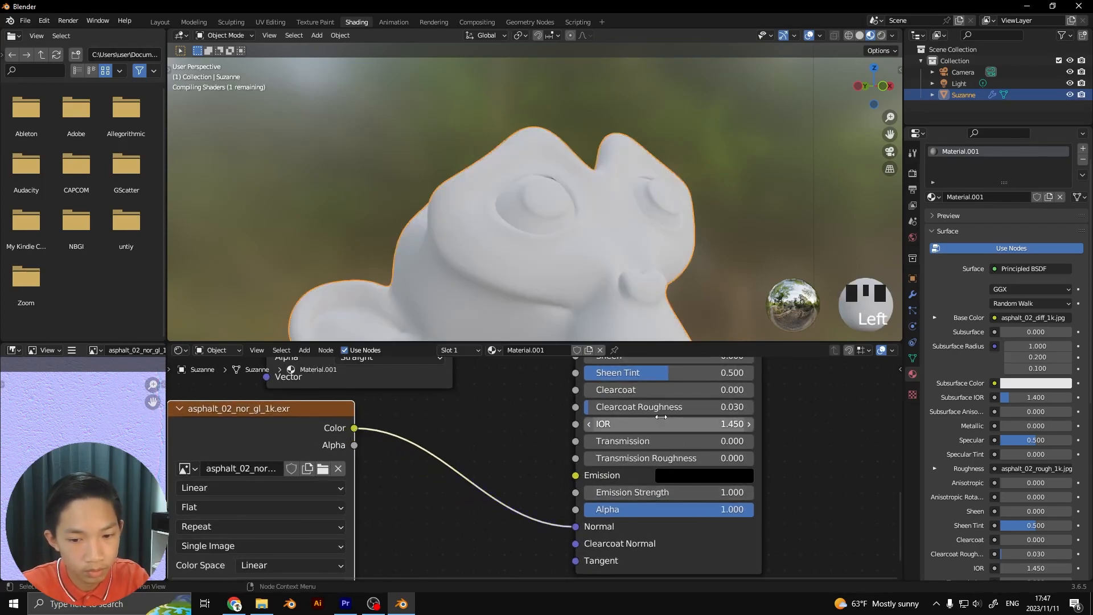
scroll(569, 241, "down", 2)
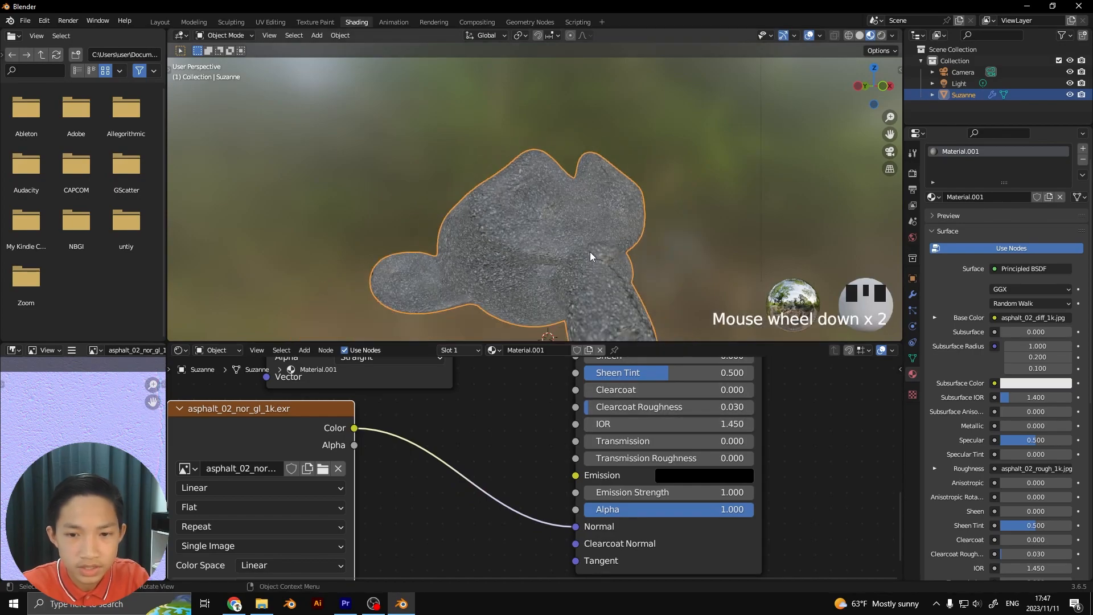
middle_click_drag(600, 255, 579, 315)
scroll(538, 470, "up", 4)
Examine the socket colors on the Principled BSDF inputs, focusing on the Base Color and Subsurface sockets
mouse_move(530, 490)
middle_mouse_down()
mouse_move(503, 465)
mouse_move(513, 483)
middle_mouse_up()
scroll(523, 451, "down", 3)
scroll(513, 483, "down", 1)
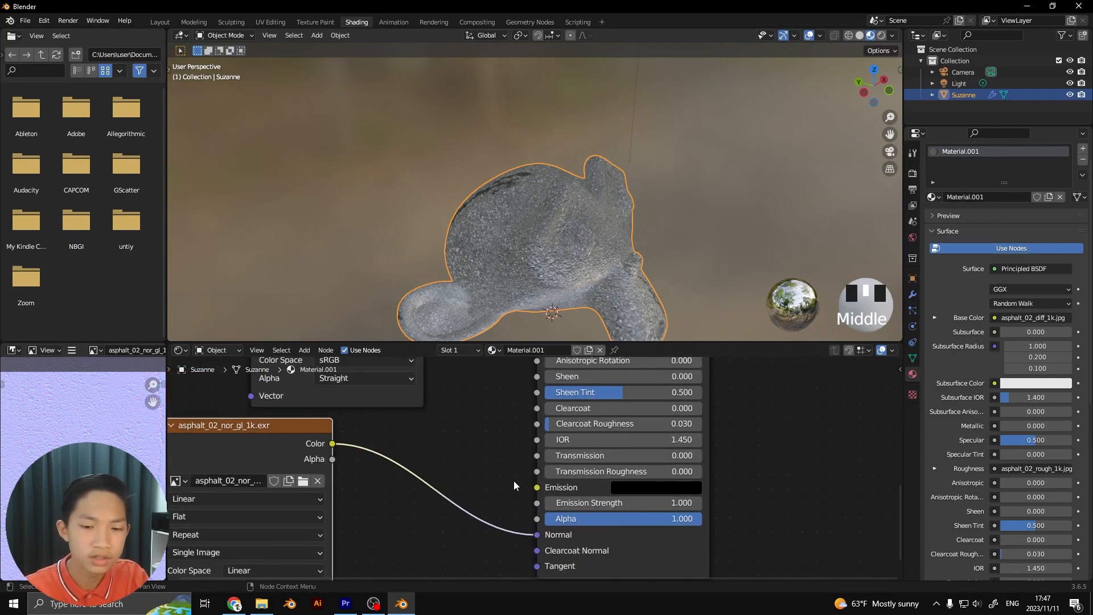
scroll(596, 504, "up", 1)
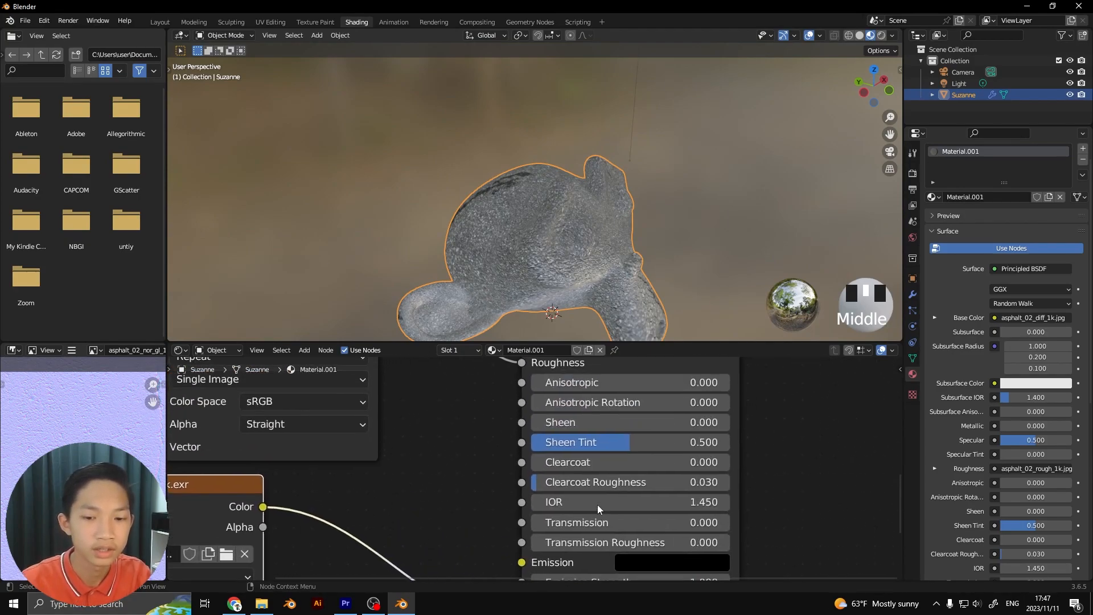
scroll(546, 458, "down", 2)
middle_click_drag(550, 393, 539, 489)
scroll(546, 484, "up", 1)
scroll(550, 474, "up", 1)
middle_click_drag(534, 443, 524, 506)
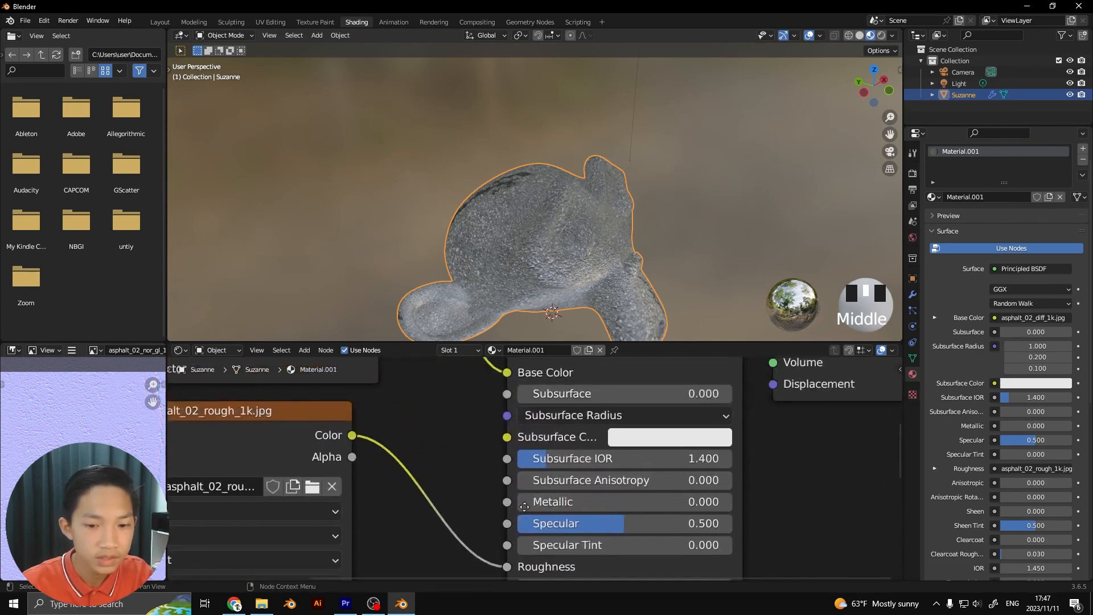
scroll(513, 454, "up", 1)
scroll(508, 462, "down", 1)
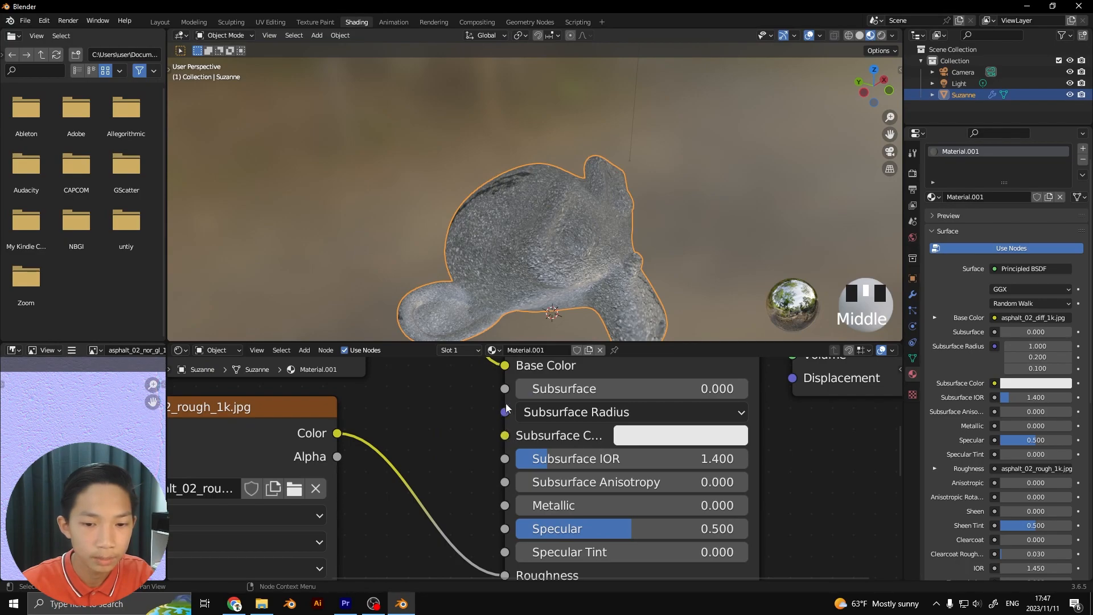
scroll(503, 408, "down", 2)
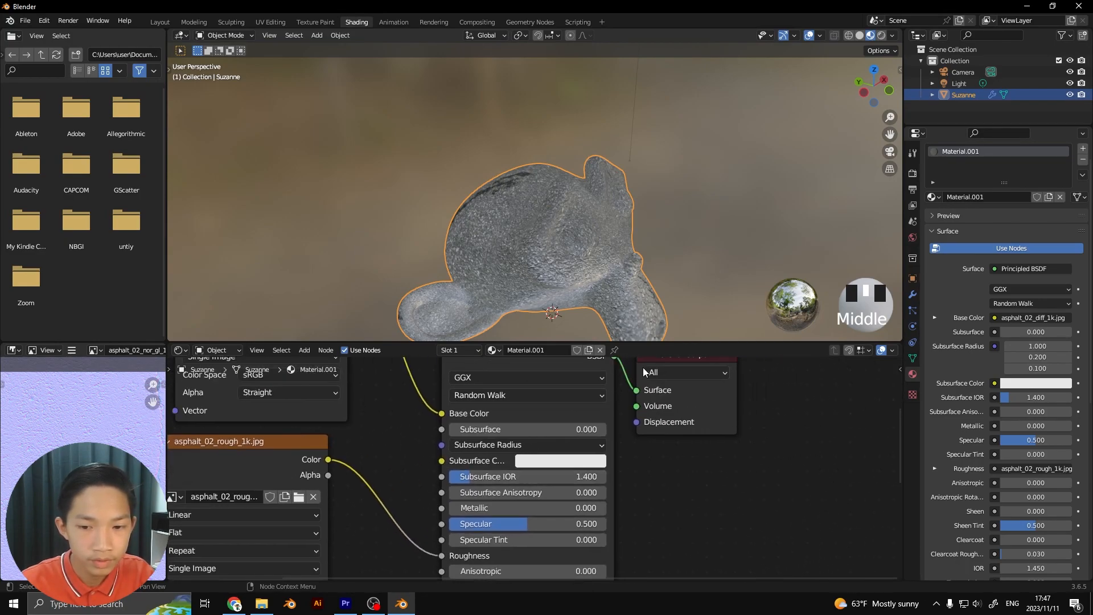
scroll(490, 428, "up", 4)
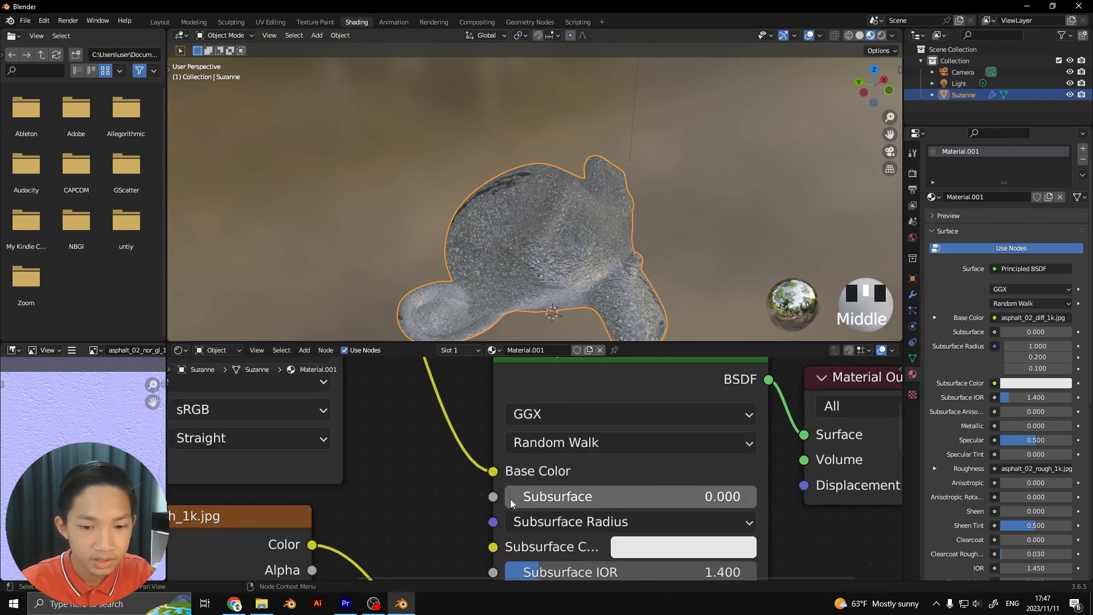
scroll(508, 496, "up", 2)
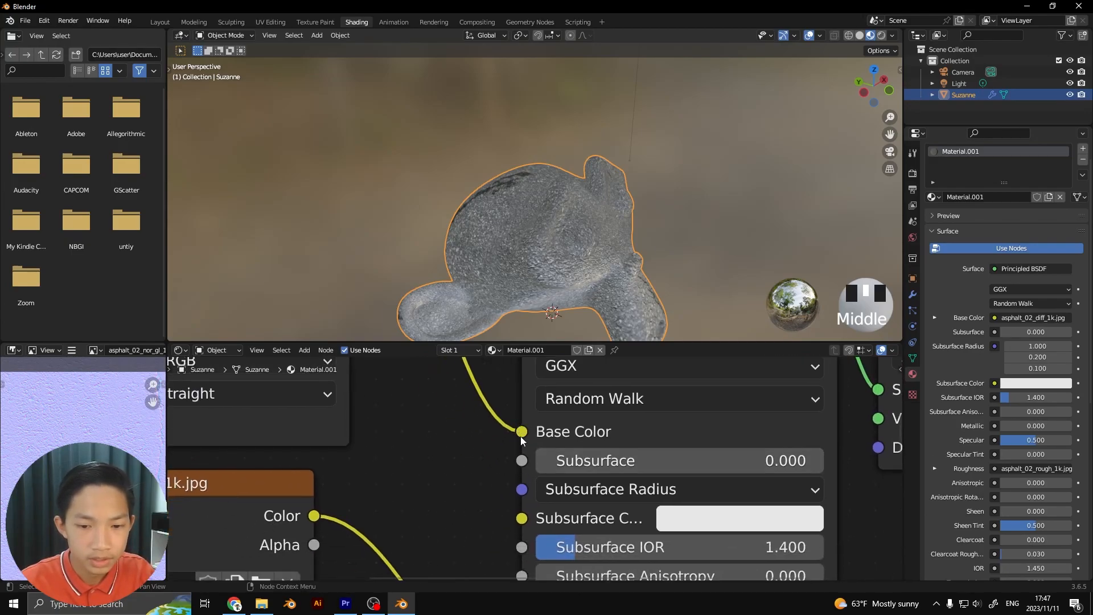
scroll(520, 455, "down", 2)
scroll(521, 460, "up", 2)
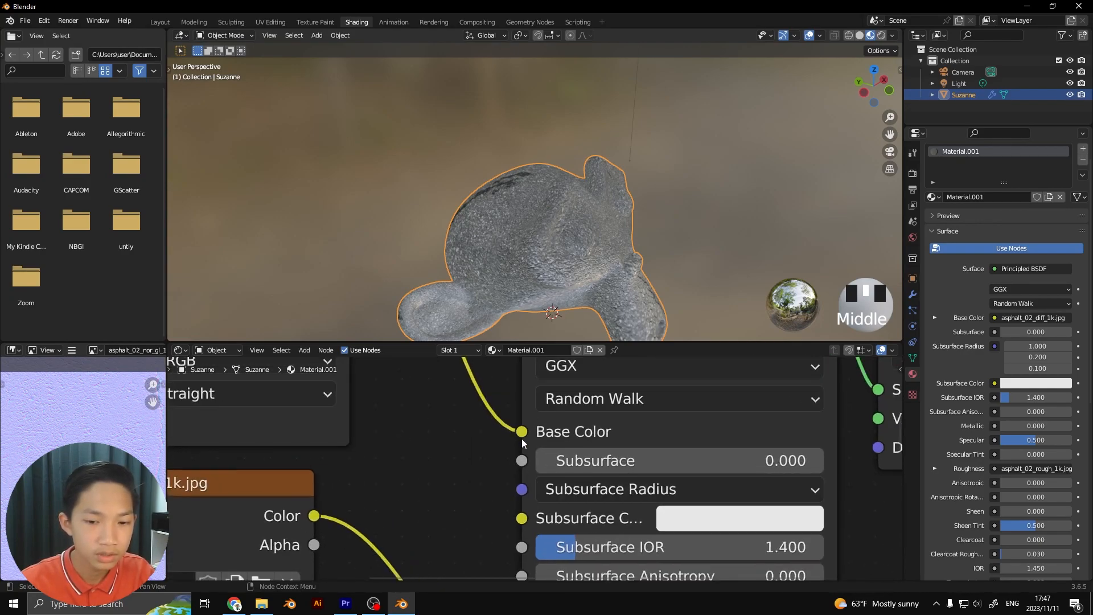
Compare the socket and link colors of the roughness and normal image connections into the Principled BSDF
scroll(514, 442, "down", 1)
scroll(514, 438, "down", 3)
scroll(497, 444, "down", 2)
middle_click_drag(467, 491, 454, 421)
scroll(454, 421, "up", 5)
scroll(416, 432, "down", 1)
middle_click_drag(507, 531, 512, 463)
scroll(488, 447, "up", 1)
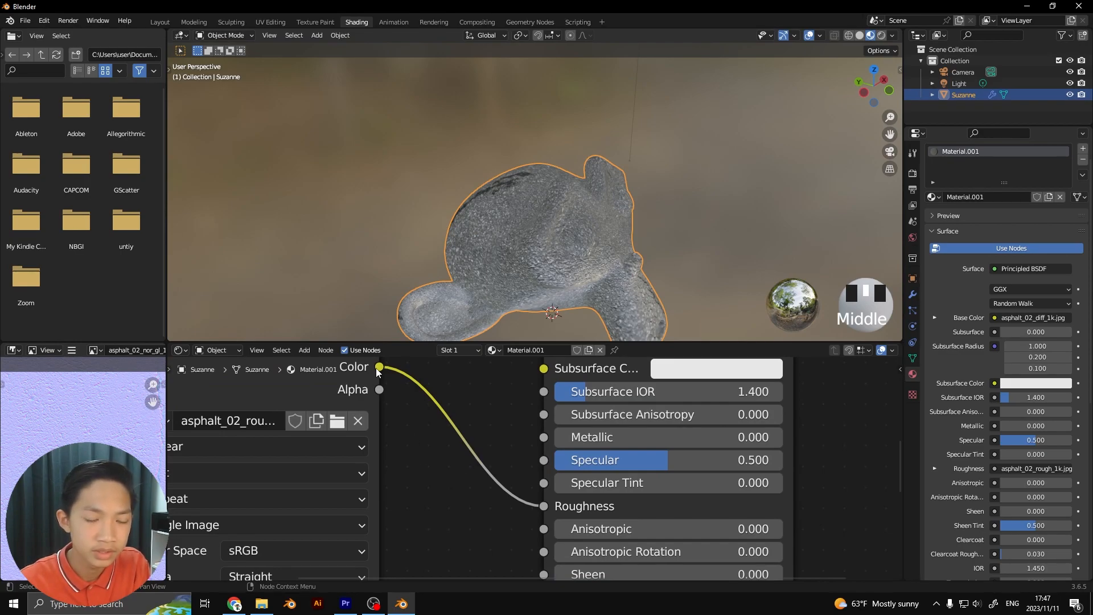
scroll(530, 486, "down", 2)
middle_click_drag(530, 486, 531, 395)
scroll(544, 437, "down", 4)
middle_click_drag(544, 437, 524, 372)
scroll(512, 424, "up", 2)
middle_click_drag(512, 430, 546, 364)
scroll(352, 410, "up", 2)
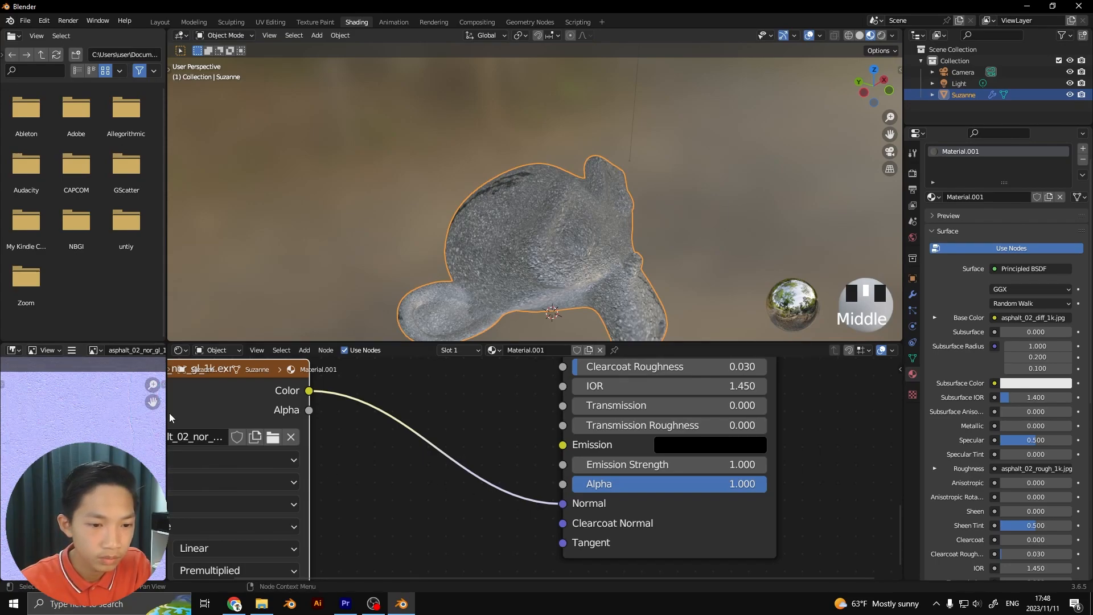
Widen the image editor area and inspect the asphalt_02_nor_gl_1k.exr normal map in it
left_click_drag(167, 414, 266, 432)
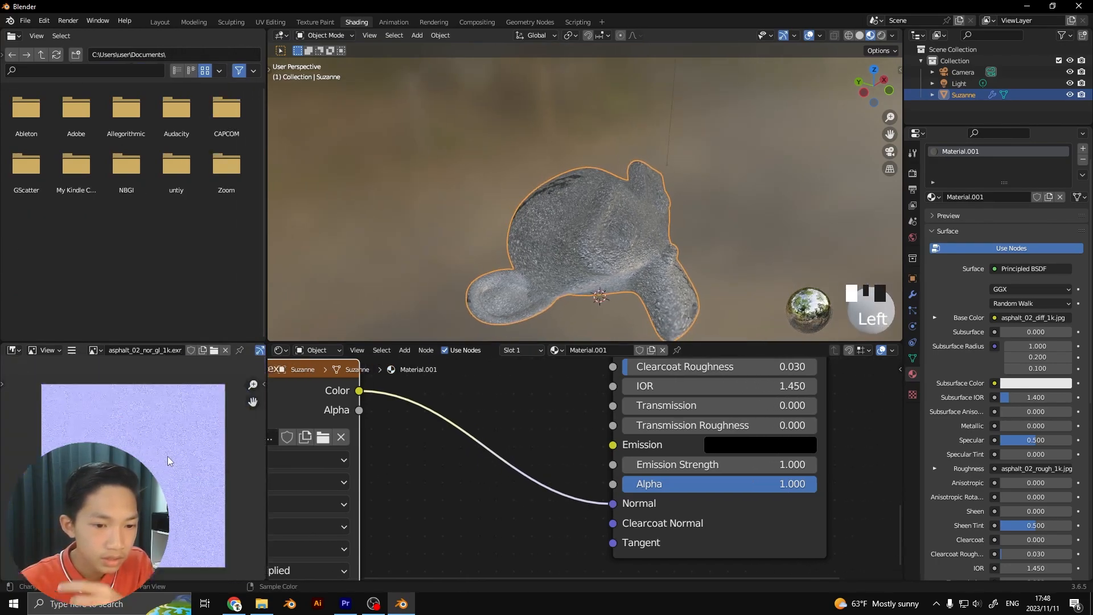
middle_click_drag(169, 453, 191, 431)
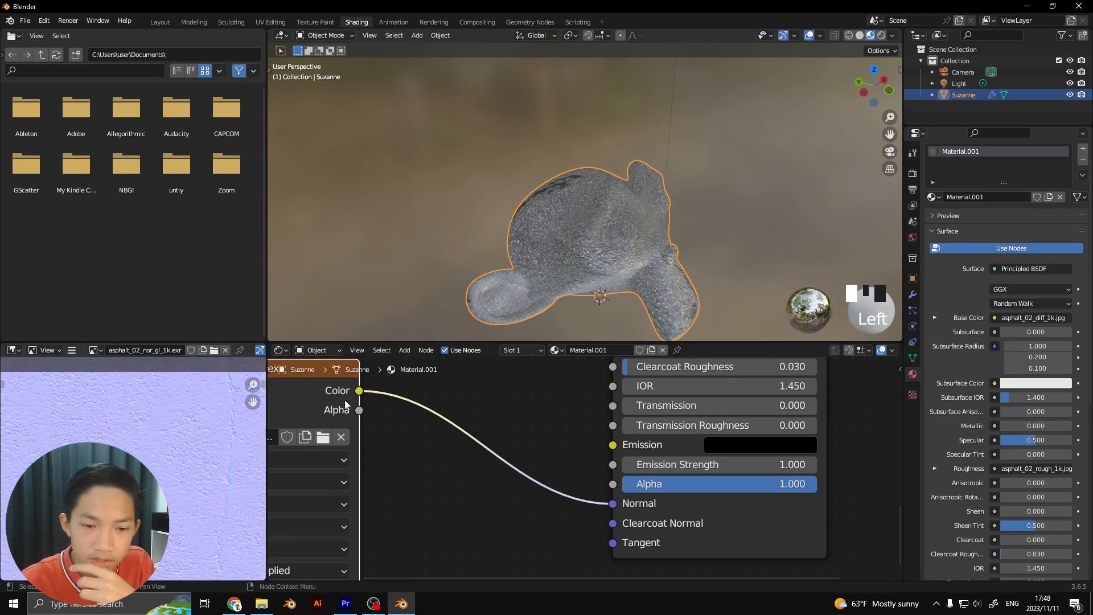
scroll(182, 439, "down", 3)
scroll(285, 439, "down", 1)
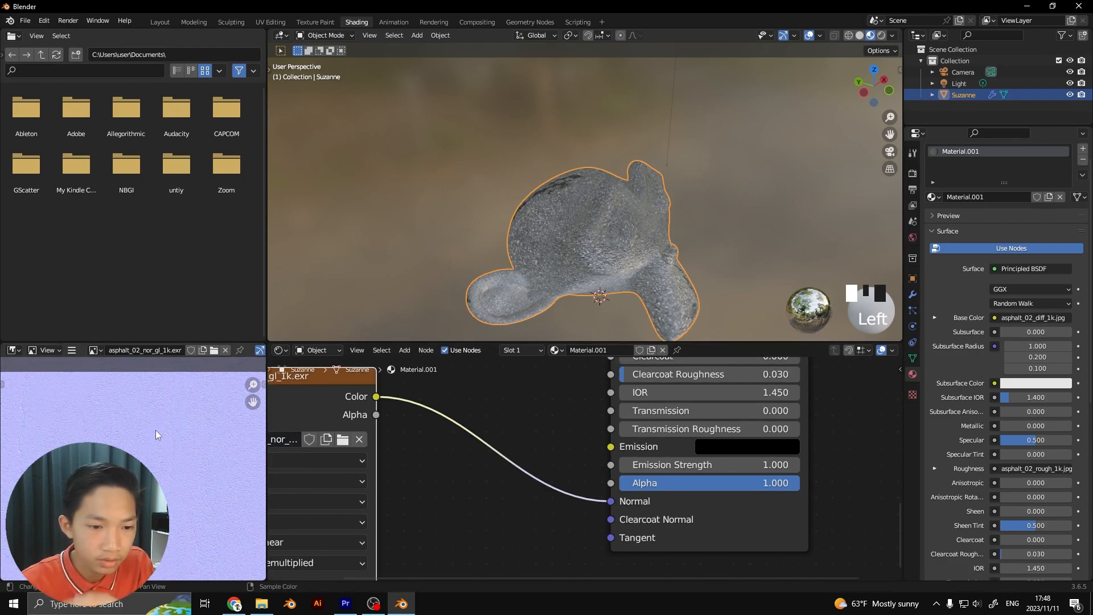
scroll(208, 420, "down", 1)
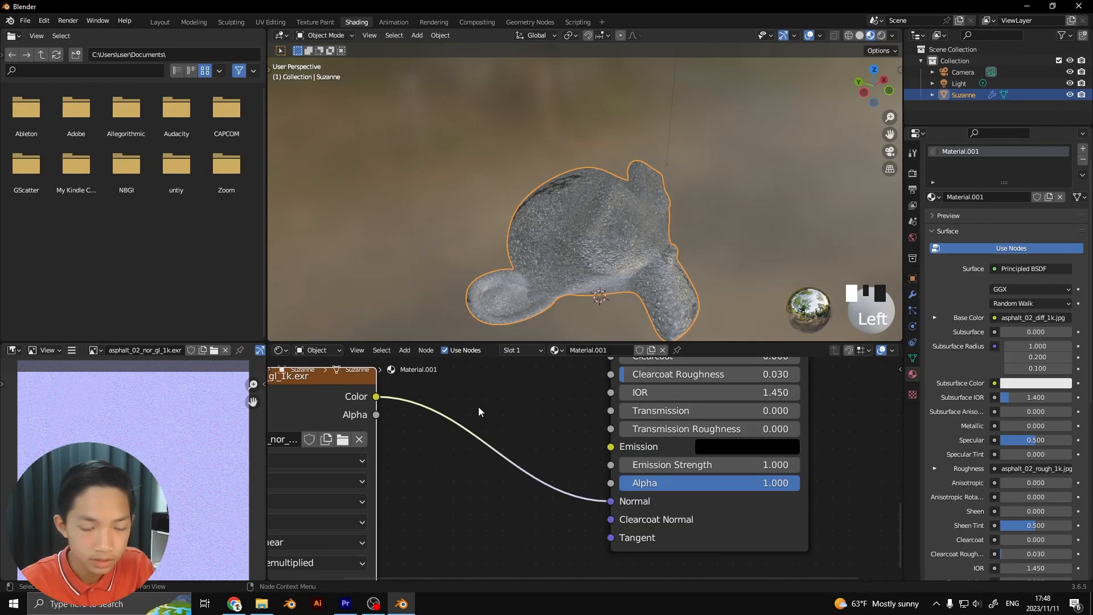
Insert a Bump node on the link between the asphalt_02_nor_gl_1k.exr Color output and the Principled BSDF Normal input
key("shift+a")
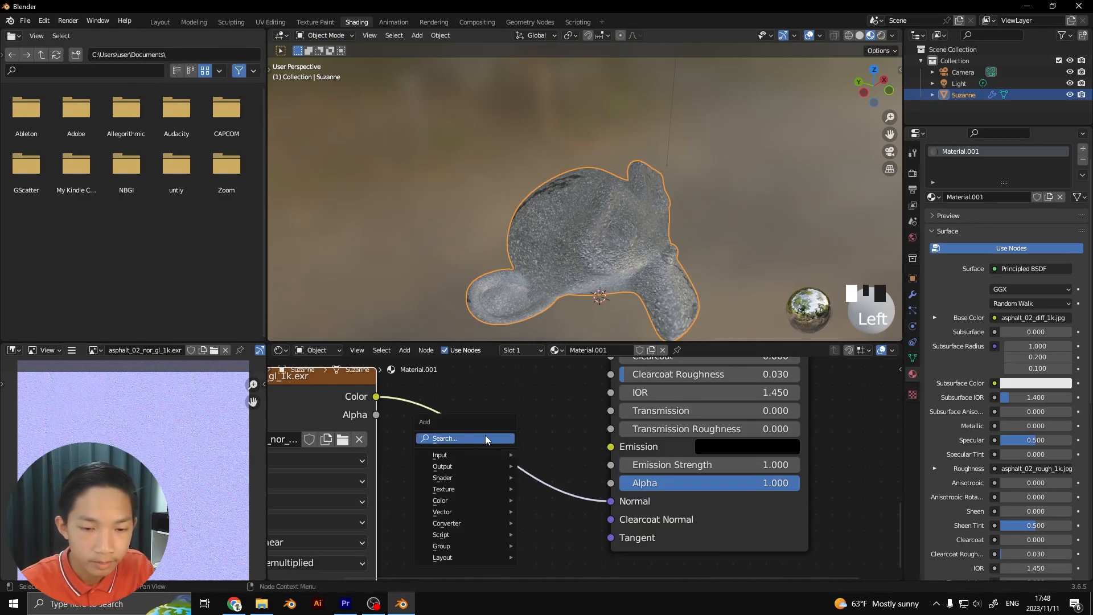
left_click(485, 438)
type("bump")
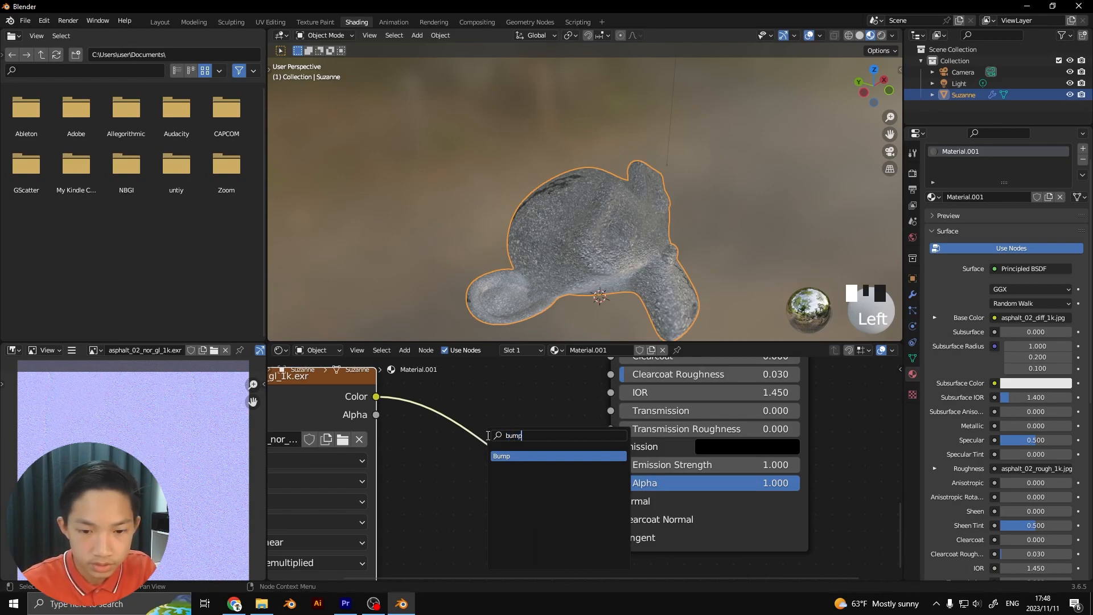
left_click(523, 455)
left_click(500, 427)
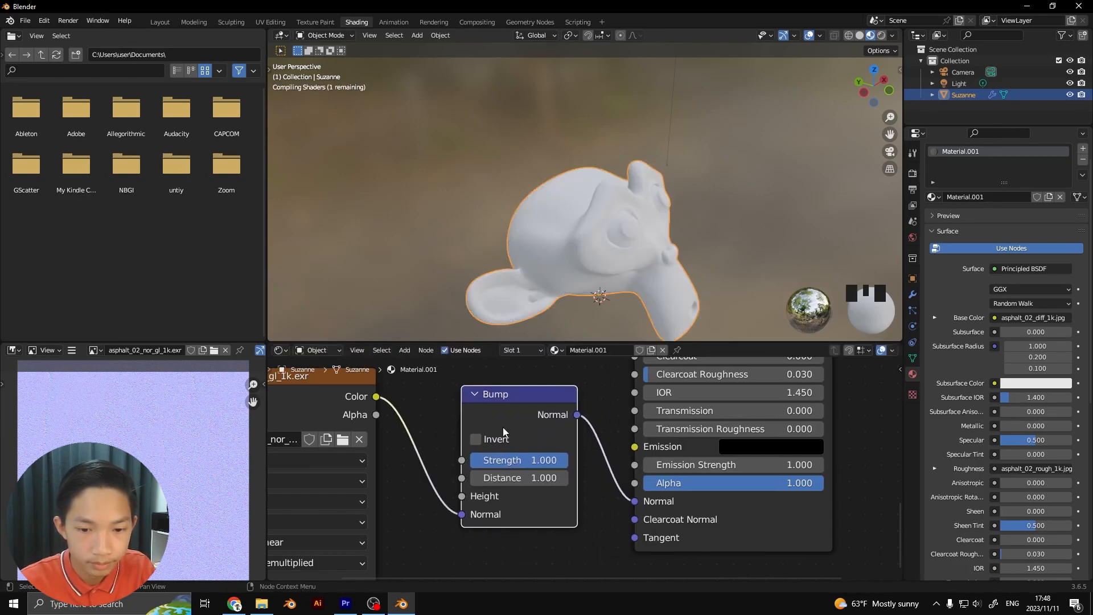
Examine the asphalt surface relief on the monkey head up close and from farther away with the Bump node connected
scroll(507, 425, "up", 2)
middle_click_drag(565, 321, 621, 270)
scroll(636, 255, "up", 3)
scroll(581, 232, "up", 3)
scroll(621, 270, "up", 2)
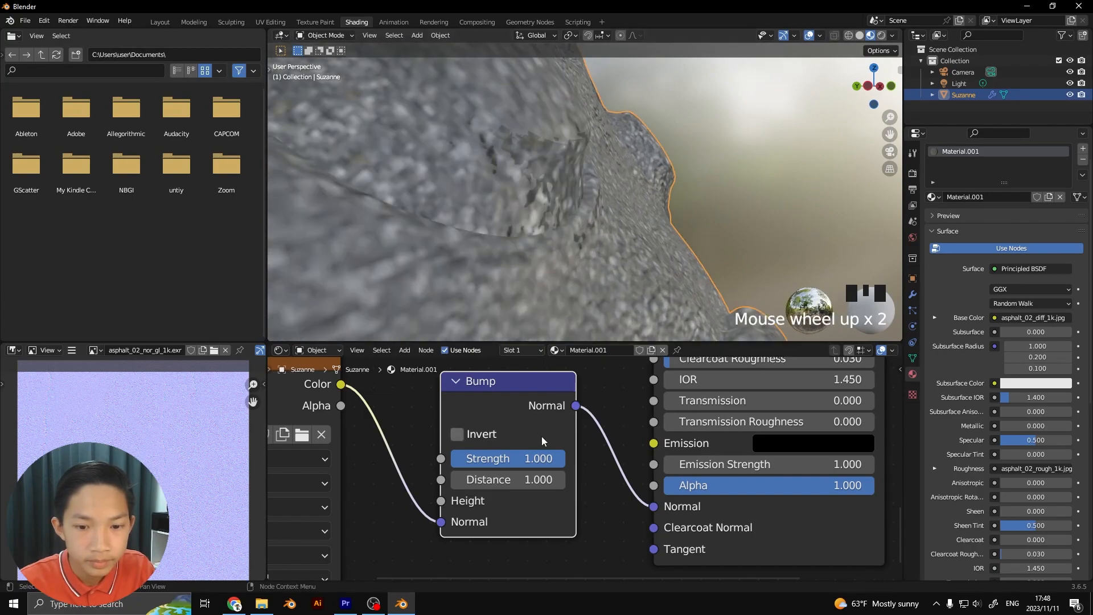
middle_click_drag(523, 250, 521, 278)
scroll(529, 248, "down", 4)
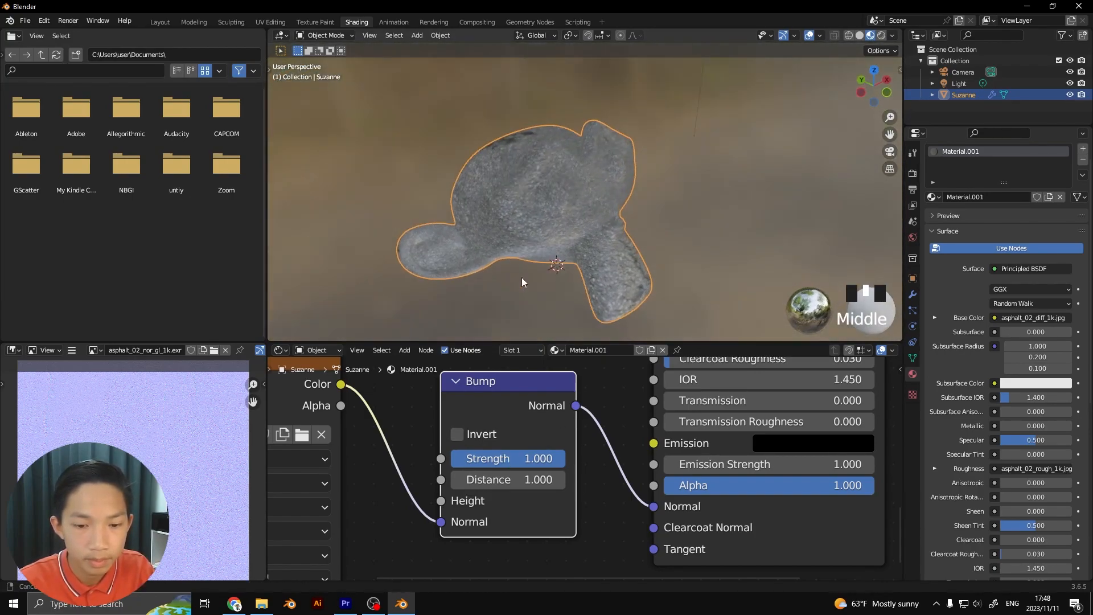
scroll(521, 278, "up", 3)
Lower the Bump node's Strength to 0.175 and check the effect on the deselected monkey head
left_click_drag(548, 467, 470, 458)
left_click(728, 216)
scroll(718, 231, "down", 2)
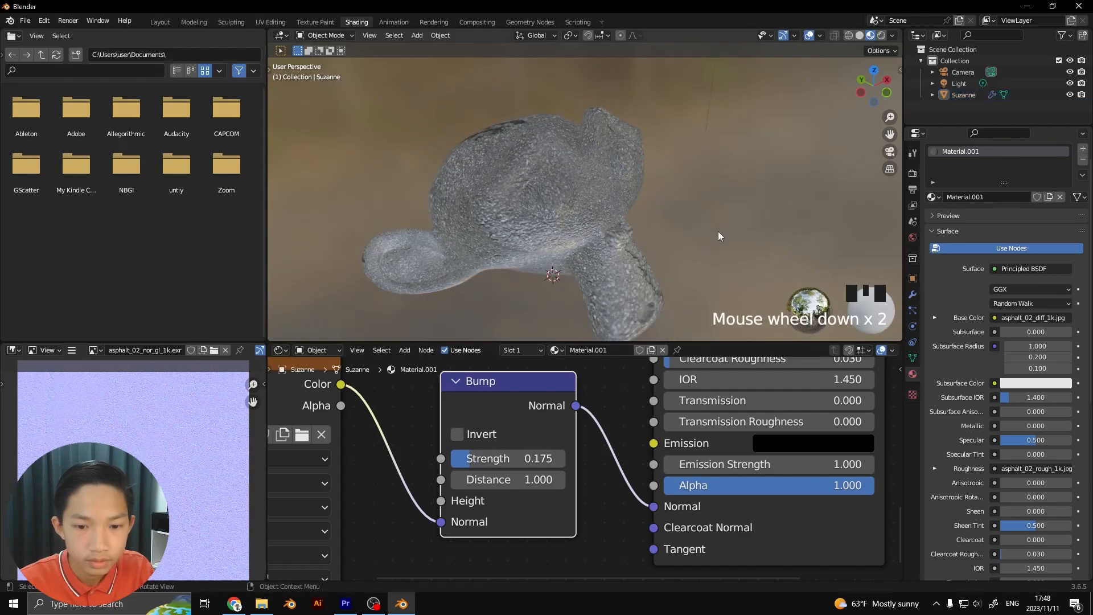
middle_click_drag(718, 231, 682, 231)
scroll(683, 236, "up", 2)
middle_click_drag(573, 275, 601, 268)
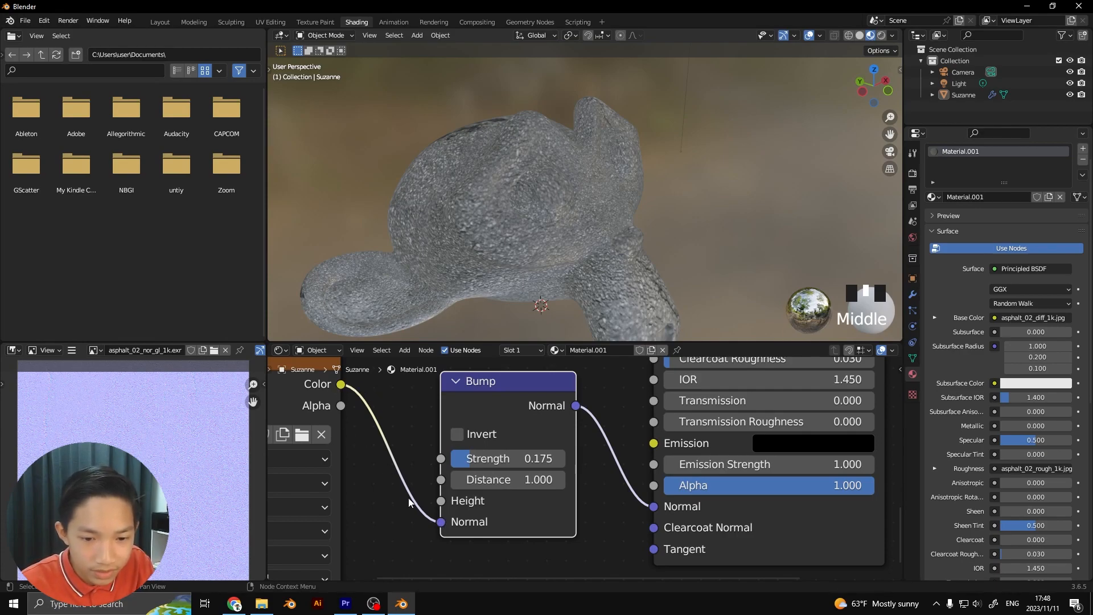
Move the normal map's Color link to the Bump node's Height input and raise Strength to 1.000
left_click_drag(442, 524, 441, 500)
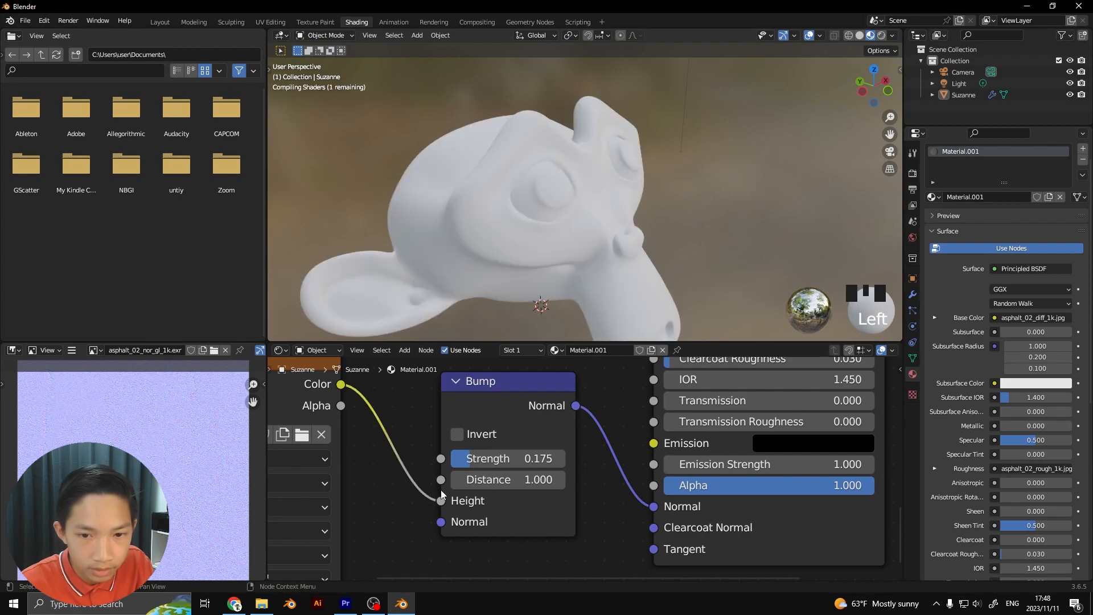
left_click_drag(469, 463, 565, 463)
middle_click_drag(569, 319, 526, 272)
scroll(560, 277, "down", 2)
scroll(550, 286, "up", 5)
scroll(551, 286, "up", 2)
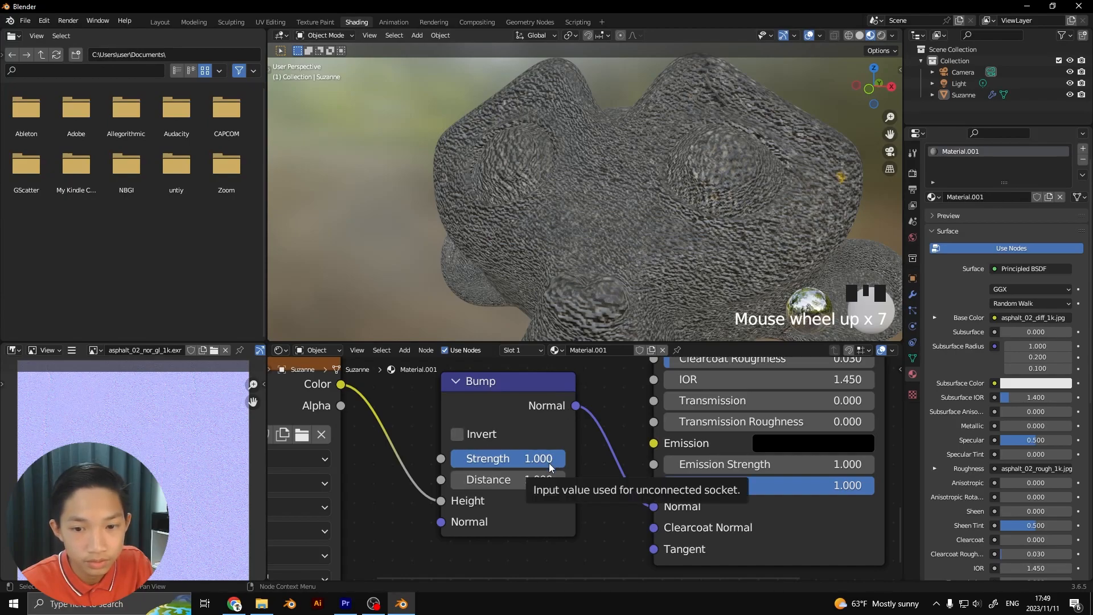
Set the Bump node's Strength to 0.192 and check the softened relief on the monkey head
left_click_drag(548, 458, 481, 458)
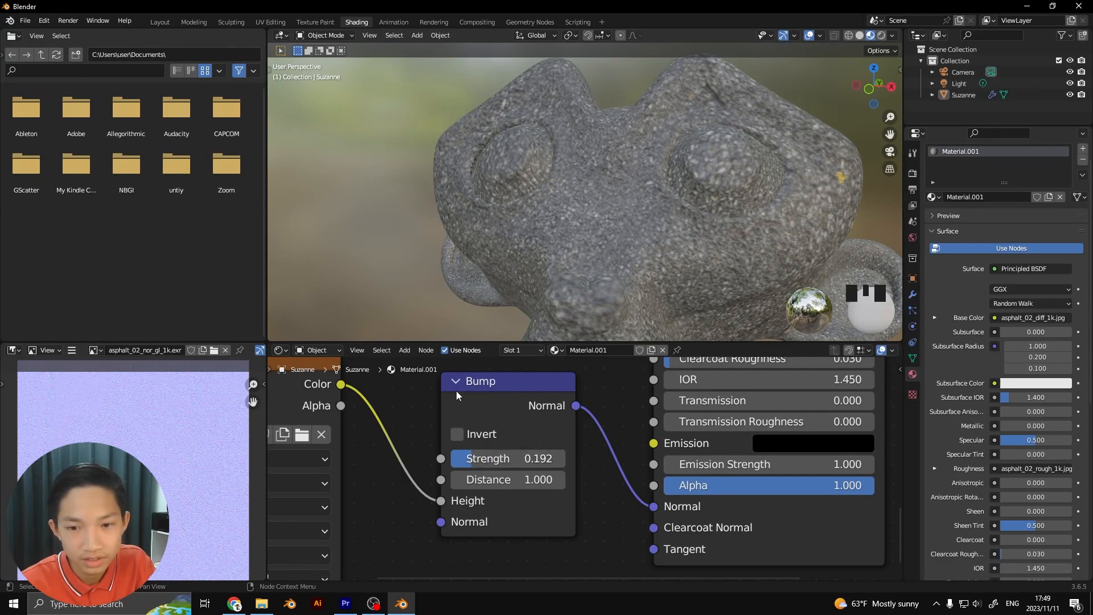
scroll(434, 272, "down", 2)
middle_click_drag(428, 307, 528, 308)
scroll(665, 254, "down", 4)
middle_click_drag(664, 254, 586, 247)
scroll(565, 238, "up", 3)
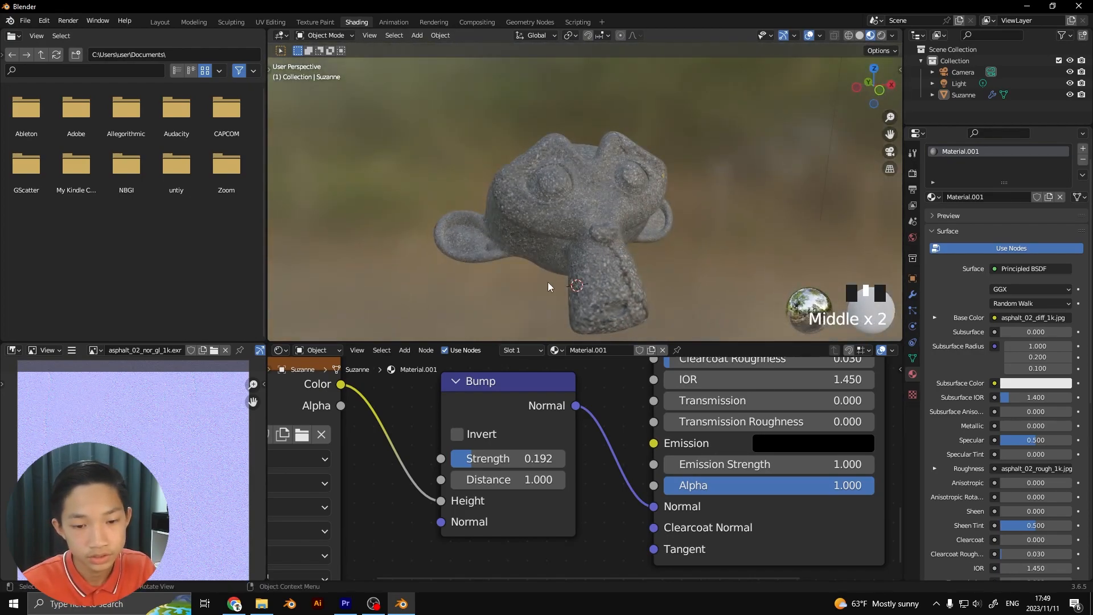
scroll(413, 433, "down", 3)
middle_click_drag(528, 333, 580, 266)
scroll(672, 199, "up", 2)
scroll(672, 199, "down", 1)
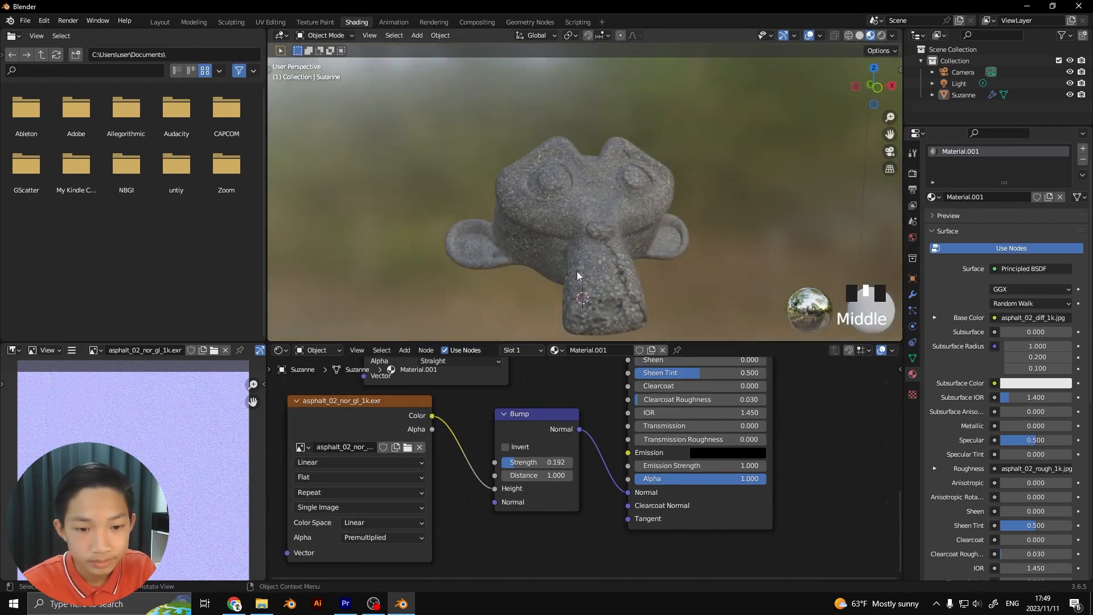
Select the asphalt_02_diff_1k.jpg image node in the material's node tree
scroll(493, 390, "down", 3)
left_click_drag(560, 441, 583, 442)
left_click_drag(474, 440, 522, 439)
scroll(541, 430, "down", 1)
scroll(547, 484, "down", 2)
middle_click_drag(542, 430, 557, 500)
left_click_drag(541, 401, 532, 404)
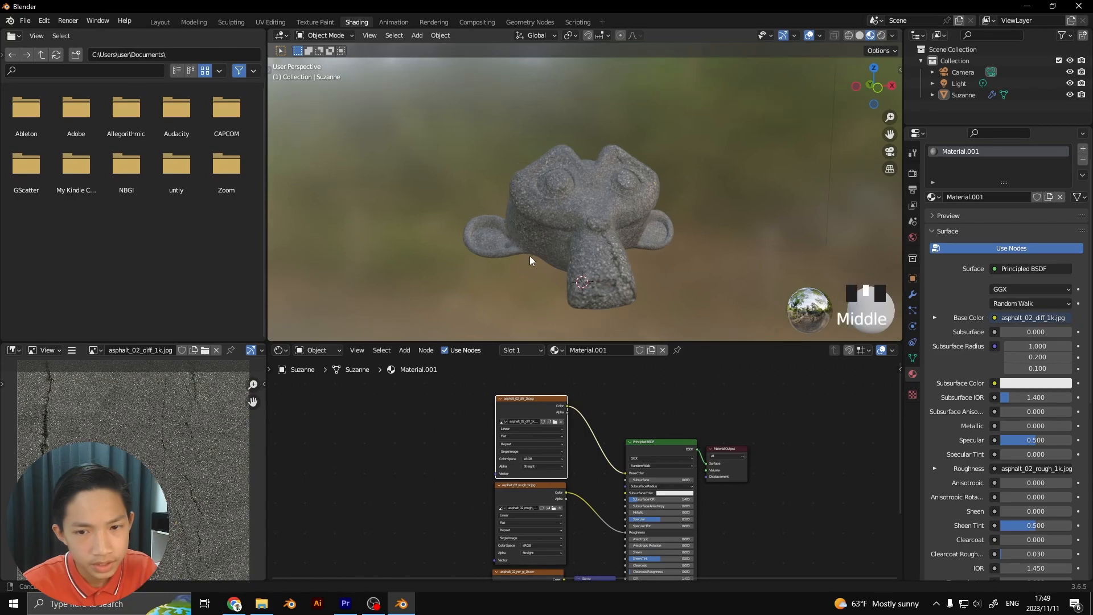
Examine how the asphalt texture wraps around the front, side and back of the monkey head
scroll(529, 262, "up", 4)
middle_click_drag(533, 268, 569, 273)
middle_click_drag(526, 460, 606, 489)
scroll(576, 406, "up", 4)
scroll(597, 485, "up", 2)
scroll(597, 487, "up", 1)
middle_click_drag(564, 447, 601, 488)
scroll(601, 488, "down", 2)
scroll(567, 232, "down", 4)
middle_click_drag(566, 230, 639, 240)
scroll(596, 252, "up", 2)
scroll(596, 248, "up", 1)
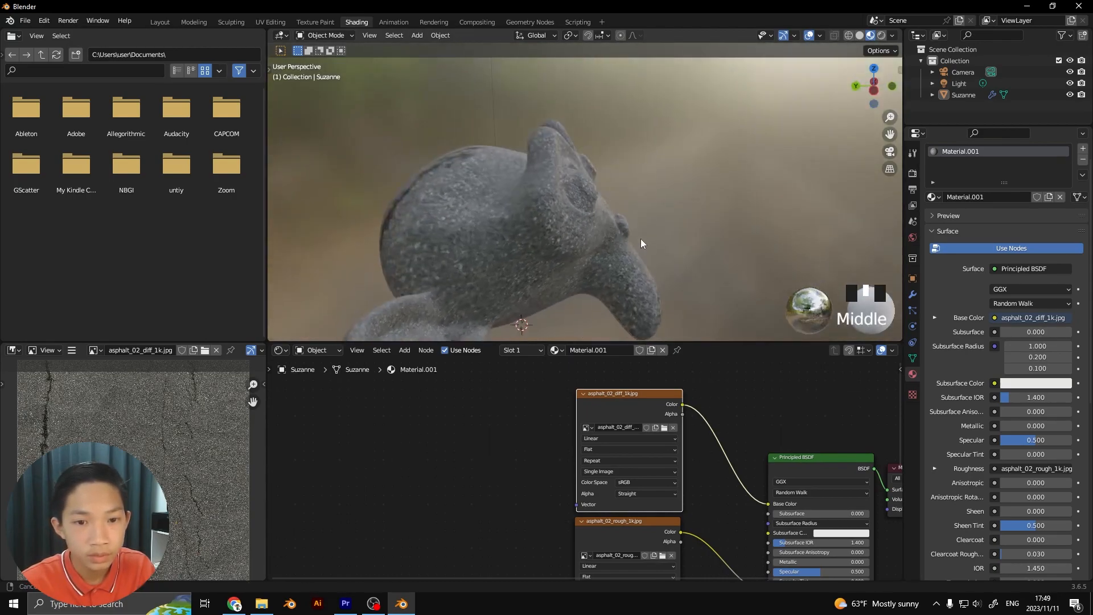
scroll(598, 241, "up", 3)
scroll(552, 238, "down", 2)
scroll(552, 237, "down", 2)
middle_click_drag(555, 240, 652, 254)
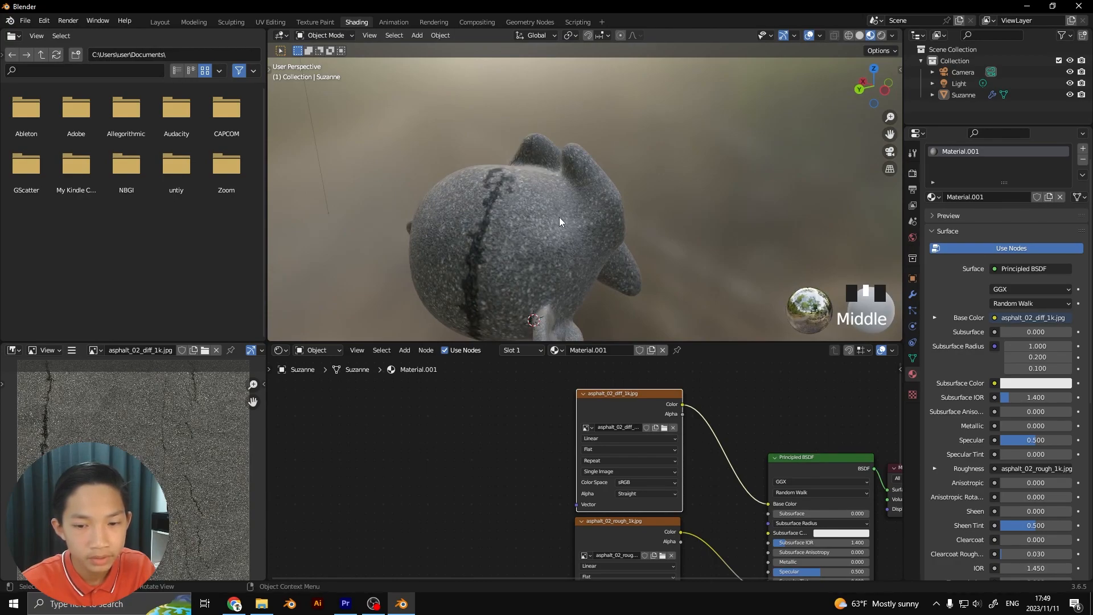
scroll(573, 481, "down", 3)
scroll(575, 473, "up", 3)
middle_click_drag(633, 532, 662, 440)
scroll(644, 442, "up", 2)
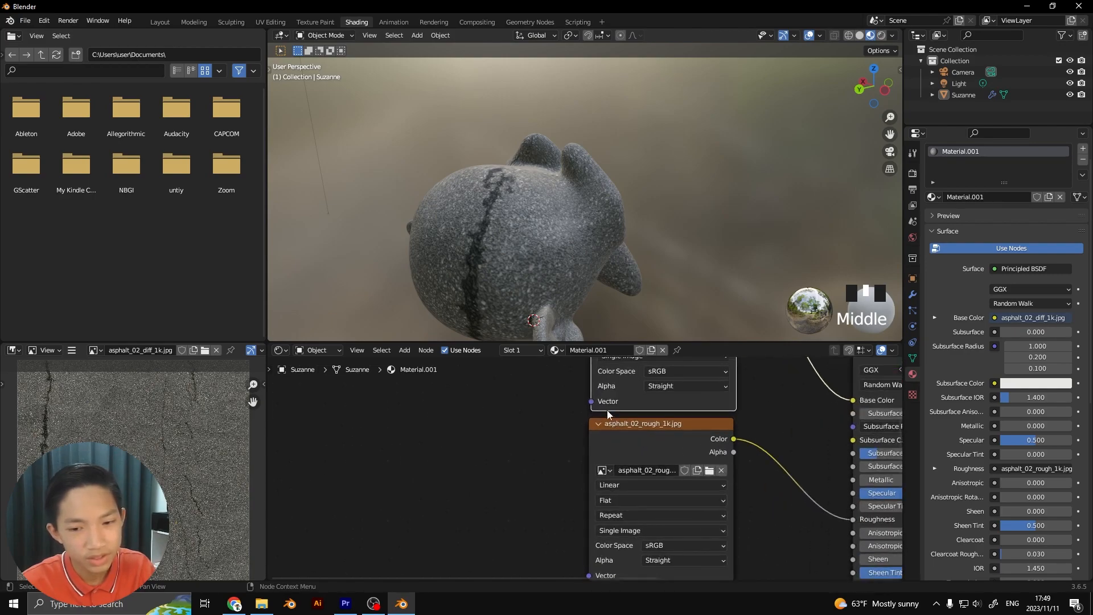
middle_click_drag(605, 412, 596, 462)
scroll(596, 463, "up", 1)
scroll(583, 445, "down", 2)
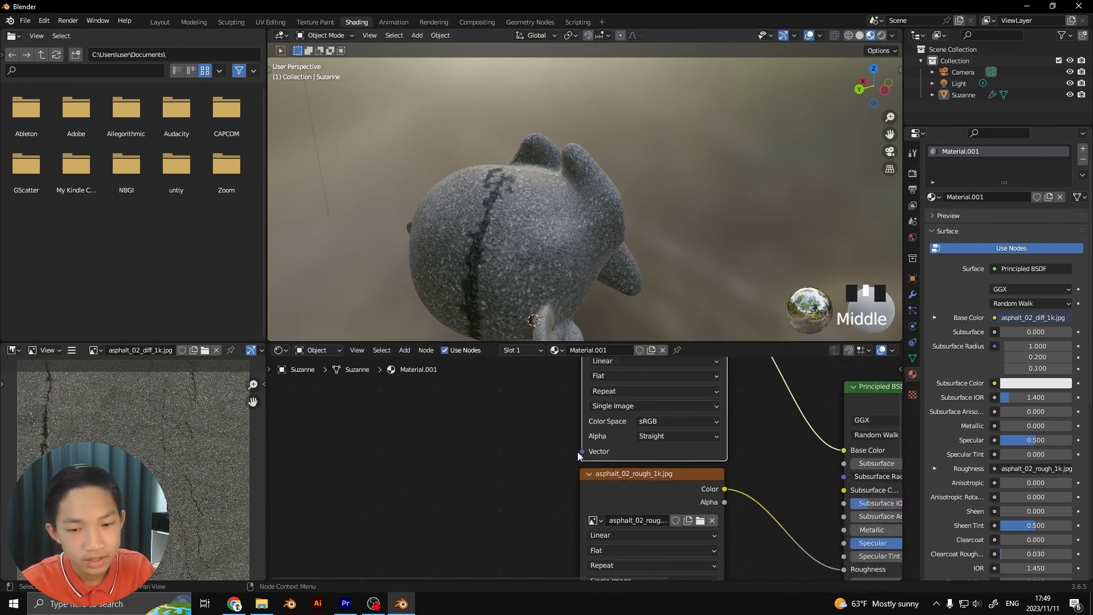
left_click(468, 477)
scroll(574, 458, "up", 4)
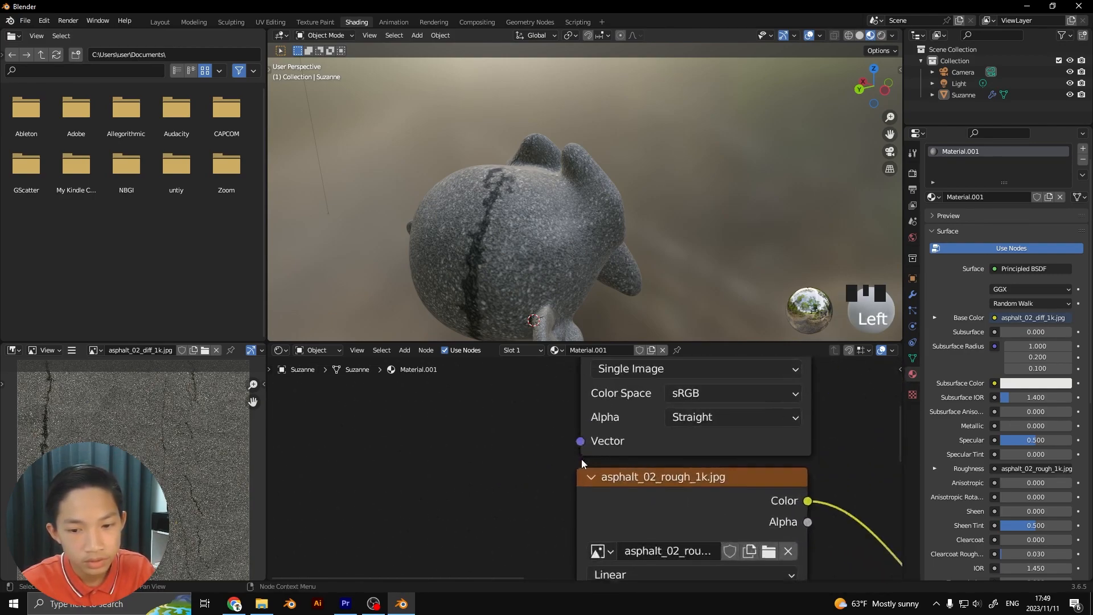
left_click_drag(578, 432, 542, 453)
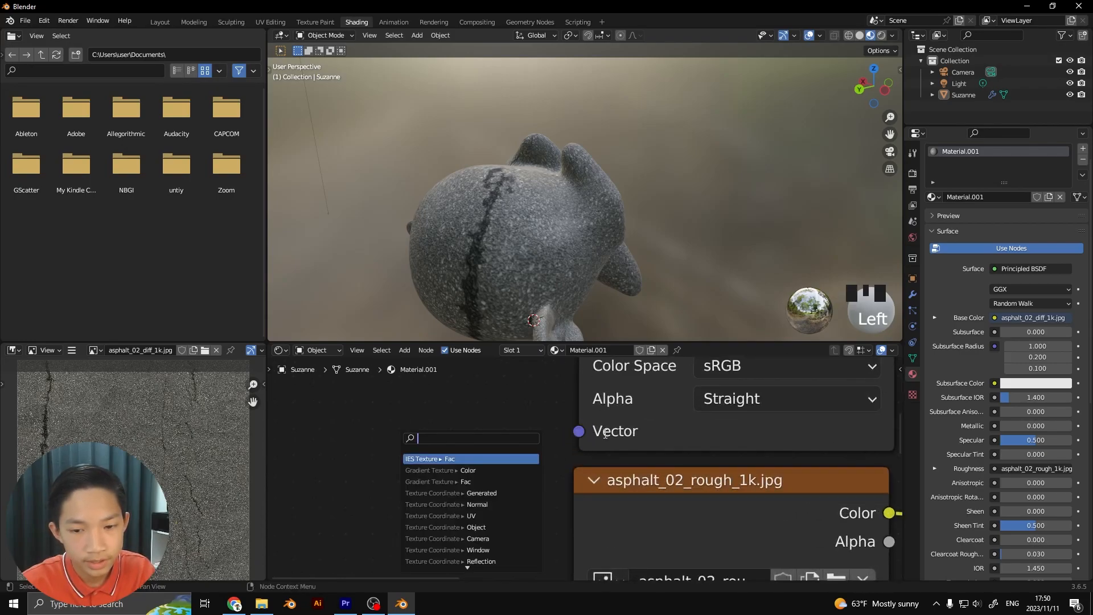
scroll(608, 413, "down", 3)
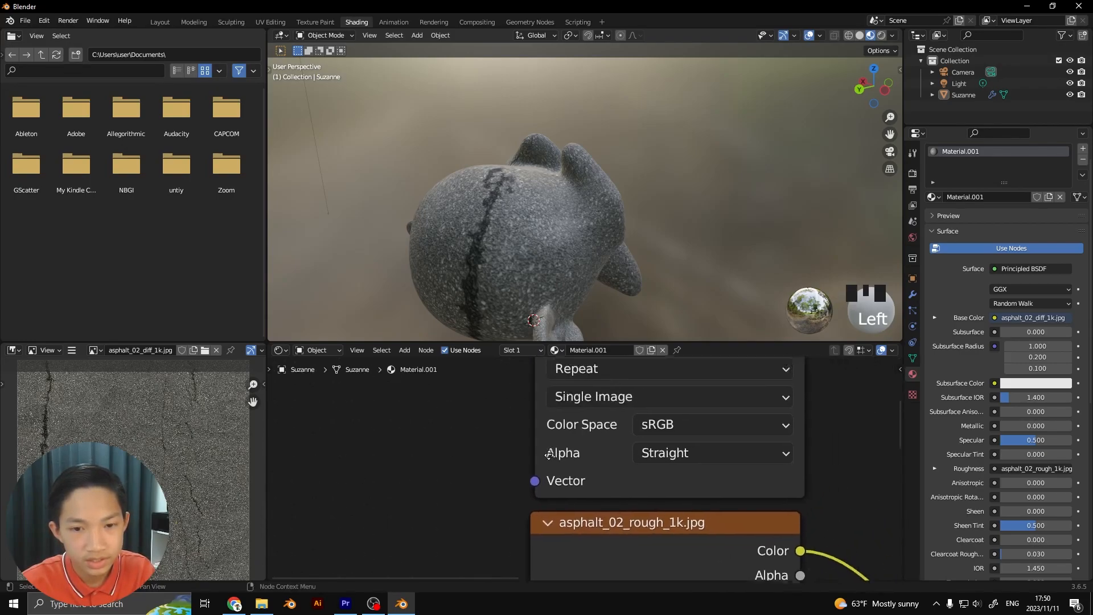
scroll(517, 436, "down", 2)
Add linked Texture Coordinate and Mapping nodes to the Vector input of the asphalt_02_diff_1k.jpg node with the Node Wrangler texture setup
middle_click_drag(517, 436, 556, 489)
scroll(585, 409, "up", 1)
left_click(585, 408)
scroll(562, 411, "down", 2)
mouse_move(634, 430)
left_mouse_down()
mouse_move(642, 438)
mouse_move(635, 434)
left_mouse_up()
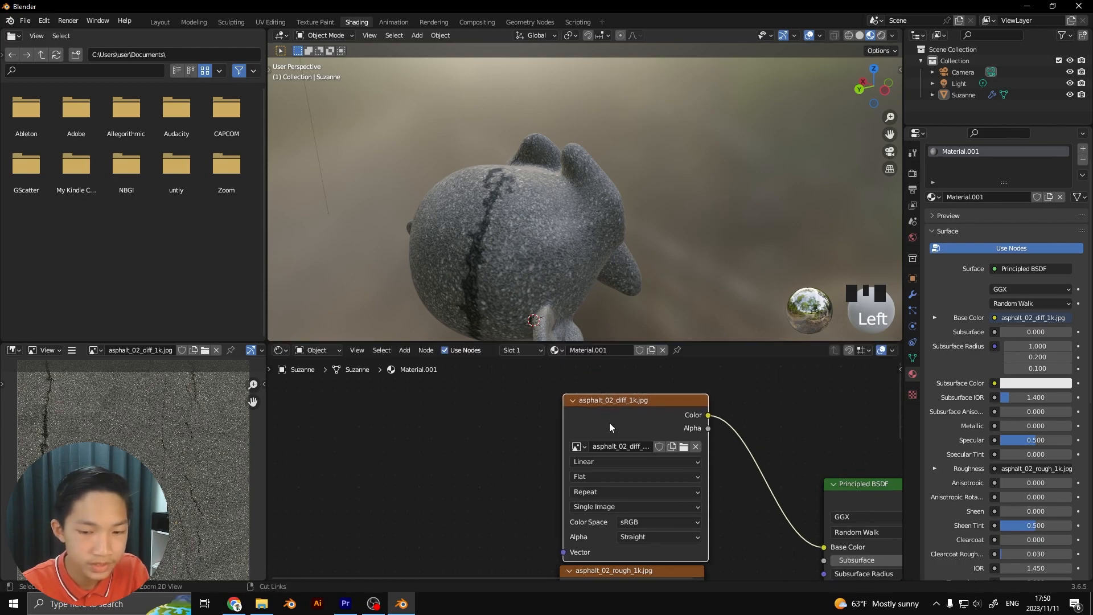
key("ctrl+t")
left_click_drag(493, 428, 457, 393)
scroll(525, 410, "down", 3)
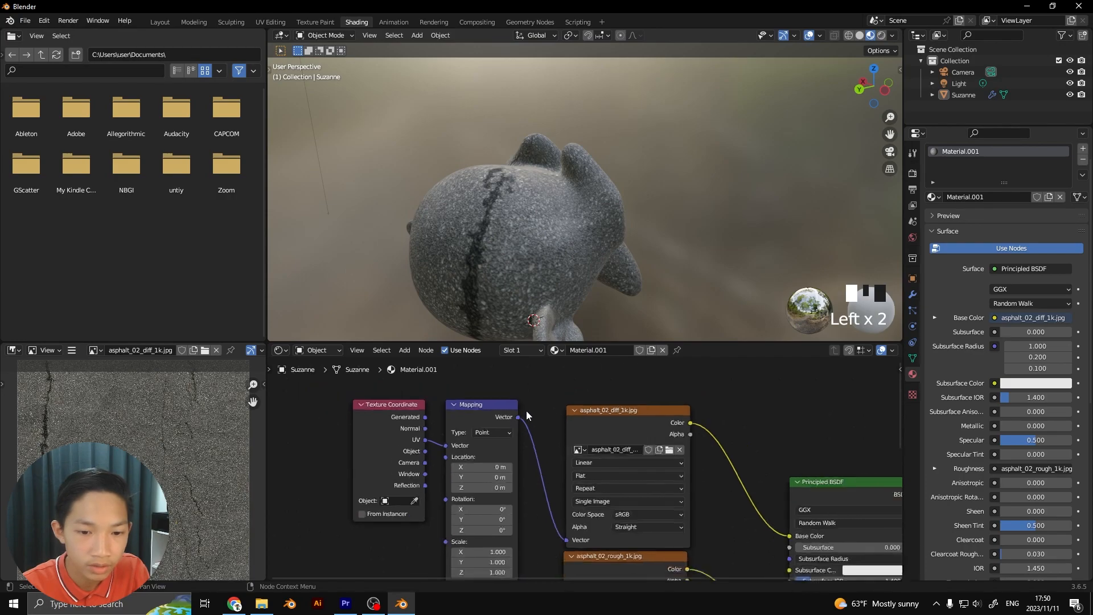
scroll(575, 418, "up", 3)
scroll(559, 418, "down", 3)
middle_click_drag(556, 422, 580, 440)
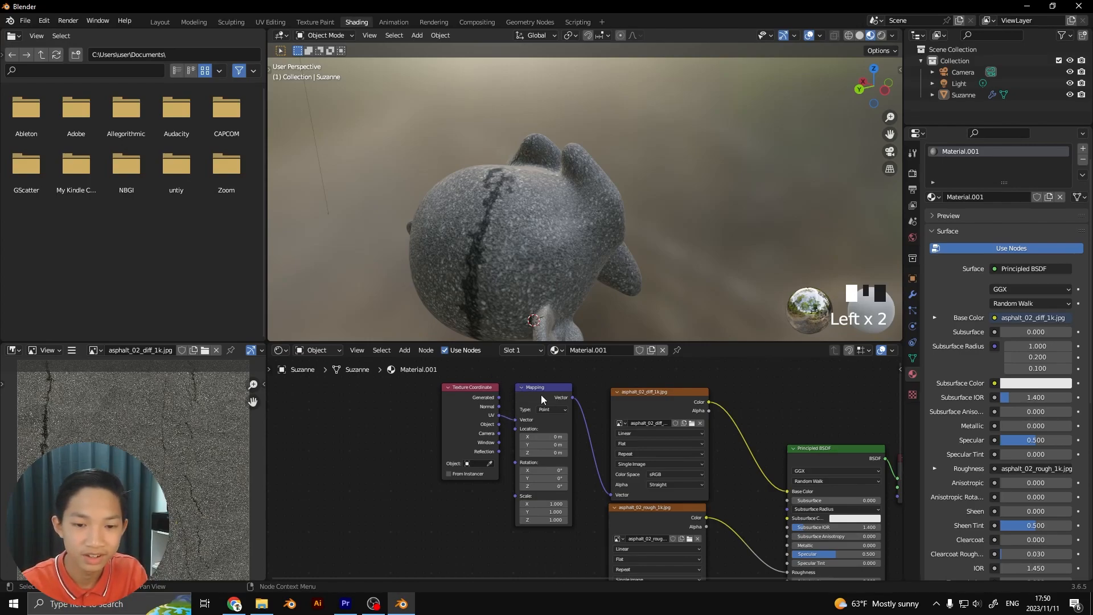
Move the Texture Coordinate node farther away from the Mapping node to space them out
scroll(556, 419, "up", 1)
mouse_move(530, 417)
left_mouse_down()
mouse_move(518, 433)
mouse_move(525, 421)
left_mouse_up()
left_click_drag(453, 387, 436, 409)
middle_click_drag(575, 454, 537, 417)
scroll(538, 418, "up", 3)
middle_click_drag(526, 318, 608, 351)
scroll(465, 276, "up", 3)
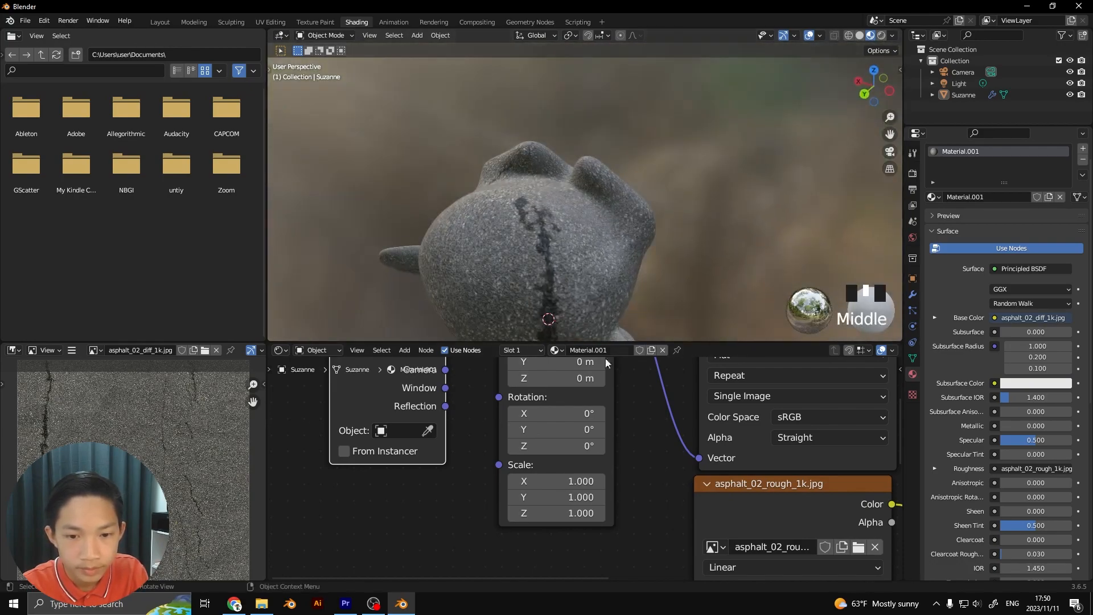
Shift the texture along the Mapping node's X Location as a test and reset it to 0 m
scroll(596, 392, "down", 2)
middle_click_drag(595, 393, 611, 459)
scroll(607, 449, "up", 1)
mouse_move(561, 417)
left_mouse_down()
mouse_move(578, 416)
mouse_move(567, 416)
left_mouse_up()
left_click(568, 417)
type("0")
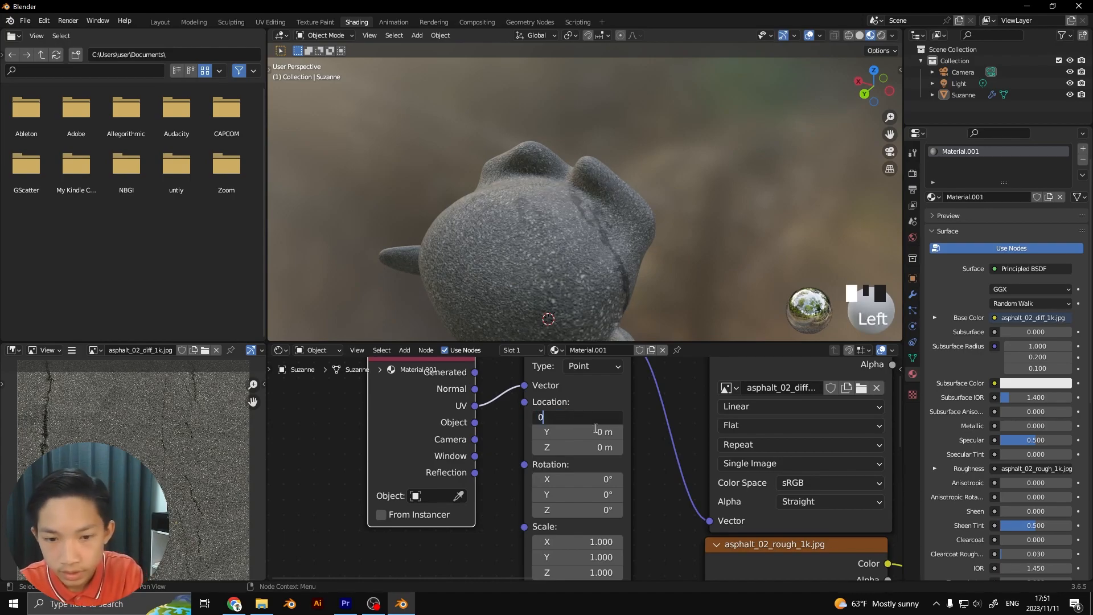
key("Return")
Turn the texture with the Mapping node's X Rotation as a test and reset it to 0°
mouse_move(571, 479)
left_mouse_down()
mouse_move(626, 480)
mouse_move(591, 479)
left_mouse_up()
left_click(573, 479)
type("0")
left_click(664, 492)
Set the Mapping node's Scale to 5 on X, Y and Z
scroll(664, 495, "down", 2)
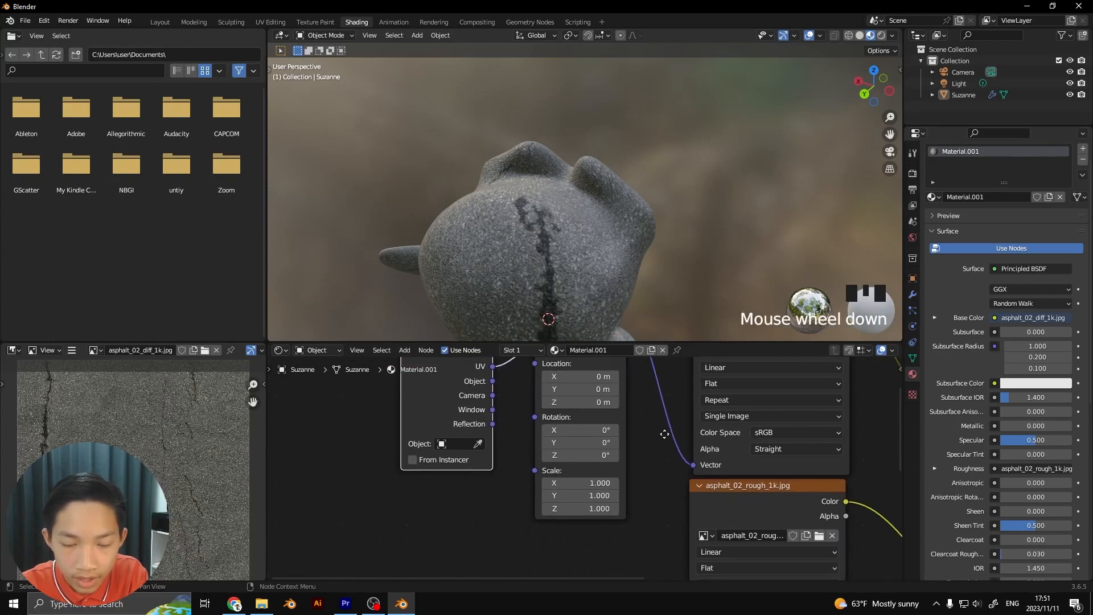
left_click(601, 481)
type("5")
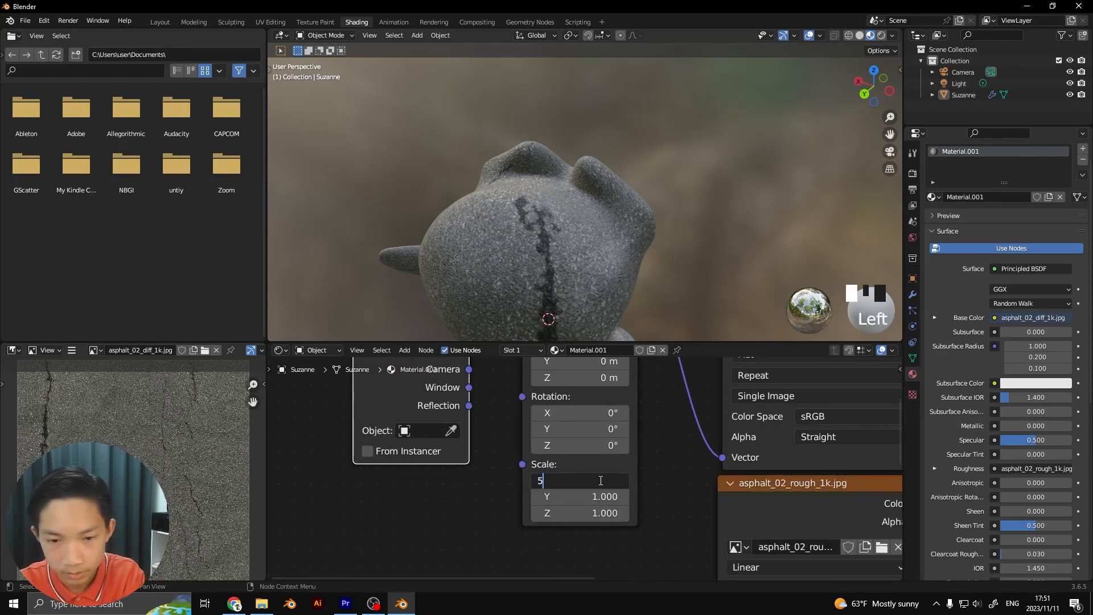
double_click(603, 496)
type("5")
double_click(605, 513)
type("5")
left_click(654, 488)
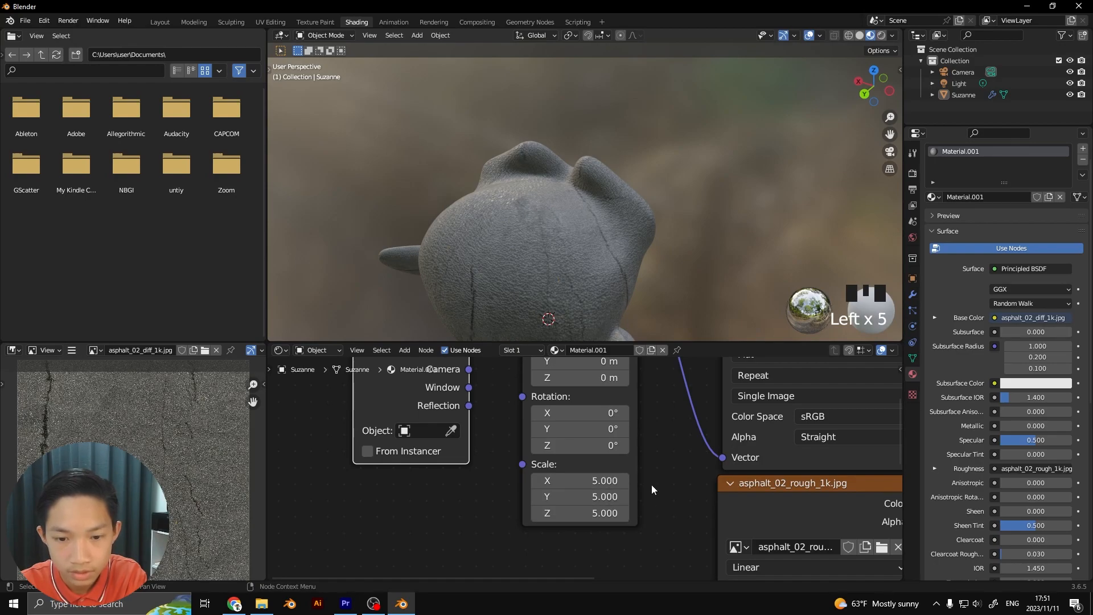
Examine the size of the asphalt cracks and grain on the monkey head's side and face
scroll(593, 316, "down", 1)
scroll(641, 306, "up", 3)
middle_click_drag(640, 306, 739, 291)
scroll(741, 288, "down", 3)
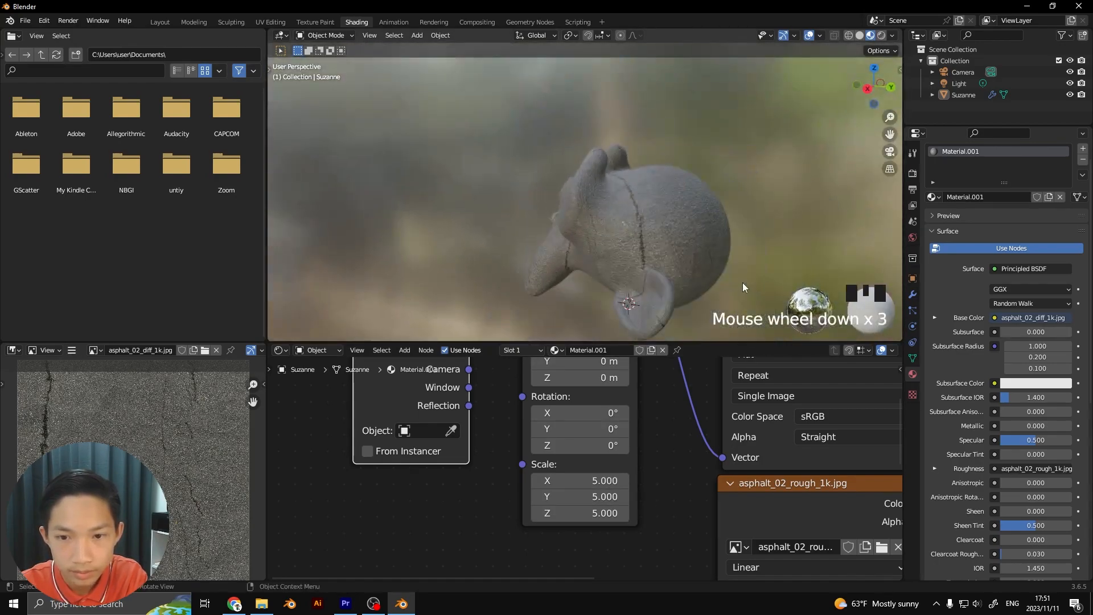
mouse_move(654, 267)
middle_mouse_down()
mouse_move(608, 255)
mouse_move(661, 274)
middle_mouse_up()
scroll(661, 274, "up", 3)
scroll(643, 280, "up", 5)
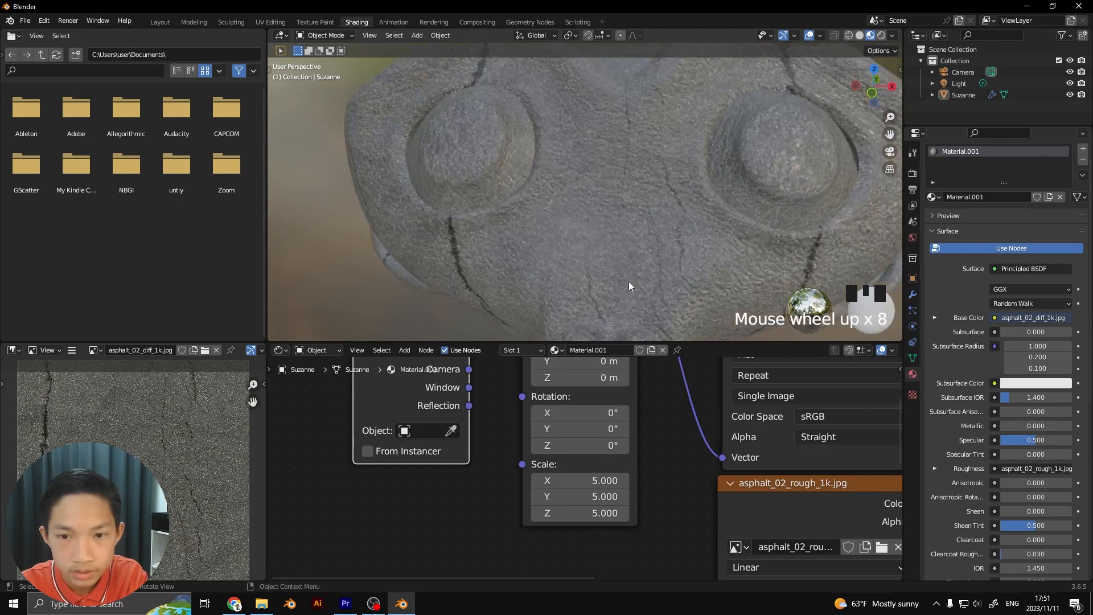
Set the Mapping node's Scale to 0.5 on X, Y and Z and check the enlarged grain on the face
left_click(609, 483)
type("10")
key("BackSpace")
key("BackSpace")
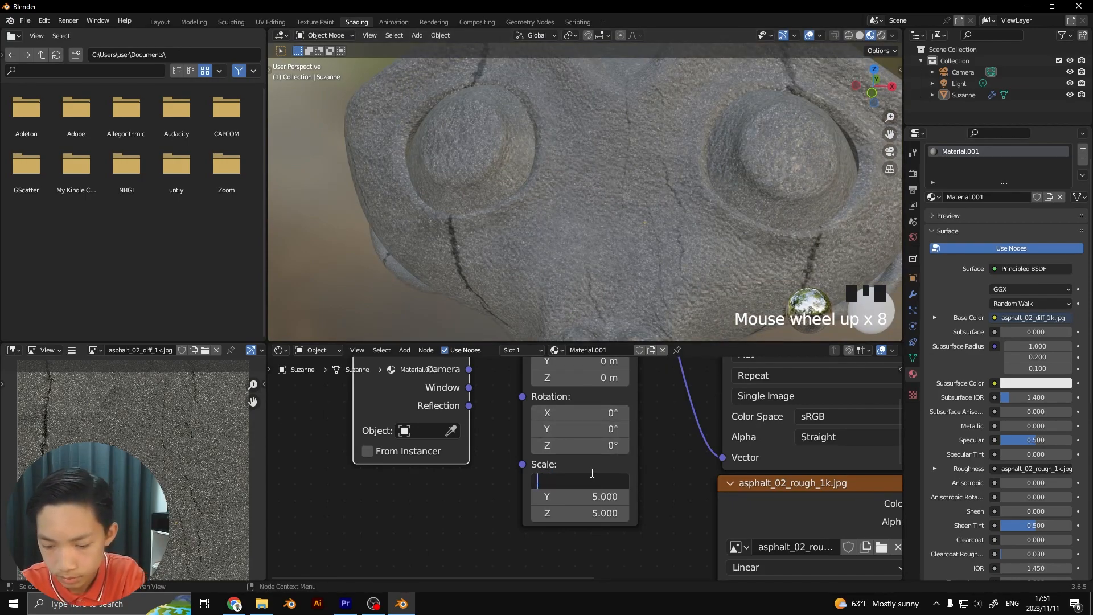
left_click(593, 496)
left_click(593, 496)
type(".5")
left_click(586, 513)
left_click(586, 512)
type(".5")
left_click(690, 494)
scroll(603, 364, "down", 4)
scroll(549, 278, "down", 3)
middle_click_drag(548, 277, 550, 250)
scroll(657, 244, "down", 1)
scroll(550, 250, "up", 3)
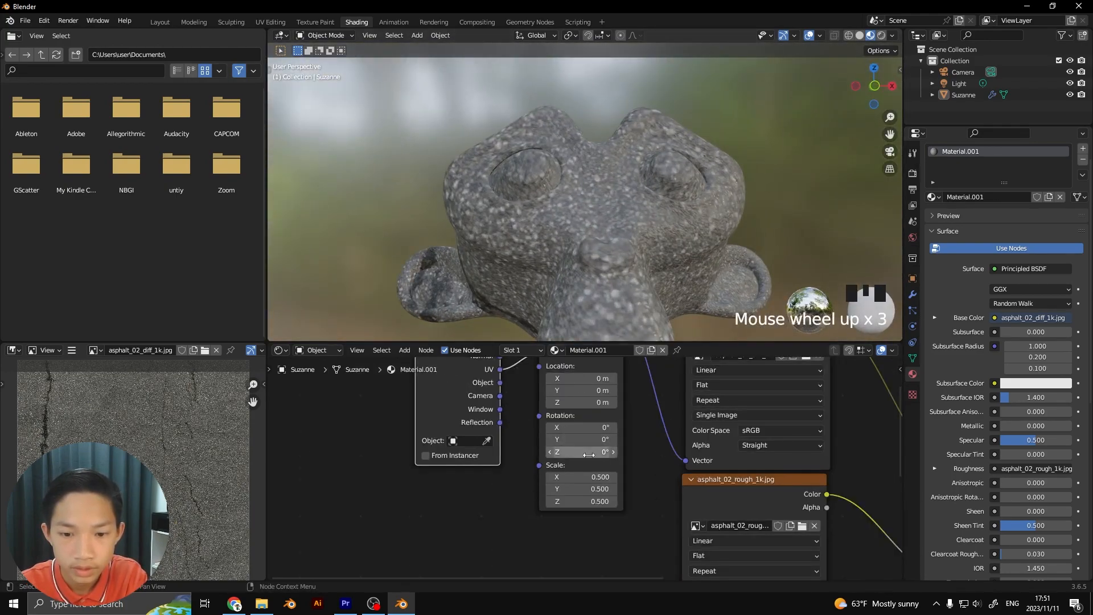
Set the Mapping node's Scale to 3 on X, Y and Z
left_click(581, 479)
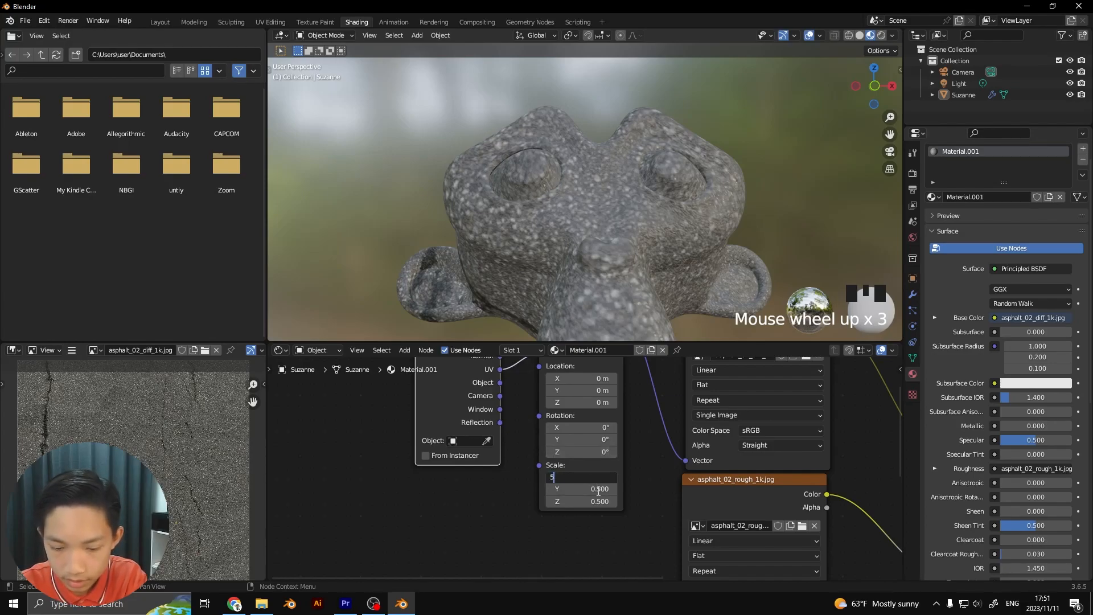
type("3")
key("Tab")
type("3")
left_click(601, 501)
type("3")
left_click(628, 502)
Inspect the rescaled asphalt texture on the monkey head from several angles and up close around the eyes
middle_click_drag(608, 300, 662, 312)
scroll(629, 294, "down", 2)
scroll(629, 295, "down", 2)
left_click(679, 272)
middle_click_drag(676, 272, 631, 269)
scroll(631, 268, "up", 6)
scroll(629, 270, "up", 7)
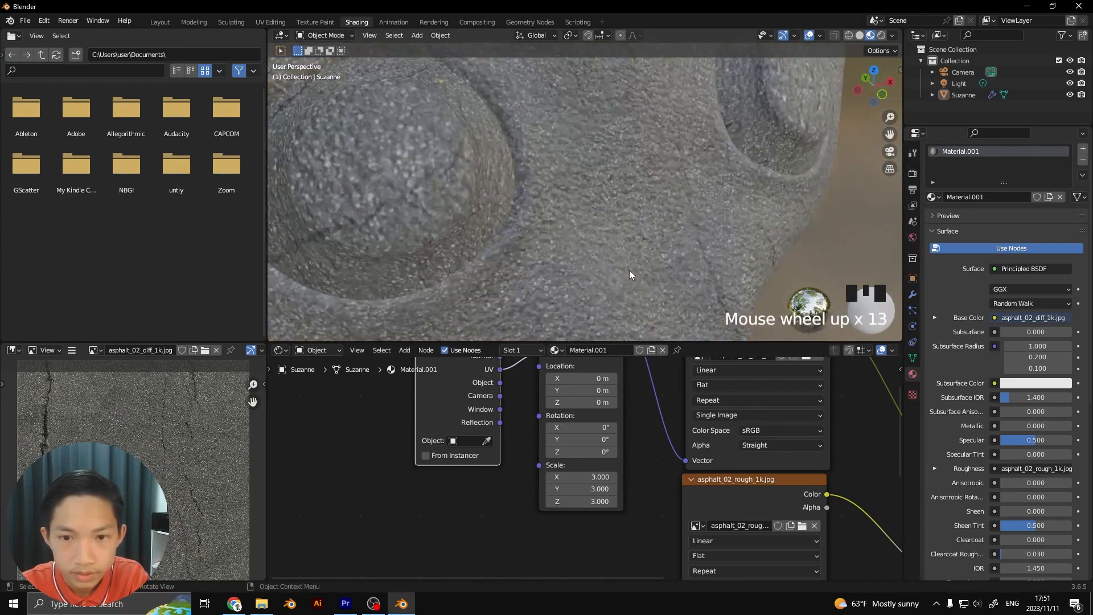
scroll(625, 267, "down", 2)
scroll(651, 405, "down", 2)
scroll(575, 268, "down", 1)
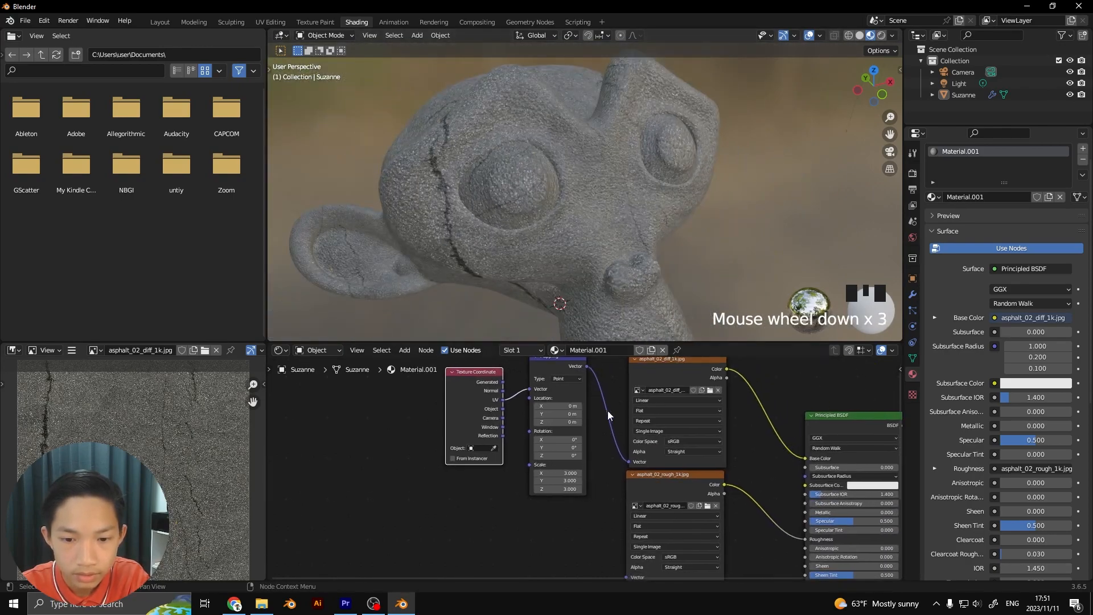
Move the Texture Coordinate and Mapping nodes further away from the asphalt image texture nodes
scroll(544, 399, "down", 3)
left_click(475, 367)
left_click_drag(467, 364, 567, 446)
left_click_drag(548, 389, 478, 485)
left_click_drag(527, 426, 531, 426)
middle_click_drag(531, 427, 493, 356)
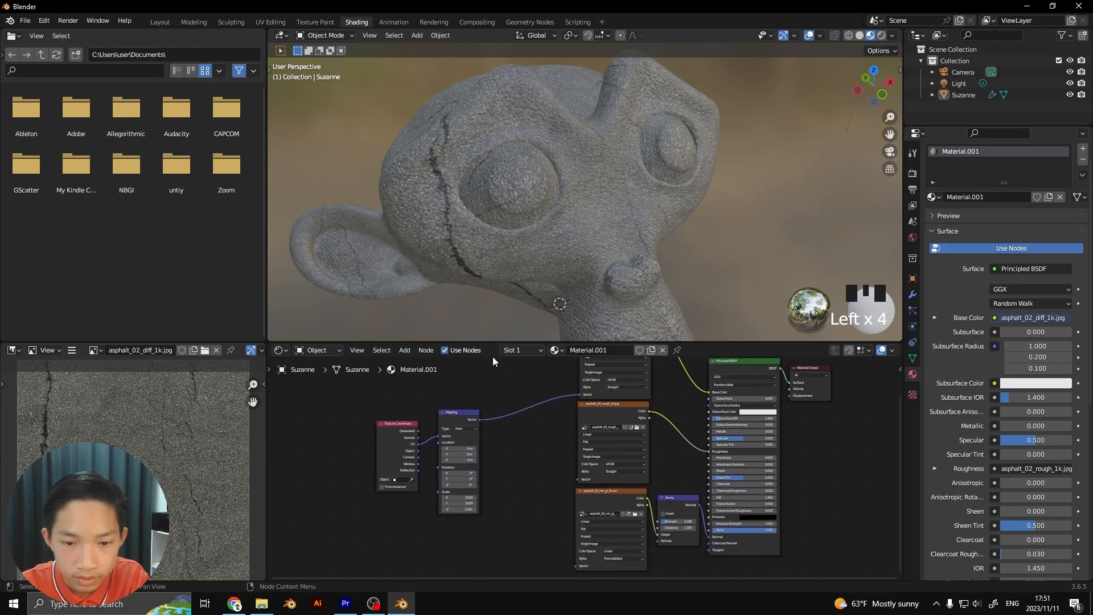
Try adding a separate Texture Coordinate and Mapping pair to the asphalt_02_rough_1k.jpg texture node
scroll(507, 367, "up", 4)
left_click(592, 393)
key("ctrl+t")
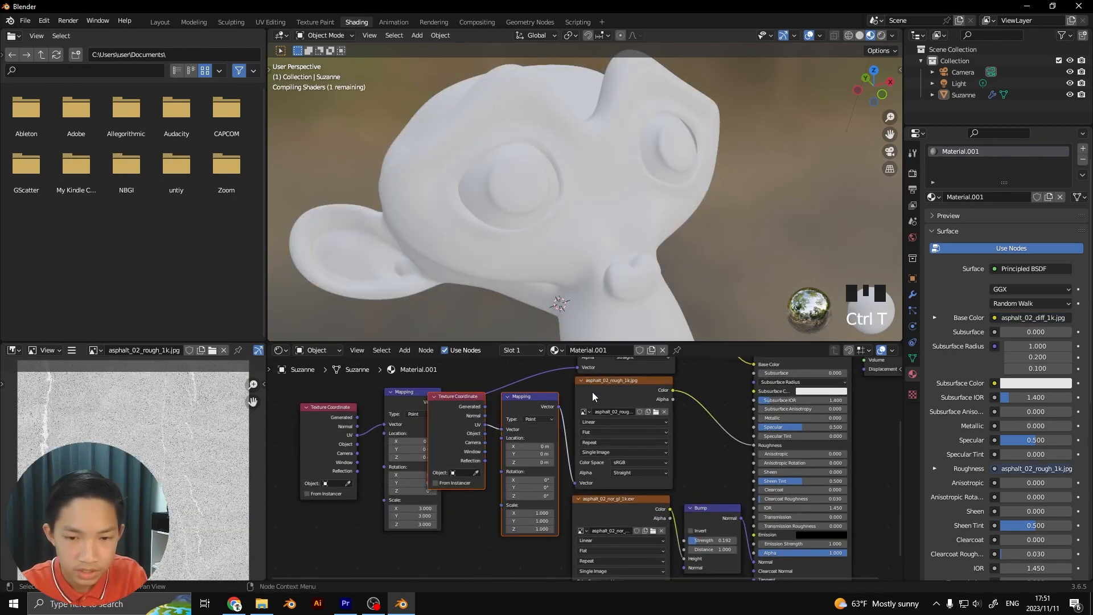
left_click(521, 396)
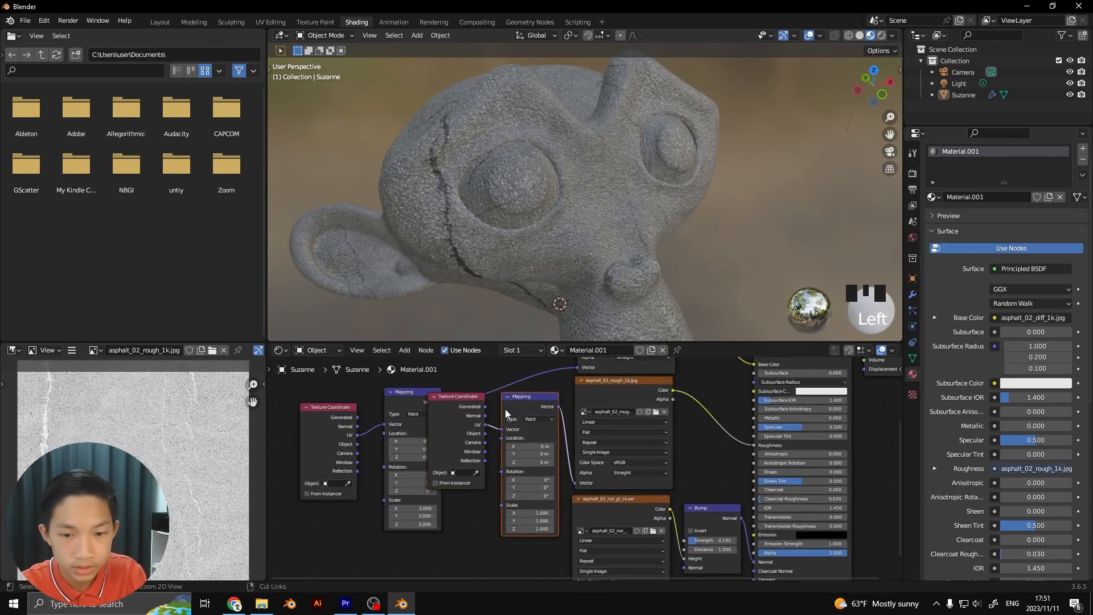
key("ctrl+z")
key("ctrl+z")
key("ctrl+z")
Connect the existing Mapping node's Vector output to the Vector inputs of the asphalt roughness and normal texture nodes
scroll(558, 428, "down", 3)
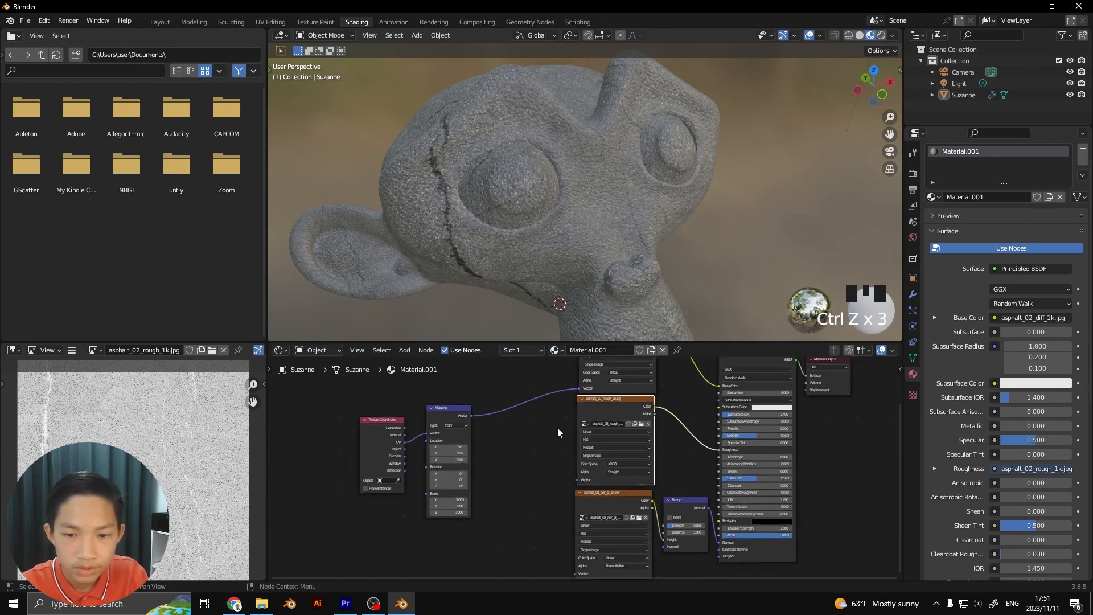
left_click(583, 382)
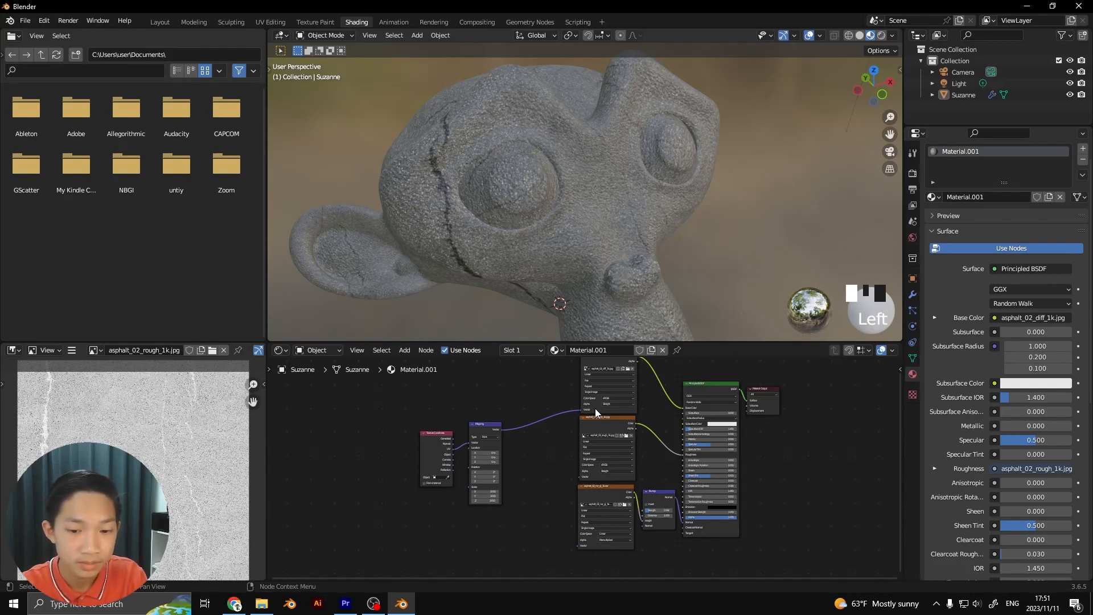
scroll(592, 416, "up", 4)
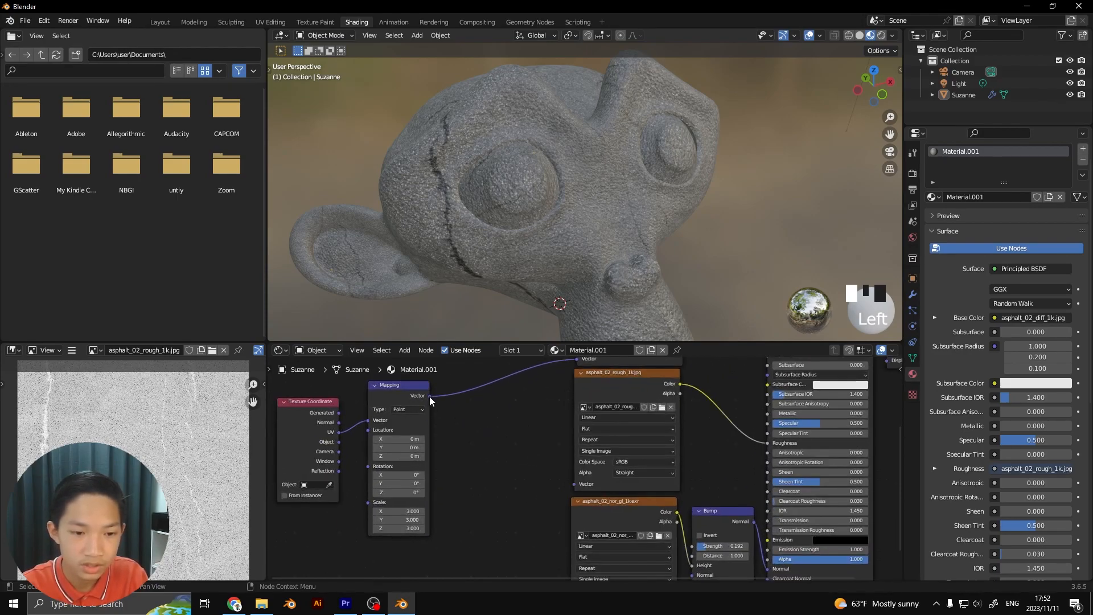
scroll(429, 399, "up", 2)
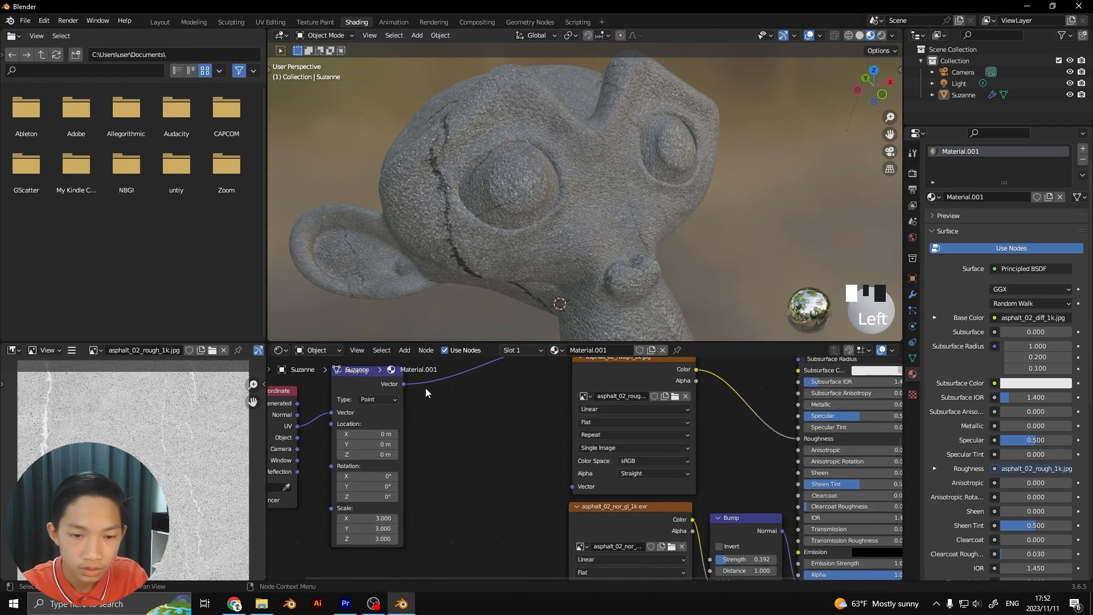
left_click_drag(403, 385, 412, 398)
left_click_drag(458, 425, 571, 486)
scroll(563, 490, "down", 4)
left_click_drag(479, 373, 589, 545)
Try setting the Mapping node's X scale to 2.9 with all three asphalt textures linked to it
scroll(512, 283, "down", 2)
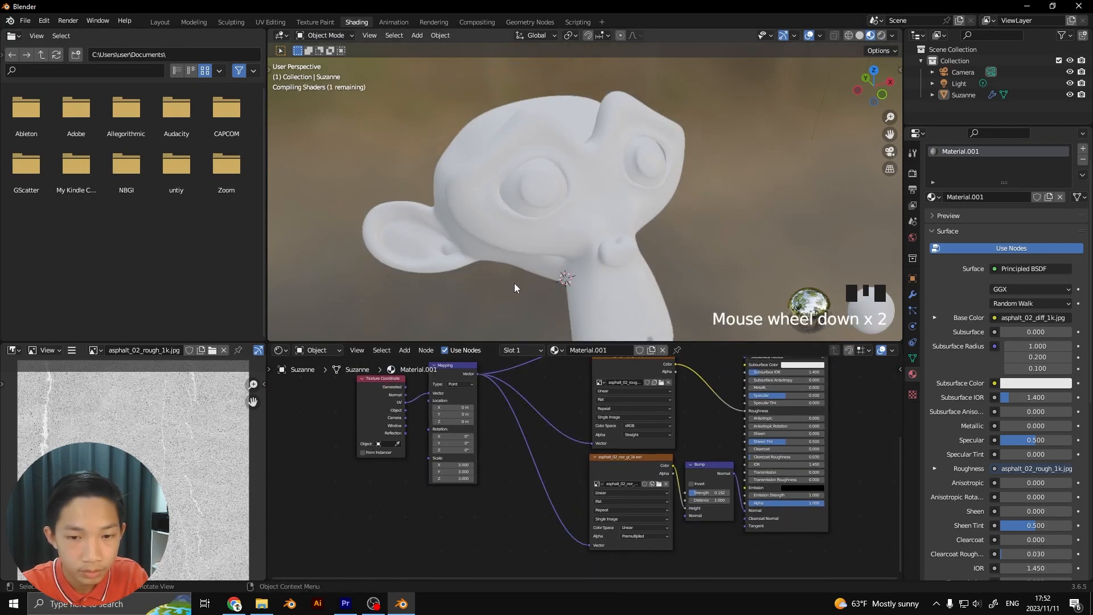
middle_click_drag(511, 284, 546, 275)
middle_click_drag(438, 444, 476, 418)
scroll(476, 418, "up", 4)
scroll(488, 429, "up", 7)
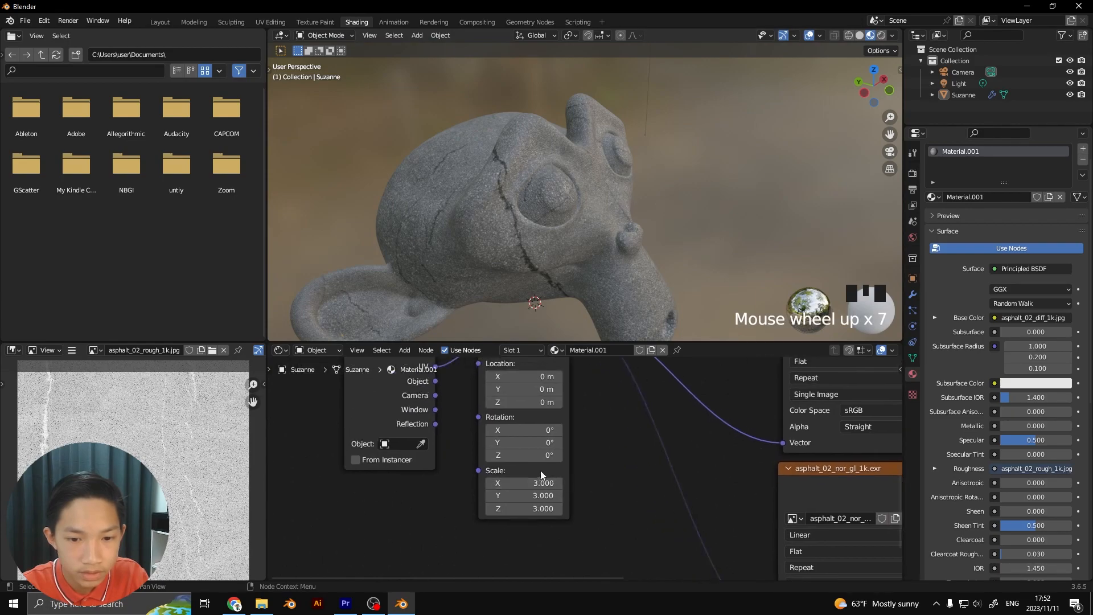
mouse_move(489, 490)
left_mouse_down()
mouse_move(515, 489)
mouse_move(484, 489)
left_mouse_up()
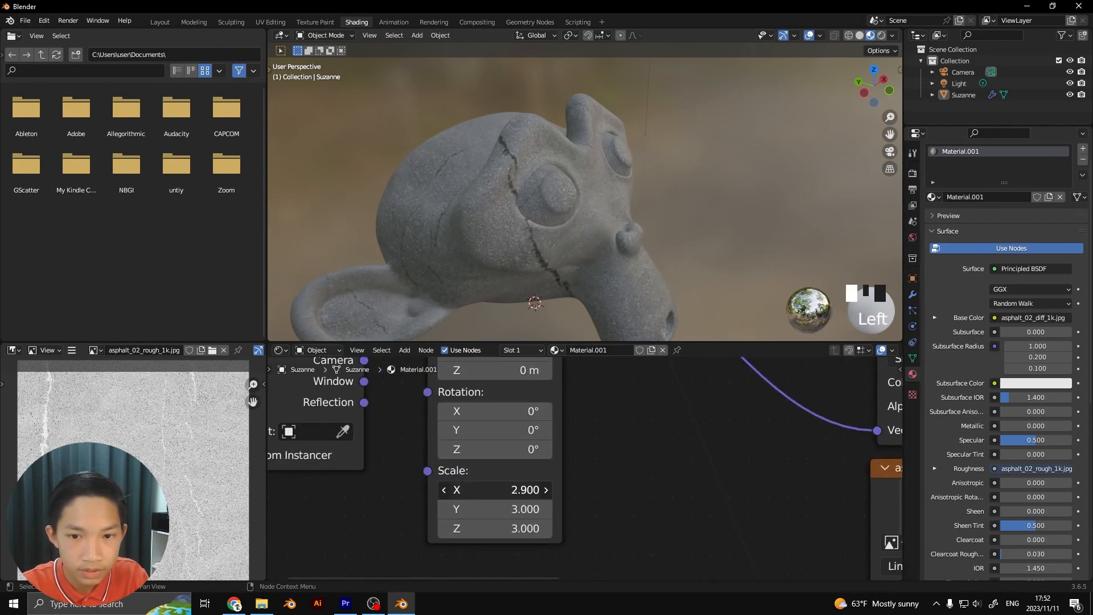
scroll(676, 541, "down", 5)
scroll(626, 485, "up", 2)
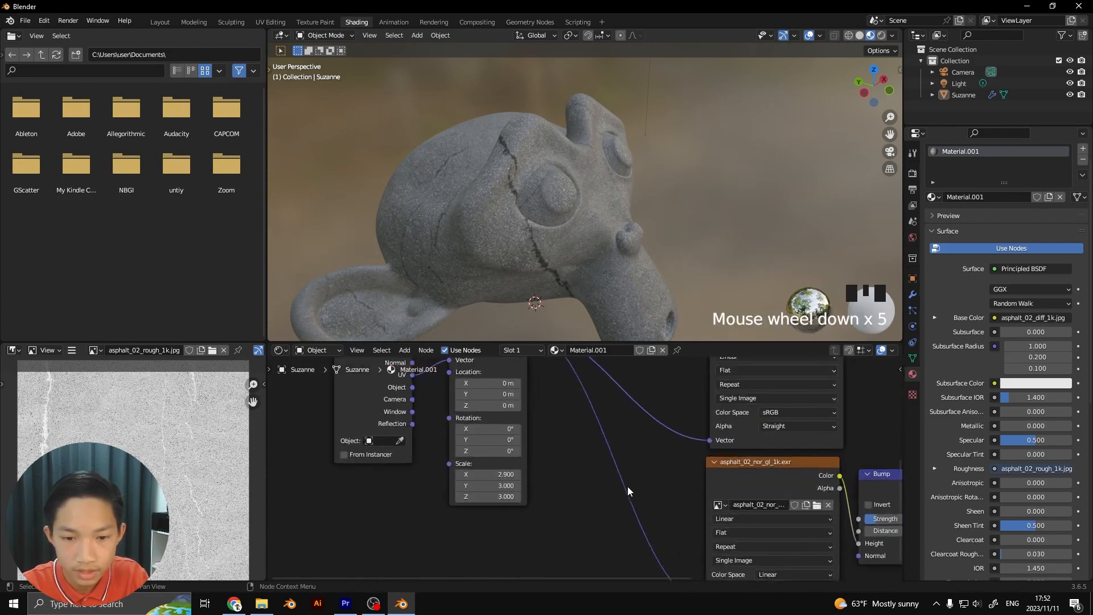
key("ctrl+z")
Examine the UV link between the Texture Coordinate and Mapping nodes and how the asphalt wraps around the monkey head
left_click(555, 446)
middle_click_drag(555, 446, 576, 490)
scroll(613, 501, "down", 3)
scroll(522, 489, "down", 2)
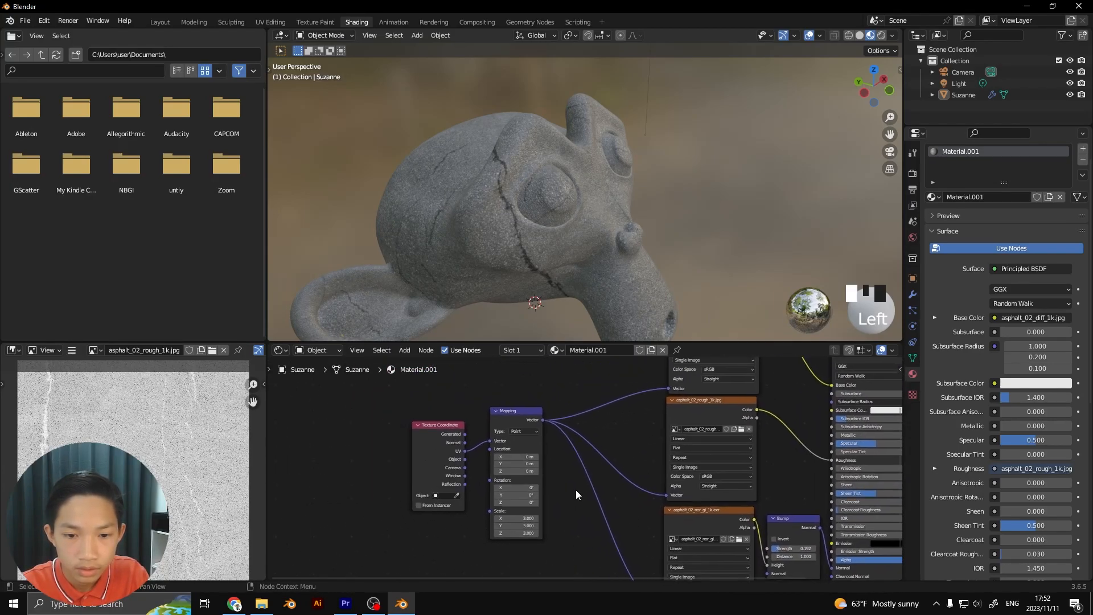
scroll(569, 484, "up", 1)
scroll(472, 460, "up", 1)
left_click_drag(432, 415, 427, 407)
scroll(433, 411, "up", 1)
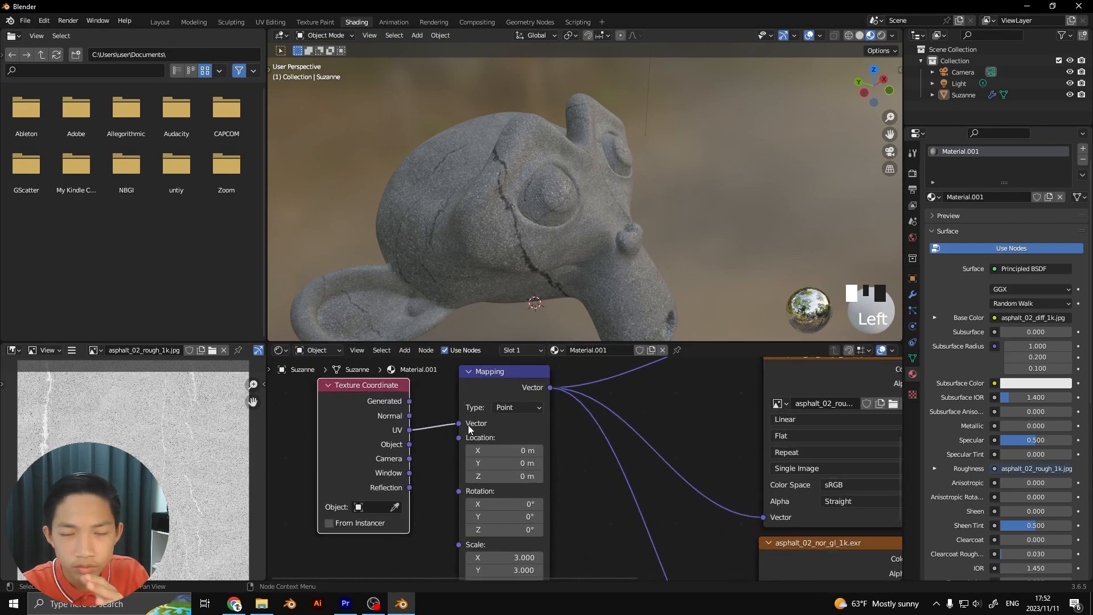
scroll(560, 405, "up", 2)
middle_click_drag(530, 405, 514, 461)
scroll(576, 298, "down", 3)
middle_click_drag(575, 298, 435, 277)
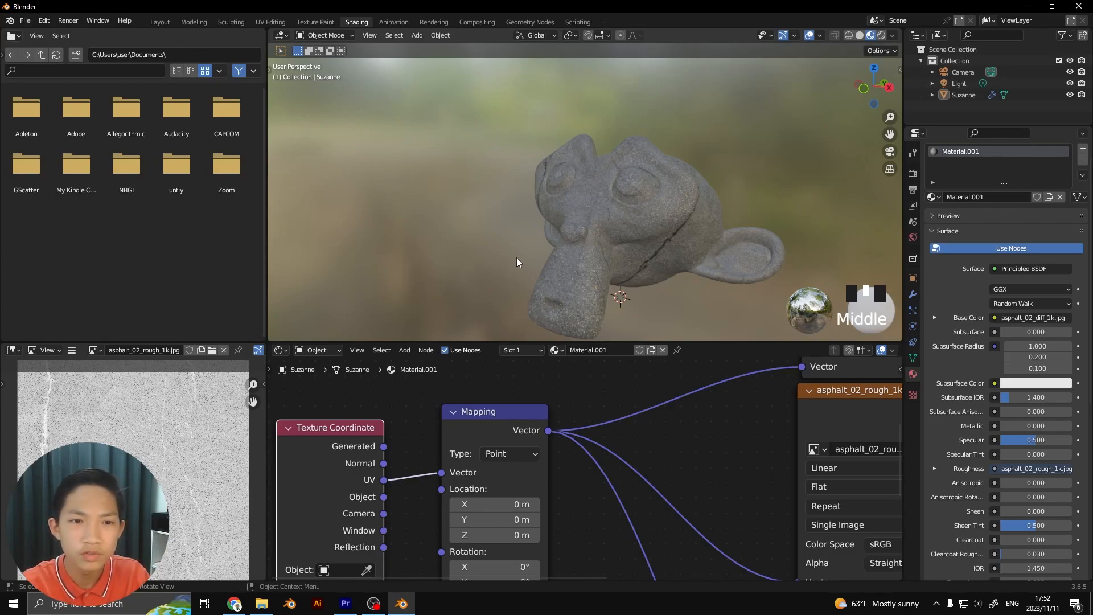
scroll(517, 257, "up", 5)
middle_click_drag(655, 213, 541, 185)
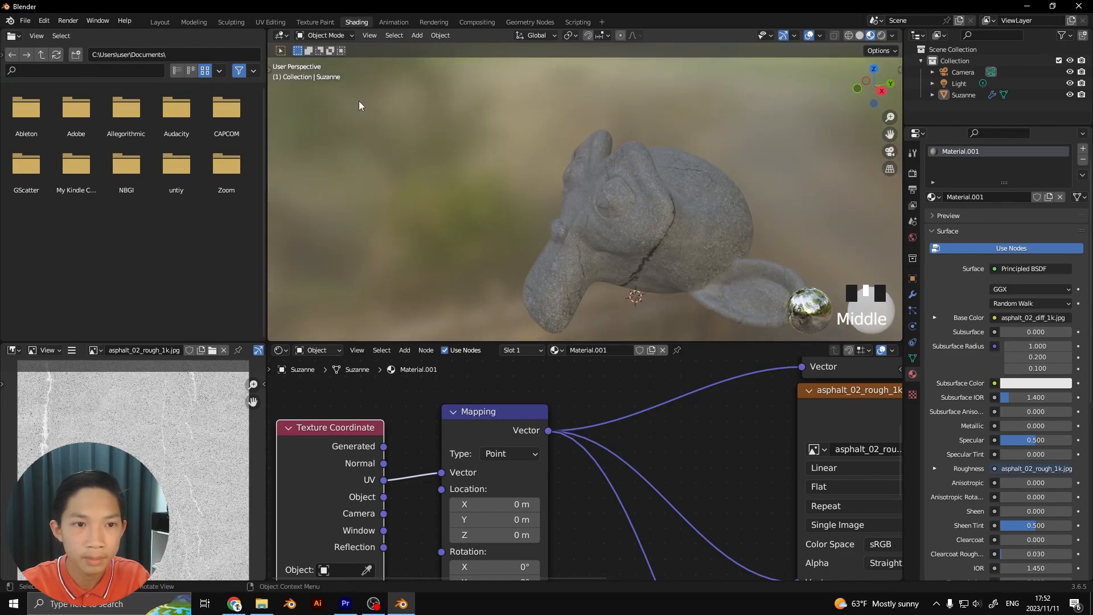
Examine the monkey head's UV layout over the roughness image in the UV Editing workspace
left_click(266, 21)
scroll(524, 173, "down", 3)
middle_click_drag(524, 173, 668, 228)
scroll(593, 200, "up", 6)
scroll(620, 210, "up", 3)
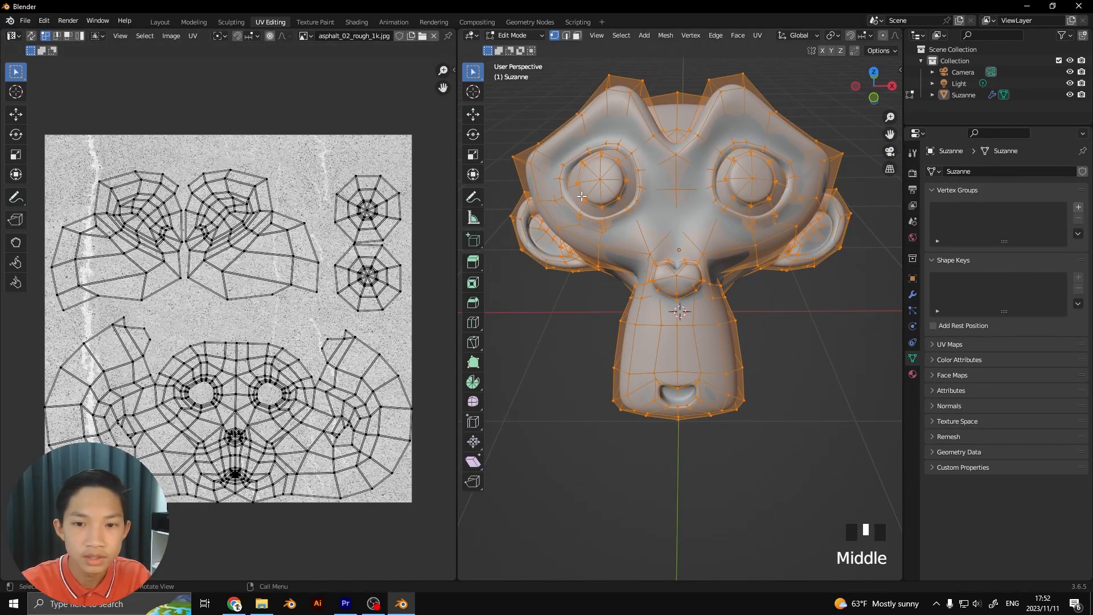
middle_click_drag(581, 197, 667, 210)
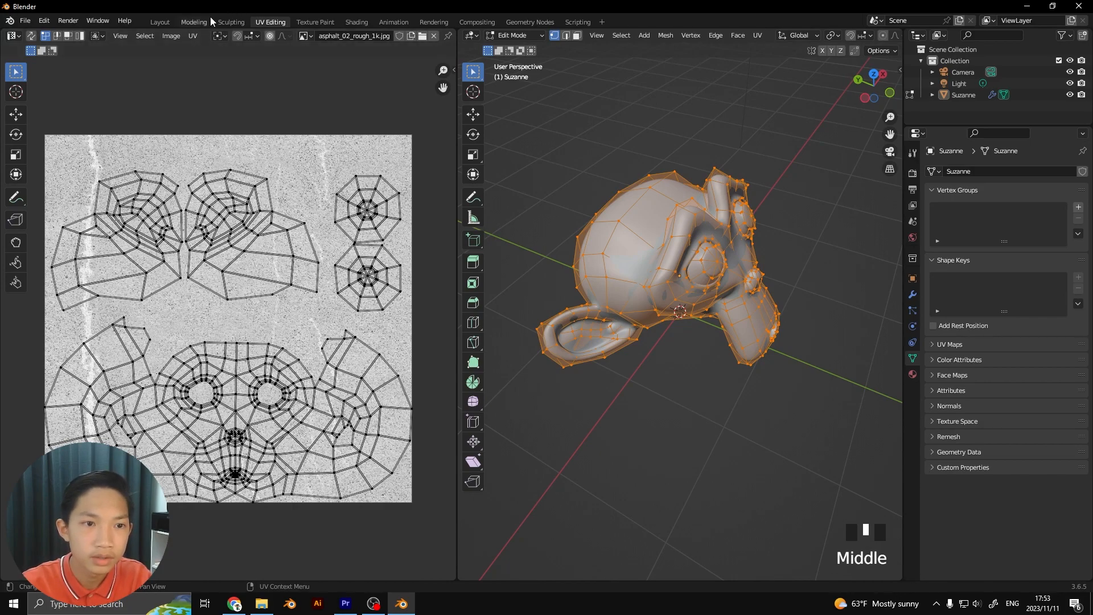
Return to the Shading workspace and feed the Mapping node's Vector input from the Texture Coordinate node's Object output instead of UV
left_click(356, 20)
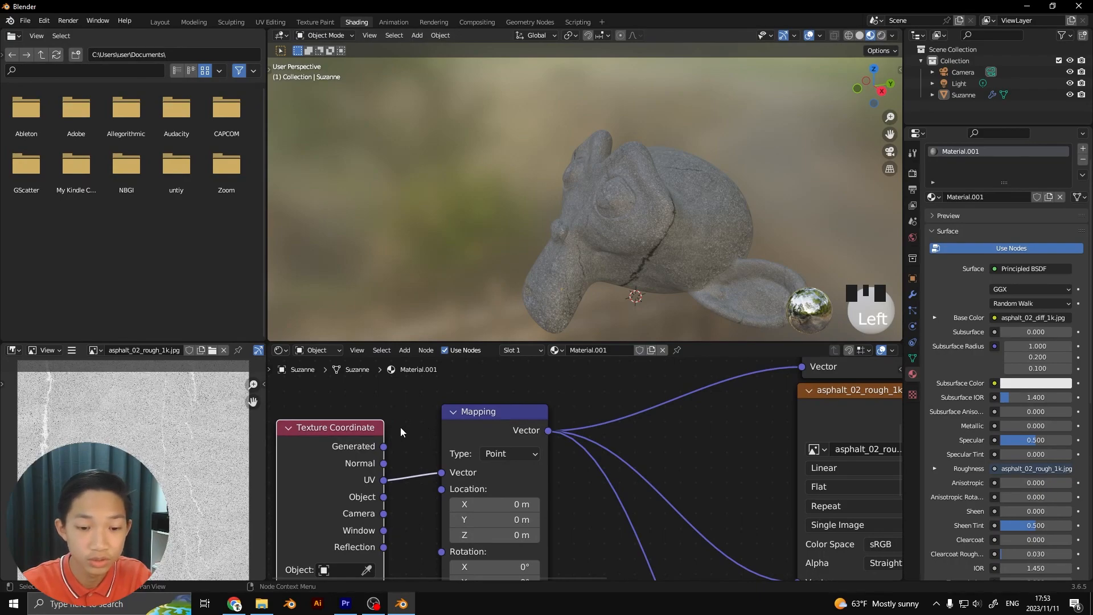
left_click_drag(374, 424, 390, 411)
left_click(419, 398)
scroll(412, 424, "up", 3)
middle_click_drag(411, 432, 502, 439)
scroll(464, 421, "up", 3)
scroll(502, 439, "up", 1)
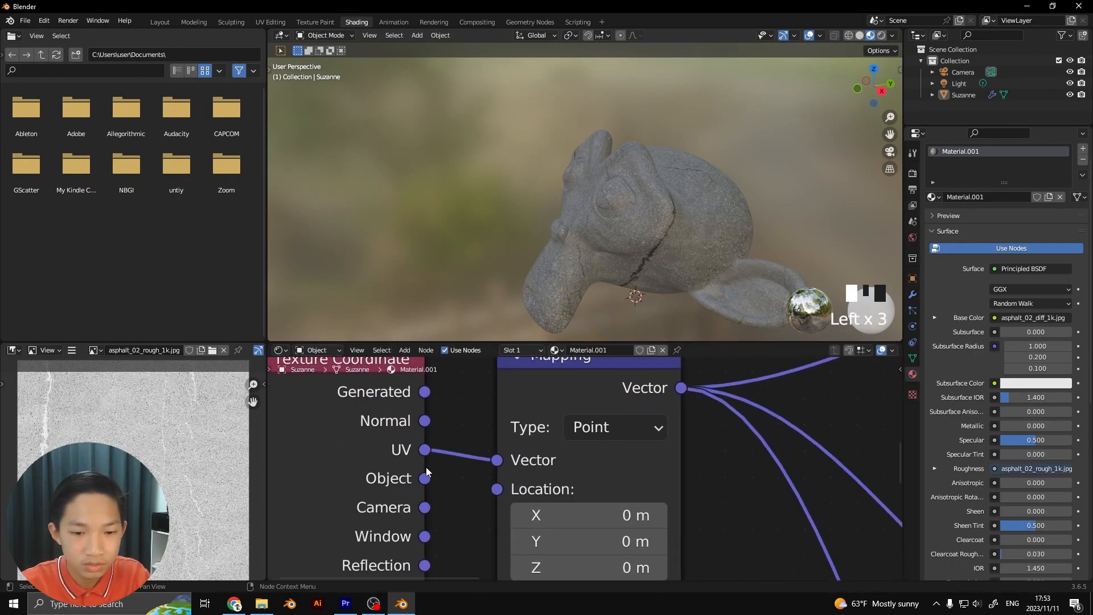
middle_click_drag(422, 470, 460, 463)
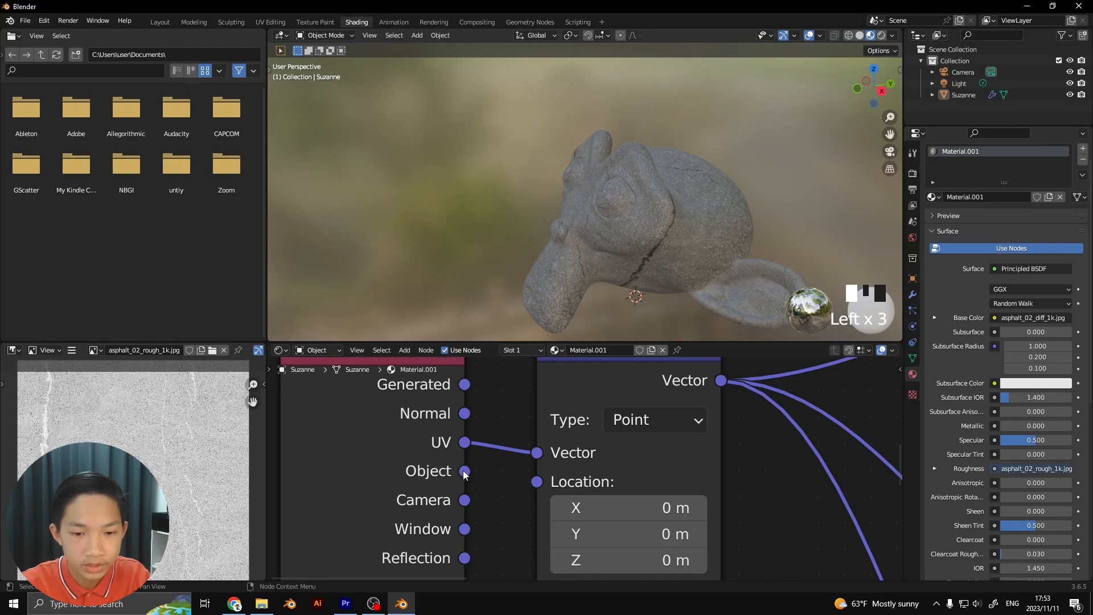
left_click_drag(463, 471, 478, 469)
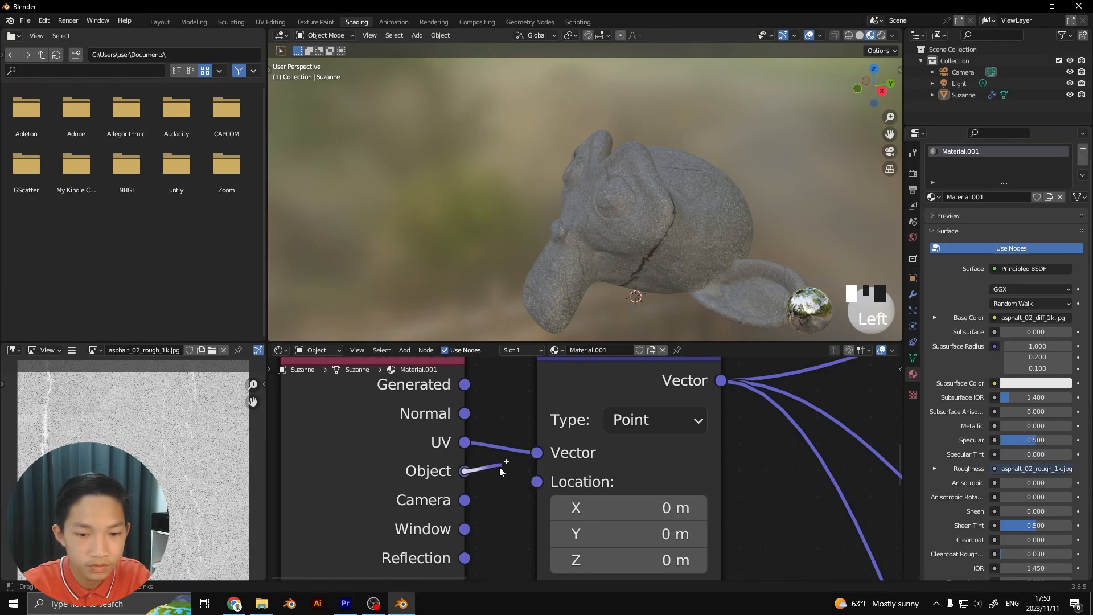
left_click_drag(531, 458, 535, 454)
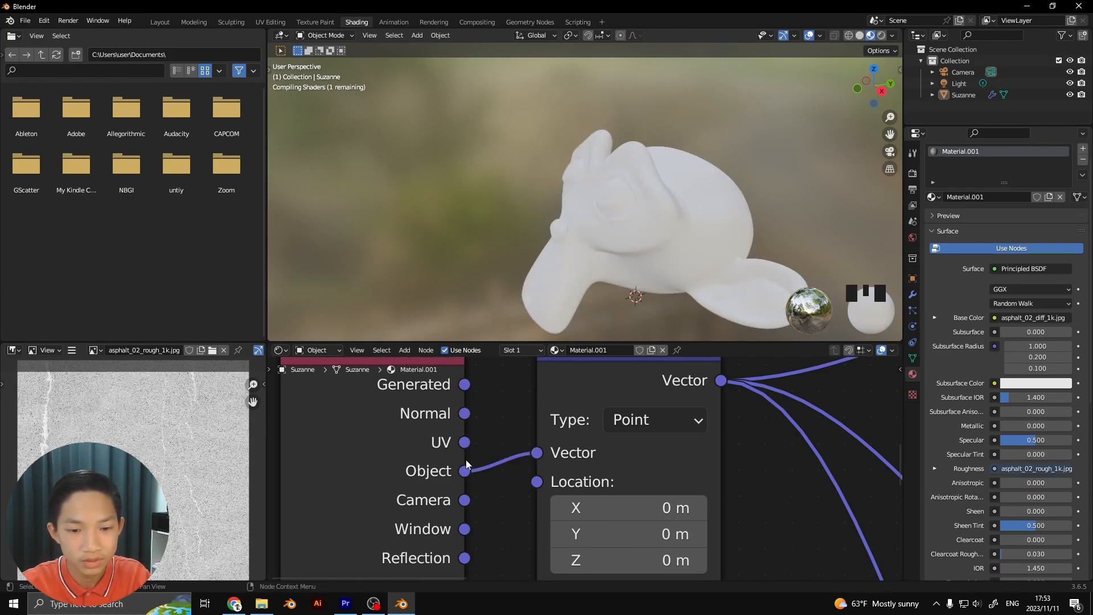
Inspect how the asphalt cracks run across the face, sides and back of the monkey head with Object coordinates
scroll(513, 217, "down", 2)
middle_click_drag(513, 222, 475, 190)
scroll(603, 218, "down", 1)
scroll(536, 205, "up", 5)
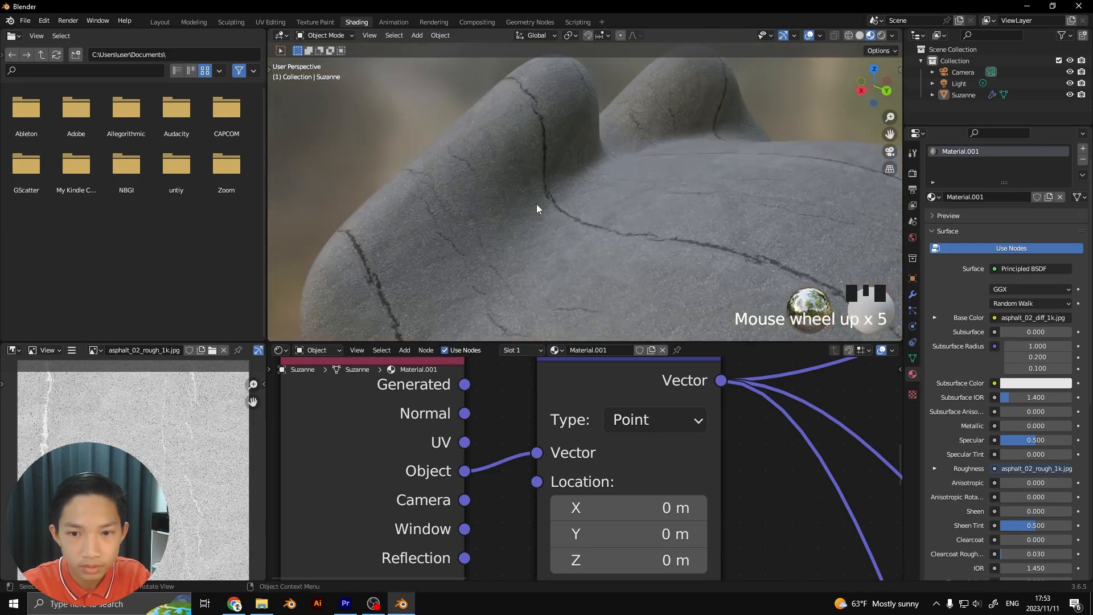
scroll(536, 206, "down", 1)
middle_click_drag(700, 381, 511, 405)
scroll(511, 405, "down", 1)
scroll(546, 242, "down", 4)
middle_click_drag(549, 242, 711, 234)
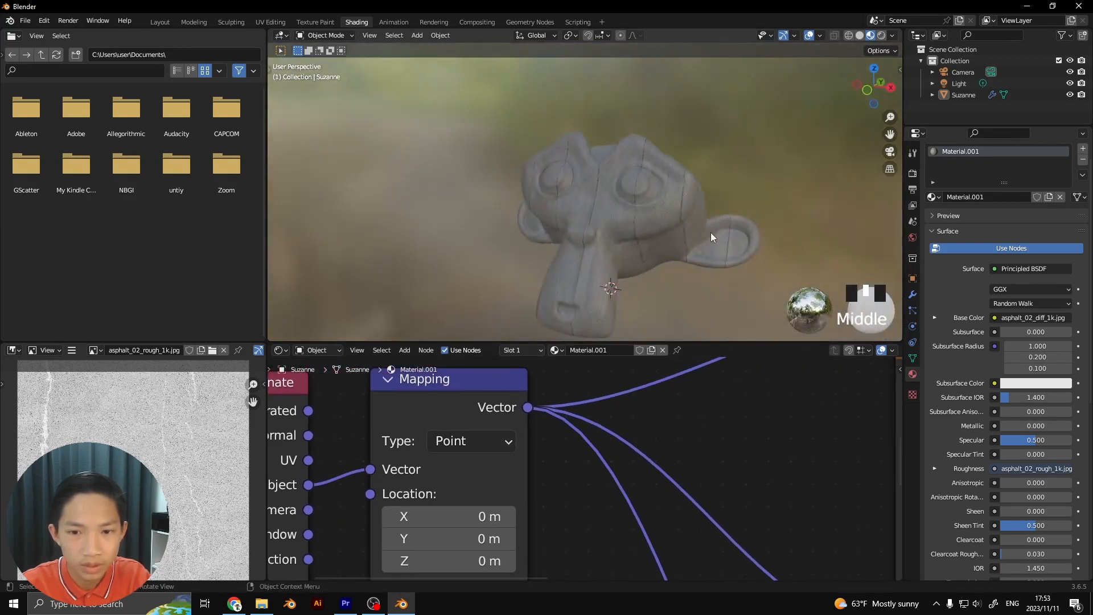
scroll(712, 427, "down", 1)
middle_click_drag(712, 427, 574, 461)
middle_click_drag(653, 268, 597, 251)
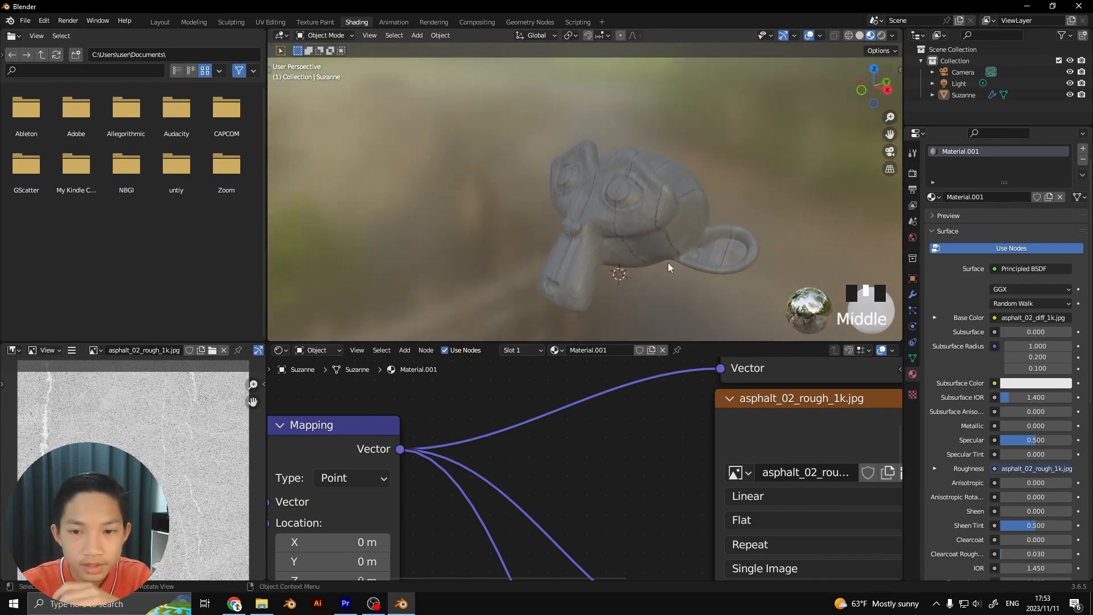
scroll(592, 404, "down", 2)
middle_click_drag(586, 395, 537, 412)
middle_click_drag(654, 199, 595, 194)
scroll(595, 193, "up", 2)
middle_click_drag(595, 194, 564, 194)
scroll(564, 194, "up", 1)
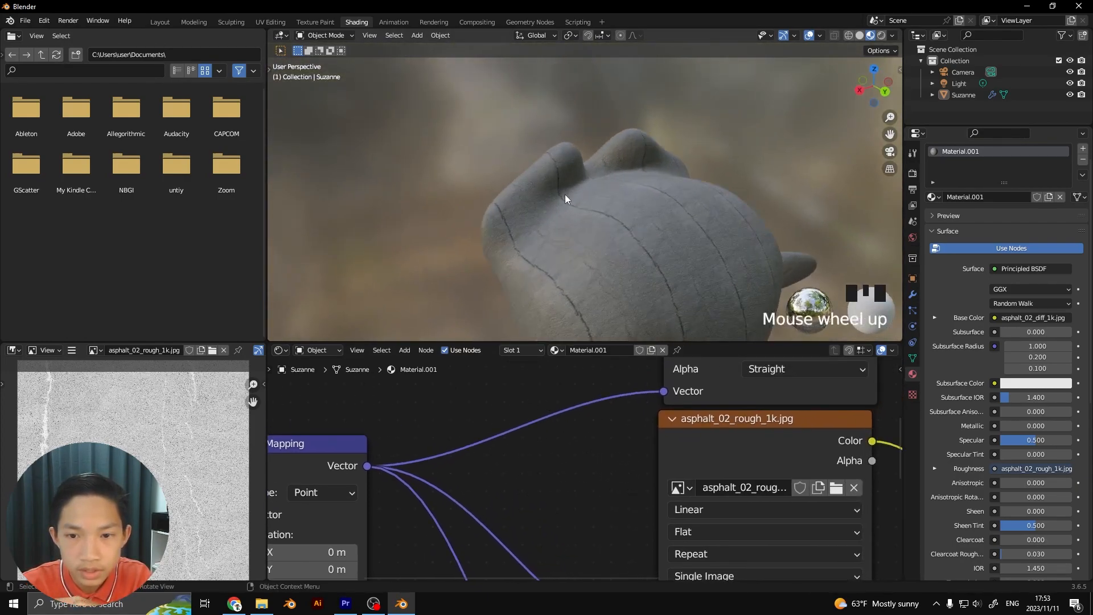
scroll(775, 109, "down", 2)
middle_click_drag(775, 122, 709, 173)
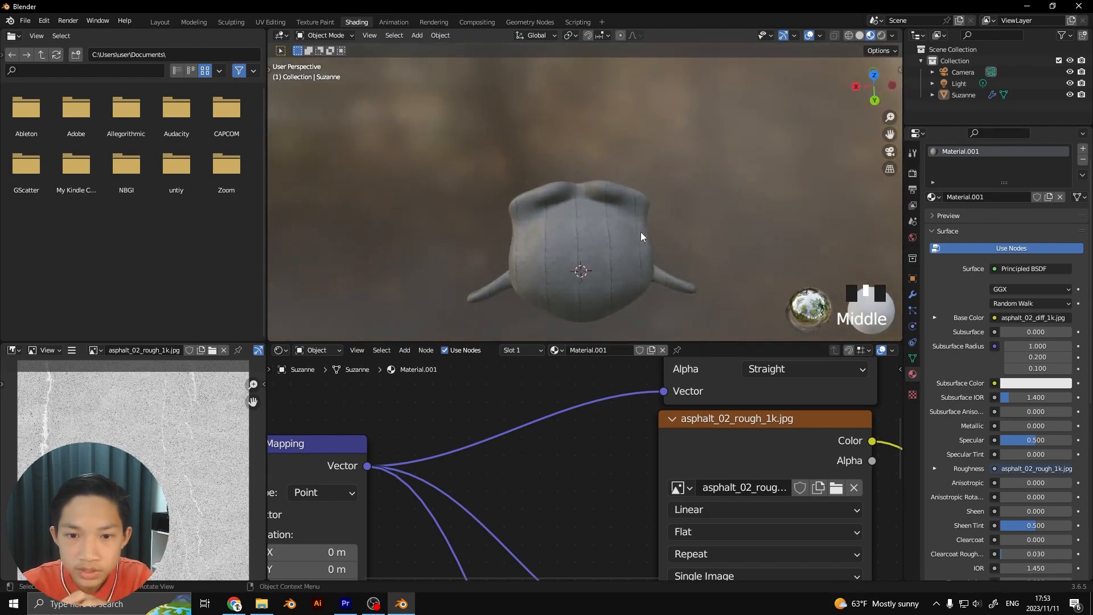
middle_click_drag(643, 231, 627, 250)
Set the Mapping node's Scale to 1 on X, Y and Z
scroll(626, 254, "up", 5)
middle_click_drag(554, 474, 689, 296)
left_click(506, 484)
type("1")
left_click(508, 497)
left_click(507, 498)
type("1")
left_click(501, 516)
left_click(501, 516)
type("1")
left_click(592, 494)
Examine the rescaled asphalt for stretching on the monkey head's front, back and side
scroll(595, 301, "down", 3)
middle_click_drag(592, 307, 836, 172)
scroll(632, 225, "up", 2)
scroll(760, 189, "up", 2)
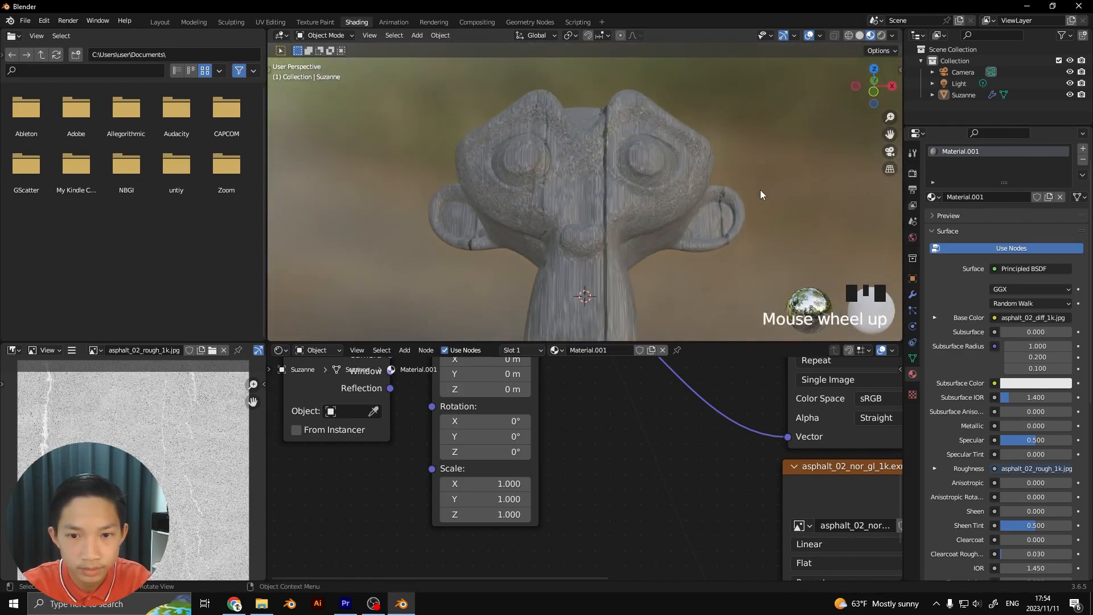
middle_click_drag(589, 190, 323, 268)
scroll(534, 224, "up", 3)
scroll(535, 224, "down", 3)
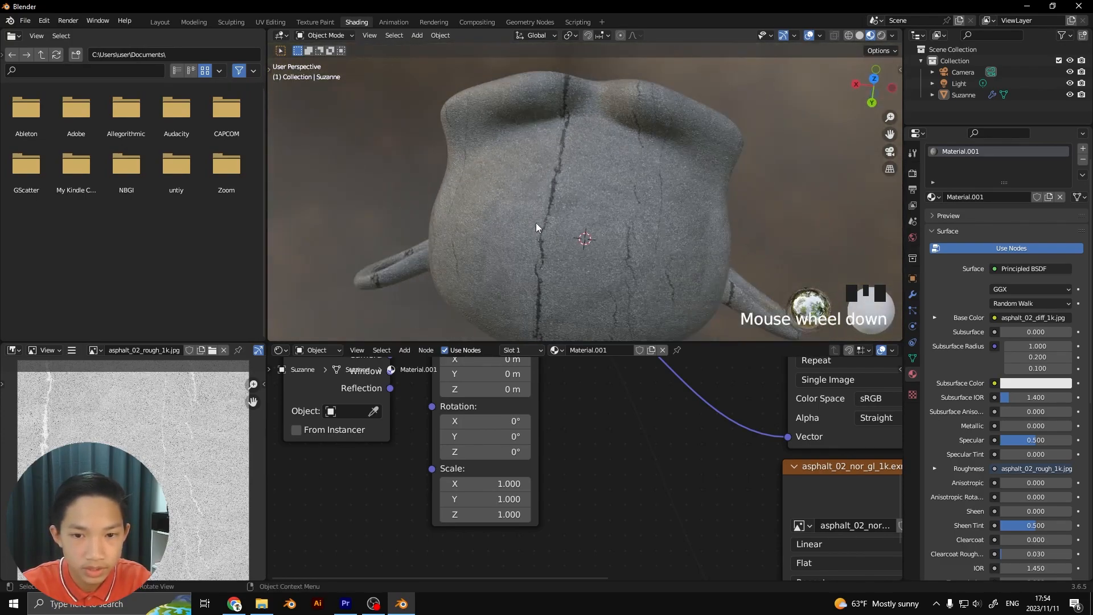
scroll(637, 469, "down", 2)
middle_click_drag(668, 476, 582, 505)
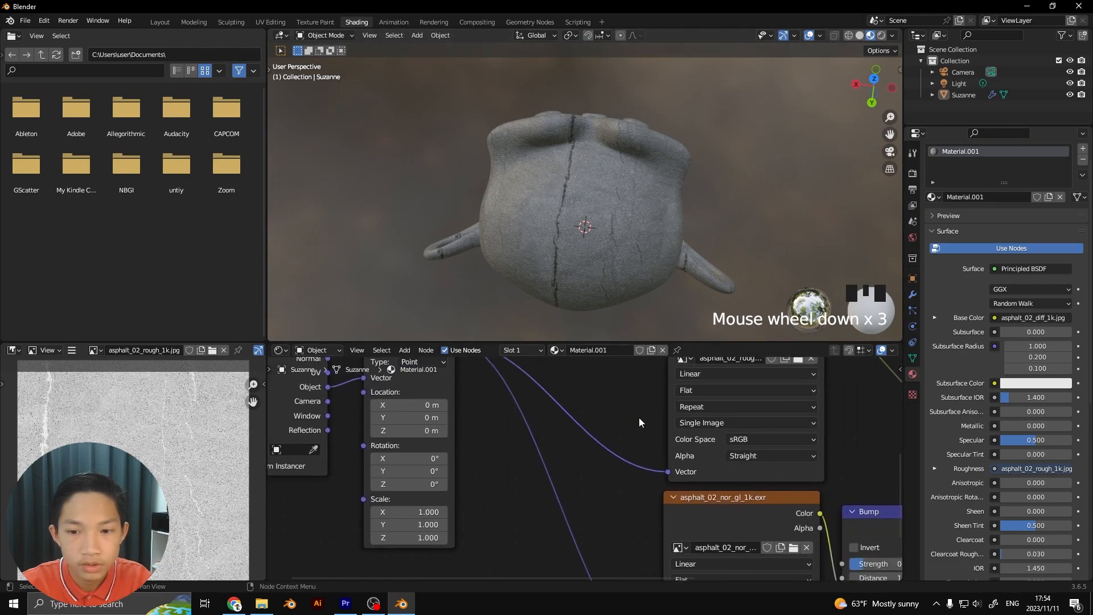
middle_click_drag(612, 437, 571, 456)
scroll(571, 457, "up", 3)
scroll(617, 187, "down", 2)
middle_click_drag(616, 187, 712, 80)
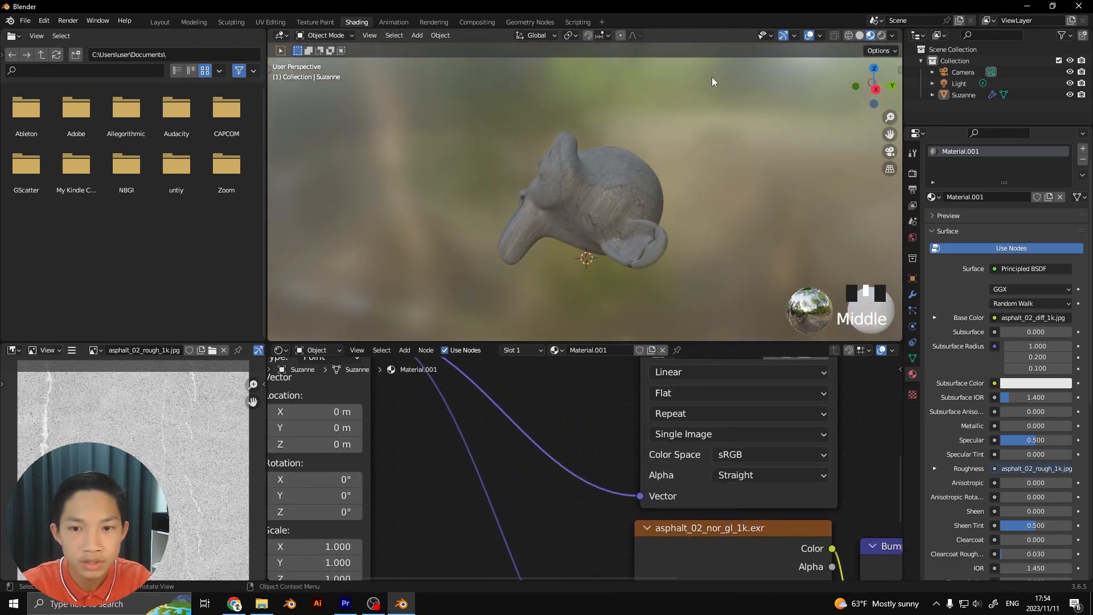
scroll(648, 187, "down", 2)
middle_click_drag(649, 186, 593, 234)
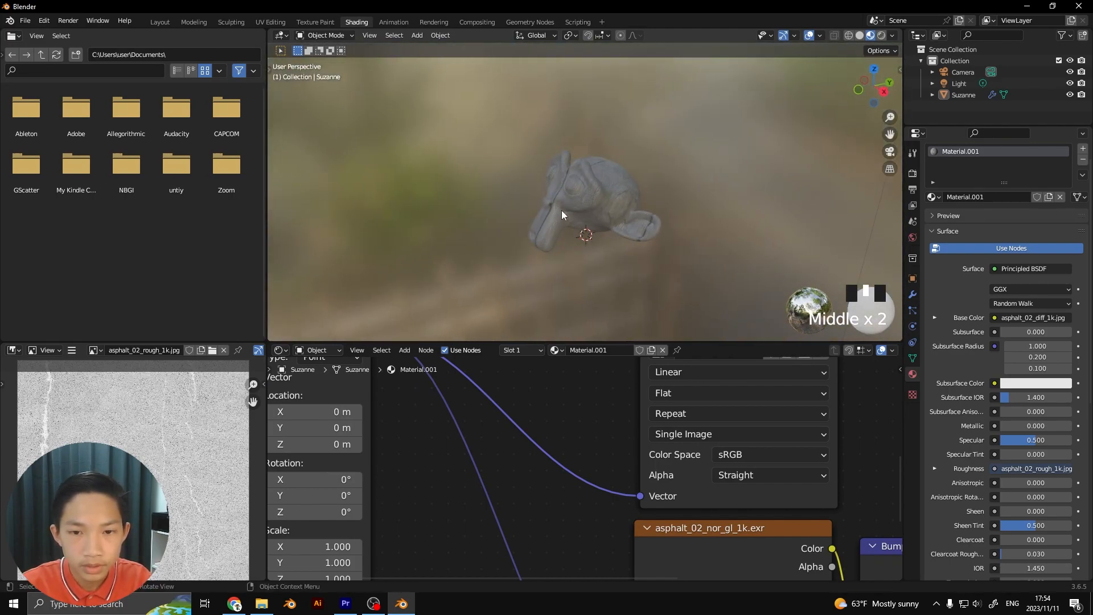
scroll(561, 211, "up", 5)
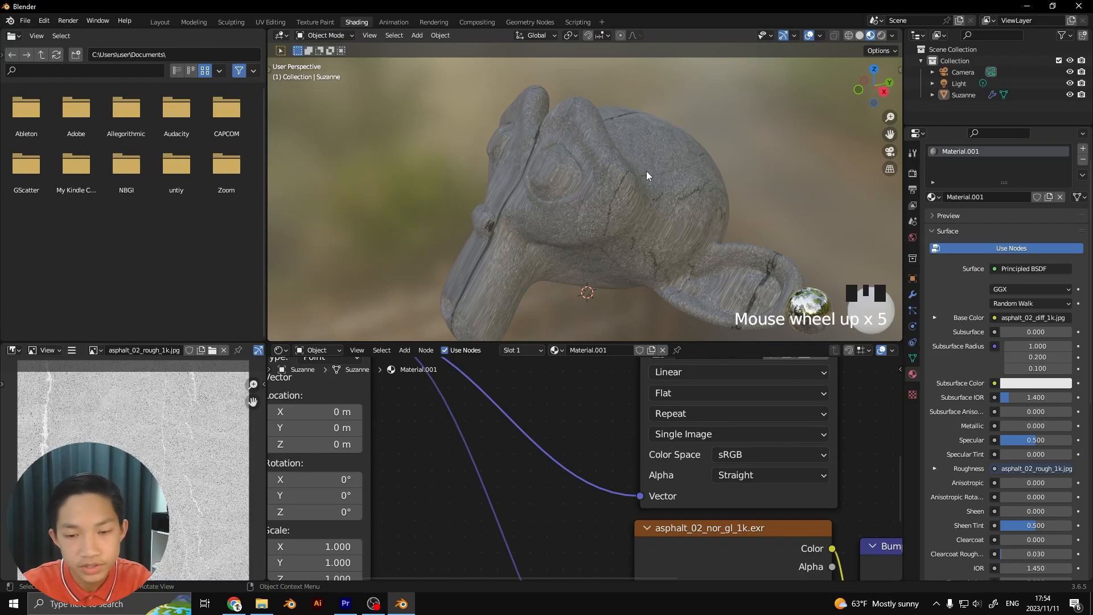
Change the projection of the roughness and normal image textures from Flat to Box
scroll(646, 435, "down", 1)
middle_click_drag(657, 401, 644, 405)
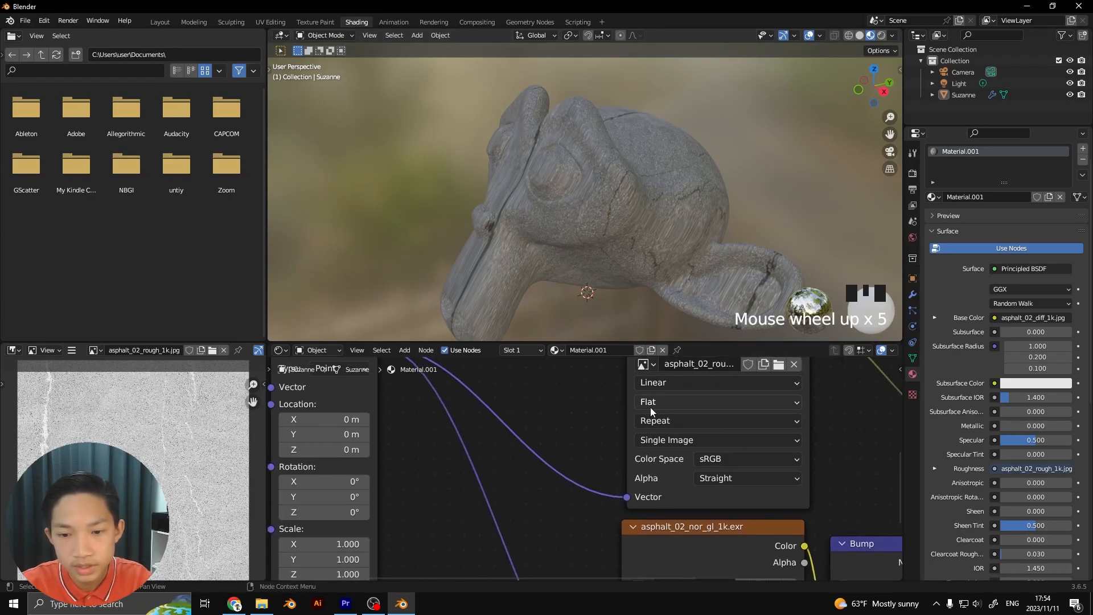
left_click(662, 403)
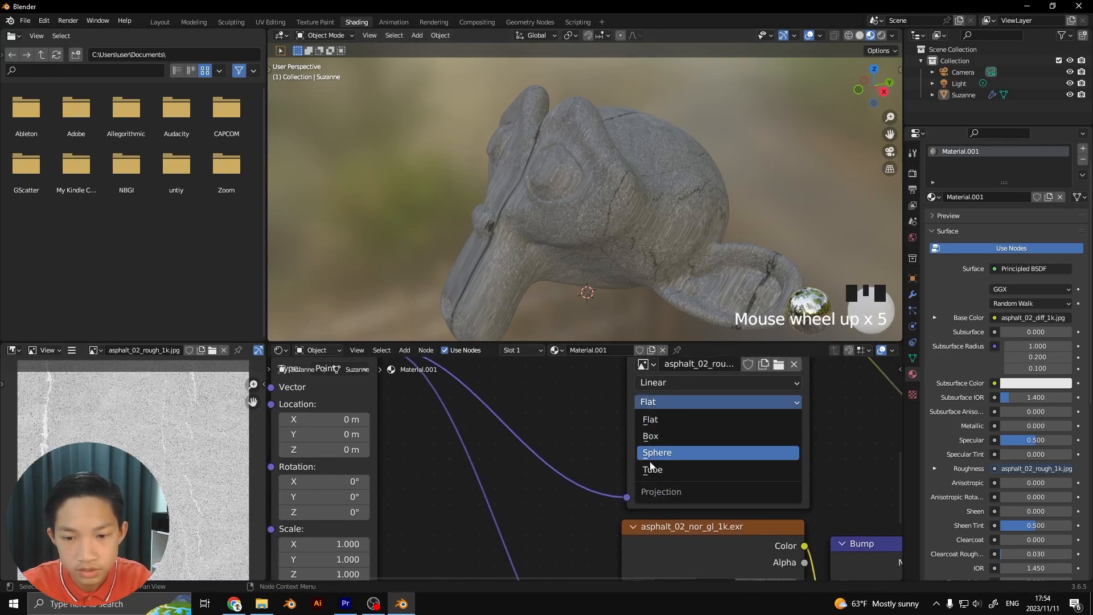
left_click(662, 438)
scroll(663, 437, "down", 1)
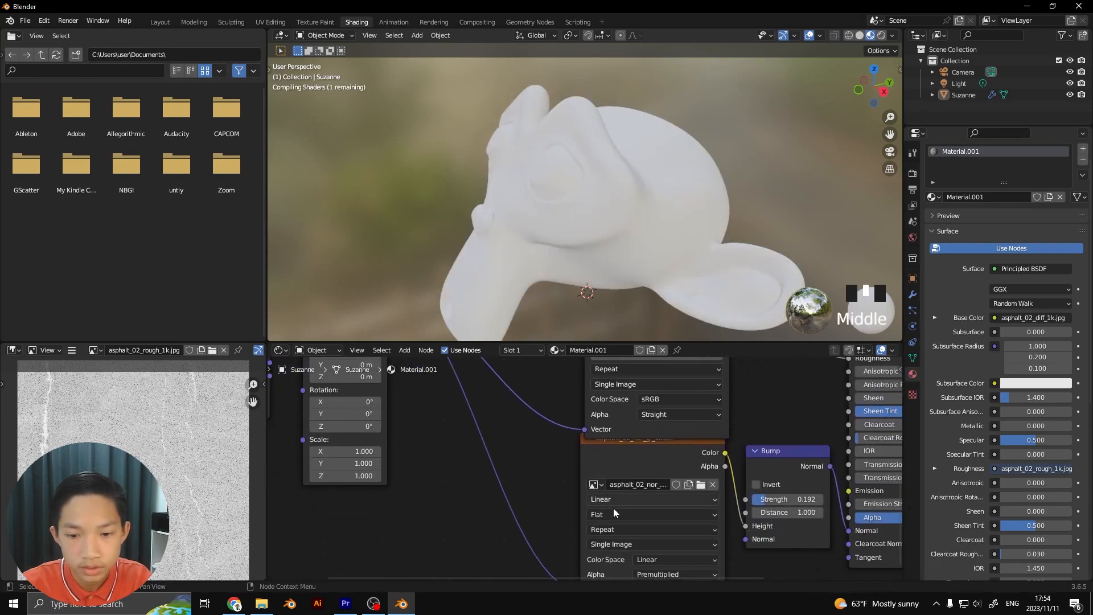
left_click(606, 513)
left_click(605, 487)
scroll(605, 473, "down", 1)
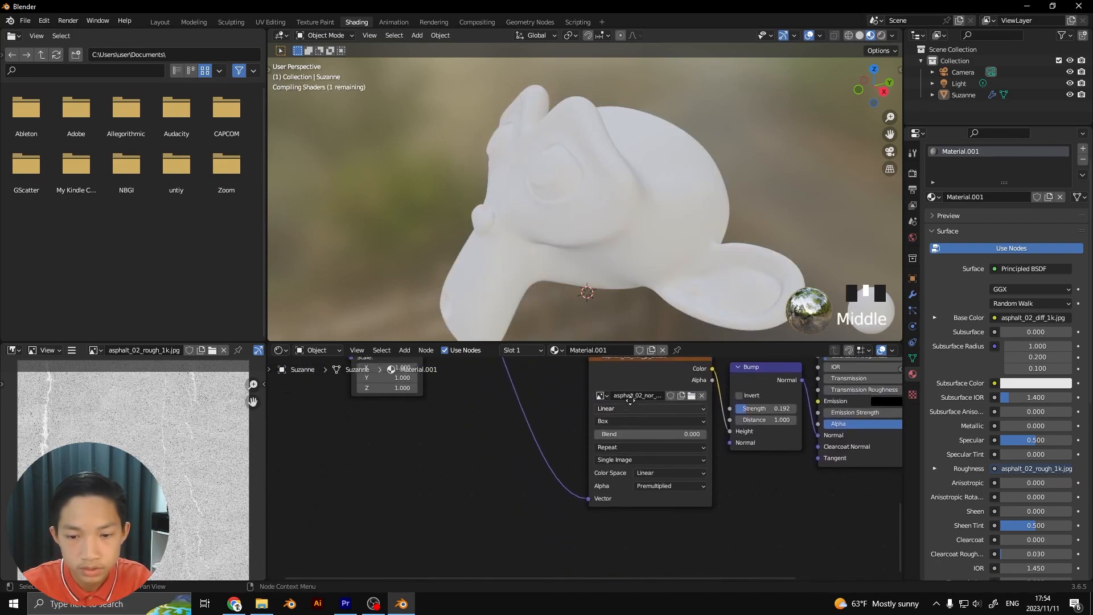
Switch the diffuse image texture's projection to Box as well
middle_click_drag(605, 404, 590, 490)
middle_click_drag(593, 360, 573, 417)
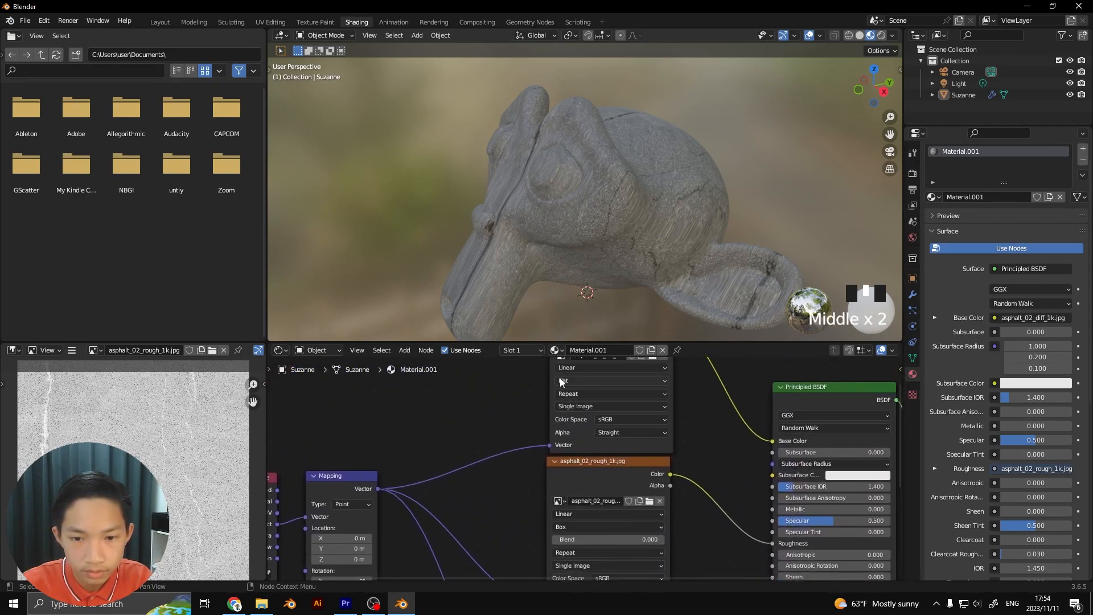
left_click(561, 381)
left_click(566, 405)
Inspect the monkey head up close for hard seams where the box-projected asphalt sides meet
scroll(446, 166, "down", 1)
middle_click_drag(446, 166, 579, 165)
scroll(537, 173, "down", 1)
scroll(557, 196, "up", 6)
scroll(545, 259, "up", 2)
middle_click_drag(544, 259, 549, 181, "shift")
scroll(557, 177, "up", 2)
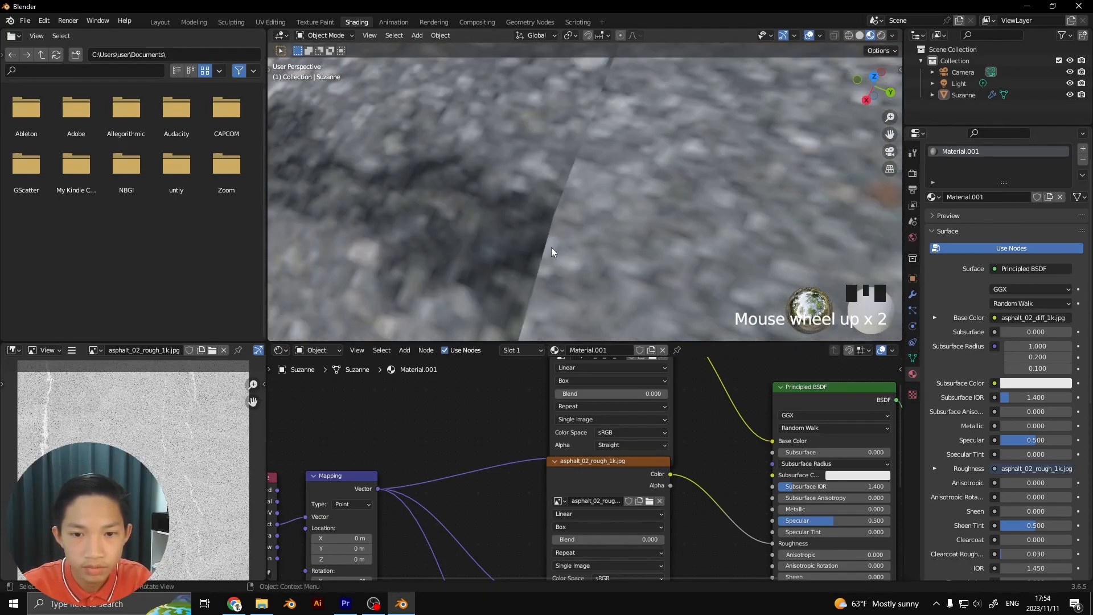
scroll(547, 237, "down", 5)
scroll(569, 244, "up", 2)
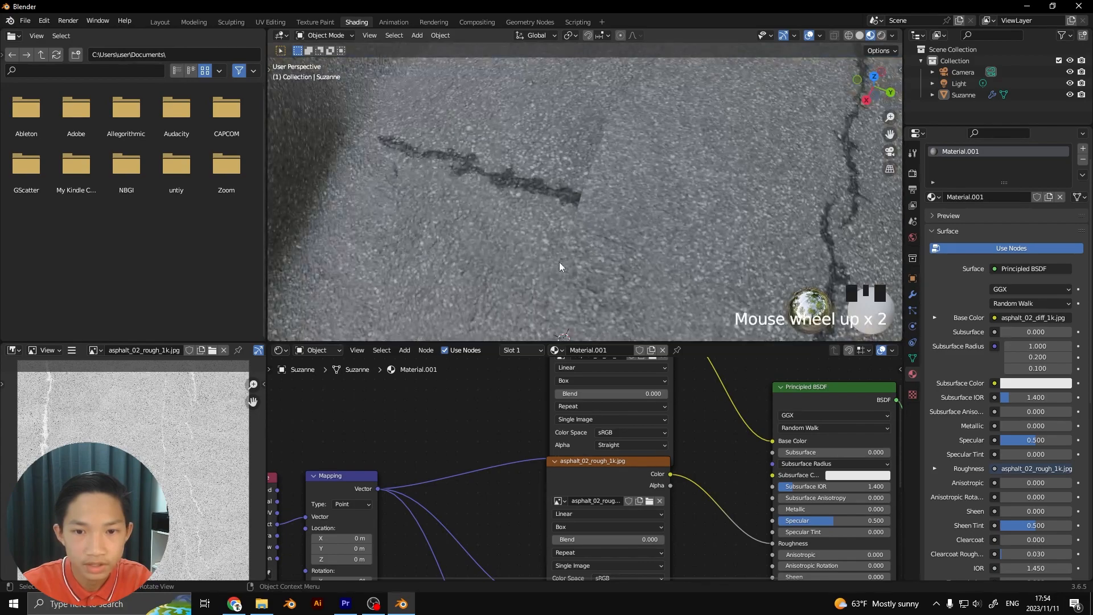
scroll(591, 190, "down", 3)
middle_click_drag(574, 208, 552, 210)
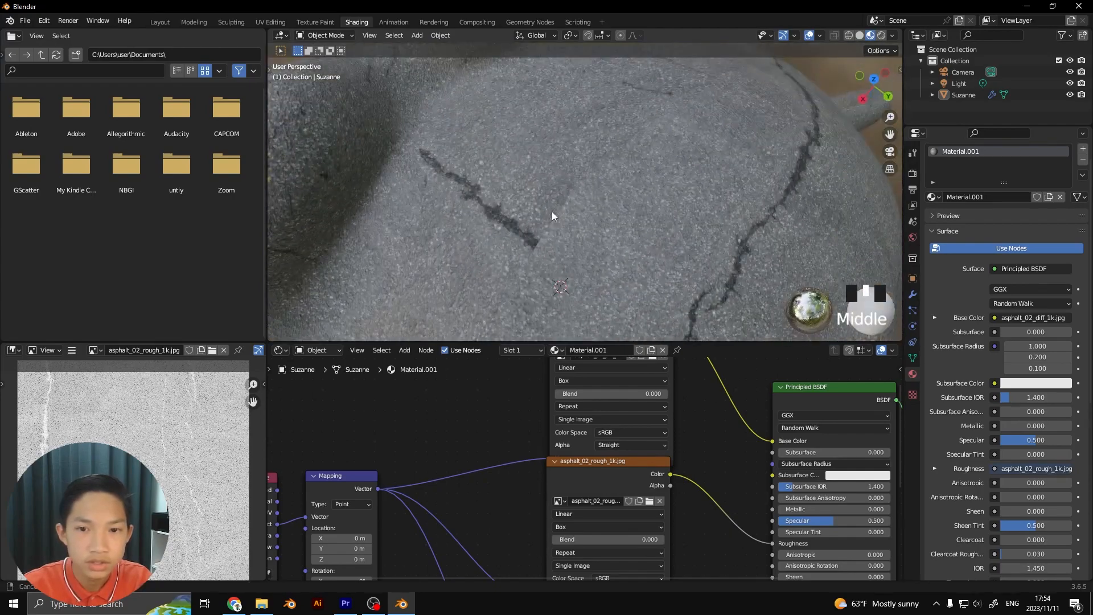
scroll(549, 218, "up", 2)
scroll(576, 389, "down", 1)
scroll(551, 439, "up", 11)
Set the Box projection Blend of the diffuse texture to 0.191 and check the softened seam on the head
middle_click_drag(575, 392, 553, 465)
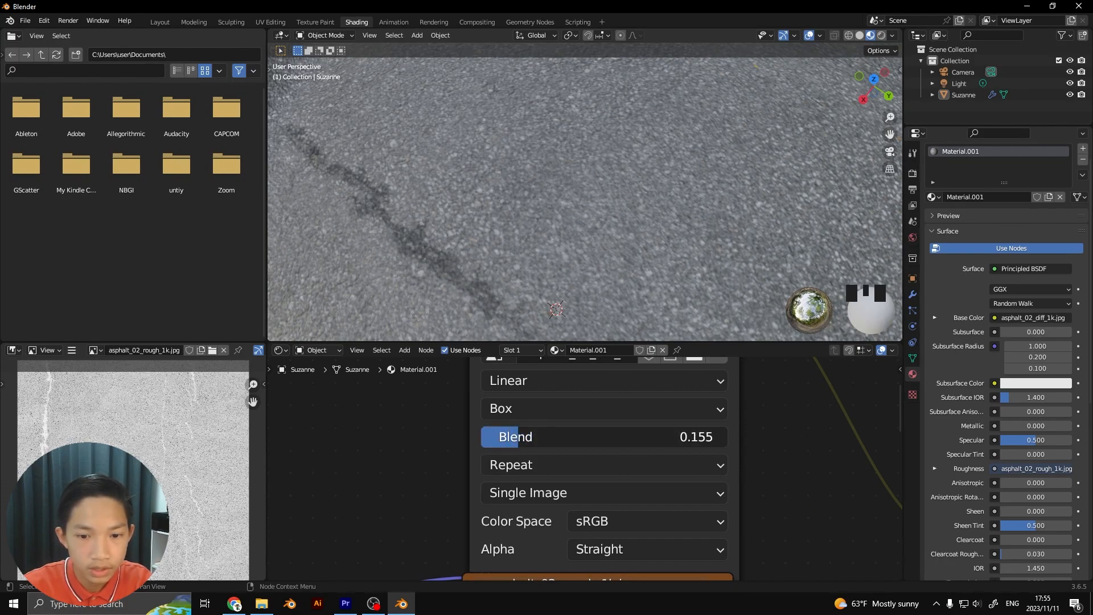
left_click_drag(569, 437, 592, 437)
scroll(461, 267, "down", 5)
scroll(556, 251, "up", 2)
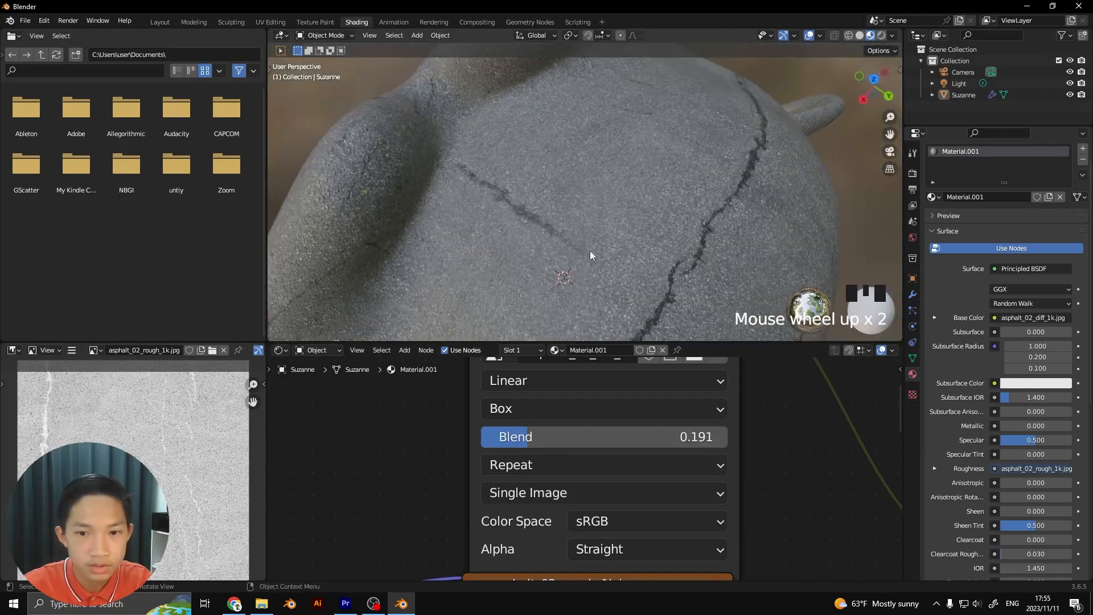
scroll(589, 251, "down", 2)
middle_click_drag(574, 227, 574, 231)
scroll(546, 419, "down", 4)
Set the Box projection Blend to 0.255 on the roughness texture and 0.264 on the normal texture
middle_click_drag(543, 401, 538, 511)
scroll(544, 561, "down", 3)
left_click_drag(522, 538, 536, 538)
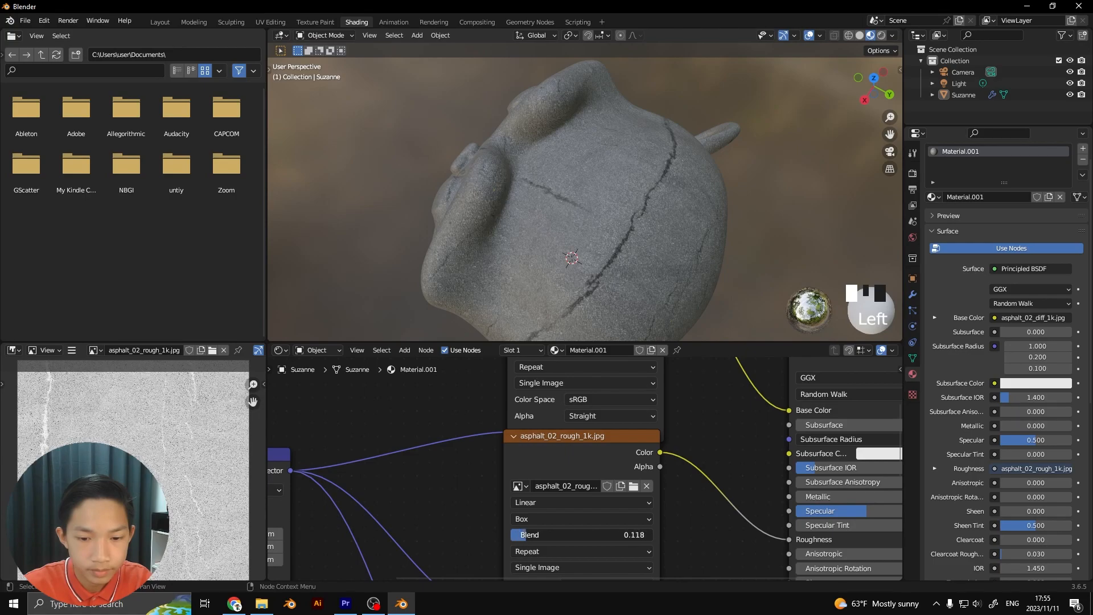
scroll(550, 530, "down", 2)
middle_click_drag(549, 530, 574, 372)
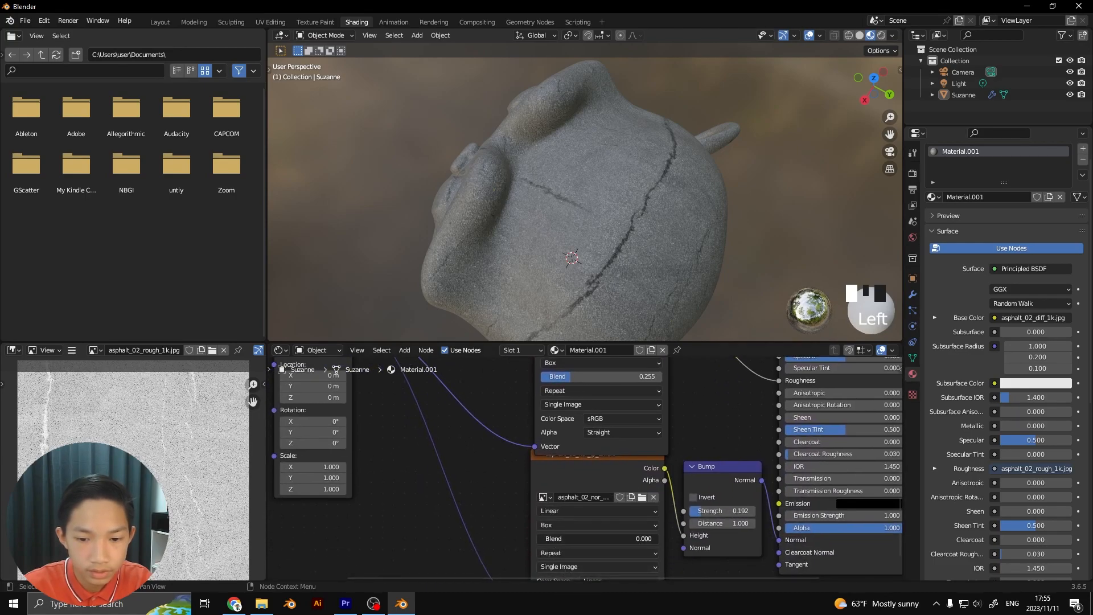
Examine the blended seams and asphalt grain across the monkey head's crown, face and side
scroll(777, 234, "up", 5)
middle_click_drag(769, 217, 726, 220)
scroll(727, 217, "down", 2)
scroll(699, 199, "down", 1)
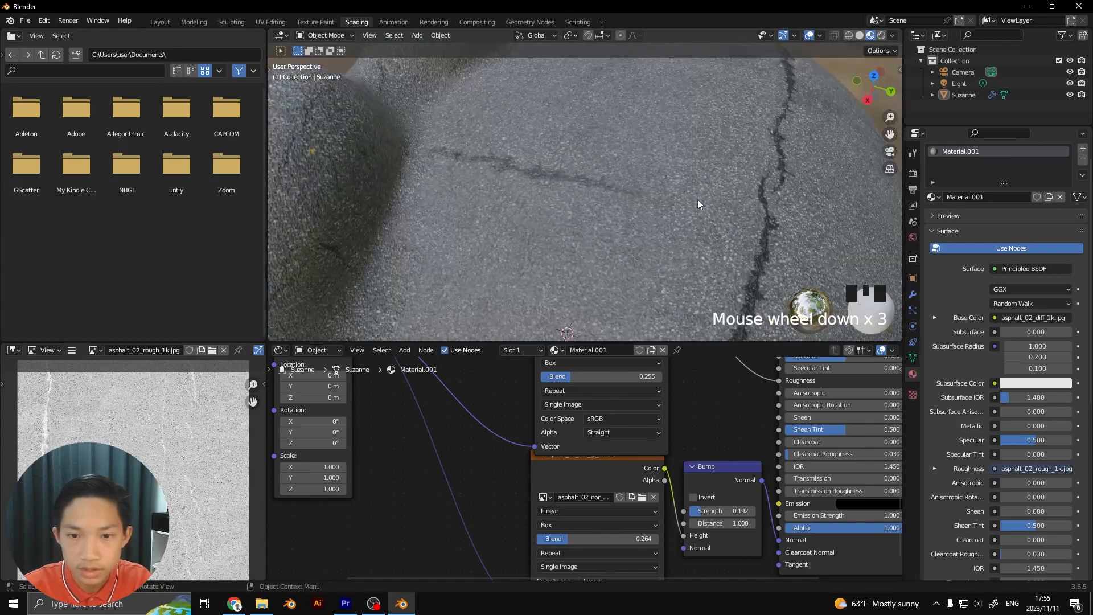
scroll(687, 197, "up", 1)
middle_click_drag(582, 157, 617, 196)
scroll(581, 133, "down", 2)
scroll(556, 128, "up", 4)
scroll(592, 145, "down", 4)
scroll(573, 287, "down", 4)
scroll(572, 282, "down", 3)
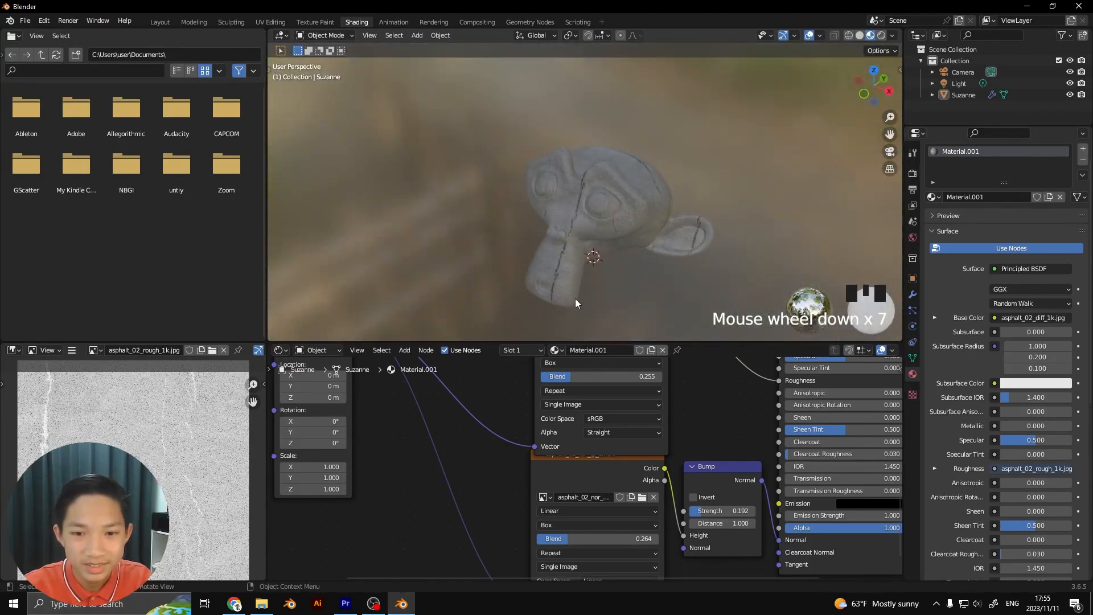
scroll(493, 444, "down", 4)
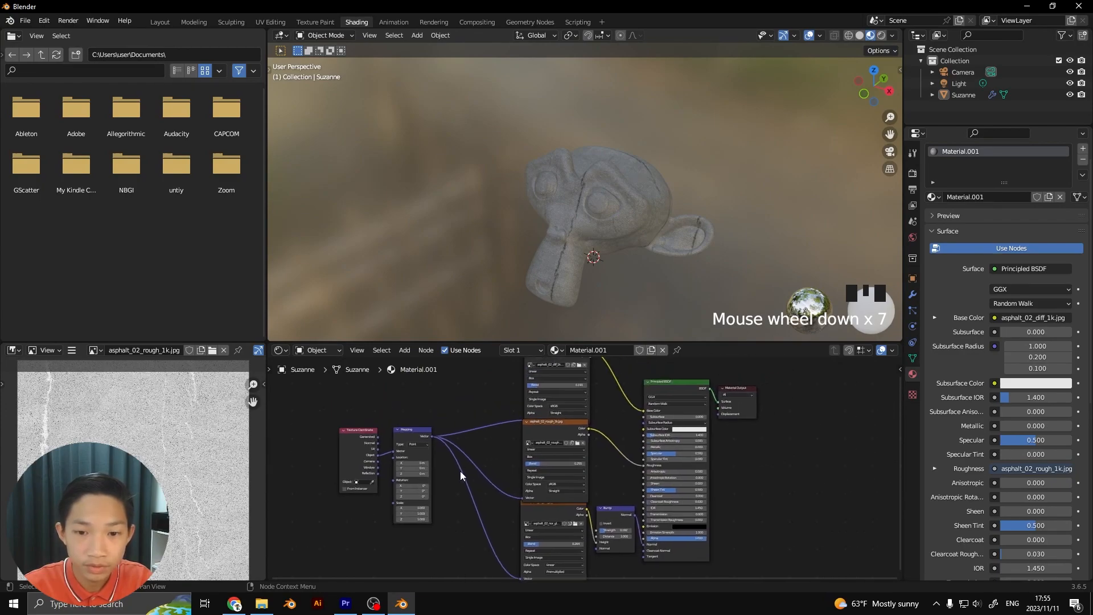
scroll(651, 258, "up", 3)
middle_click_drag(651, 257, 671, 245)
scroll(671, 245, "up", 4)
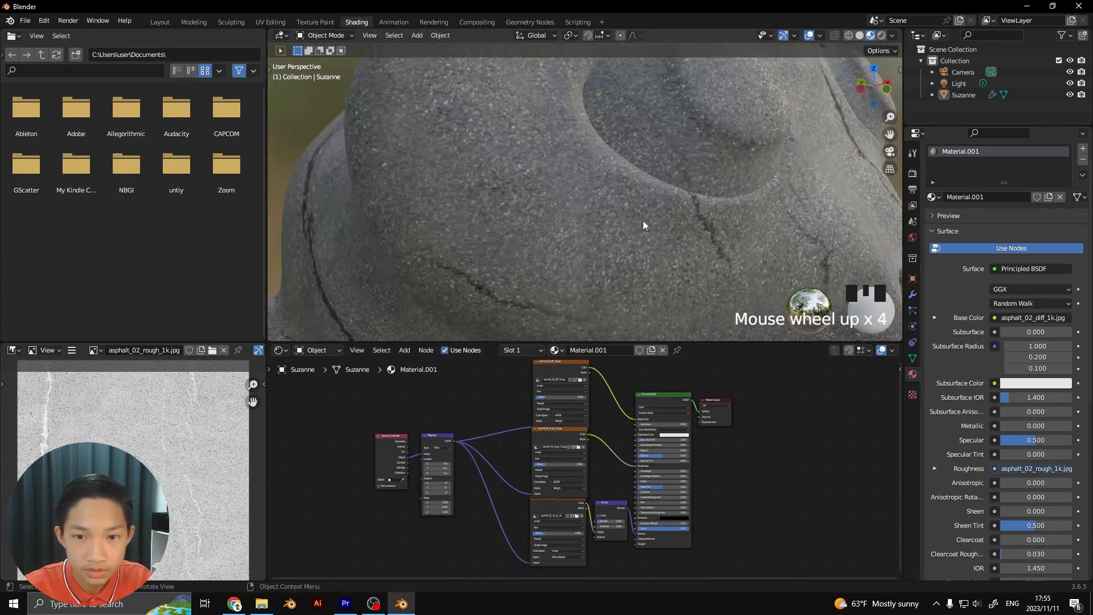
scroll(528, 521, "up", 5)
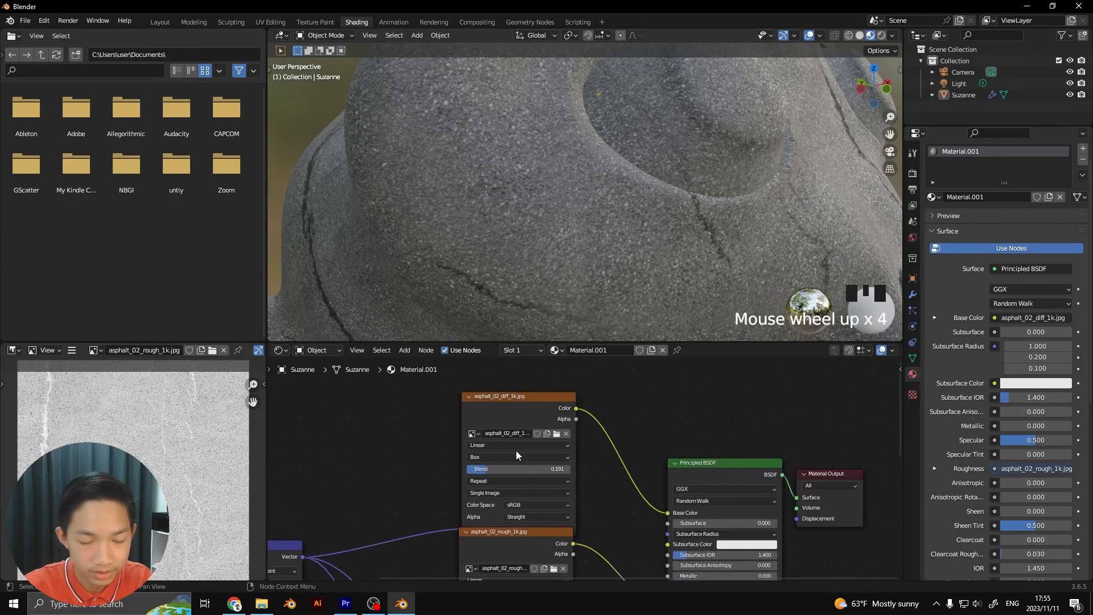
Review the settings and connections of the diffuse, roughness and normal texture nodes
scroll(502, 424, "down", 2)
middle_click_drag(503, 431, 511, 405)
scroll(574, 470, "up", 3)
middle_click_drag(574, 470, 592, 373)
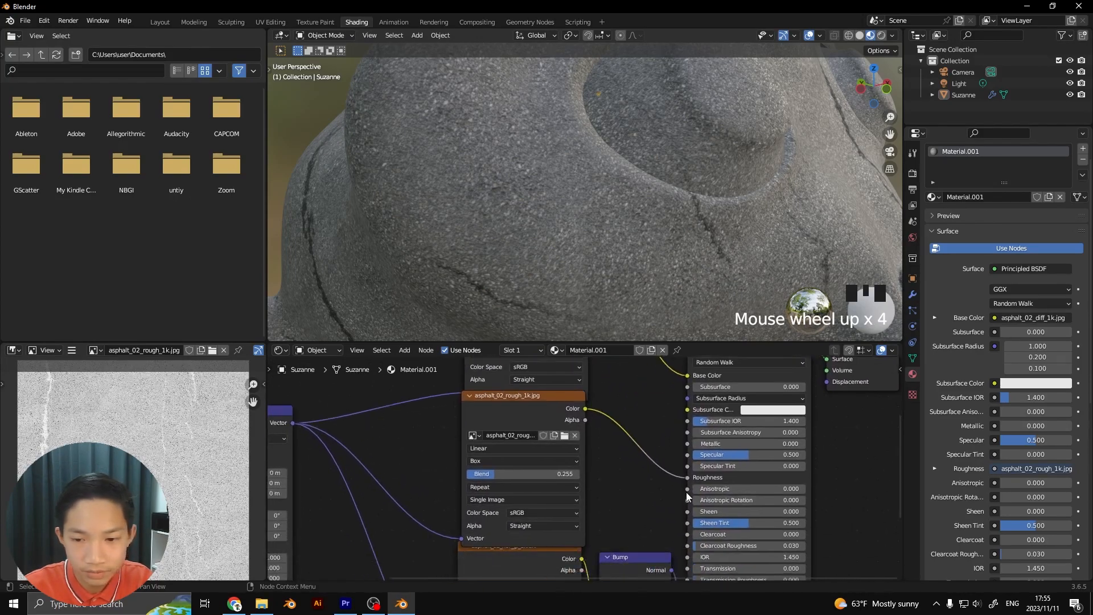
scroll(681, 499, "down", 1)
scroll(601, 514, "down", 2)
left_click_drag(521, 469, 539, 483)
scroll(487, 500, "down", 3)
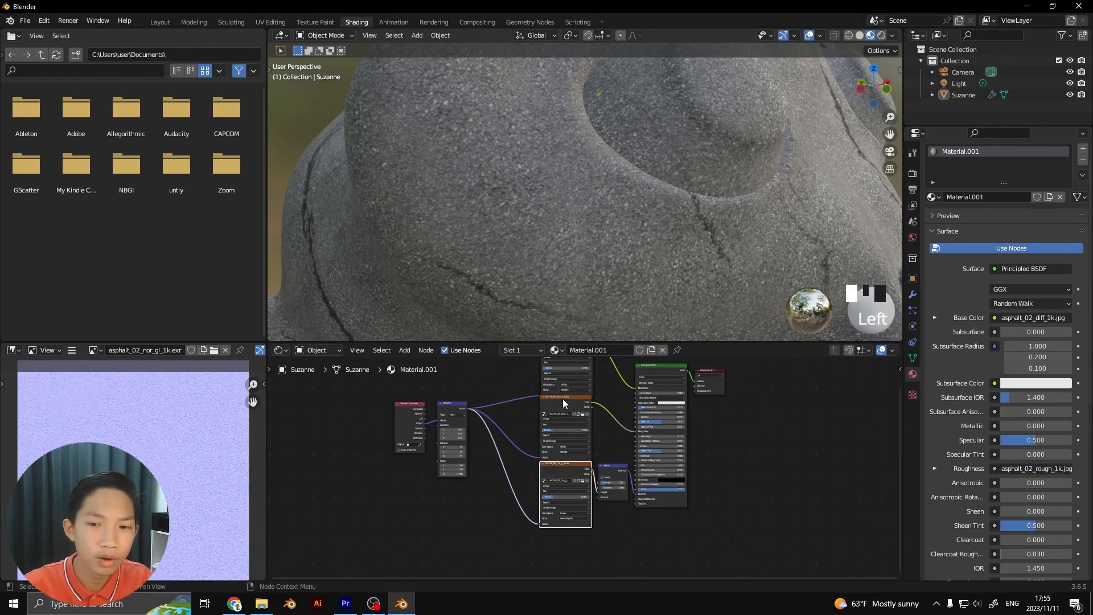
Lower the Bump node's Strength to 0.158
scroll(521, 228, "down", 4)
middle_click_drag(503, 175, 527, 271, "shift")
scroll(538, 519, "up", 8)
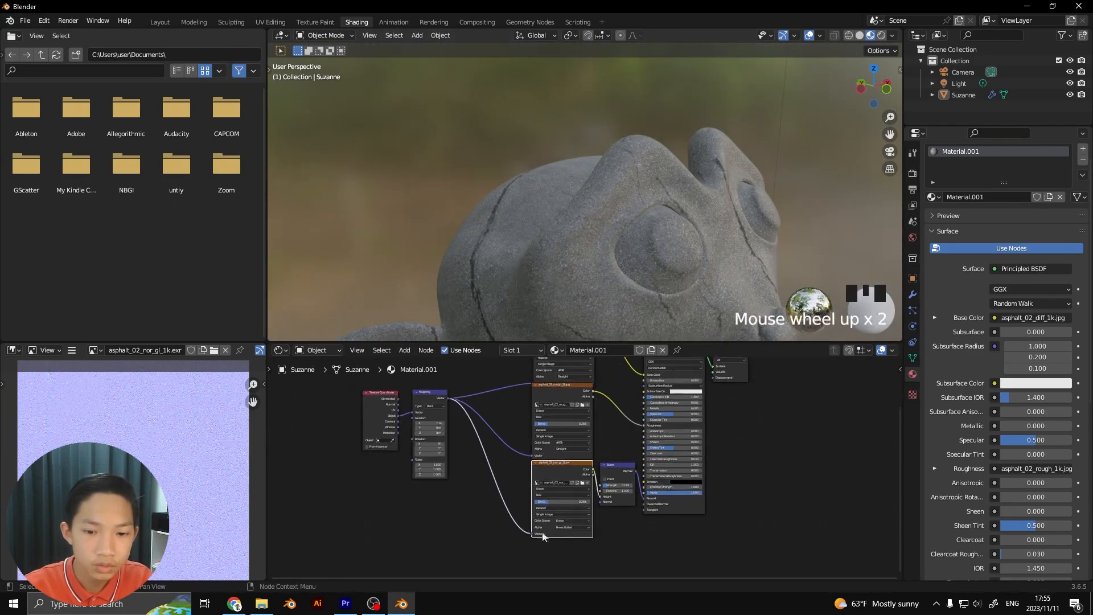
scroll(554, 501, "up", 2)
scroll(577, 215, "down", 1)
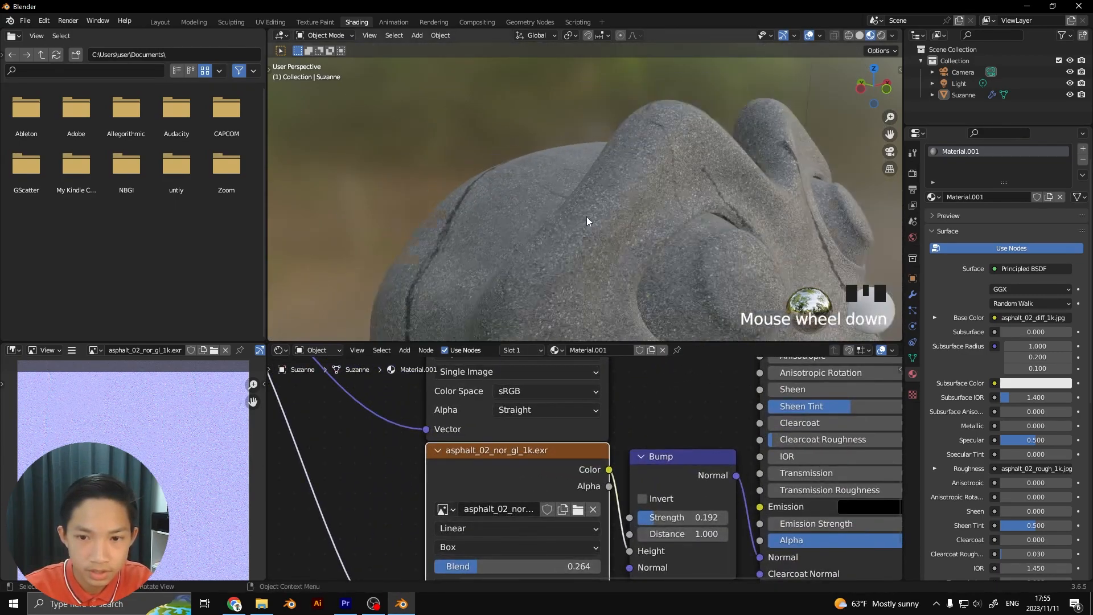
middle_click_drag(586, 216, 609, 330)
left_click_drag(683, 516, 680, 517)
left_click_drag(494, 100, 513, 136)
Inspect the asphalt's surface relief along the monkey head's outline, up close and from the front
scroll(526, 171, "down", 1)
middle_click_drag(525, 171, 619, 196)
scroll(581, 193, "up", 4)
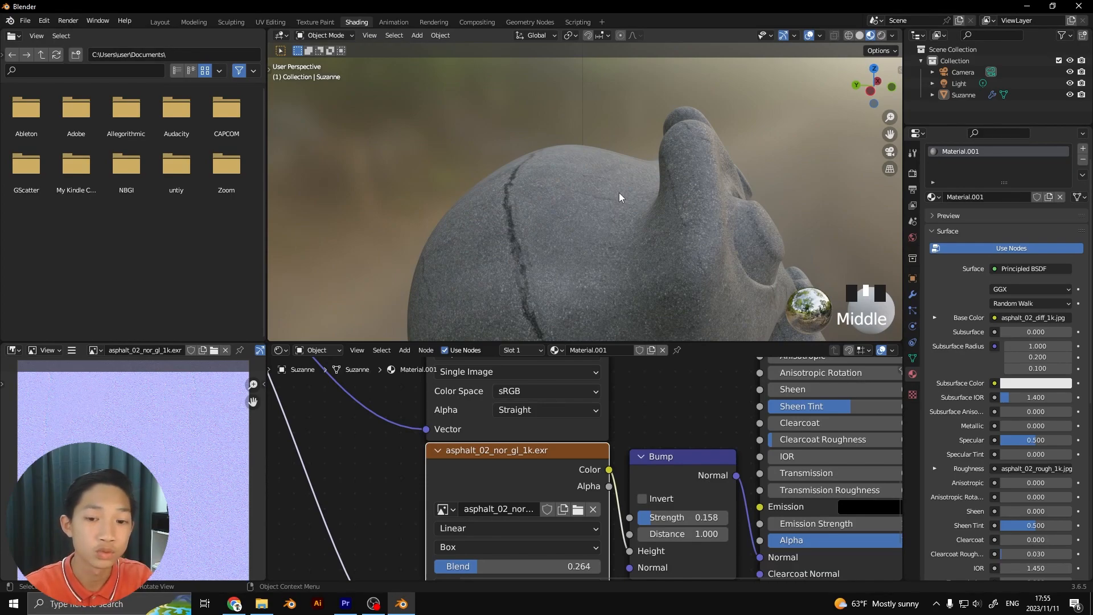
scroll(619, 194, "up", 3)
middle_click_drag(619, 193, 627, 246, "shift")
scroll(627, 246, "up", 2)
scroll(627, 244, "up", 11)
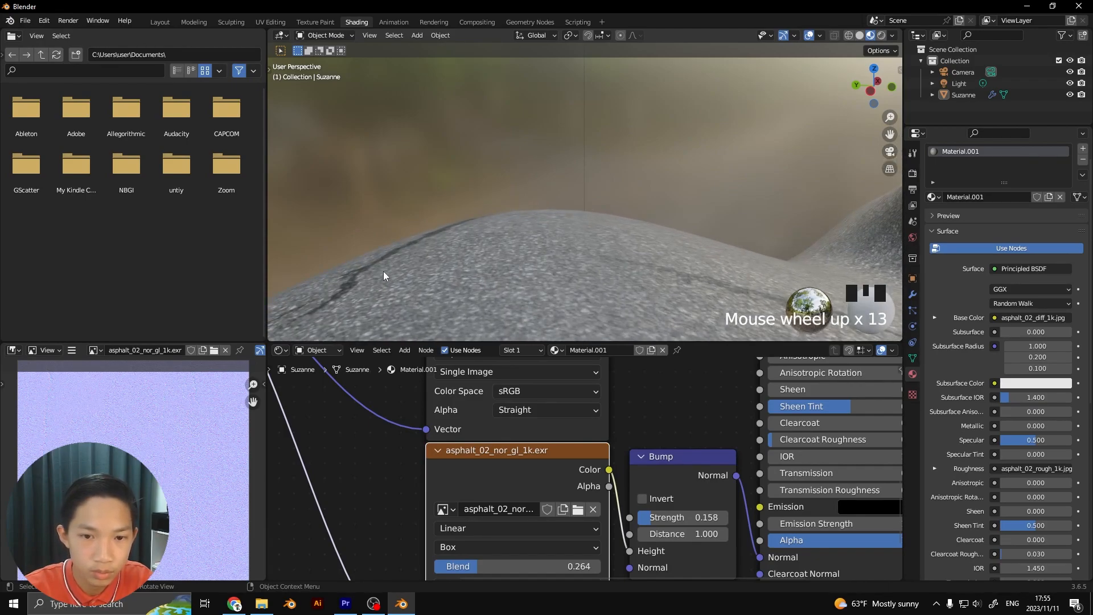
scroll(629, 378, "down", 4)
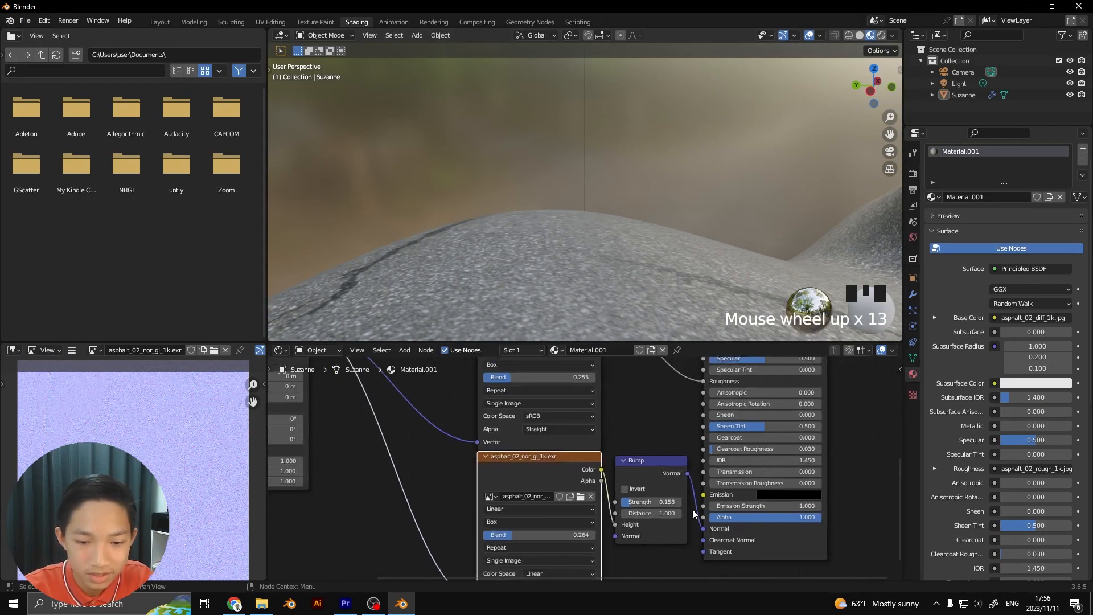
scroll(572, 236, "down", 18)
scroll(500, 221, "down", 7)
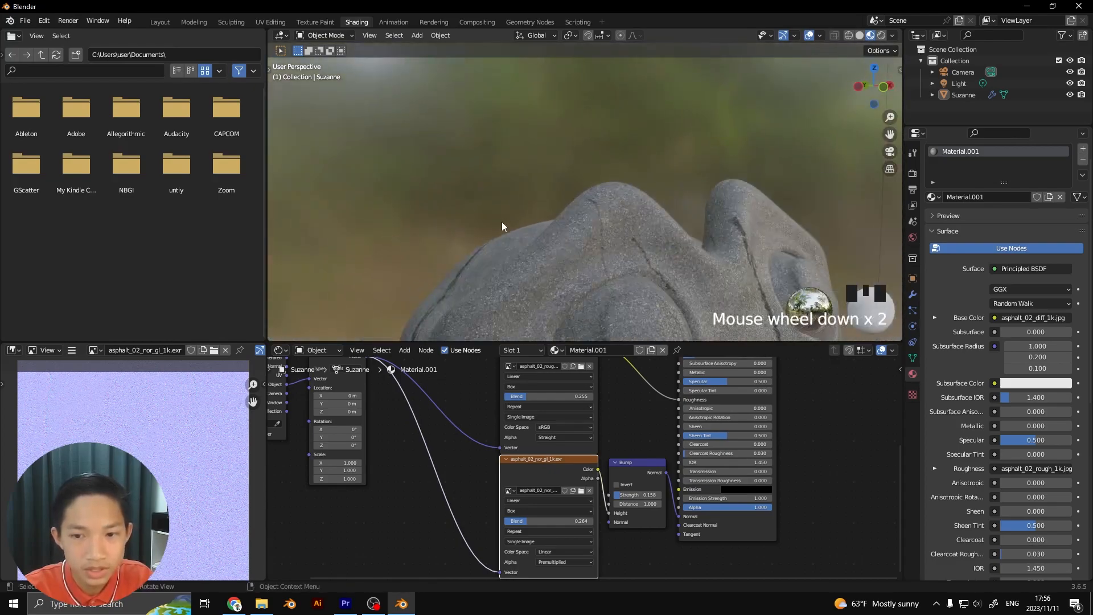
middle_click_drag(533, 219, 480, 207)
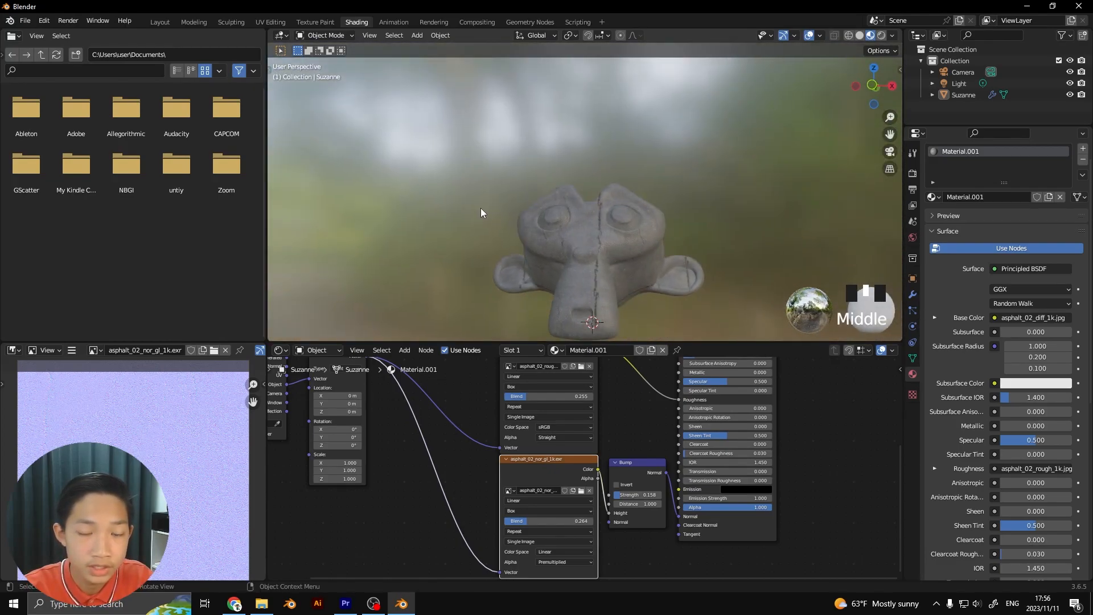
scroll(490, 235, "up", 3)
scroll(501, 237, "down", 2)
scroll(503, 237, "down", 2)
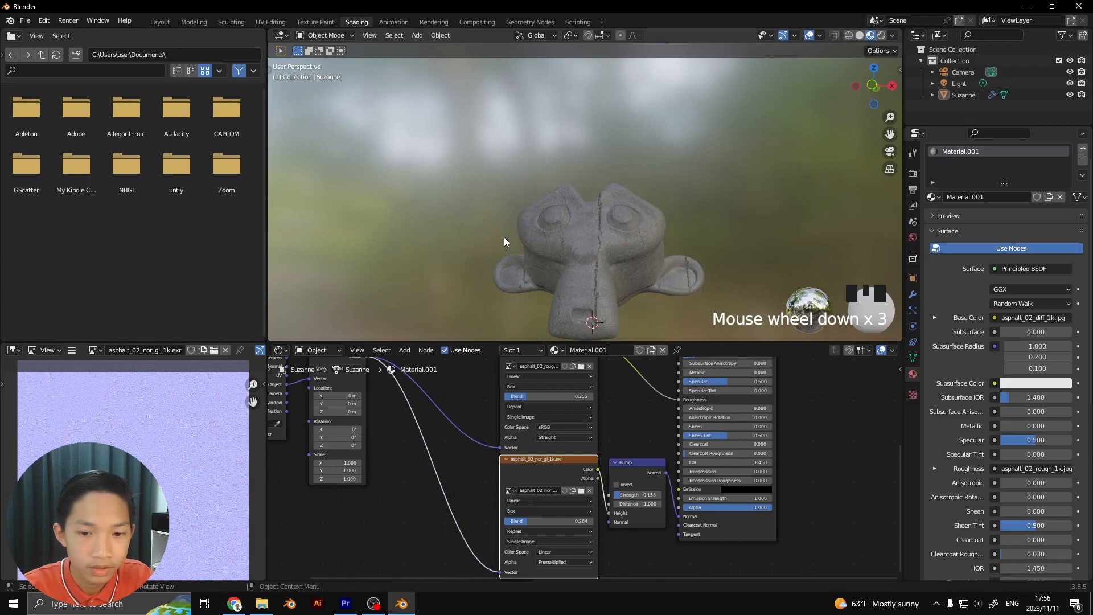
scroll(619, 440, "down", 3)
scroll(588, 393, "down", 2)
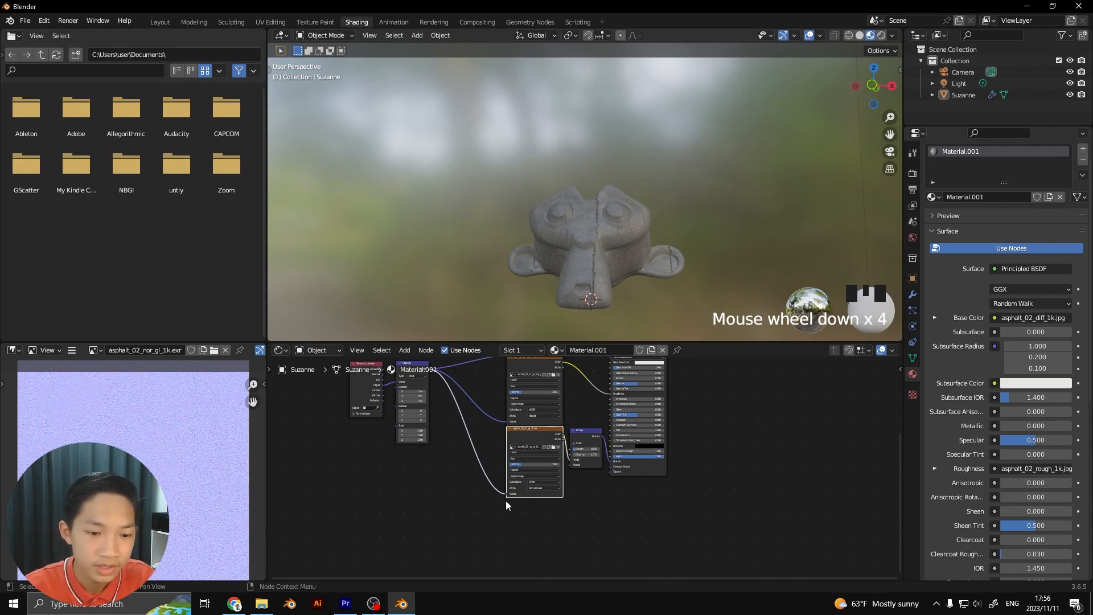
Add asphalt_02_disp_1k.png from File Explorer's textures folder to the node tree and place it beneath the normal texture node
left_click(261, 603)
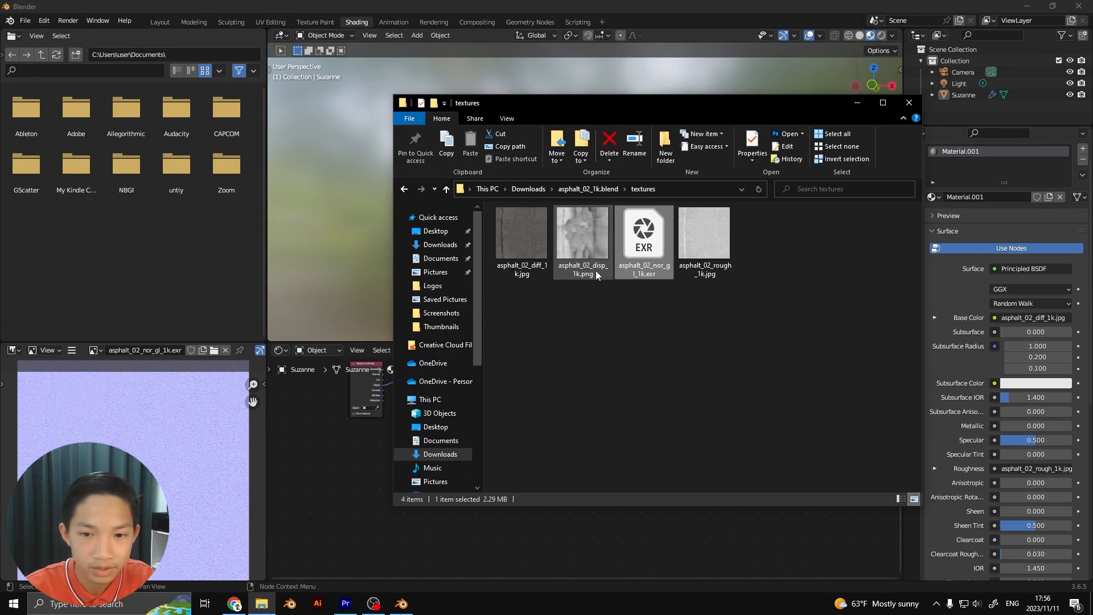
left_click_drag(579, 234, 357, 528)
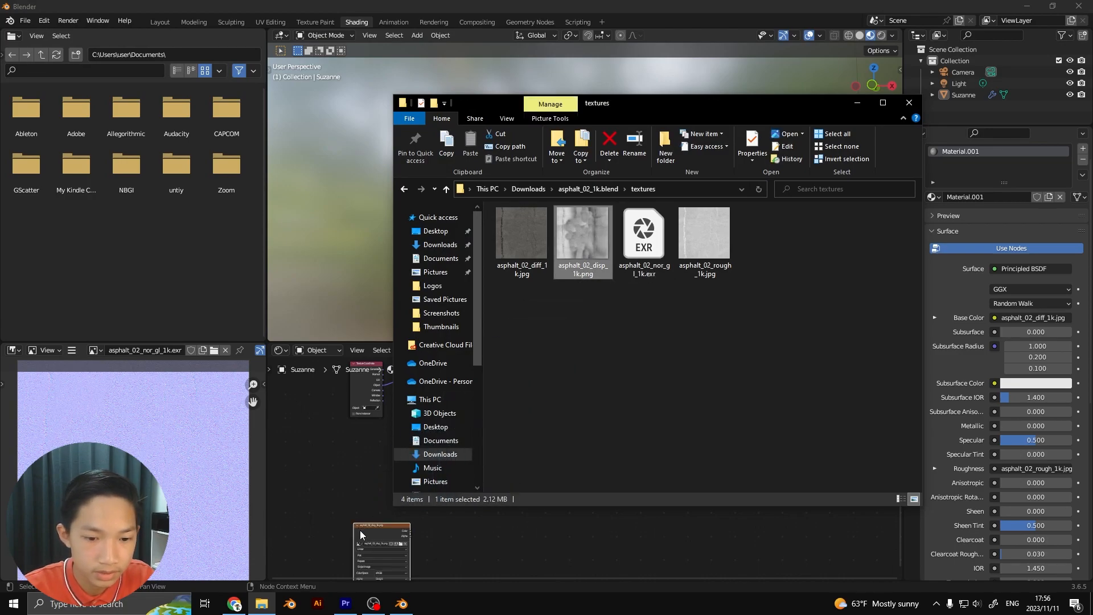
left_click(449, 543)
scroll(449, 543, "up", 2)
middle_click_drag(394, 519, 392, 477)
left_click_drag(295, 506, 509, 471)
scroll(508, 468, "up", 3)
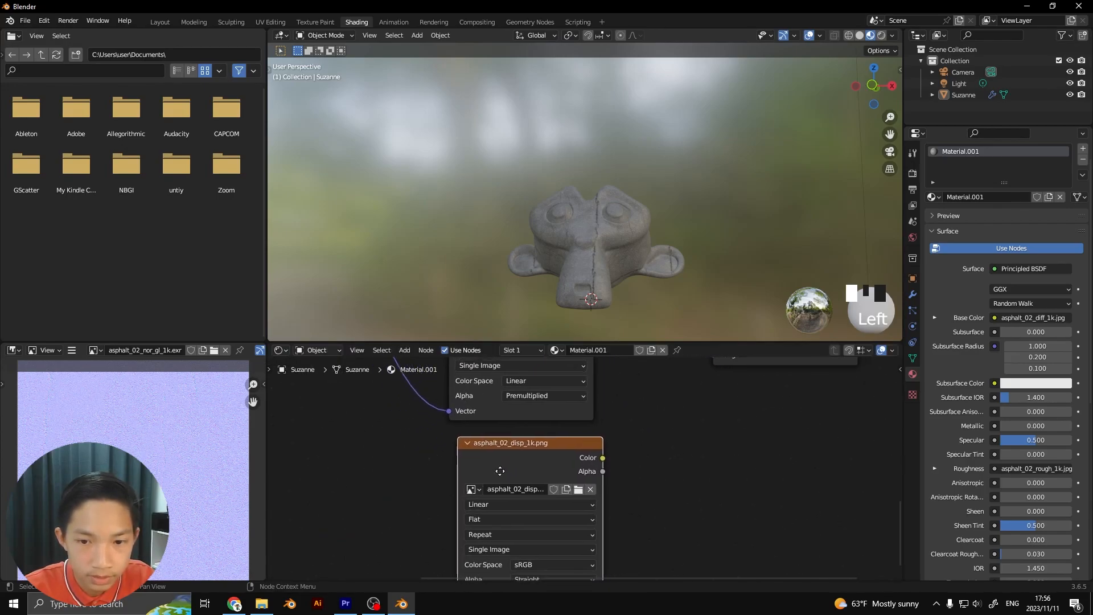
Examine the crack relief on the monkey head's crown and the node tree around the displacement texture
middle_click_drag(574, 271, 689, 293)
scroll(580, 274, "up", 8)
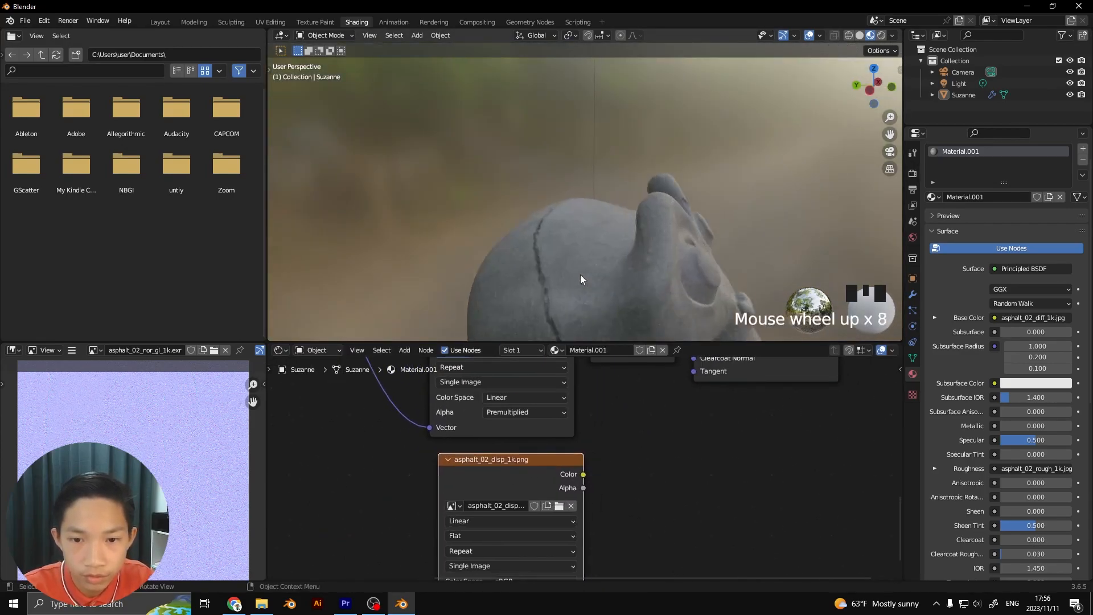
scroll(634, 275, "down", 1)
scroll(583, 258, "up", 4)
scroll(661, 260, "down", 2)
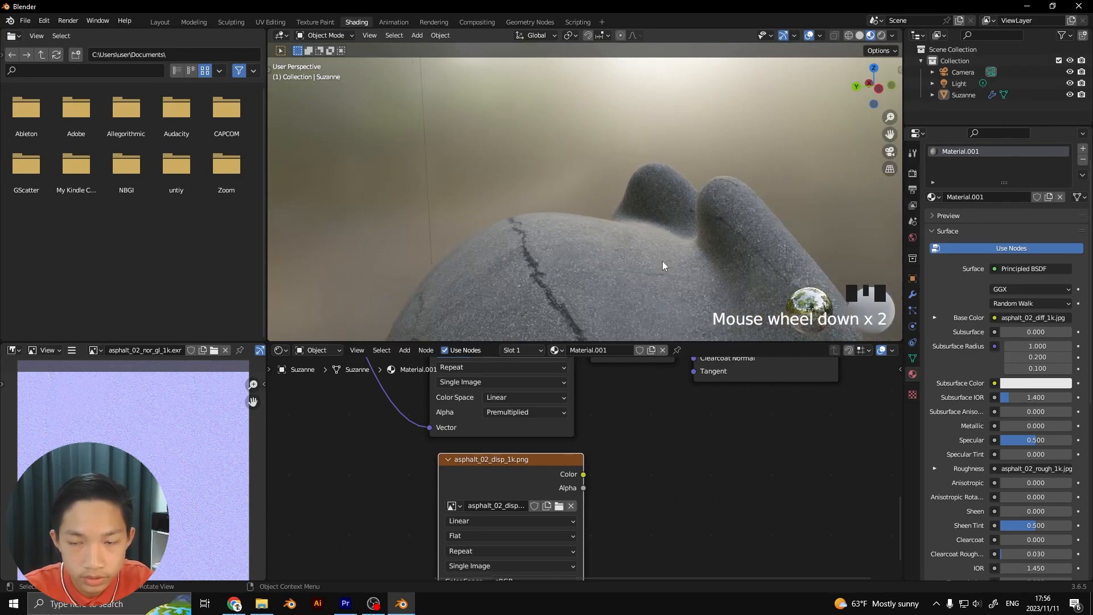
middle_click_drag(661, 260, 604, 271)
scroll(691, 265, "down", 3)
middle_click_drag(691, 265, 655, 318)
scroll(597, 462, "down", 5)
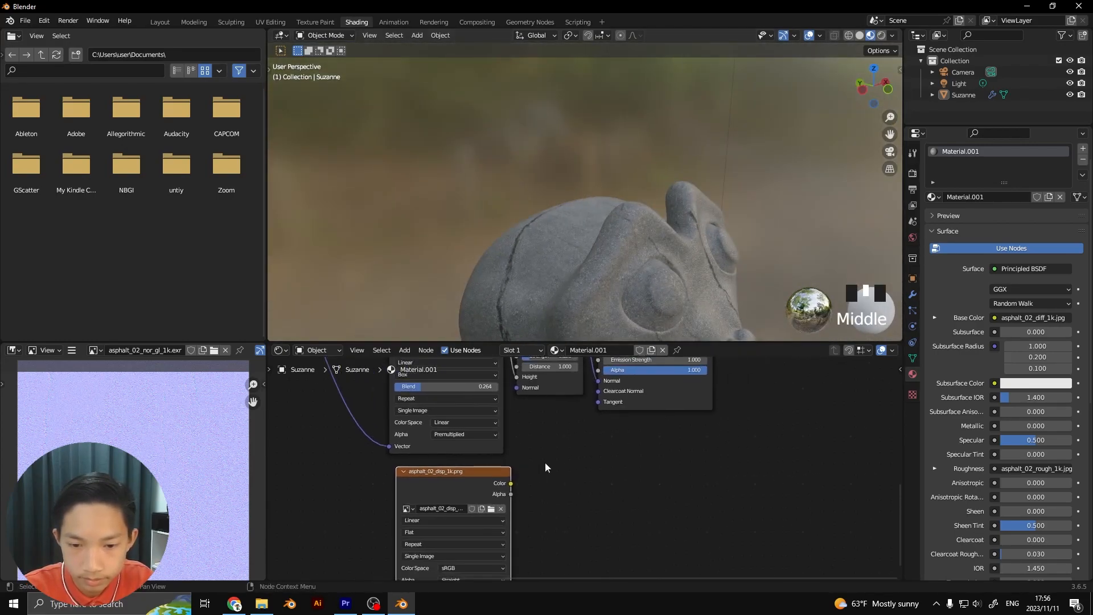
left_click_drag(514, 379, 555, 380)
scroll(542, 408, "down", 1)
scroll(484, 507, "up", 3)
middle_click_drag(440, 530, 534, 482)
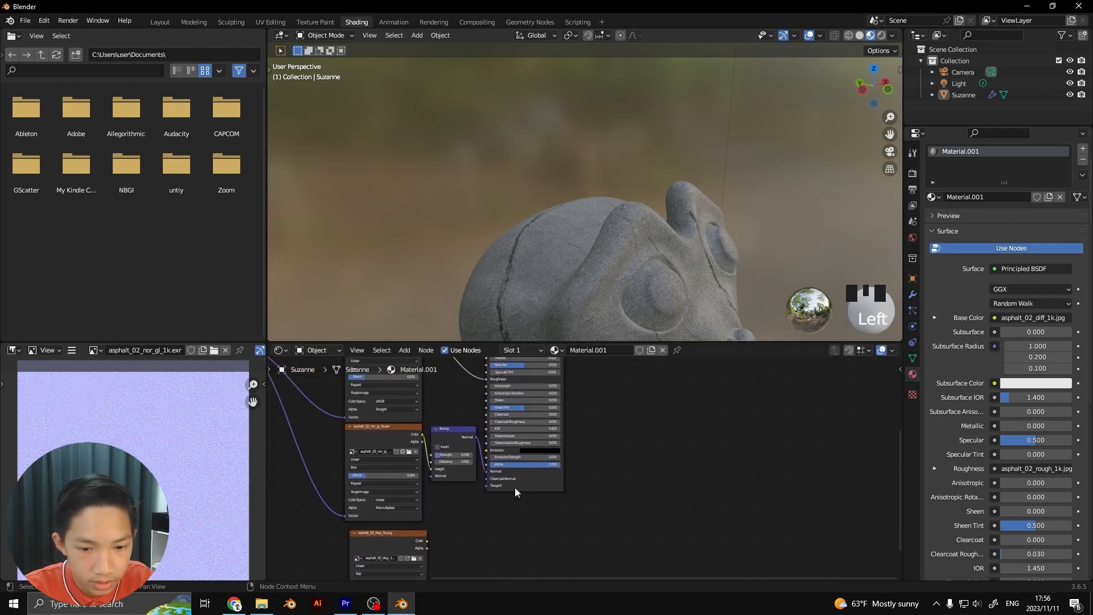
Add a Displacement node to the material's node tree, beside the Principled BSDF and below the Material Output
scroll(480, 498, "up", 5)
middle_click_drag(431, 500, 497, 490)
scroll(490, 455, "up", 3)
middle_click_drag(497, 430, 535, 419)
scroll(482, 432, "up", 2)
scroll(479, 440, "down", 2)
scroll(539, 417, "down", 2)
scroll(522, 440, "down", 3)
middle_click_drag(488, 494, 527, 394)
scroll(527, 394, "down", 2)
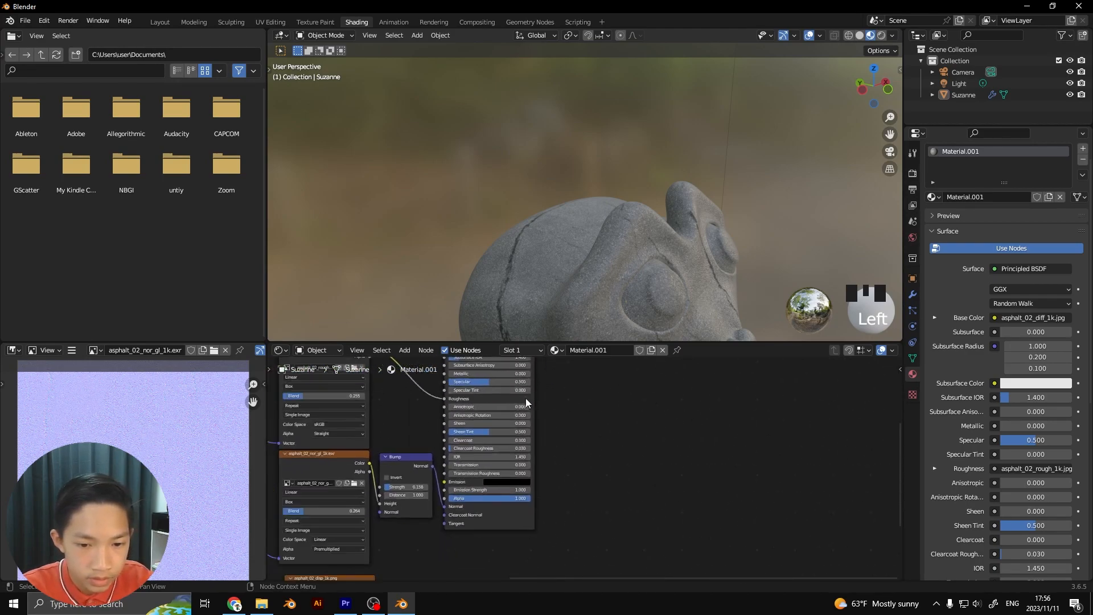
scroll(530, 416, "down", 2)
key("shift+a")
left_click(626, 421)
type("discp")
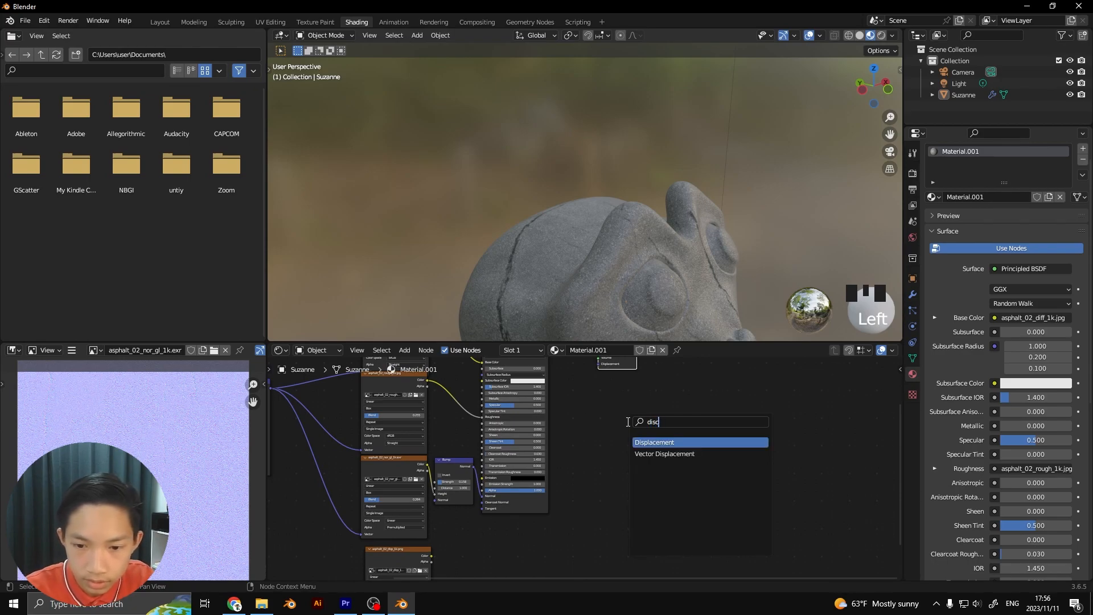
left_click(697, 442)
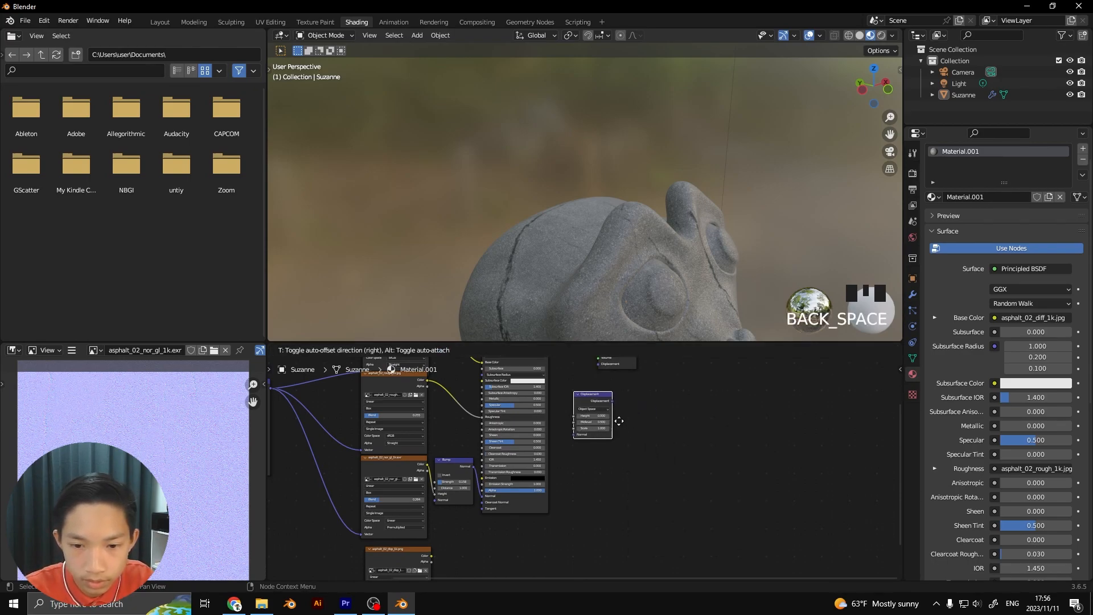
left_click(588, 459)
Link the displacement texture's Color to the Displacement node's Height, and that node's output to the Material Output's Displacement input
scroll(588, 459, "up", 2)
middle_click_drag(565, 460, 617, 391)
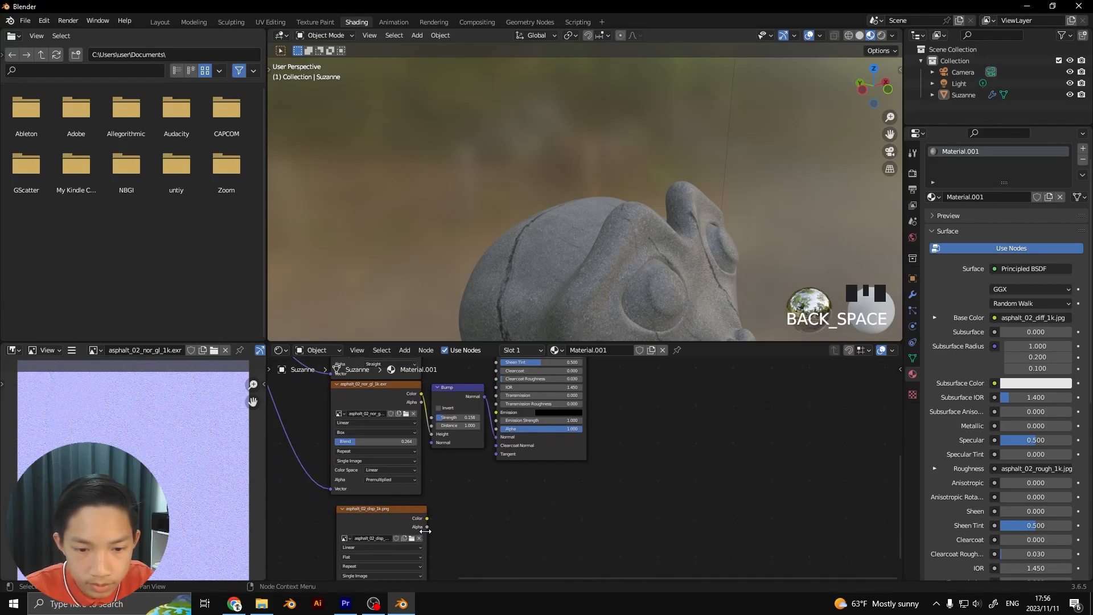
left_click_drag(427, 519, 608, 405)
middle_click_drag(607, 406, 578, 469)
scroll(577, 468, "up", 1)
left_click_drag(574, 466, 620, 457)
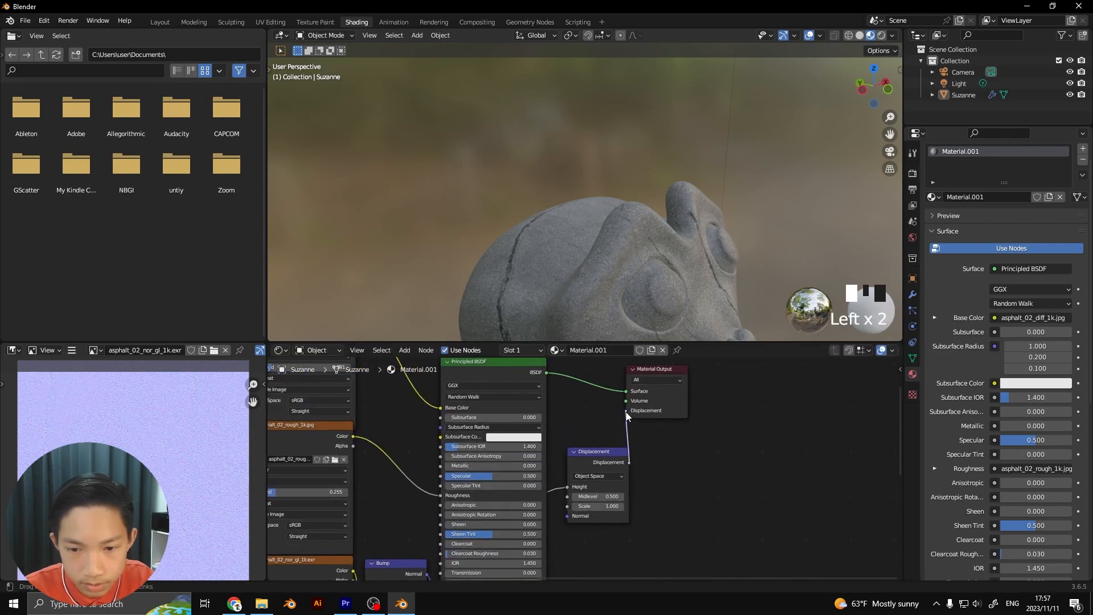
left_click_drag(626, 415, 626, 410)
Examine the displaced asphalt surface on the monkey head up close
mouse_move(618, 309)
middle_mouse_down()
mouse_move(601, 308)
mouse_move(643, 275)
mouse_move(722, 255)
mouse_move(679, 298)
mouse_move(614, 299)
middle_mouse_up()
scroll(597, 311, "up", 2)
scroll(594, 309, "down", 1)
scroll(599, 283, "up", 7)
scroll(609, 285, "up", 7)
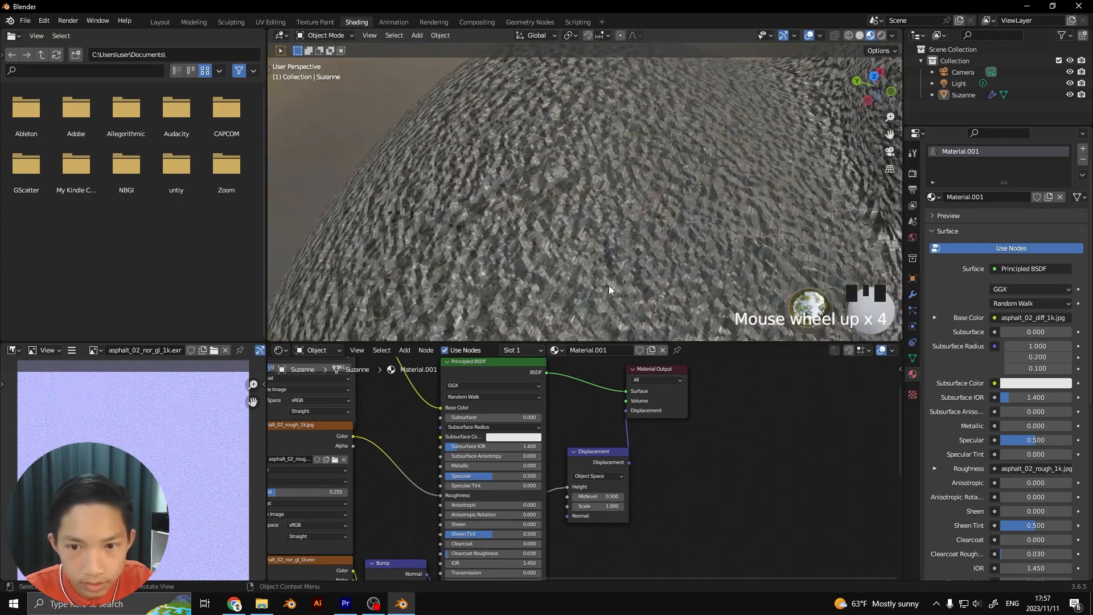
scroll(647, 470, "up", 2)
scroll(653, 486, "up", 2)
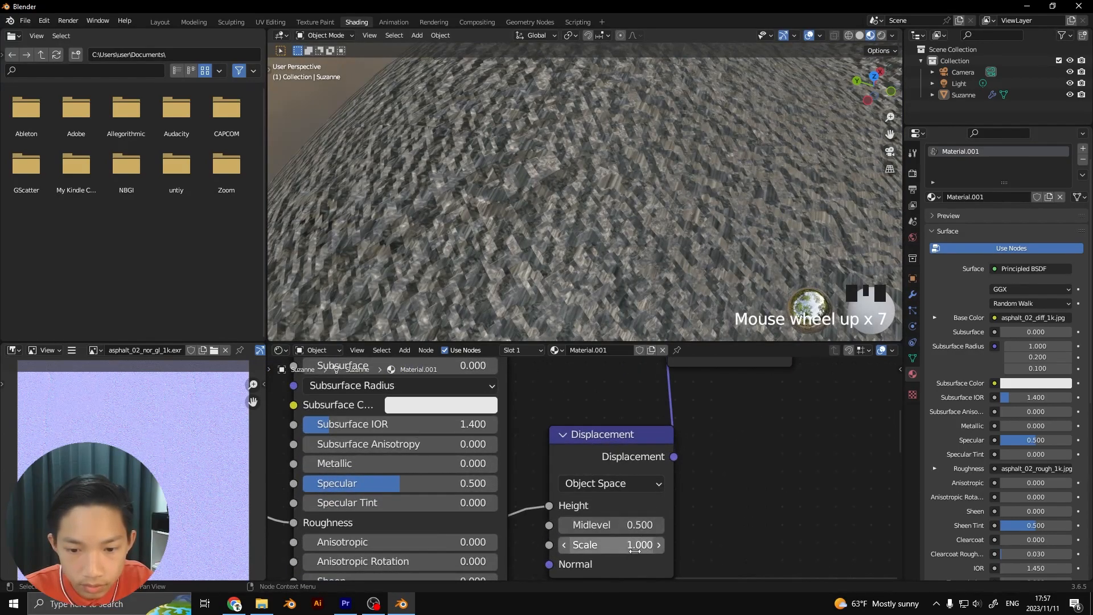
Try a Scale of 1.1 on the Displacement node, reset it to 0 and check the head from another angle
mouse_move(611, 544)
left_mouse_down()
mouse_move(582, 545)
mouse_move(632, 545)
left_mouse_up()
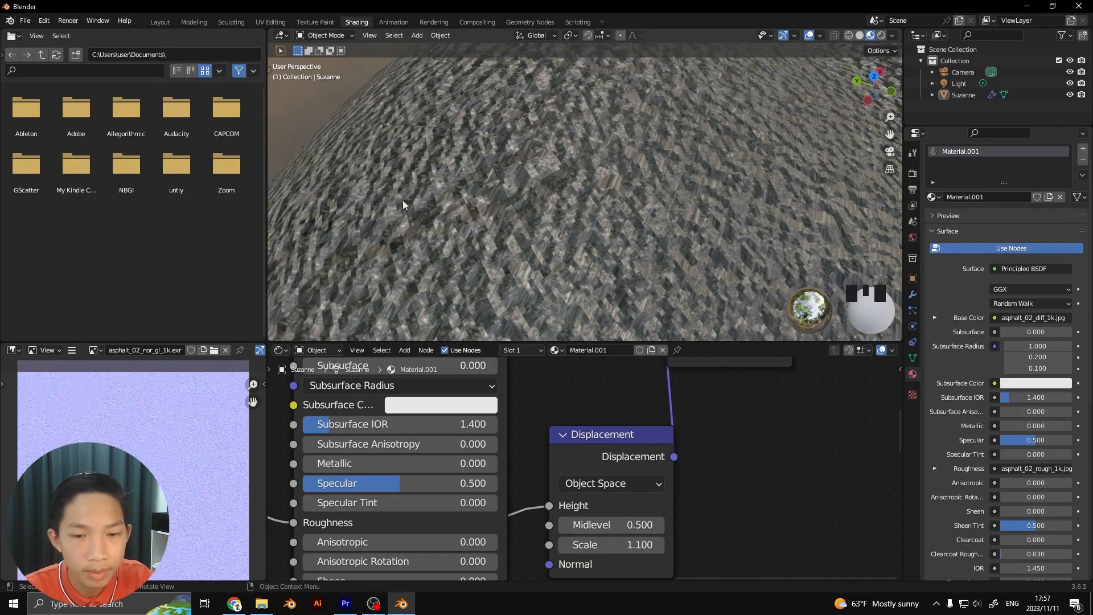
middle_click_drag(579, 288, 663, 370)
scroll(626, 235, "down", 6)
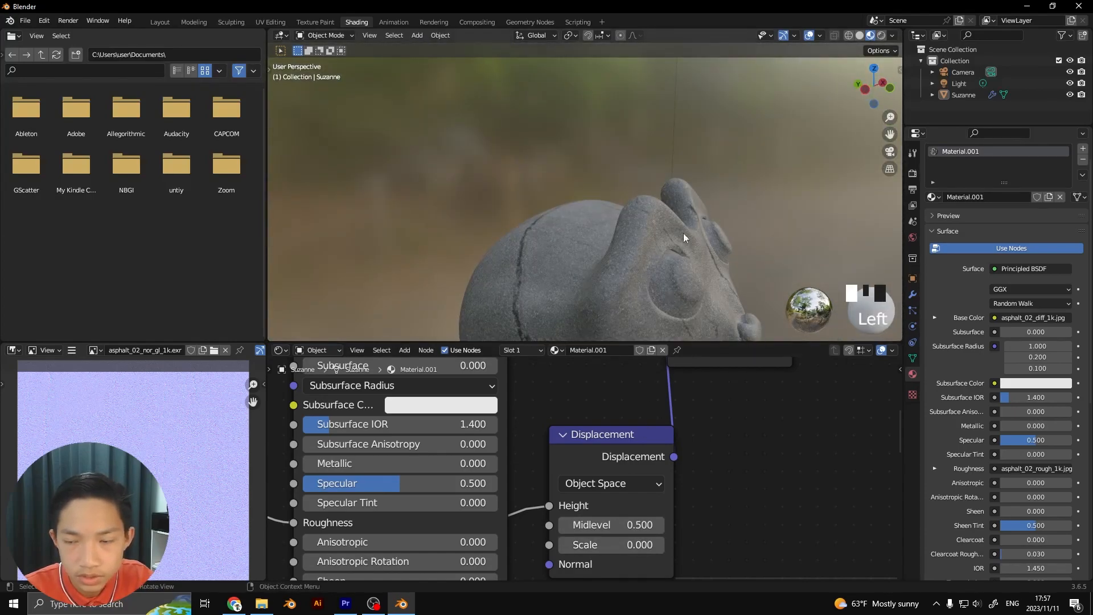
middle_click_drag(699, 182, 685, 208)
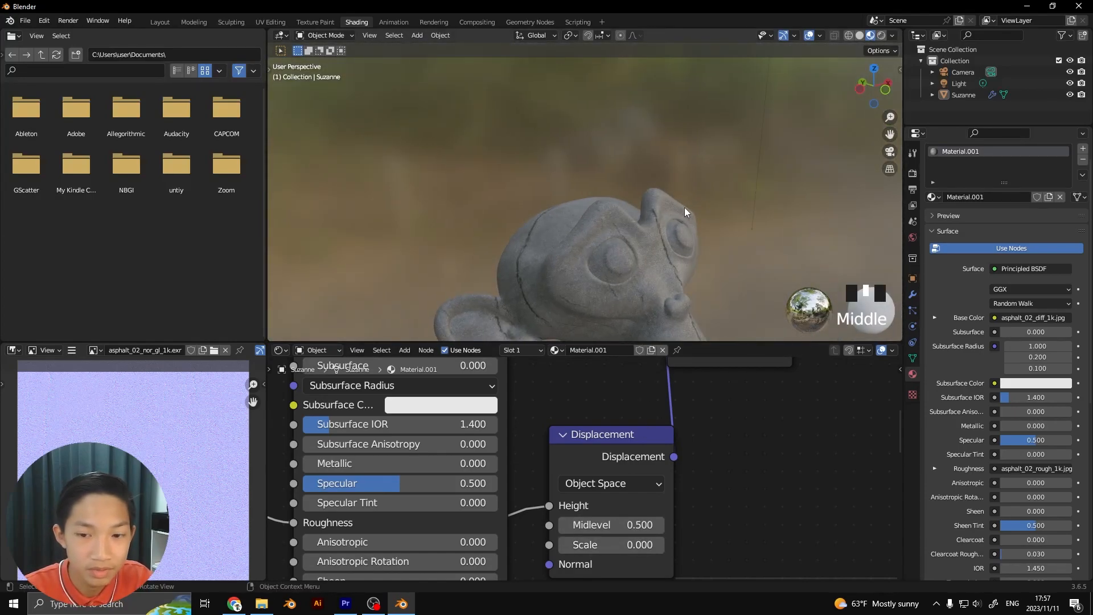
Switch the scene's render engine to Cycles
left_click(908, 174)
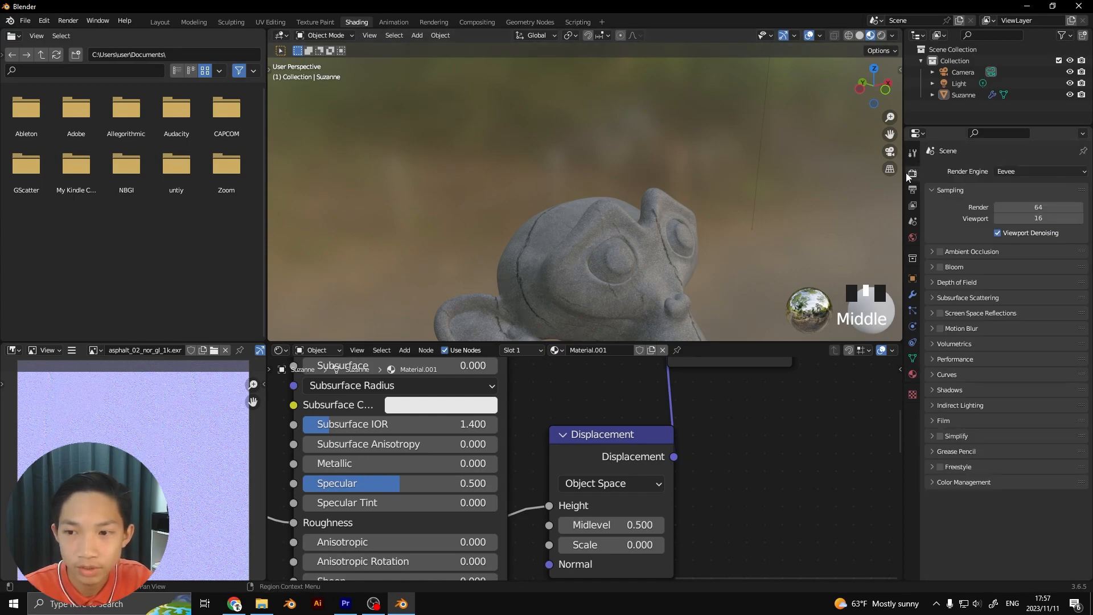
left_click(1004, 172)
left_click(1003, 210)
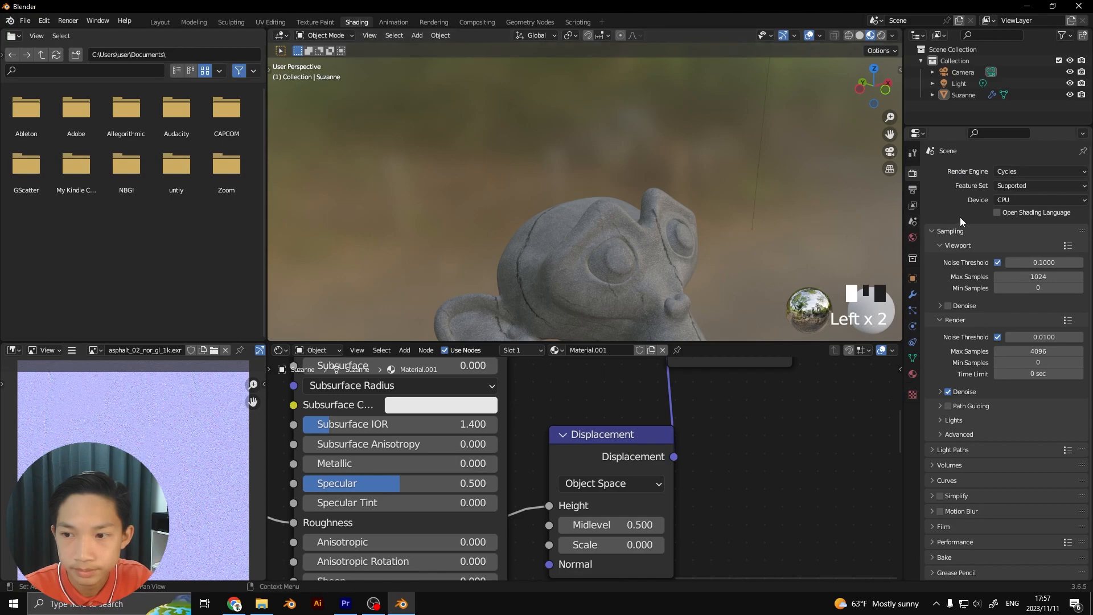
scroll(744, 259, "down", 2)
scroll(665, 277, "up", 4)
Set the material's surface displacement method to Displacement and Bump in the shader editor's settings
middle_click_drag(744, 259, 697, 163)
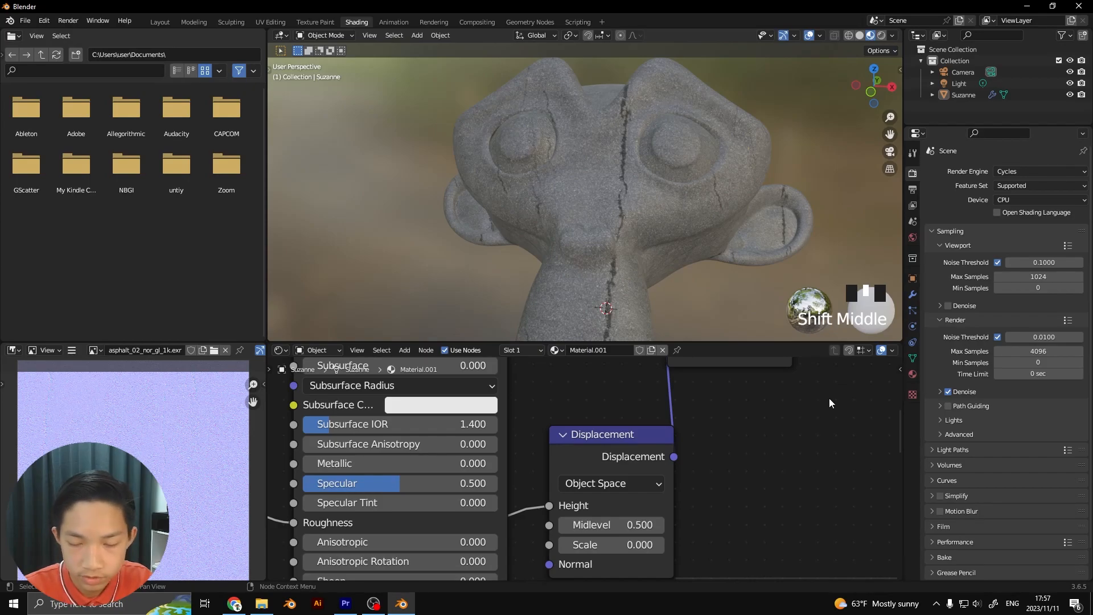
key("n")
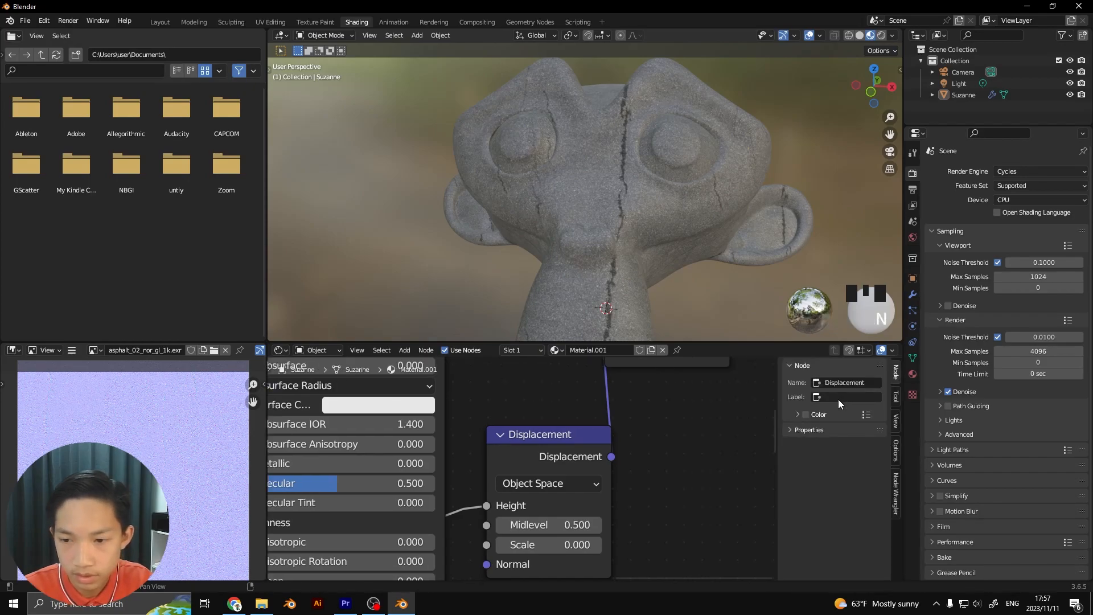
left_click(895, 395)
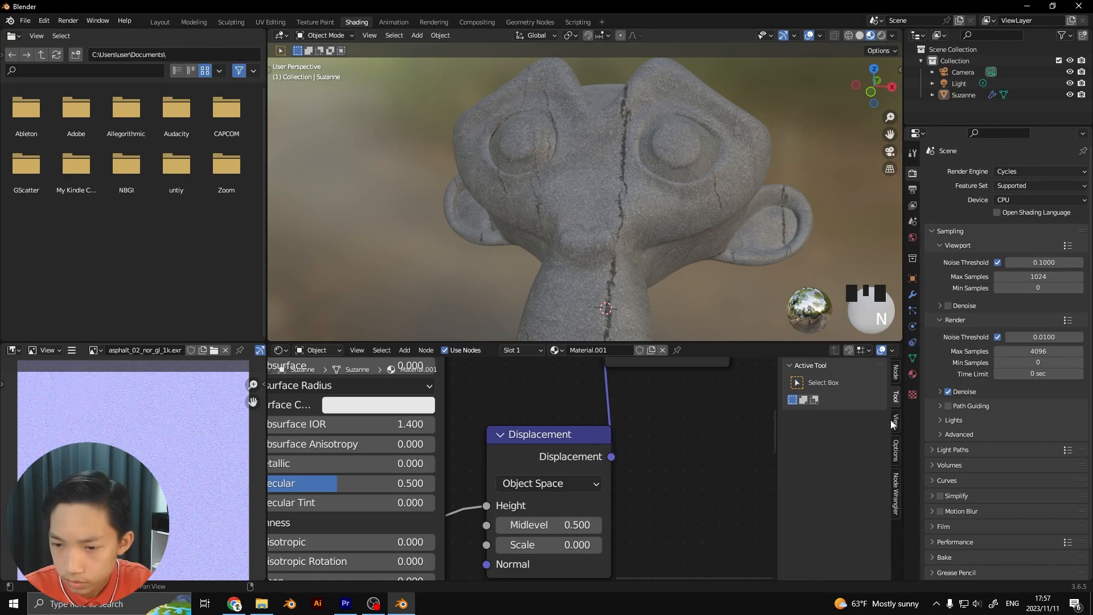
left_click(893, 447)
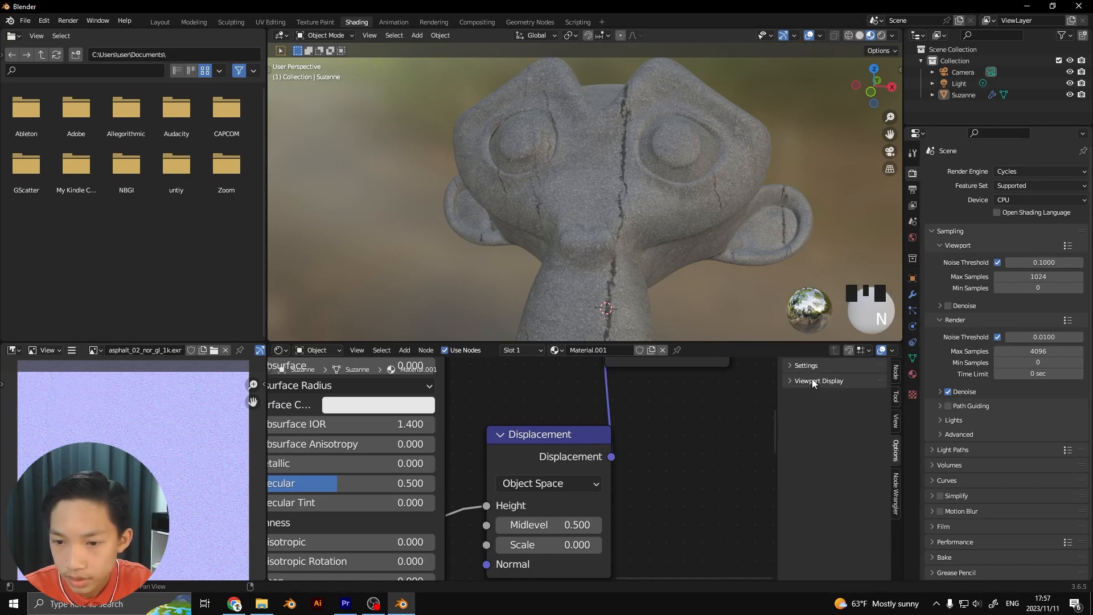
left_click(788, 366)
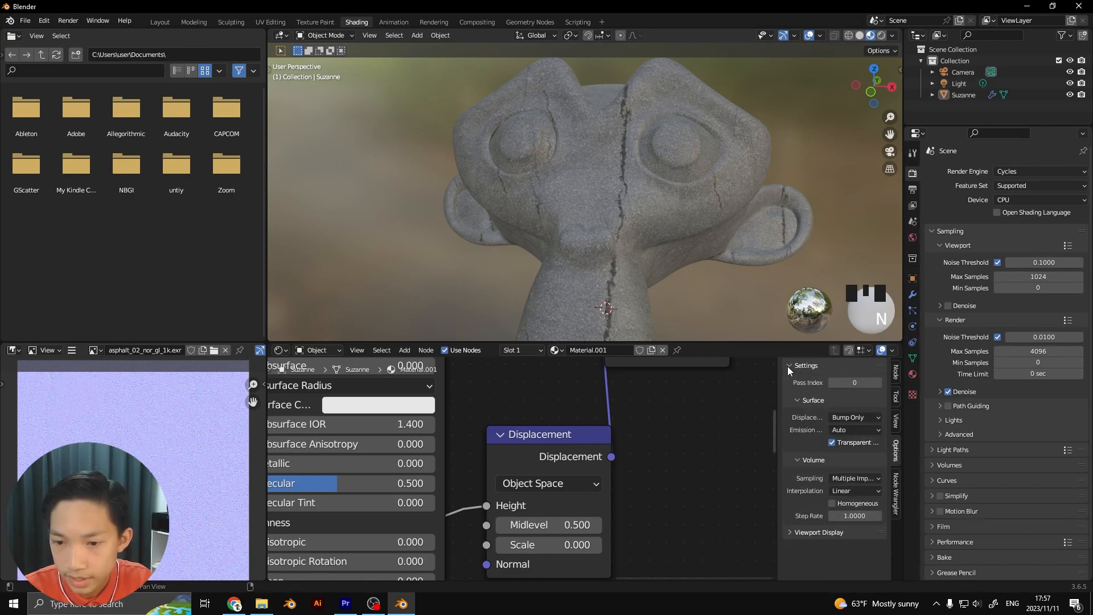
left_click(854, 418)
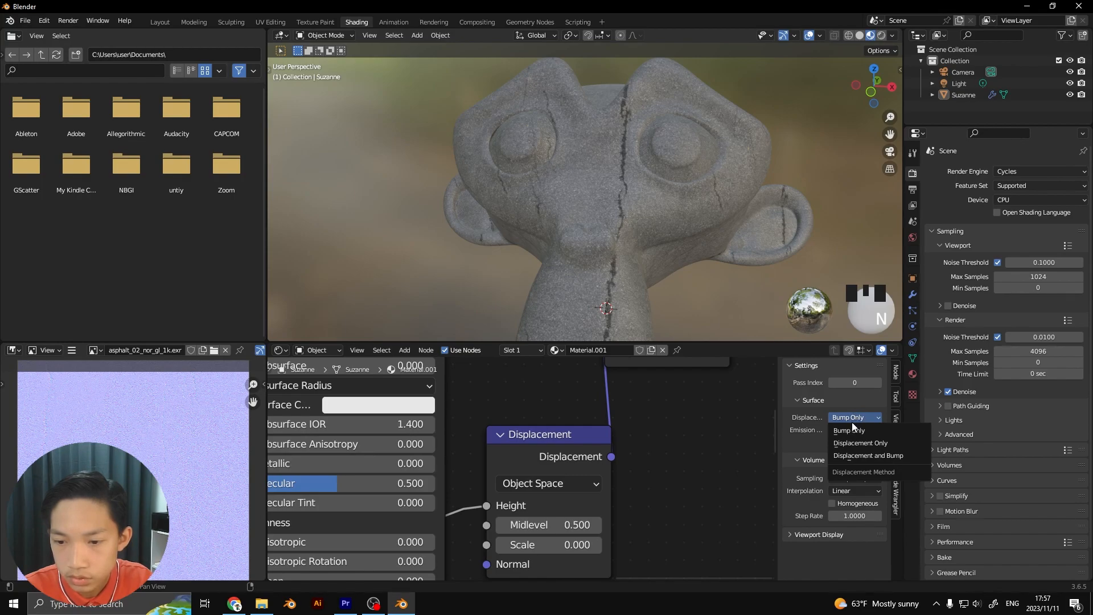
left_click(865, 459)
Try a Displacement node Scale of 1.2 and inspect the relief across the monkey's face
mouse_move(522, 545)
left_mouse_down()
mouse_move(549, 545)
mouse_move(526, 545)
mouse_move(539, 545)
left_mouse_up()
scroll(590, 269, "up", 4)
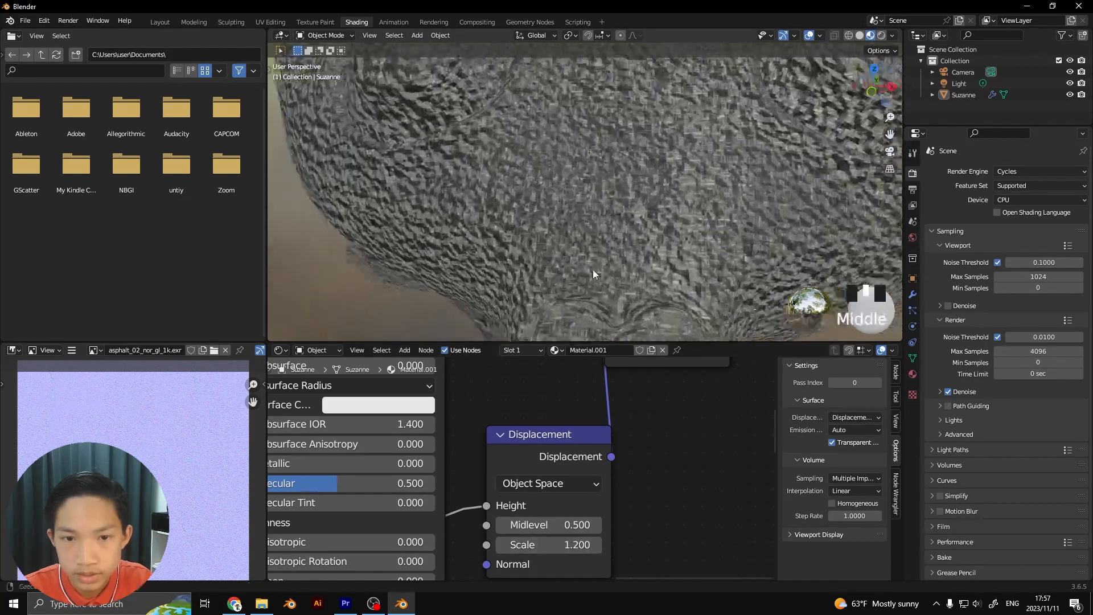
middle_click_drag(590, 269, 620, 272)
scroll(470, 426, "down", 2)
middle_click_drag(470, 425, 568, 398)
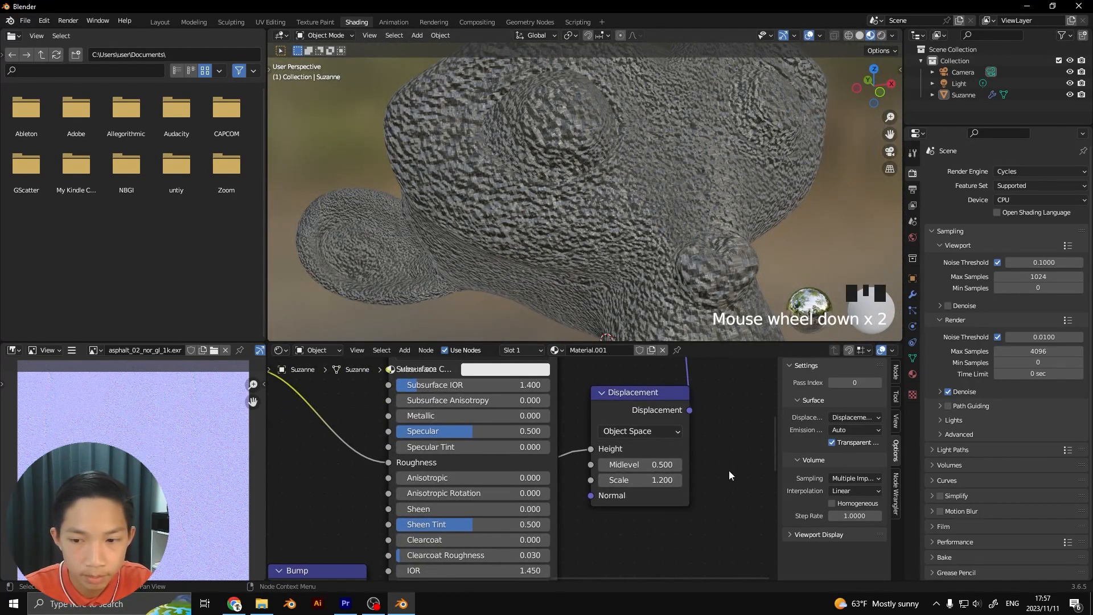
Review the material's displacement method options and examine the head's relief up close and from the side
left_click(852, 420)
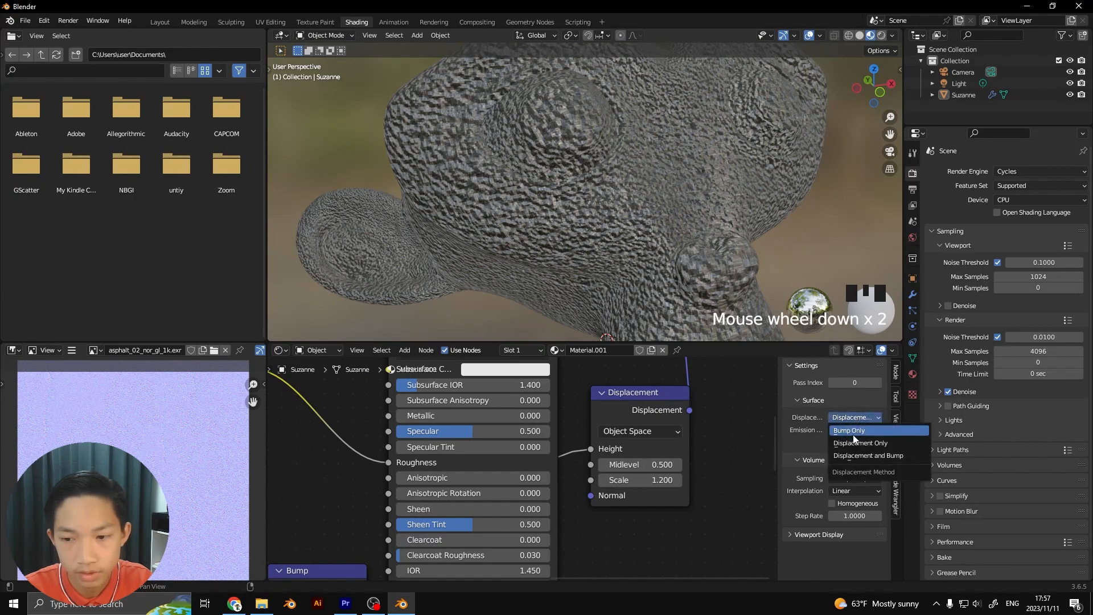
left_click(852, 435)
scroll(634, 234, "up", 3)
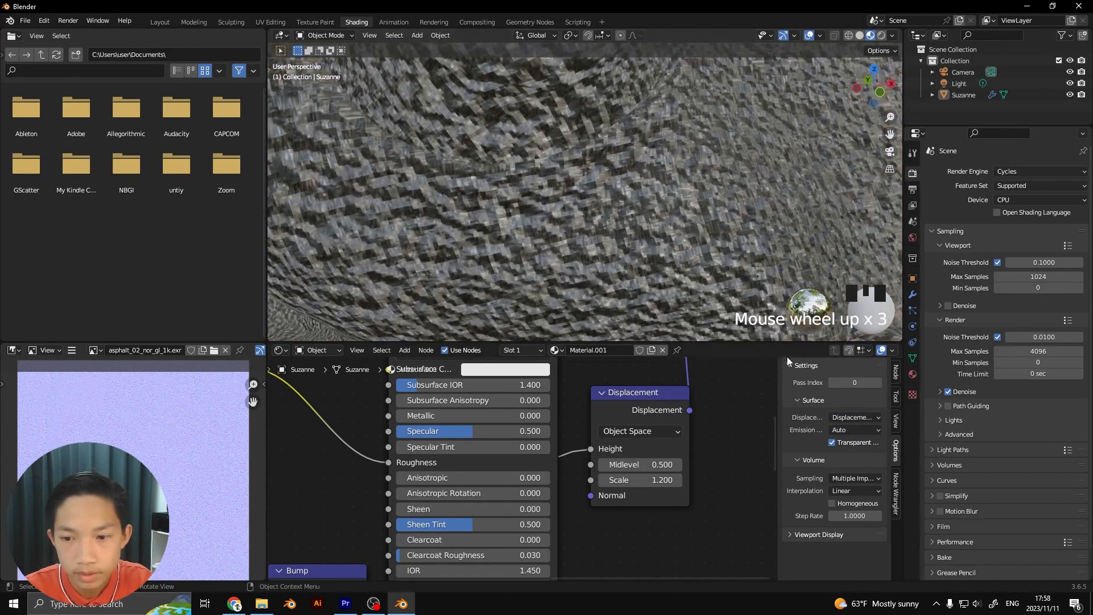
scroll(741, 292, "down", 2)
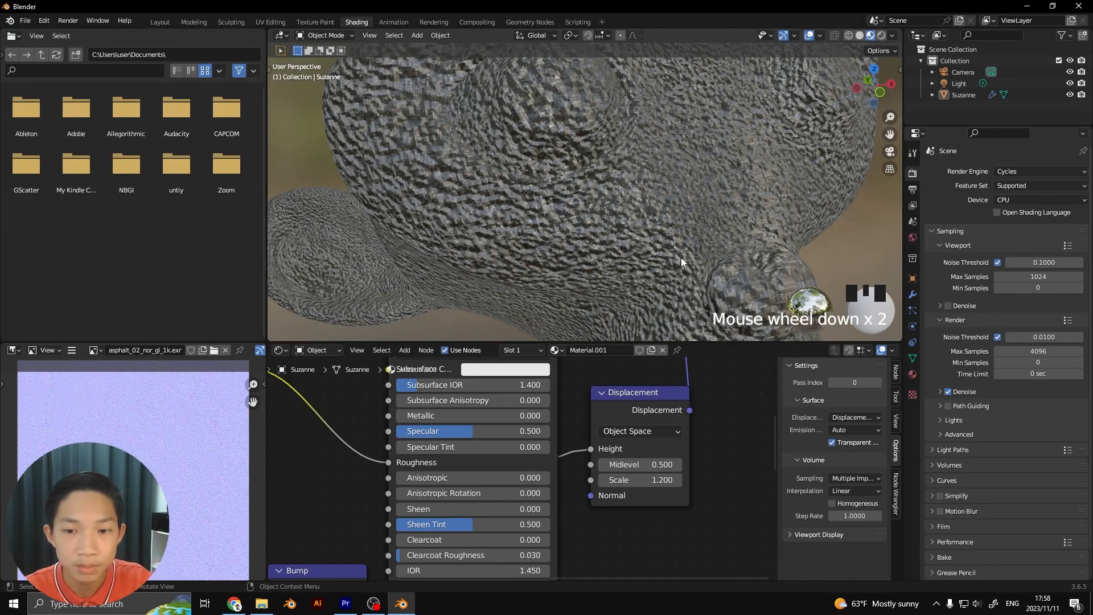
scroll(678, 254, "down", 2)
middle_click_drag(589, 227, 648, 218)
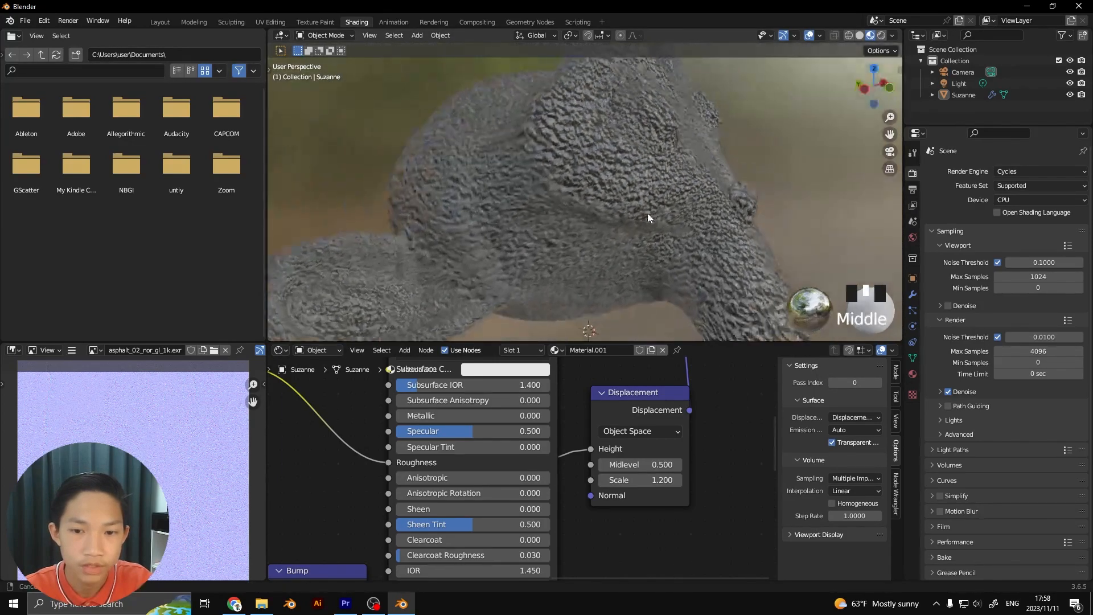
scroll(768, 408, "up", 1)
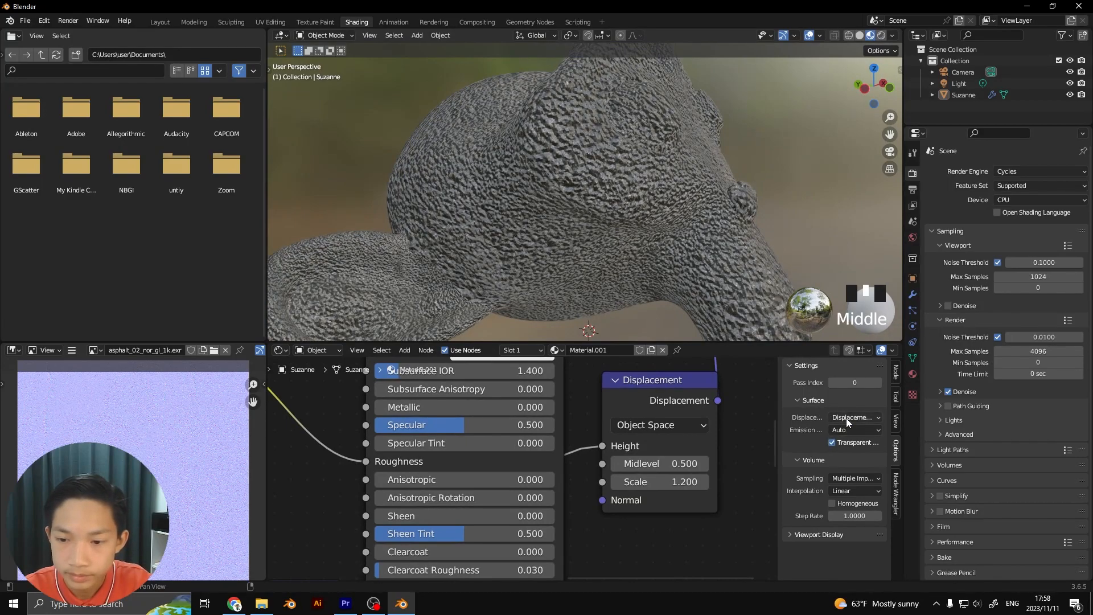
Reset the Displacement node's Scale to 0 and preview the head in rendered viewport shading
mouse_move(654, 481)
left_mouse_down()
mouse_move(592, 482)
mouse_move(655, 481)
left_mouse_up()
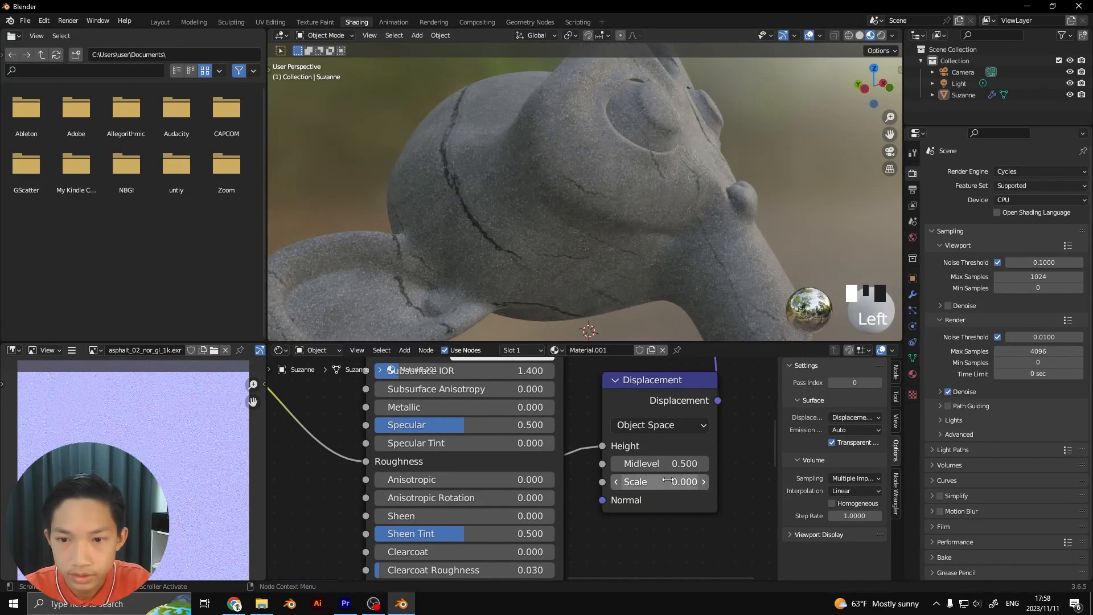
left_click(881, 35)
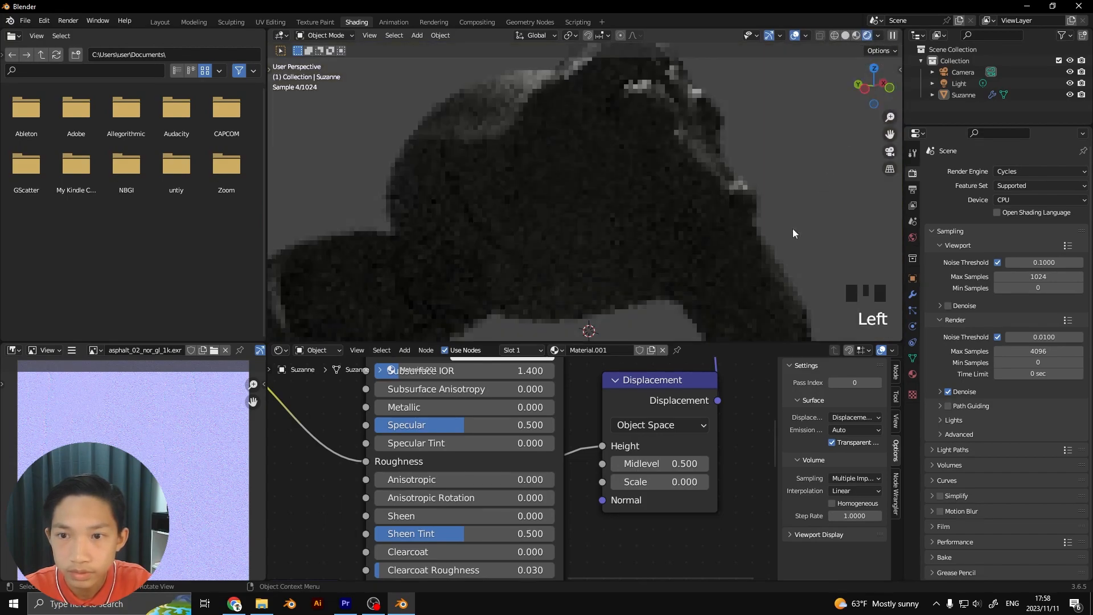
middle_click_drag(678, 245, 637, 303)
scroll(629, 285, "up", 4)
Set the Cycles render device to GPU Compute
middle_click_drag(631, 262, 894, 53, "shift")
left_click(996, 200)
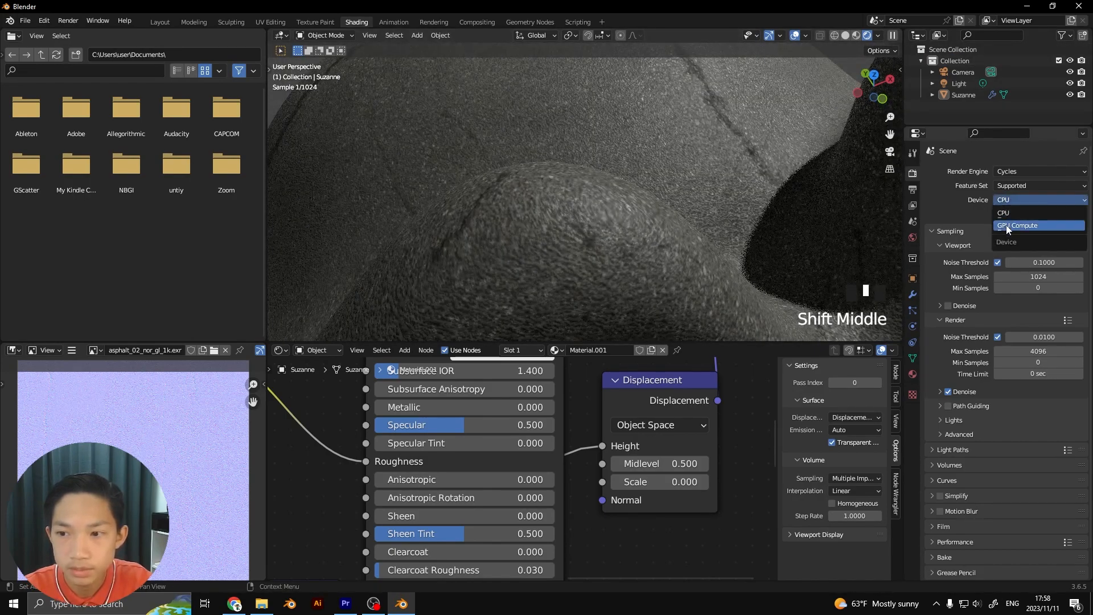
left_click(1018, 225)
Set the Displacement node's Scale to 0.1 and check the rendered relief on the head
scroll(722, 139, "up", 1)
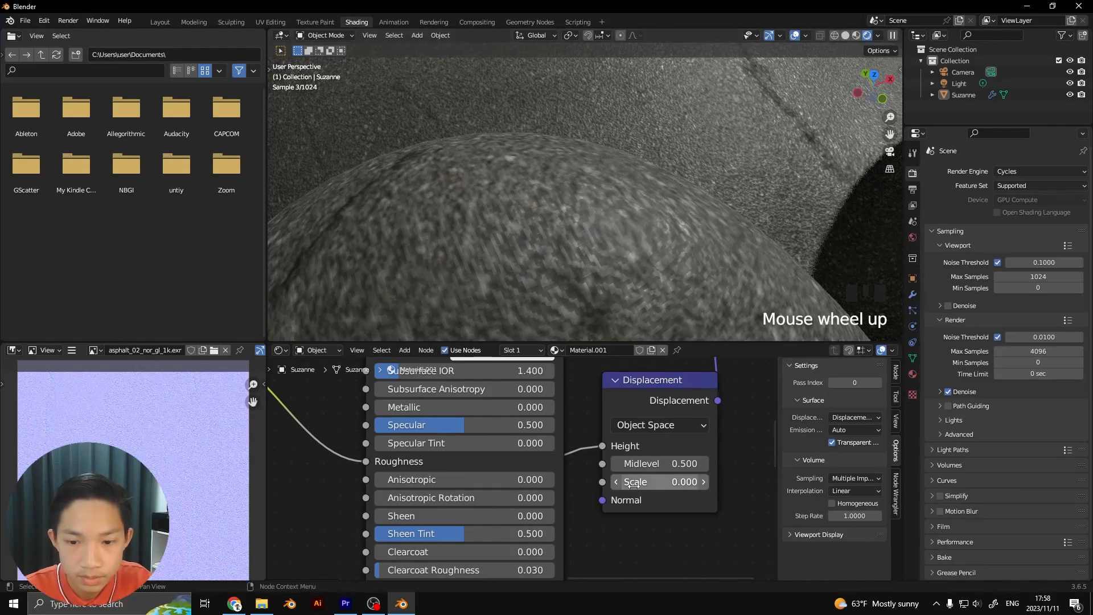
left_click(703, 482)
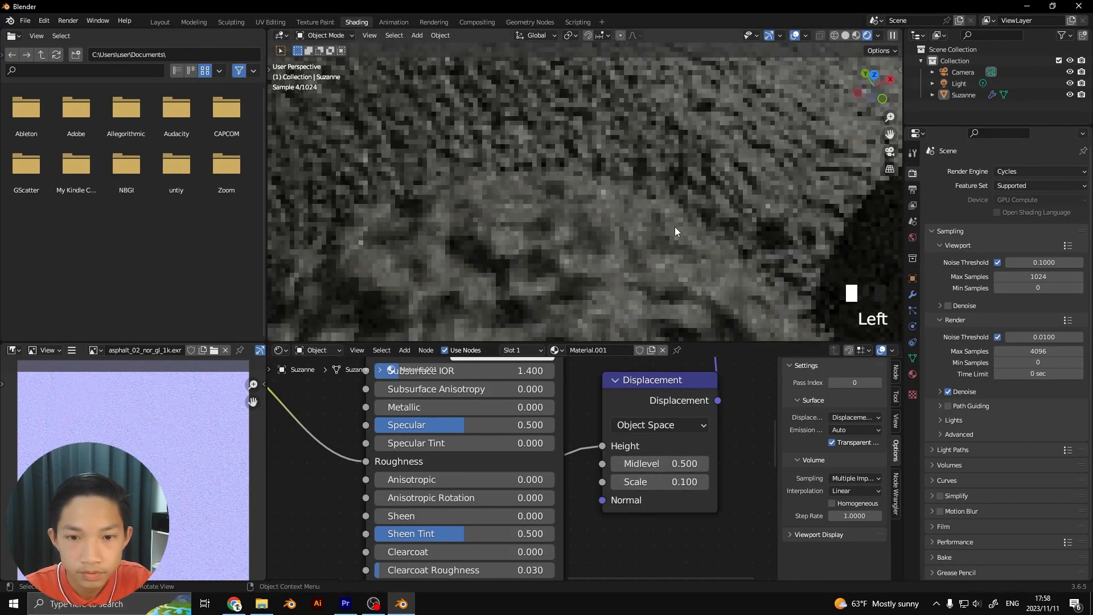
scroll(674, 226, "down", 2)
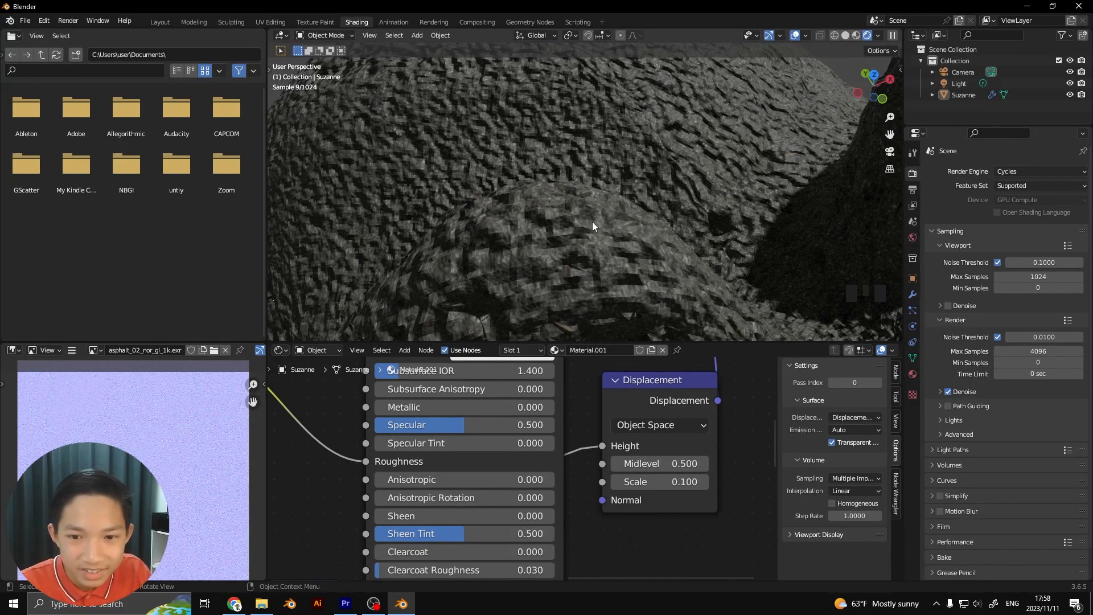
scroll(592, 221, "down", 3)
Enable viewport denoising and raise the Displacement node's Scale to 0.2
middle_click_drag(603, 193, 669, 223)
left_click(948, 306)
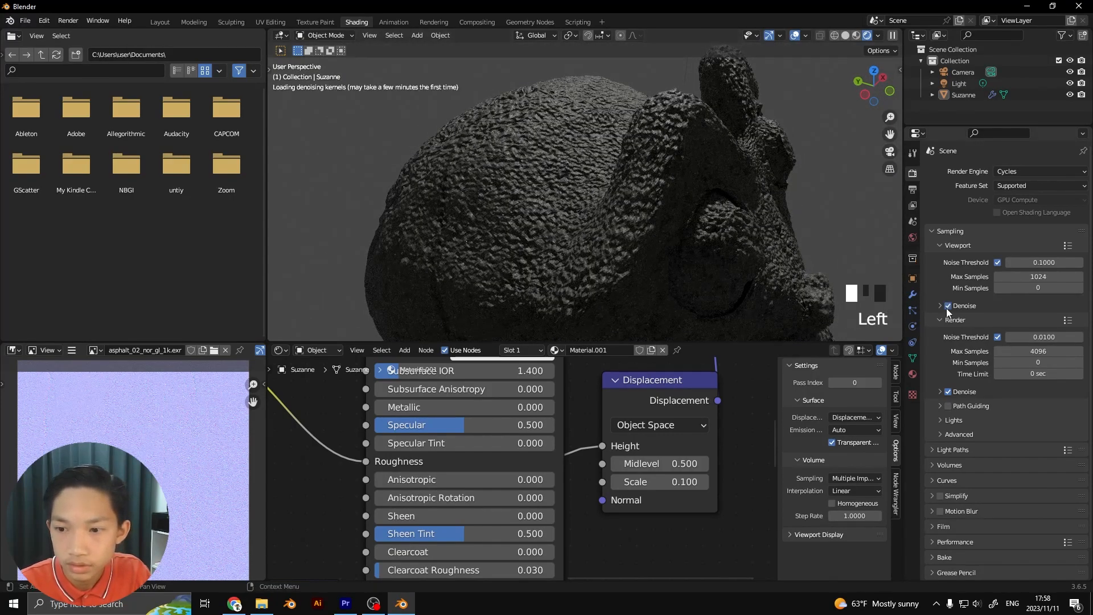
left_click(704, 482)
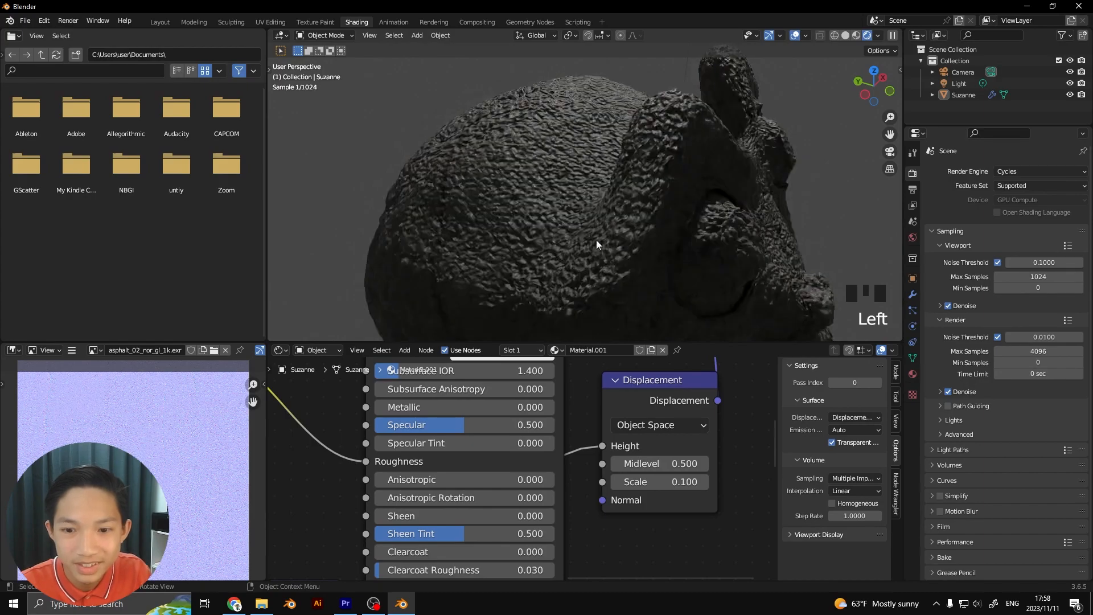
left_click(704, 481)
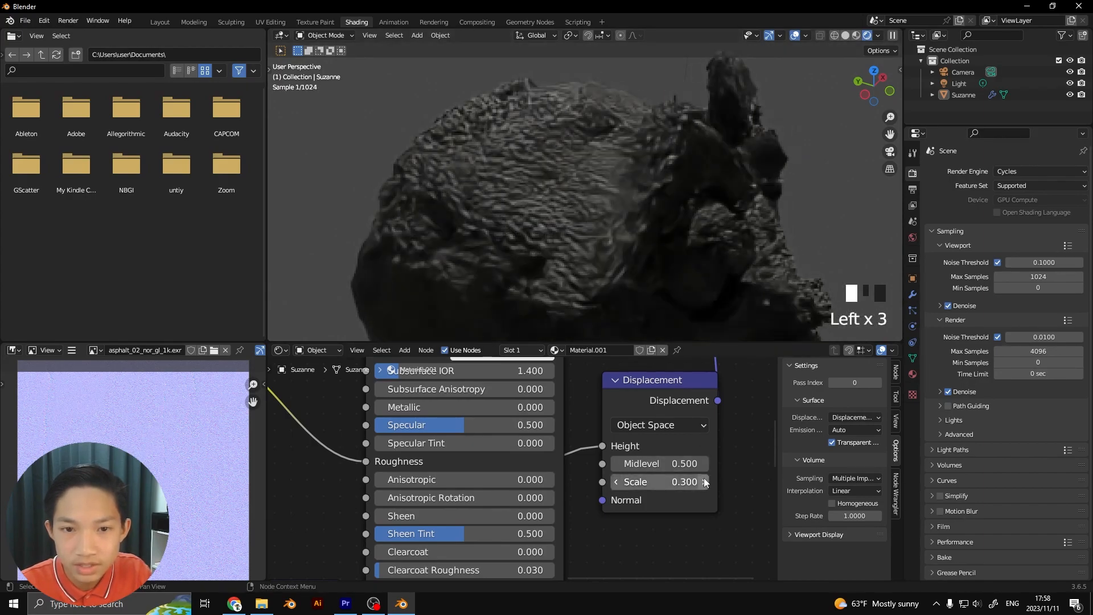
left_click(616, 482)
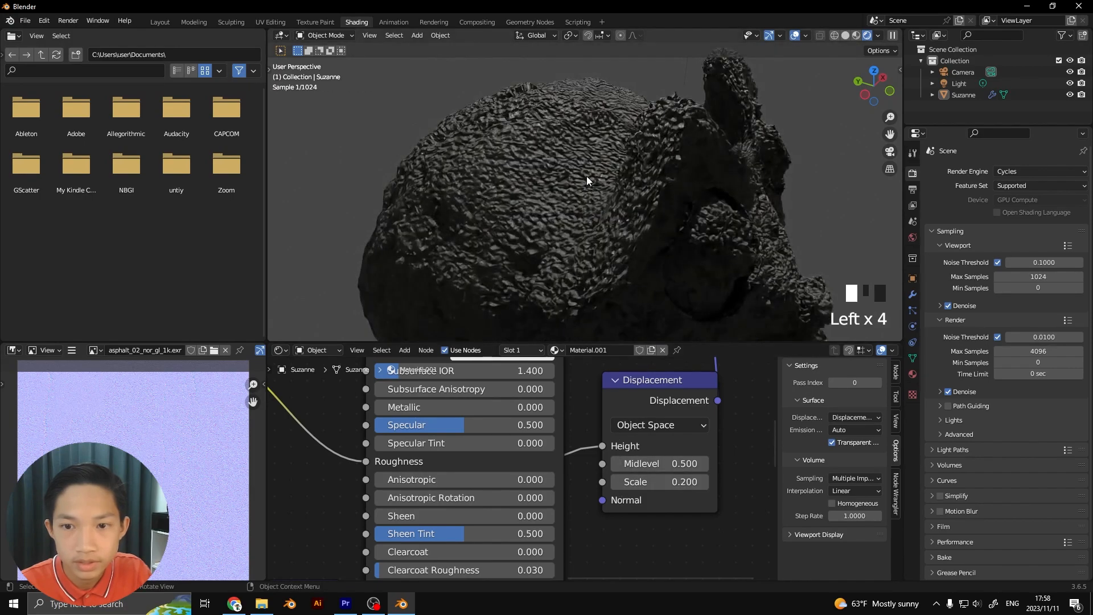
Reduce the Displacement node's Scale to 0.1 and check the rendered relief on the head from several sides
scroll(587, 176, "down", 1)
middle_click_drag(590, 259, 695, 257)
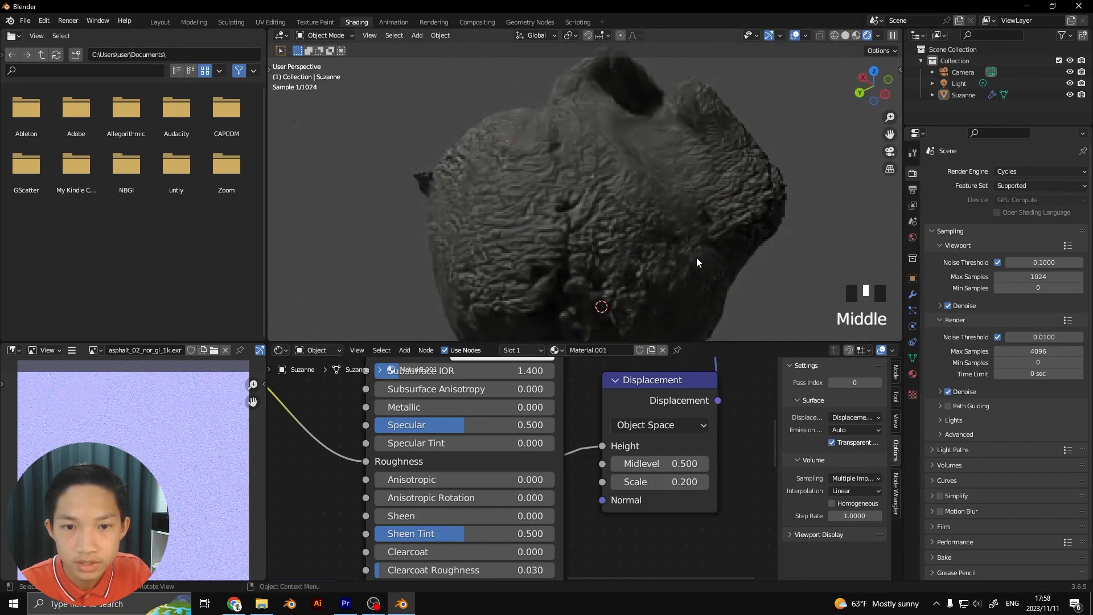
middle_click_drag(572, 220, 474, 182)
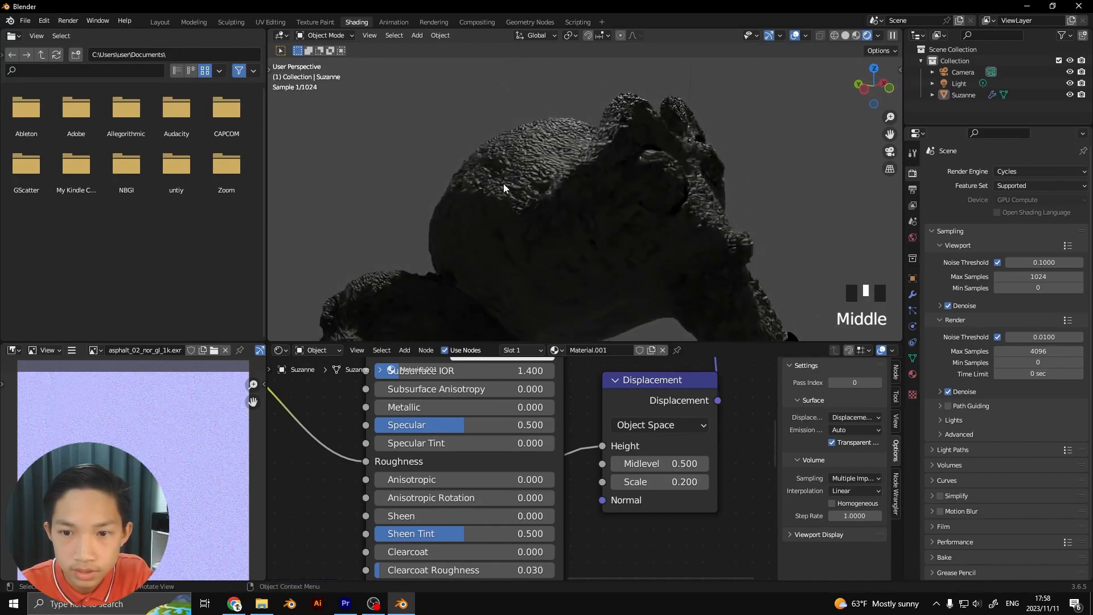
left_click(610, 481)
left_click(611, 482)
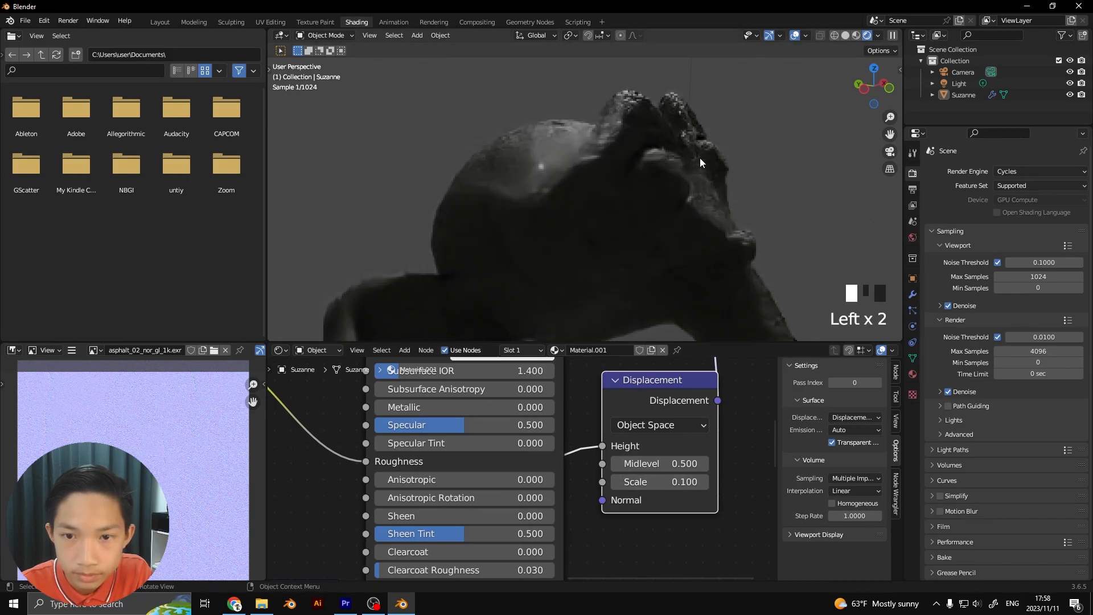
scroll(699, 158, "down", 2)
middle_click_drag(698, 159, 653, 159)
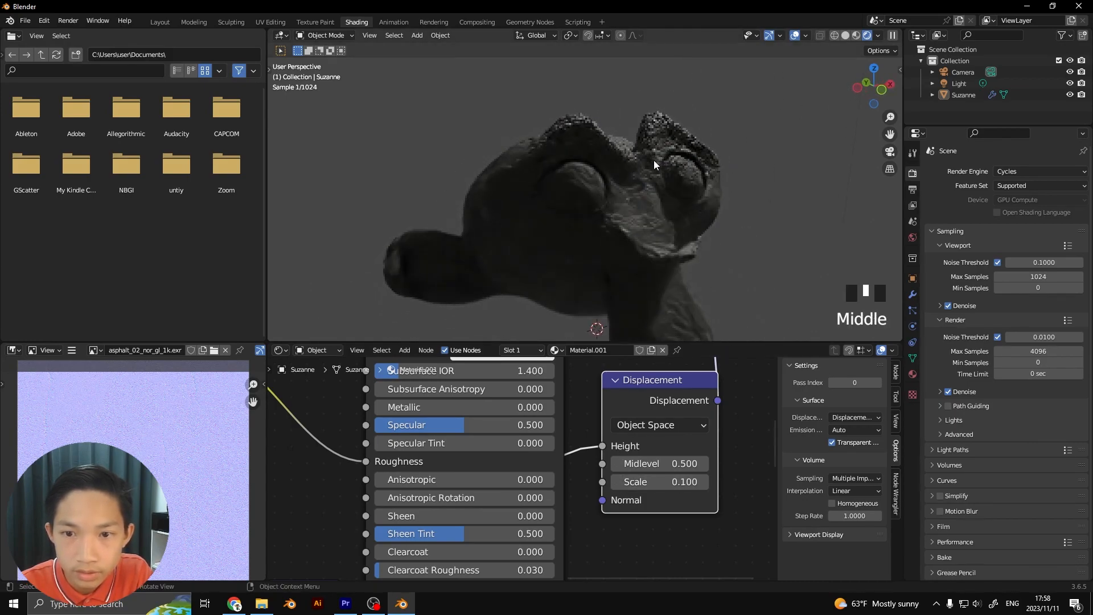
scroll(657, 159, "down", 1)
scroll(657, 180, "up", 1)
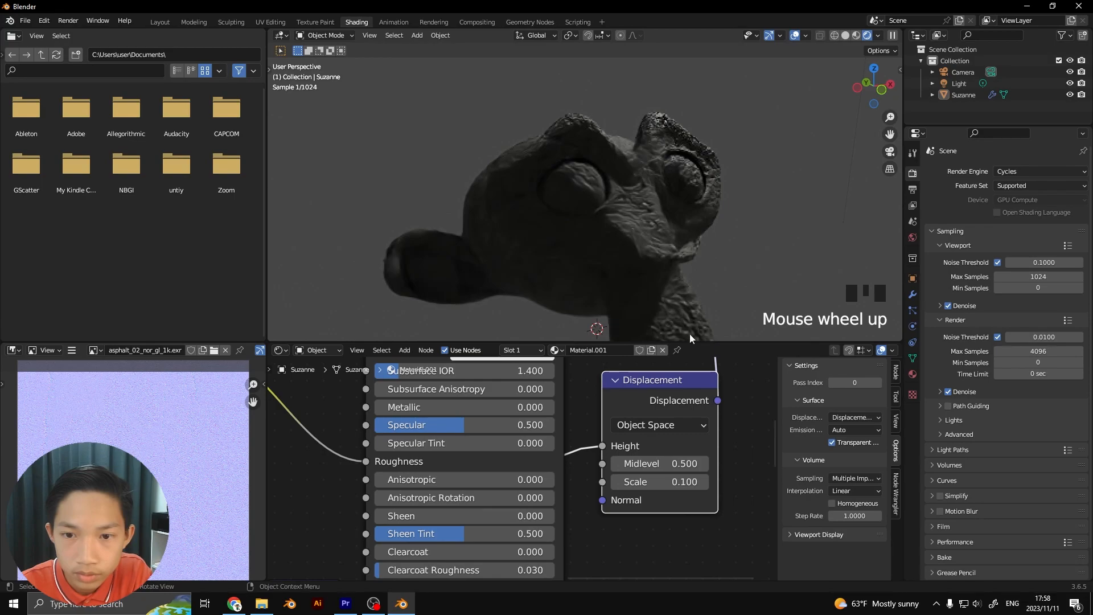
Set the Displacement node's Scale to 0.05 and check the rendered relief on the face
left_click(658, 482)
type("0.05")
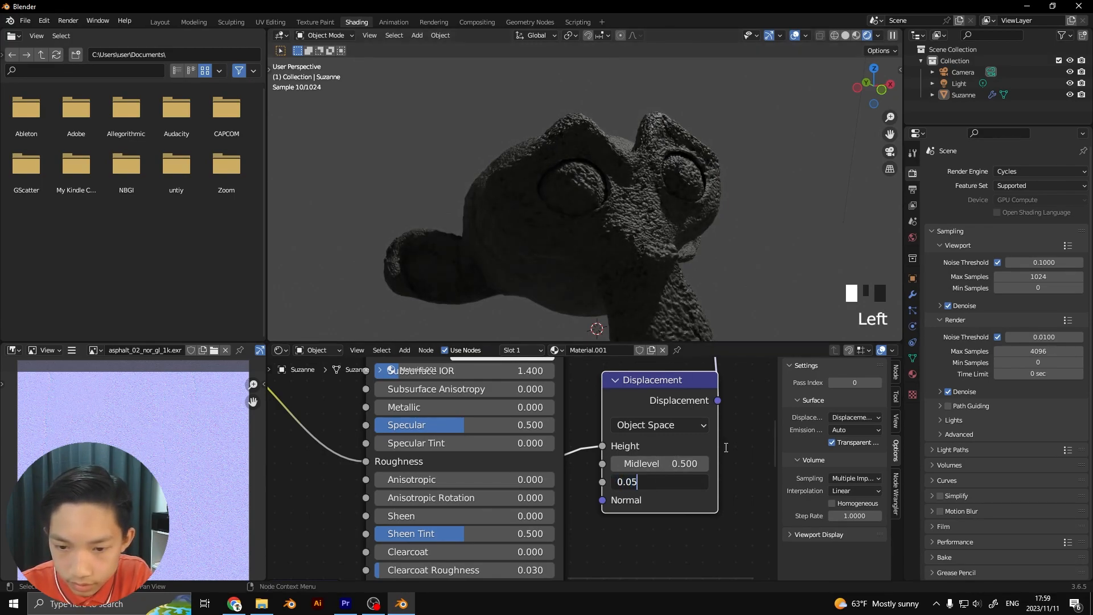
key("Return")
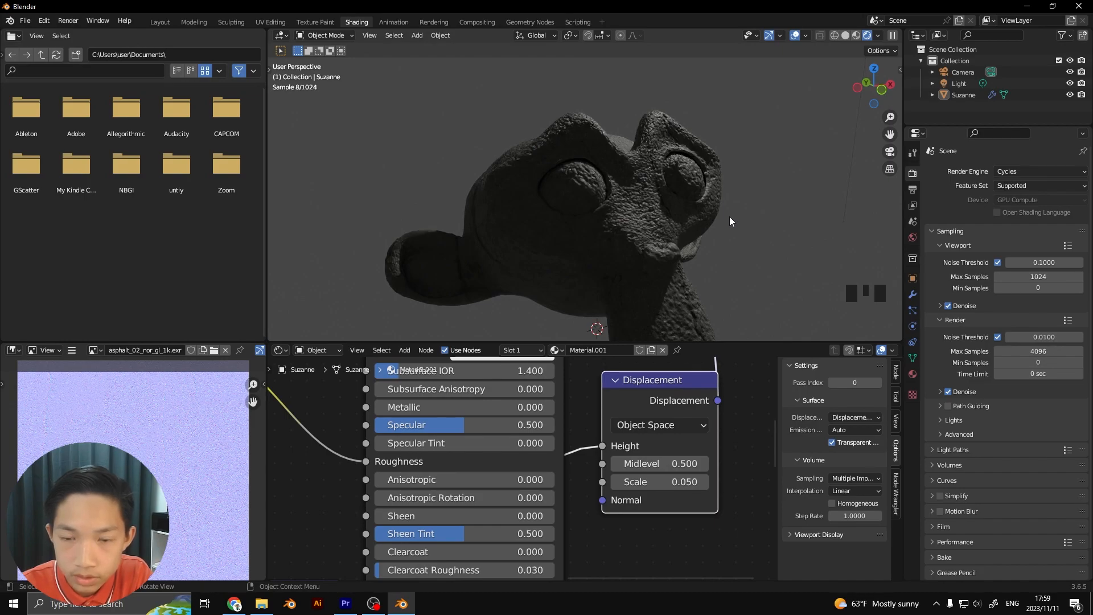
middle_click_drag(729, 216, 664, 216)
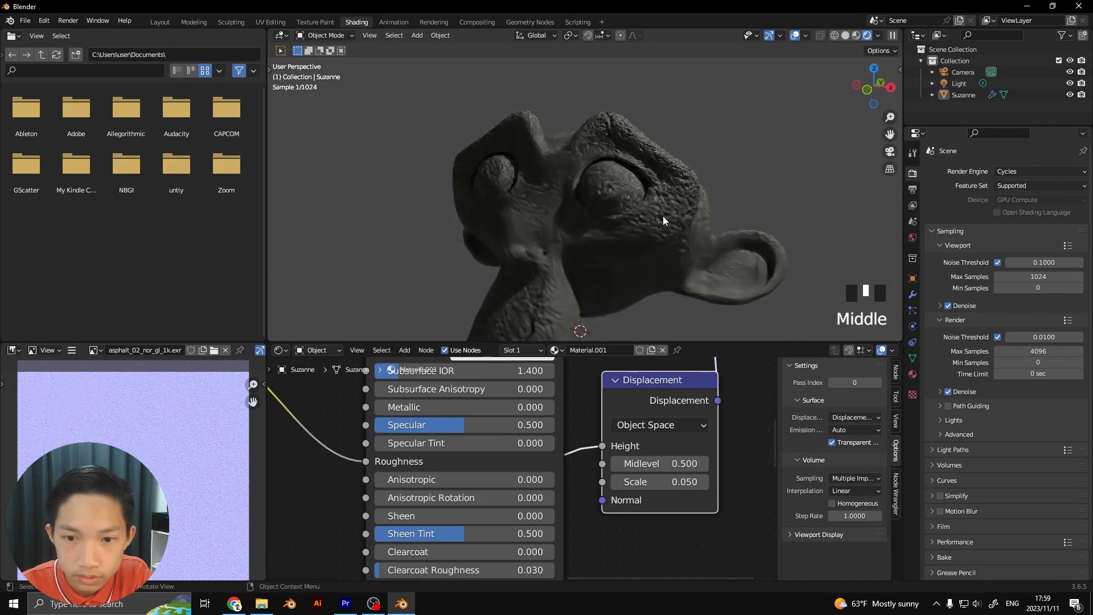
scroll(658, 217, "down", 2)
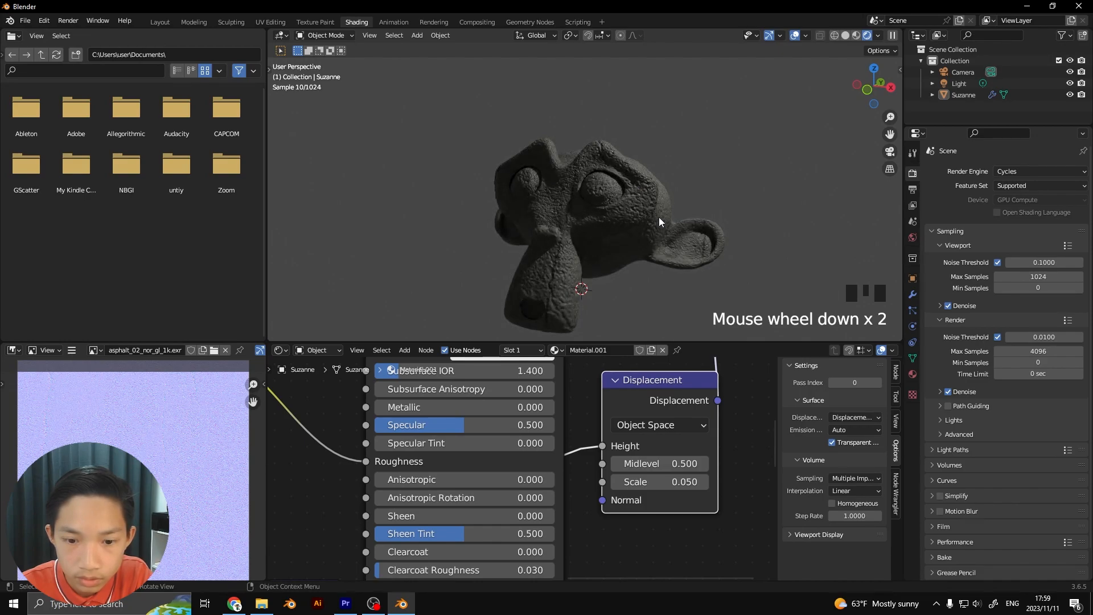
Switch the asphalt displacement texture's projection to Box and set its Blend to 0.082
scroll(592, 459, "down", 4)
middle_click_drag(592, 447, 704, 389)
scroll(575, 527, "down", 2)
middle_click_drag(554, 563, 643, 381)
middle_click_drag(547, 526, 561, 505)
scroll(533, 528, "up", 3)
middle_click_drag(503, 524, 517, 488)
left_click(509, 492)
left_click(490, 518)
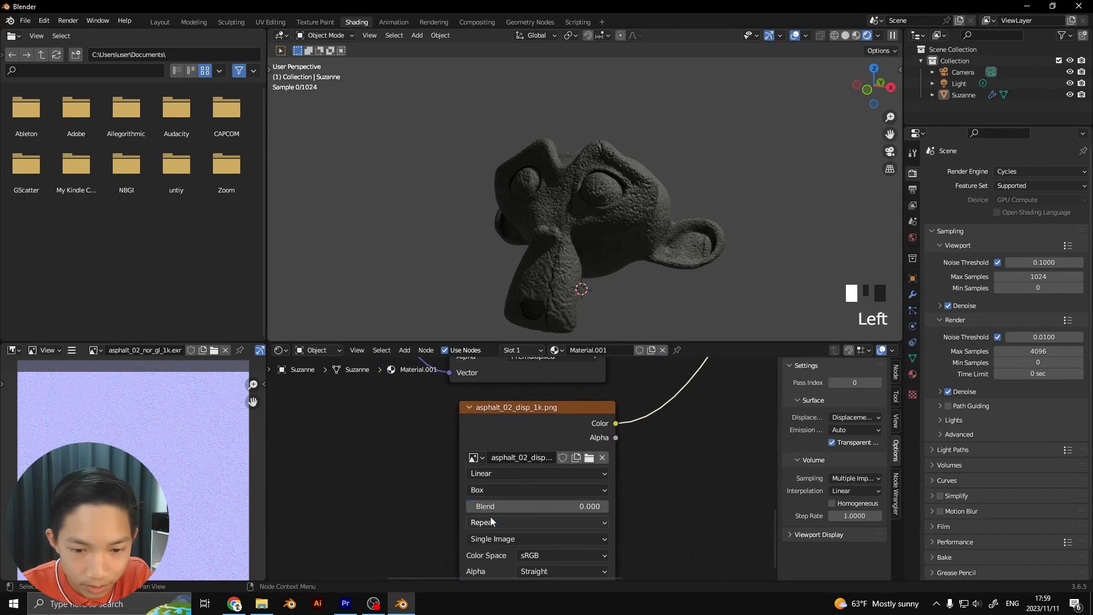
left_click_drag(480, 506, 478, 507)
left_click(701, 470)
Link the Mapping node's Vector output to the Vector input of the asphalt displacement texture
scroll(700, 469, "down", 2)
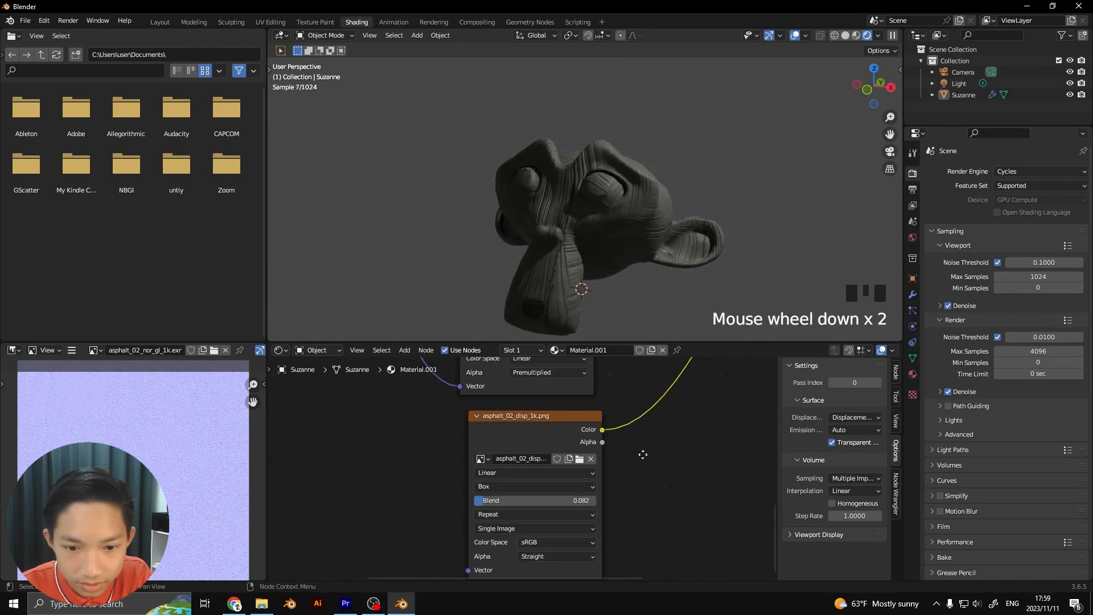
middle_click_drag(527, 473, 626, 481)
scroll(568, 511, "down", 9)
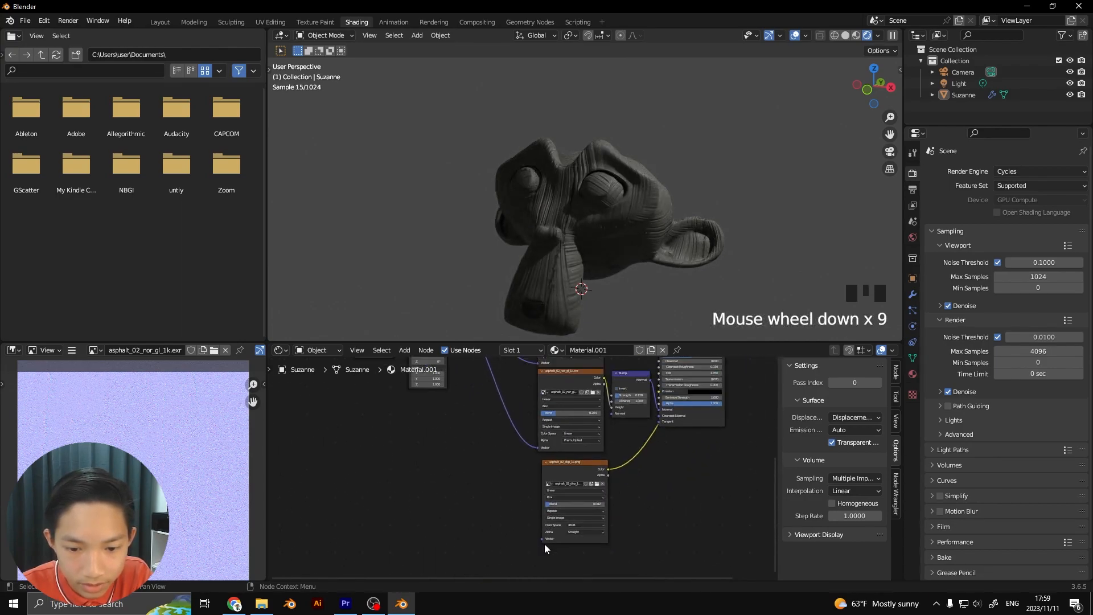
mouse_move(541, 539)
left_mouse_down()
mouse_move(476, 384)
mouse_move(459, 394)
mouse_move(450, 374)
mouse_move(449, 405)
mouse_move(534, 581)
mouse_move(541, 527)
left_mouse_up()
left_click(459, 400)
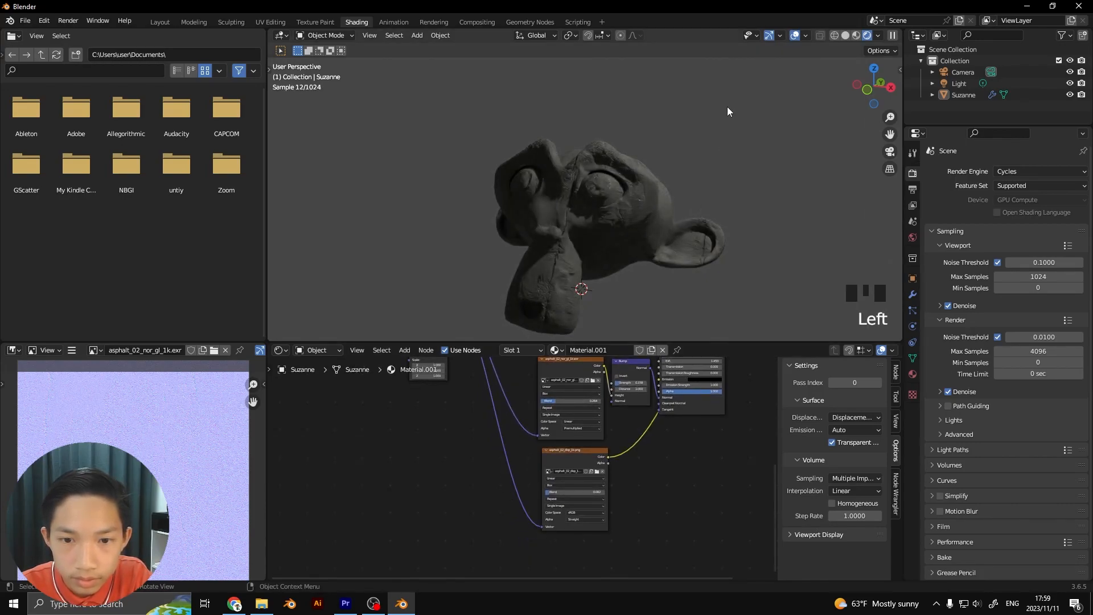
Go to the Layout workspace, select the monkey head and frame it to inspect the rendered asphalt surface
left_click(160, 21)
key("Left")
key("Left")
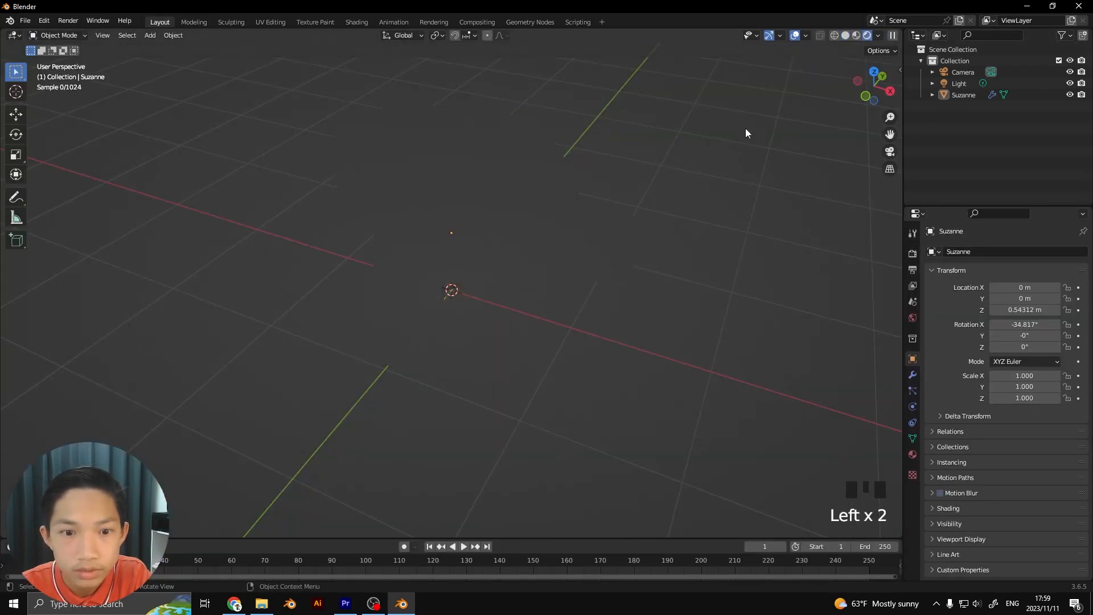
scroll(691, 138, "up", 1)
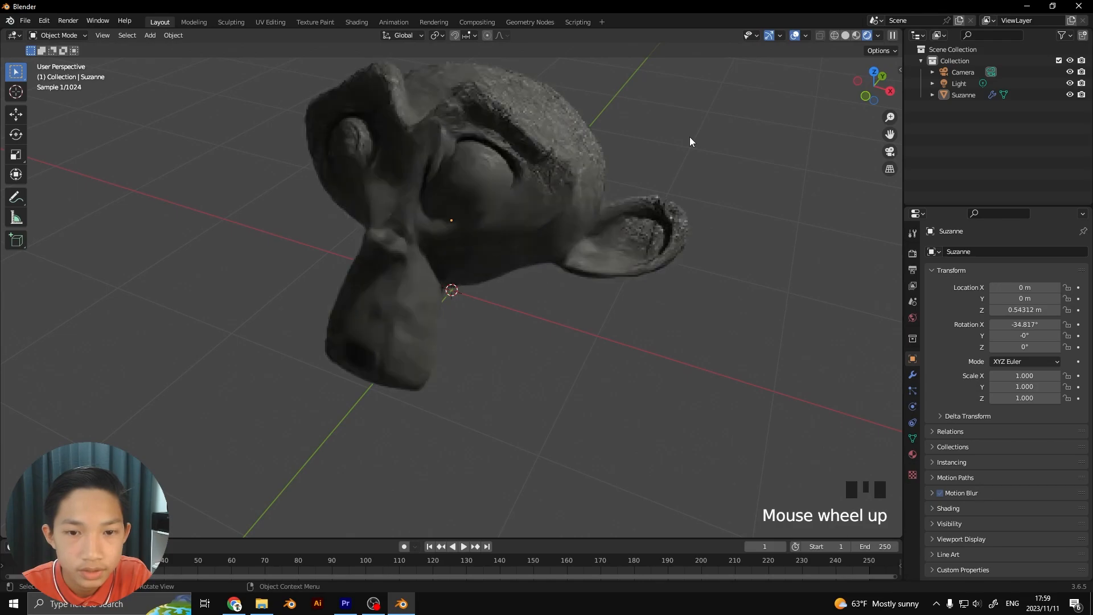
left_click(562, 180)
key("KP_Decimal")
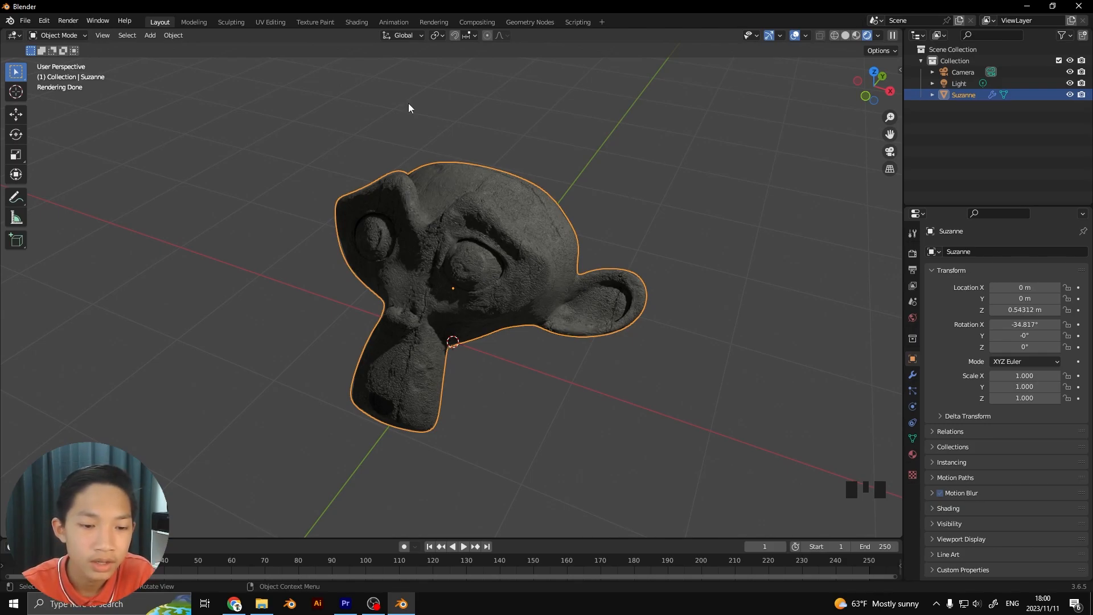
Return to the Shading workspace and examine how the asphalt texture nodes connect to the material
left_click(357, 22)
mouse_move(535, 445)
middle_mouse_down()
mouse_move(576, 463)
mouse_move(523, 511)
middle_mouse_up()
scroll(569, 472, "down", 2)
scroll(523, 512, "down", 1)
left_click_drag(439, 446, 435, 439)
scroll(571, 448, "up", 5)
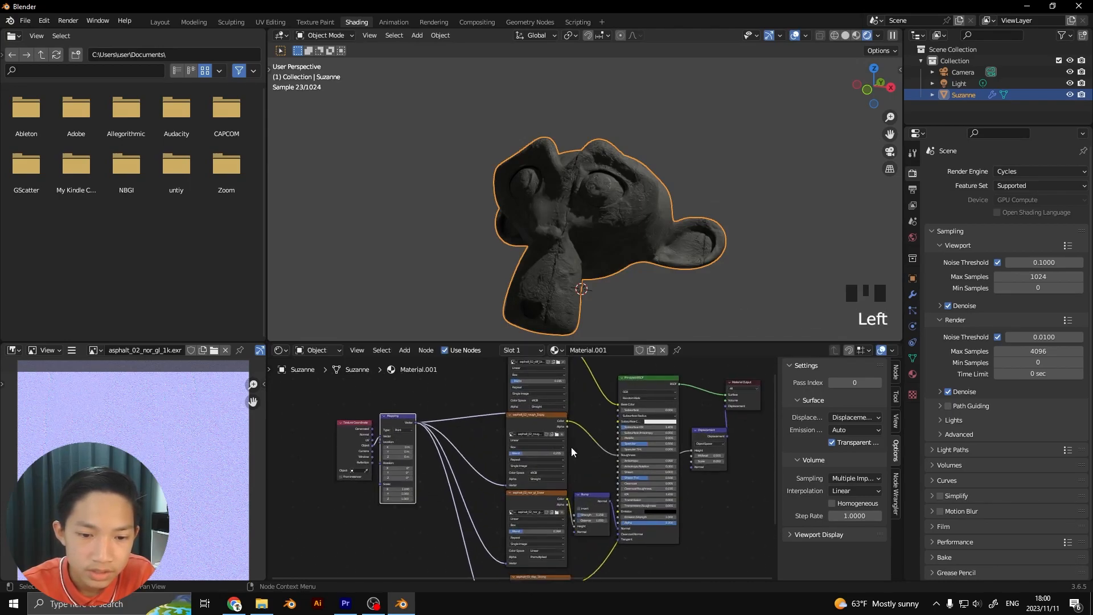
scroll(572, 446, "up", 1)
scroll(565, 450, "down", 1)
scroll(564, 451, "down", 2)
middle_click_drag(565, 451, 524, 408)
scroll(525, 458, "up", 2)
middle_click_drag(525, 461, 542, 425)
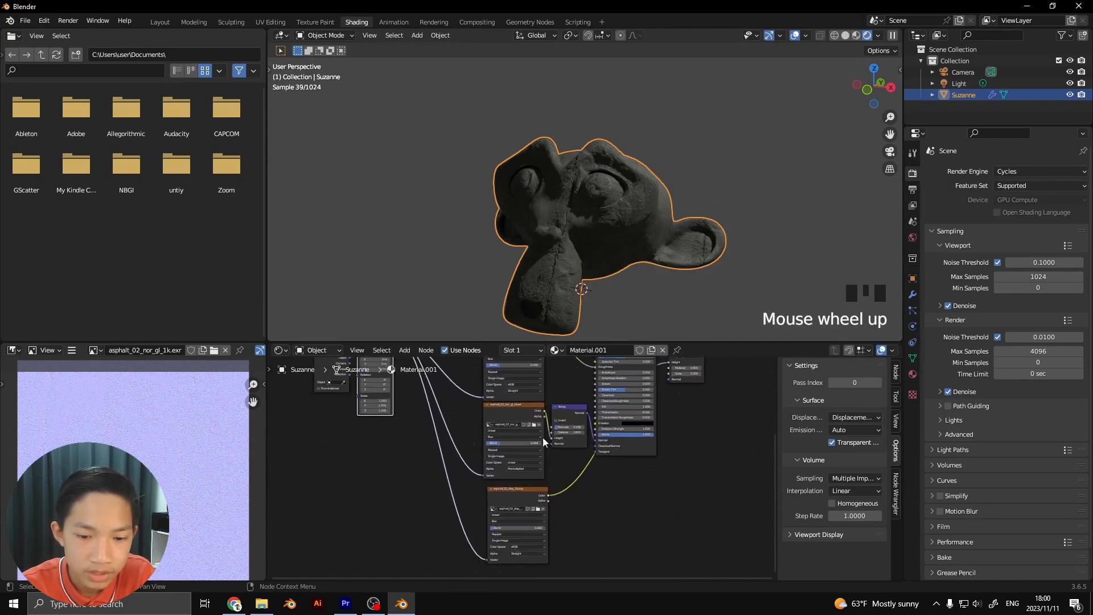
scroll(482, 487, "up", 1)
Collapse and re-expand the displacement texture node, then select the diffuse texture node and review the node tree
left_click(486, 490)
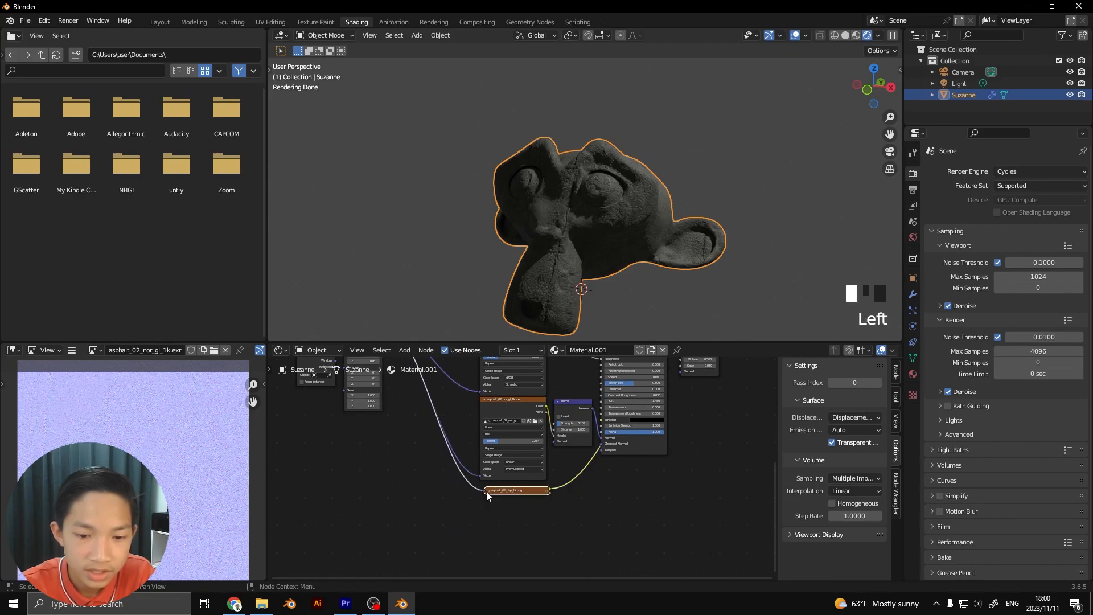
left_click(487, 490)
left_click_drag(490, 490, 491, 482)
middle_click_drag(492, 482, 483, 509)
scroll(484, 508, "down", 1)
middle_click_drag(494, 367, 505, 412)
scroll(471, 424, "down", 1)
scroll(504, 413, "up", 5)
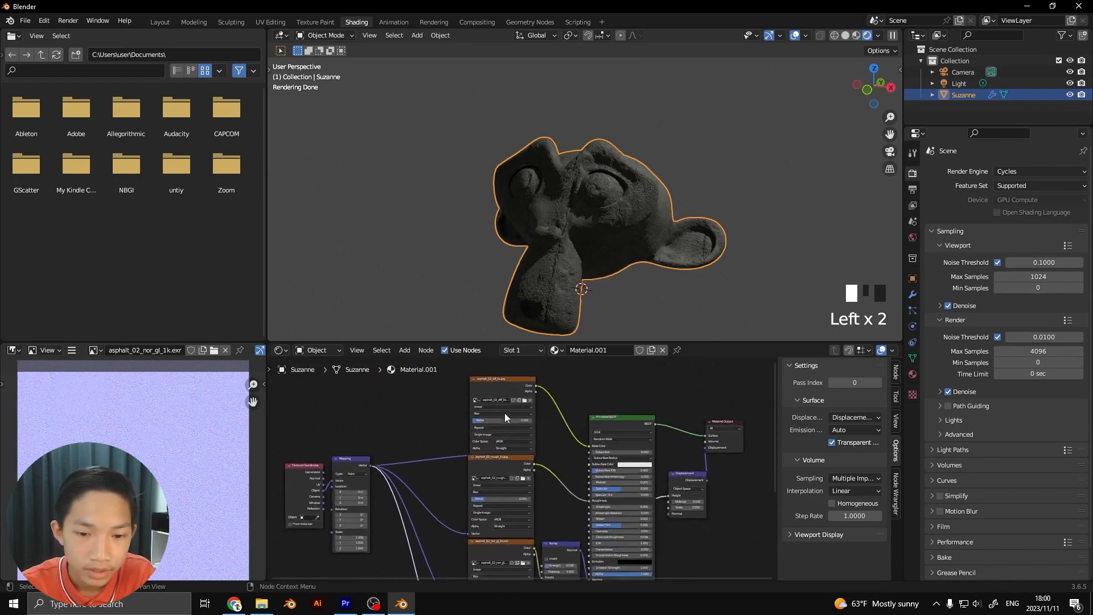
left_click_drag(498, 373, 495, 371)
left_click(395, 421)
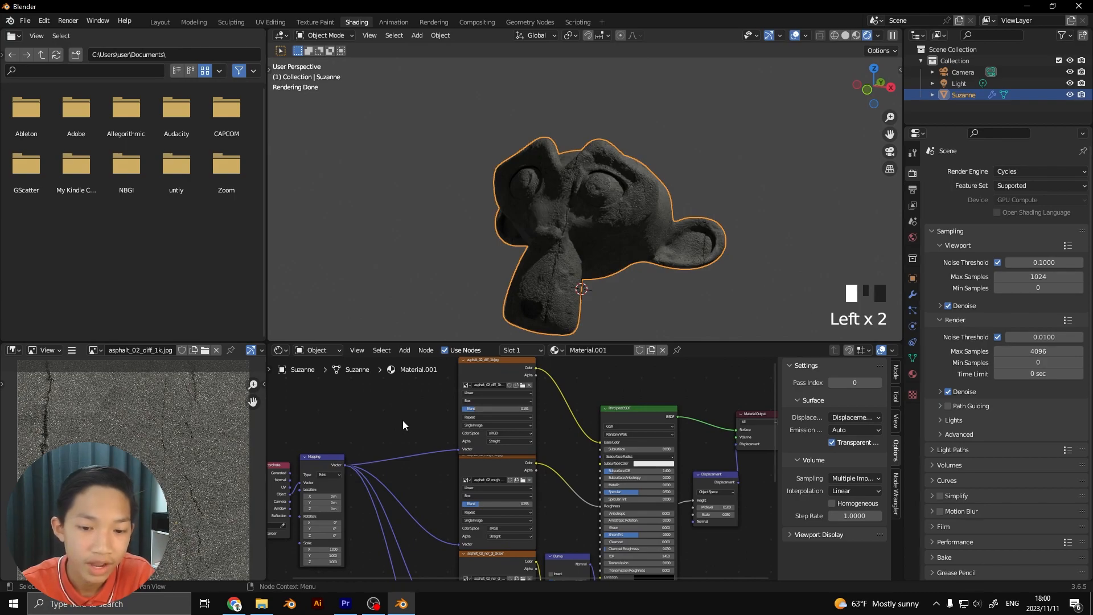
scroll(404, 424, "down", 3)
middle_click_drag(495, 453, 493, 369)
scroll(516, 402, "down", 4)
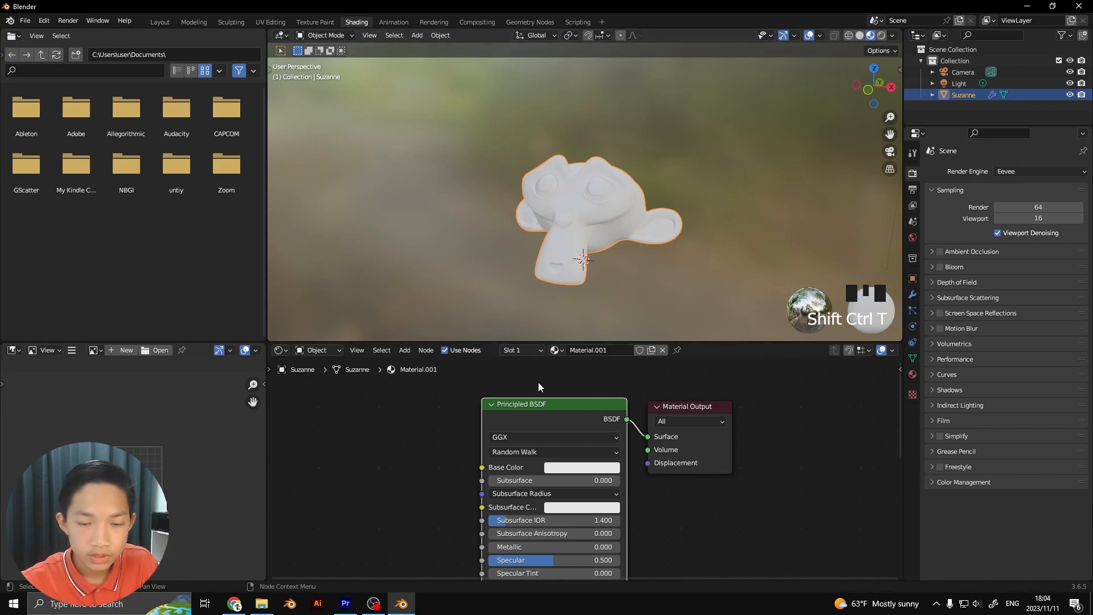
Run Principled Texture Setup on the Principled BSDF with the coast_sand_rocks_02 diffuse, displacement, normal and roughness 1k maps
scroll(541, 384, "up", 2)
left_click(522, 389)
left_click(503, 442)
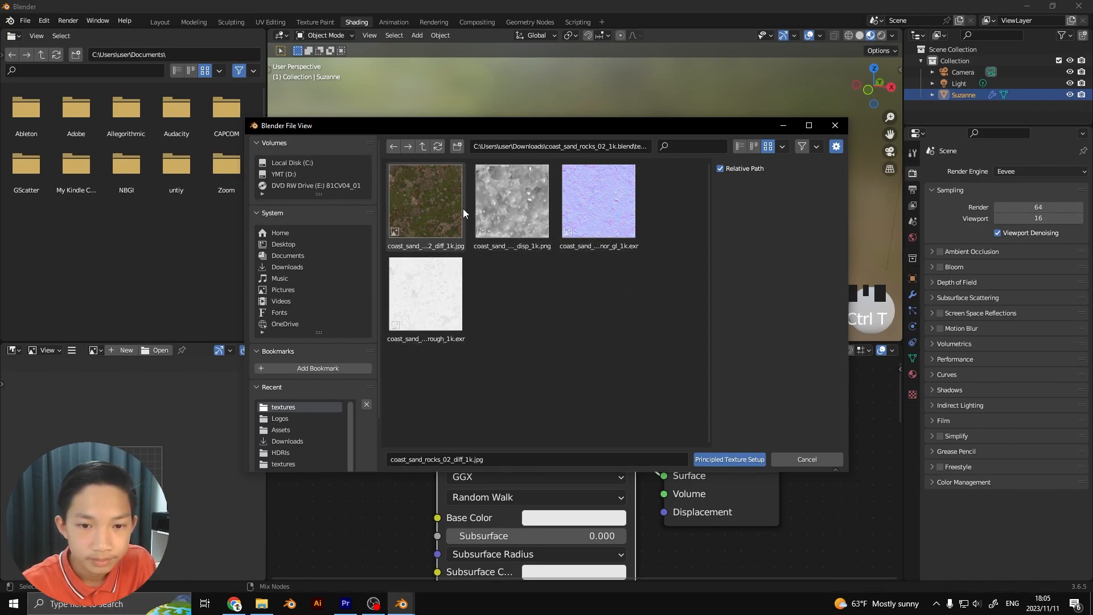
left_click_drag(657, 318, 396, 179)
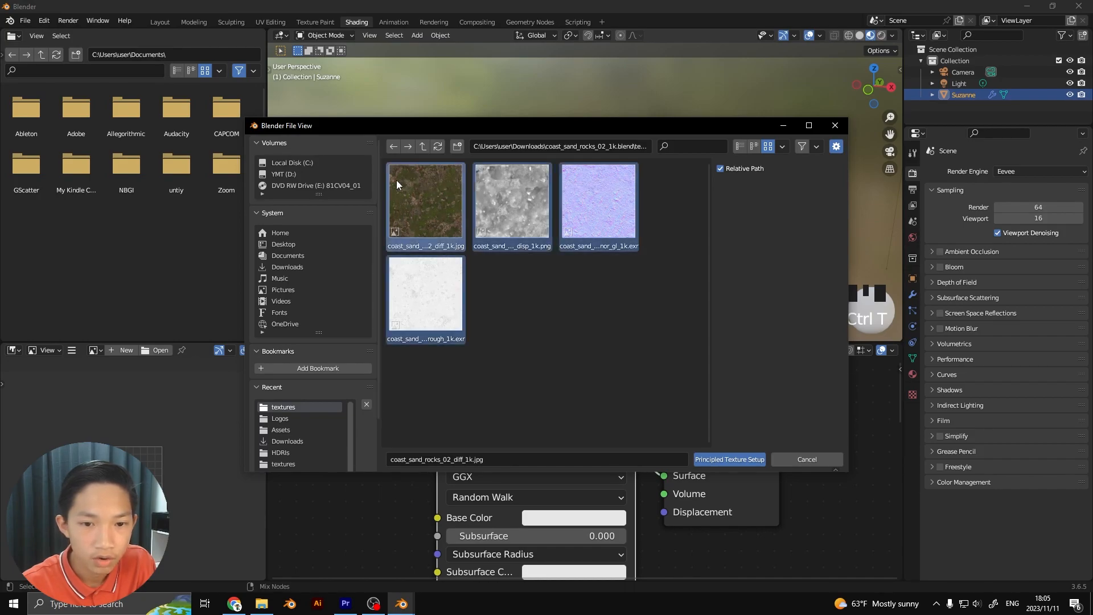
left_click(722, 460)
Examine the node tree built by the texture setup and how the rock texture looks on the head
scroll(505, 441, "down", 3)
scroll(510, 487, "down", 3)
middle_click_drag(510, 488, 630, 446)
scroll(517, 398, "down", 2)
scroll(567, 412, "down", 1)
left_click(623, 412)
scroll(622, 411, "up", 1)
scroll(524, 267, "down", 1)
middle_click_drag(524, 267, 593, 314)
scroll(590, 284, "up", 3)
scroll(636, 466, "down", 1)
middle_click_drag(636, 466, 598, 466)
scroll(530, 405, "up", 1)
scroll(597, 445, "up", 5)
left_click_drag(546, 375, 554, 373)
left_click(390, 445)
scroll(405, 441, "down", 4)
middle_click_drag(419, 425, 455, 379)
scroll(568, 241, "up", 3)
mouse_move(509, 227)
middle_mouse_down()
mouse_move(568, 240)
mouse_move(507, 222)
middle_mouse_up()
scroll(518, 391, "up", 3)
middle_click_drag(480, 458, 495, 483)
middle_click_drag(592, 466, 518, 452)
middle_click_drag(506, 409, 595, 378)
Feed the Mapping node's Vector input from the Texture Coordinate node's Object output instead of UV
scroll(547, 441, "up", 3)
middle_click_drag(548, 440, 574, 496)
scroll(552, 461, "up", 2)
middle_click_drag(551, 461, 603, 493)
middle_click_drag(483, 426, 490, 454)
scroll(491, 456, "up", 4)
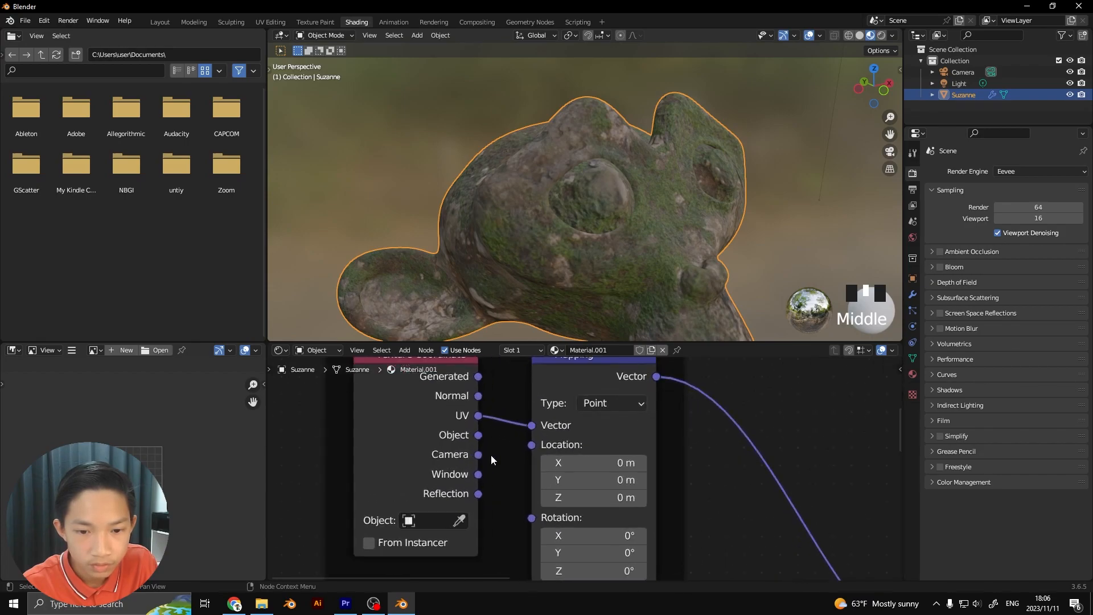
scroll(490, 455, "up", 1)
left_click_drag(516, 414, 450, 425)
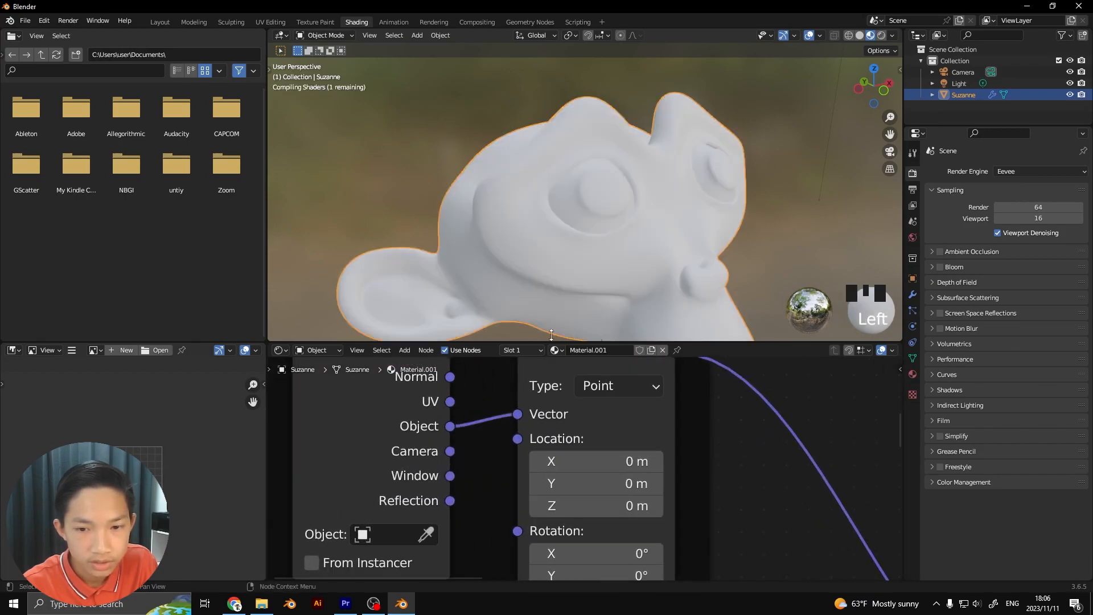
Set the base color texture's projection to Box
scroll(555, 238, "down", 2)
scroll(565, 269, "down", 2)
scroll(723, 417, "down", 1)
middle_click_drag(728, 418, 577, 450)
middle_click_drag(709, 452, 494, 449)
scroll(496, 448, "down", 2)
middle_click_drag(559, 396, 423, 476)
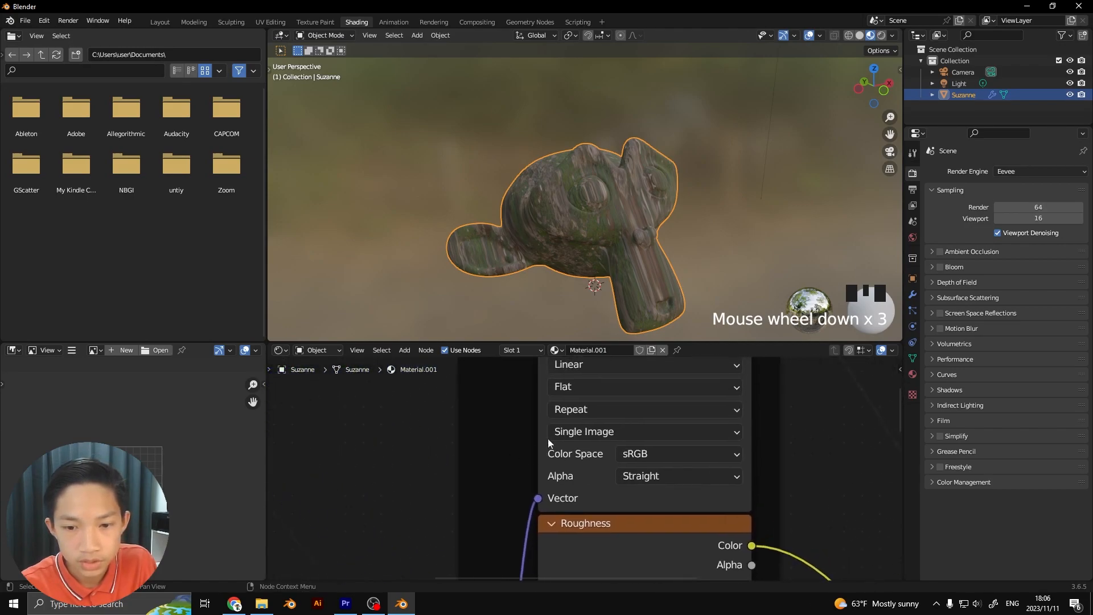
left_click(568, 388)
left_click(572, 419)
Set the Roughness texture's projection to Box
scroll(582, 453, "down", 1)
middle_click_drag(581, 453, 569, 374)
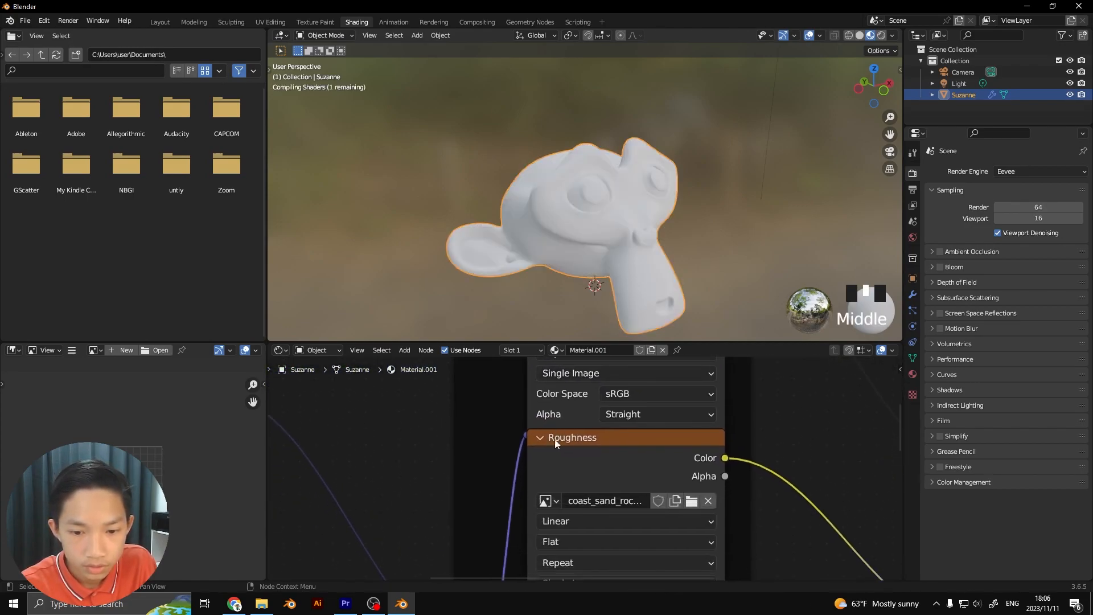
left_click(556, 539)
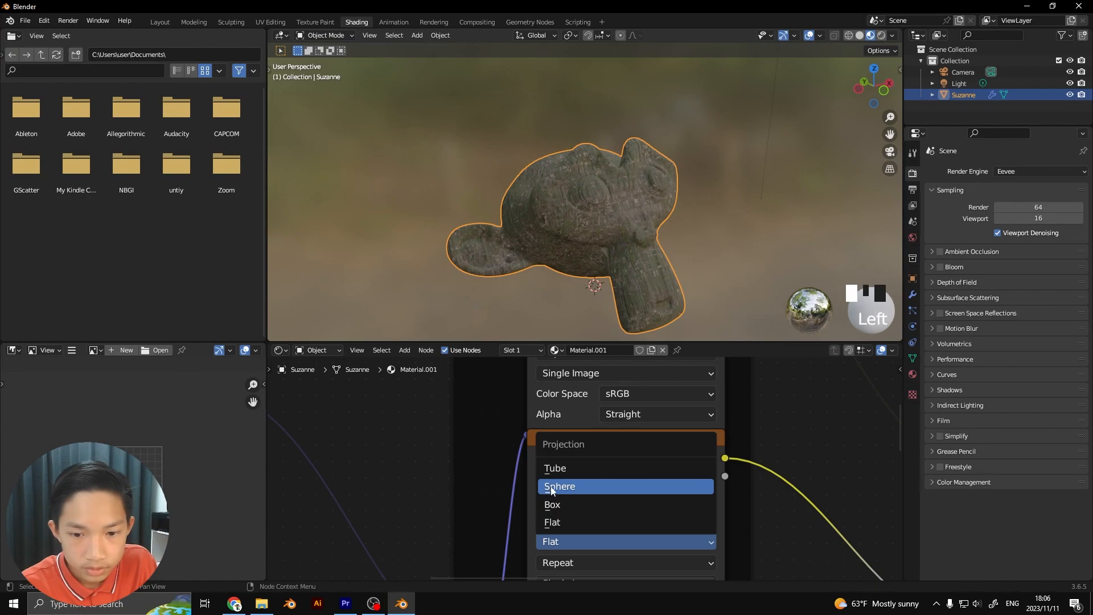
left_click(563, 502)
Set the Normal texture's projection to Box
scroll(579, 517, "down", 1)
middle_click_drag(581, 519, 575, 371)
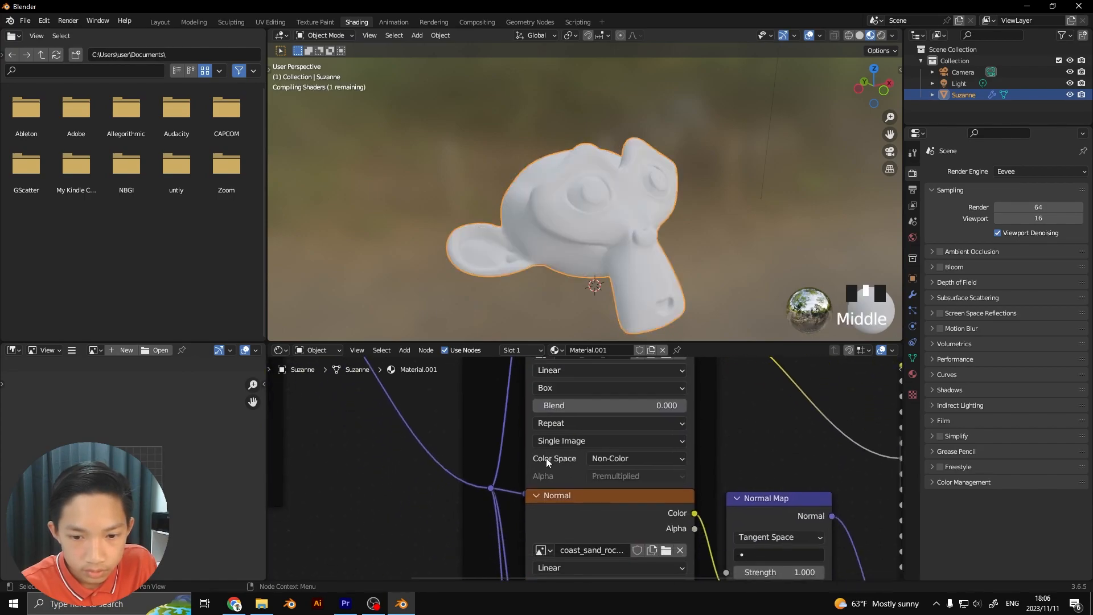
scroll(549, 460, "down", 1)
middle_click_drag(548, 459, 542, 357)
left_click(539, 469)
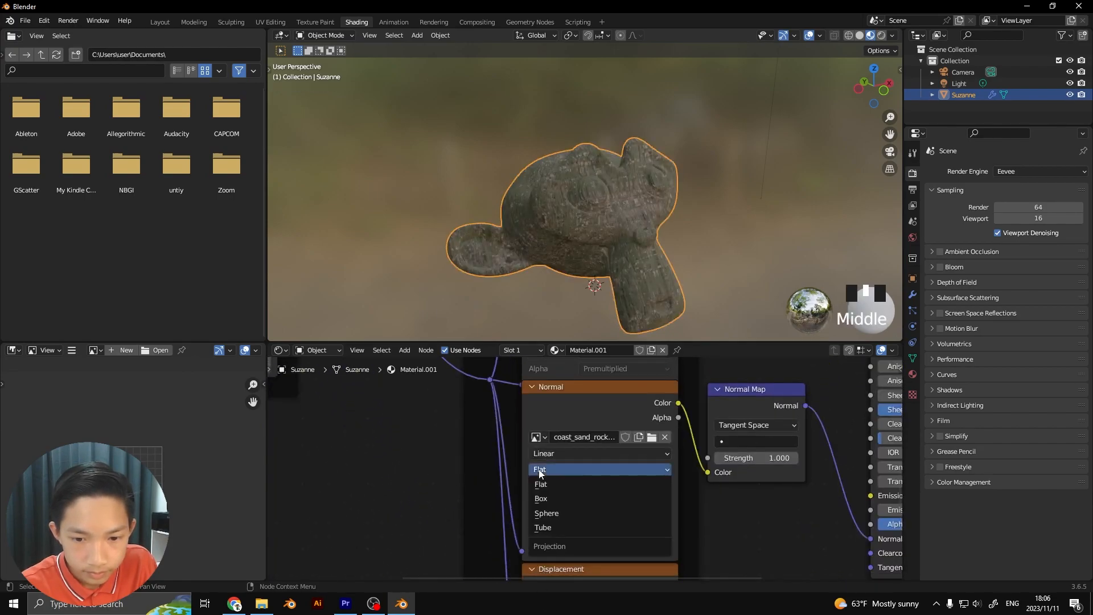
left_click(548, 498)
Set the Displacement texture's projection to Box, then check the head's surface and the Displacement node
scroll(548, 497, "down", 2)
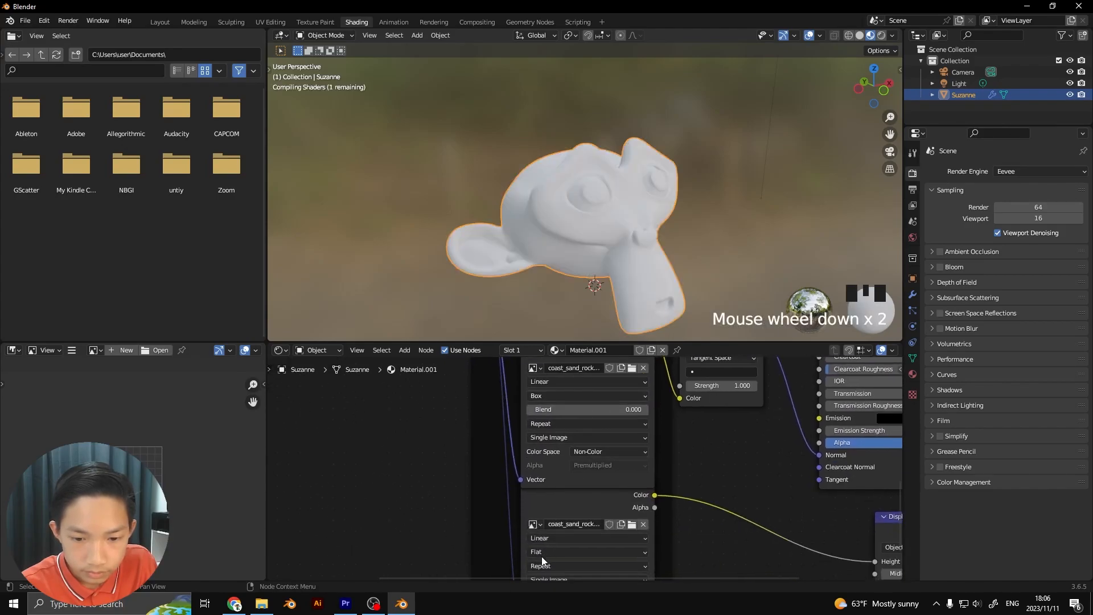
left_click(541, 555)
left_click(544, 523)
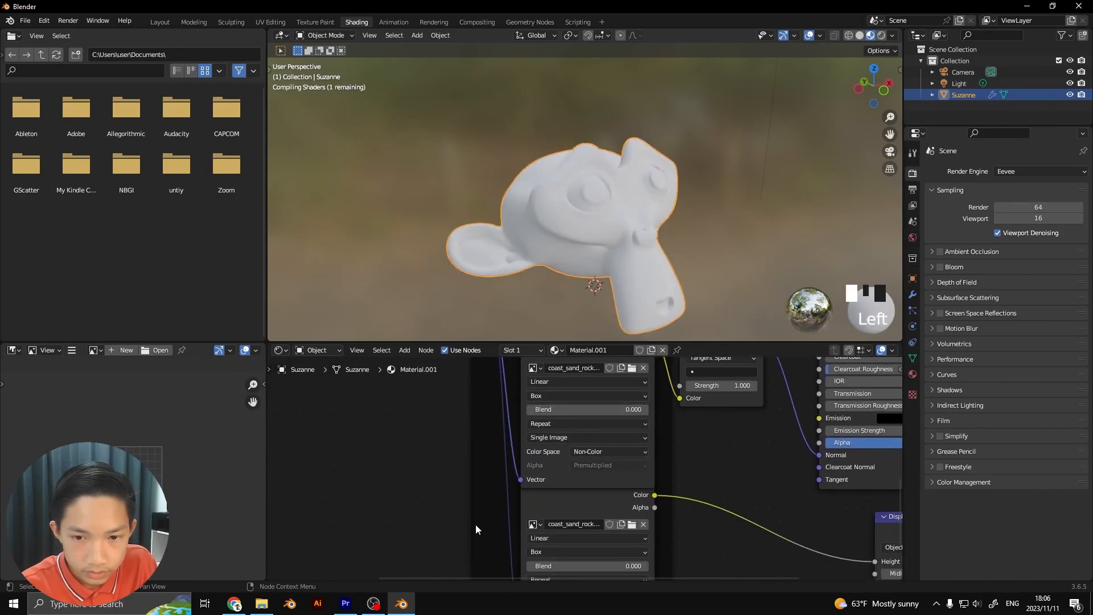
scroll(483, 526, "down", 1)
middle_click_drag(456, 473, 460, 445)
scroll(616, 137, "down", 1)
scroll(562, 156, "up", 7)
middle_click_drag(575, 163, 528, 145)
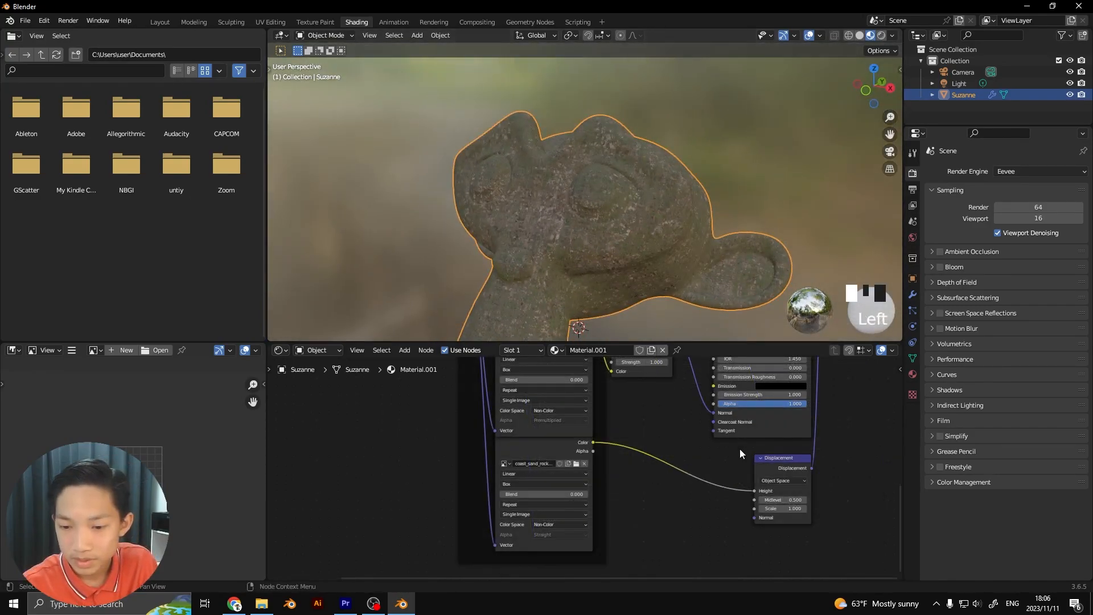
scroll(739, 448, "up", 3)
middle_click_drag(654, 447, 576, 431)
scroll(664, 494, "up", 2)
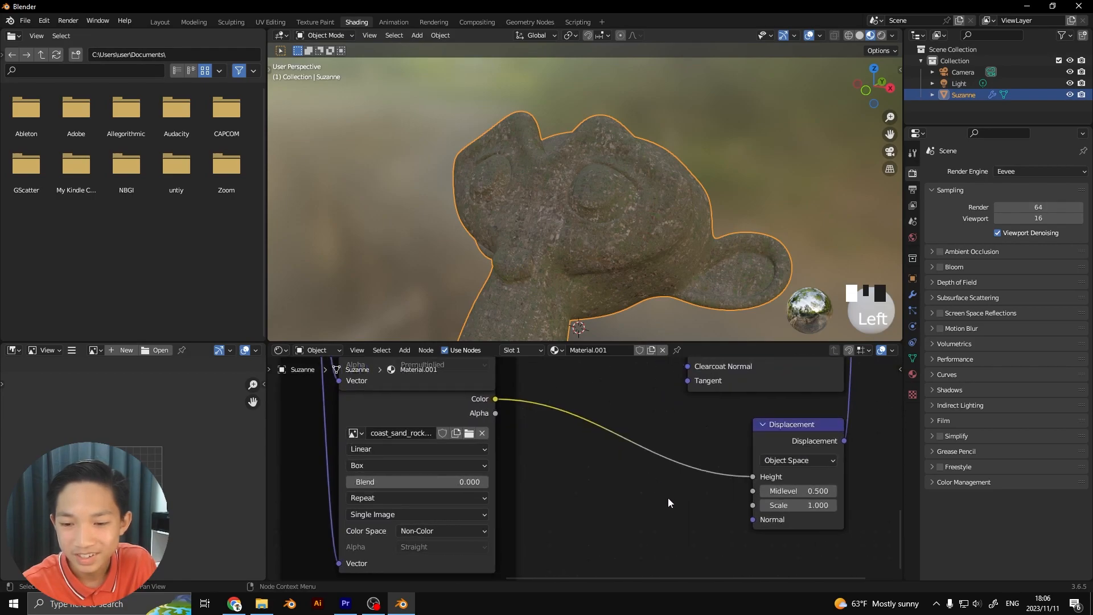
Set the Displacement node's Scale to 0
scroll(664, 499, "up", 2)
left_click_drag(766, 492, 734, 492)
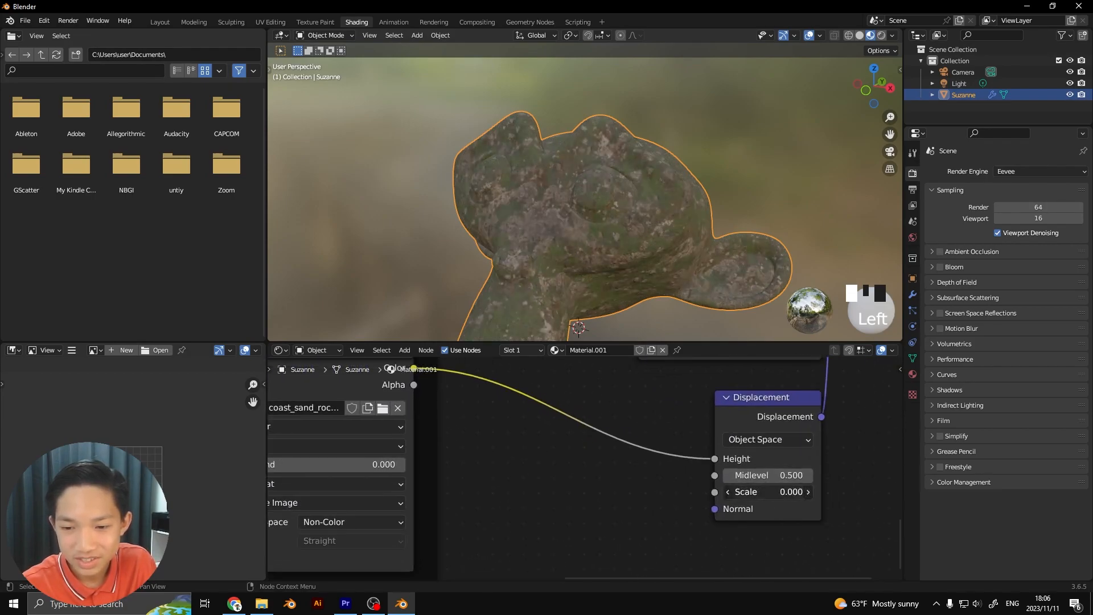
left_click(628, 416)
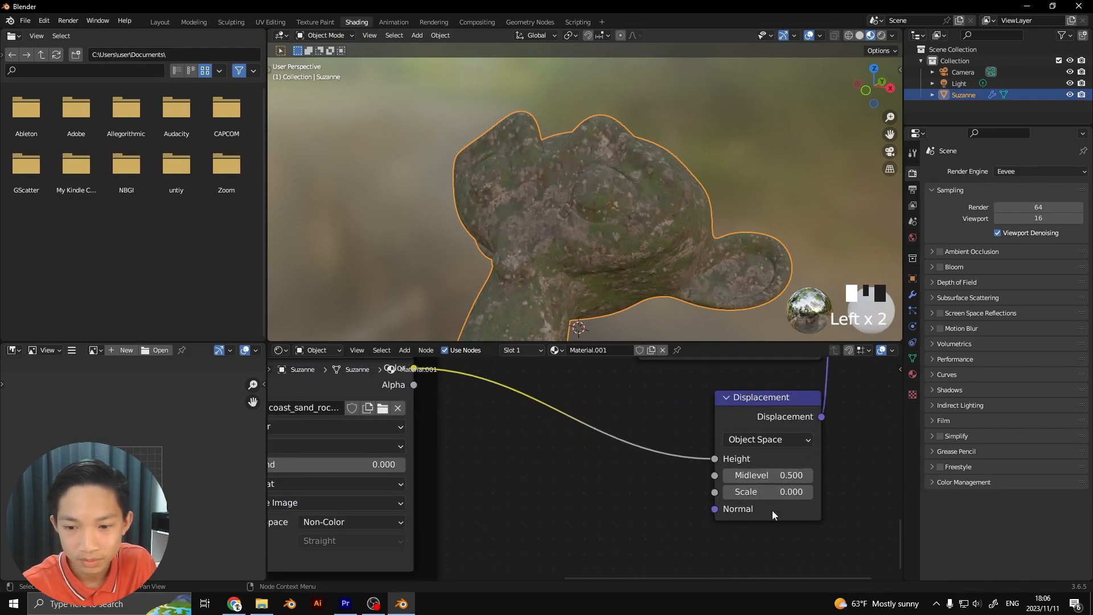
mouse_move(759, 492)
left_mouse_down()
mouse_move(780, 492)
mouse_move(757, 491)
left_mouse_up()
left_click(598, 455)
Soften the Box projection seams by setting Blend to 0.209 on the Displacement texture and 0.264 on the Normal texture
scroll(647, 387, "down", 3)
middle_click_drag(513, 380, 687, 457)
scroll(579, 260, "down", 3)
mouse_move(579, 261)
middle_mouse_down()
mouse_move(502, 315)
mouse_move(561, 286)
mouse_move(563, 264)
middle_mouse_up()
scroll(563, 272, "up", 8)
scroll(564, 264, "up", 2)
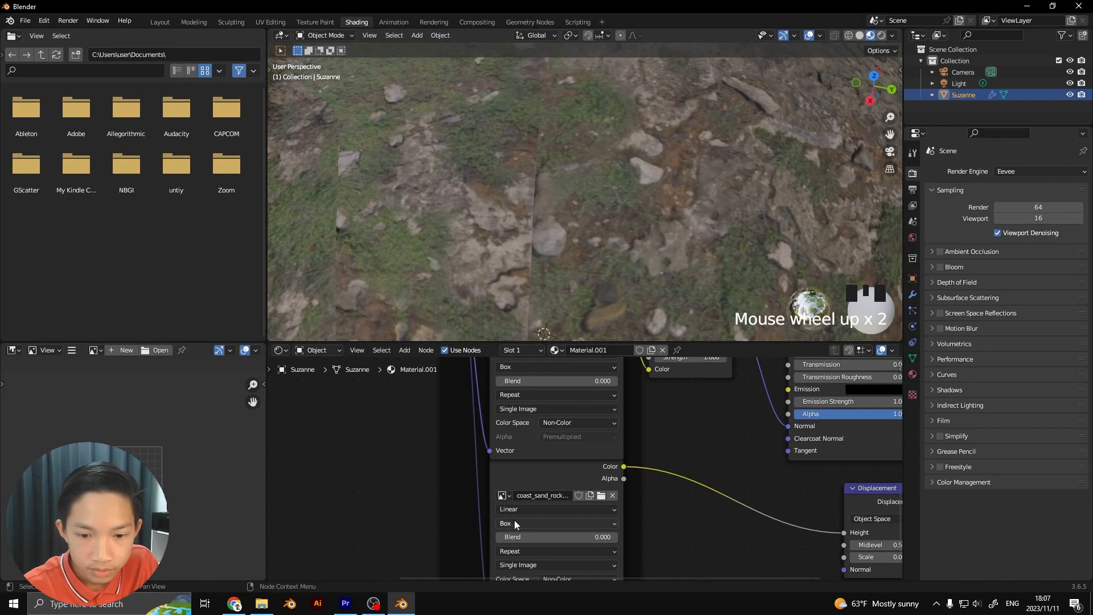
mouse_move(518, 536)
left_mouse_down()
mouse_move(550, 536)
mouse_move(534, 536)
left_mouse_up()
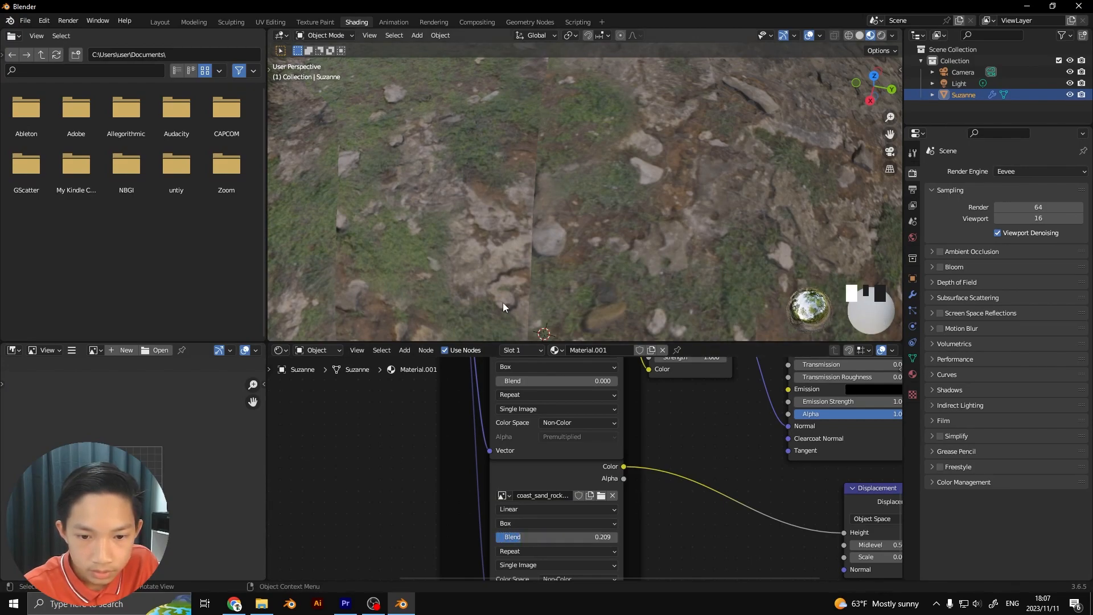
left_click_drag(515, 381, 530, 381)
Set the projection Blend to 0.332 on the Roughness texture and 0.114 on the base color texture
middle_click_drag(536, 427, 570, 614)
left_click_drag(544, 413, 568, 408)
scroll(568, 408, "down", 3)
middle_click_drag(549, 387, 547, 433)
left_click_drag(550, 404, 550, 406)
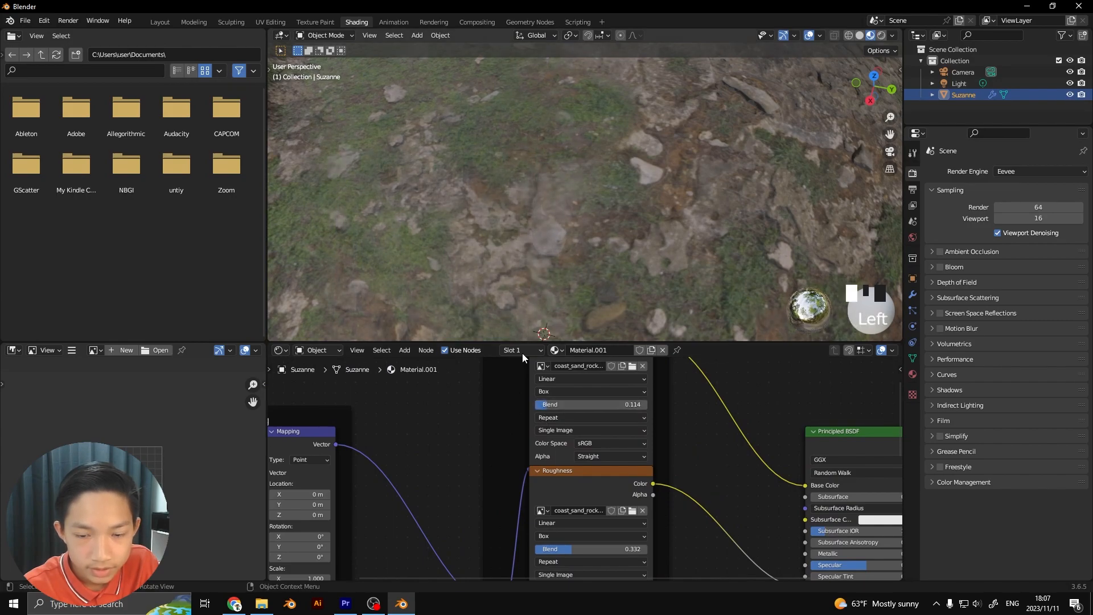
Examine the blended rock texture on the monkey head from several angles
scroll(540, 398, "down", 2)
scroll(579, 159, "down", 4)
middle_click_drag(579, 160, 631, 146)
scroll(690, 114, "up", 3)
middle_click_drag(691, 115, 648, 143)
scroll(618, 417, "down", 1)
middle_click_drag(661, 427, 669, 596)
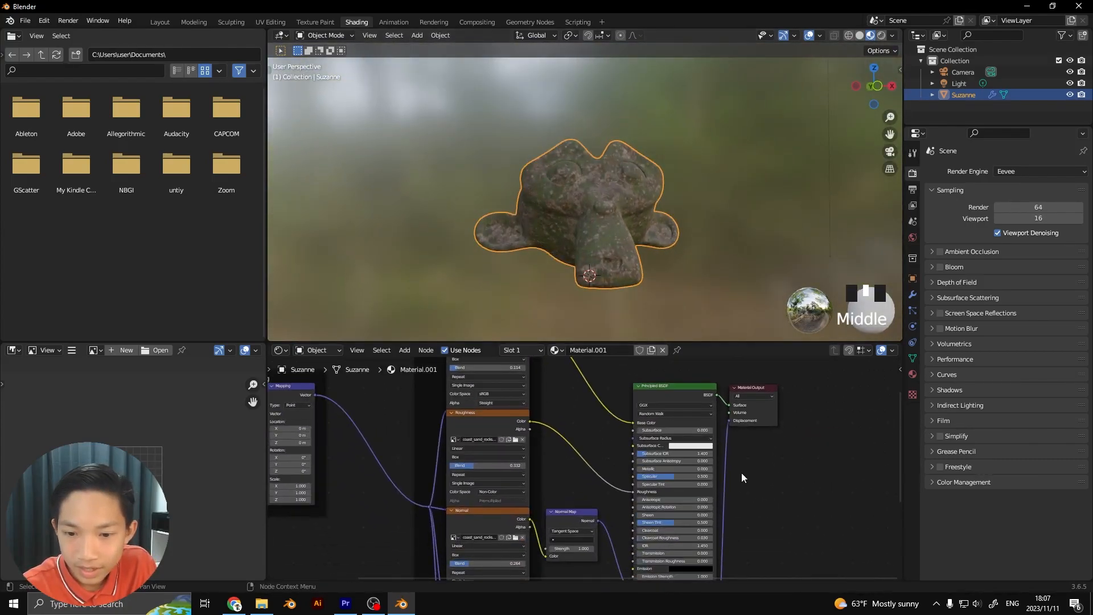
Switch the render engine to Cycles and set the material's surface displacement method to Displacement and Bump
key("n")
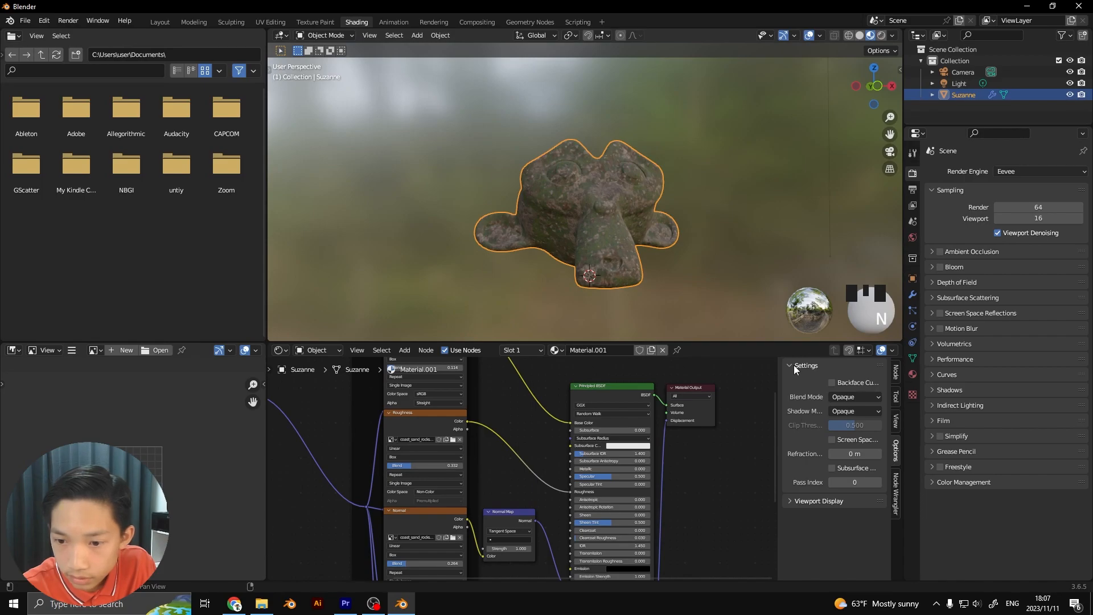
left_click(1009, 171)
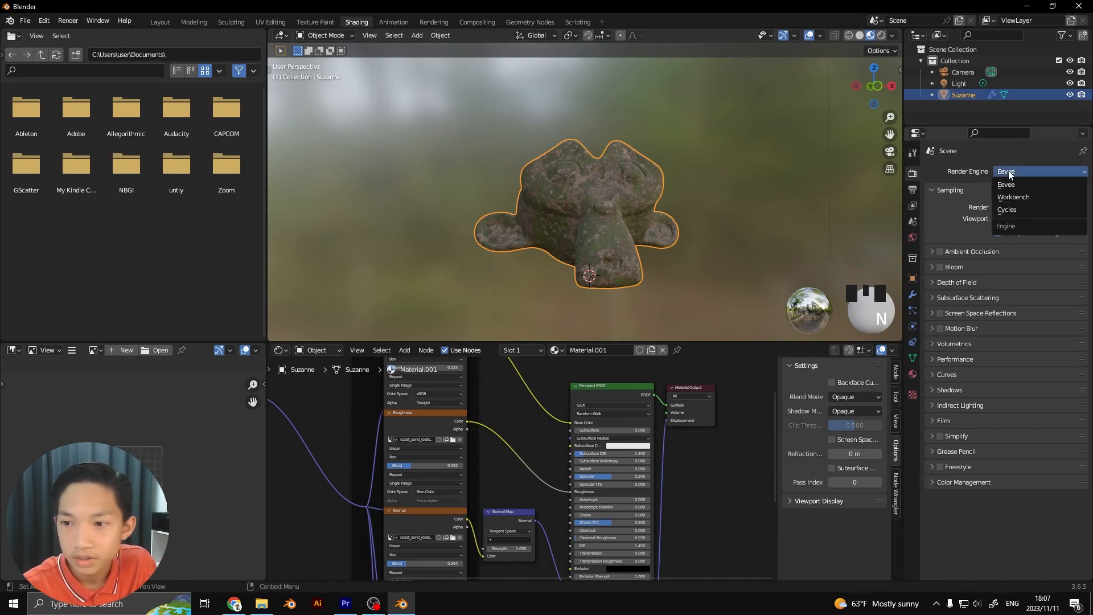
left_click(1005, 210)
left_click(840, 417)
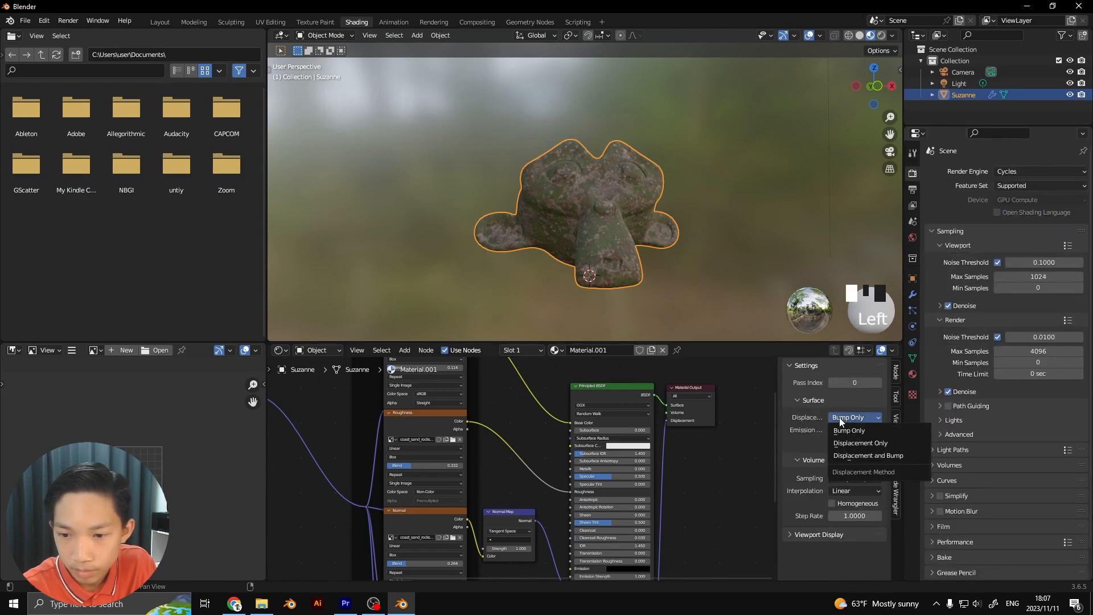
left_click(850, 455)
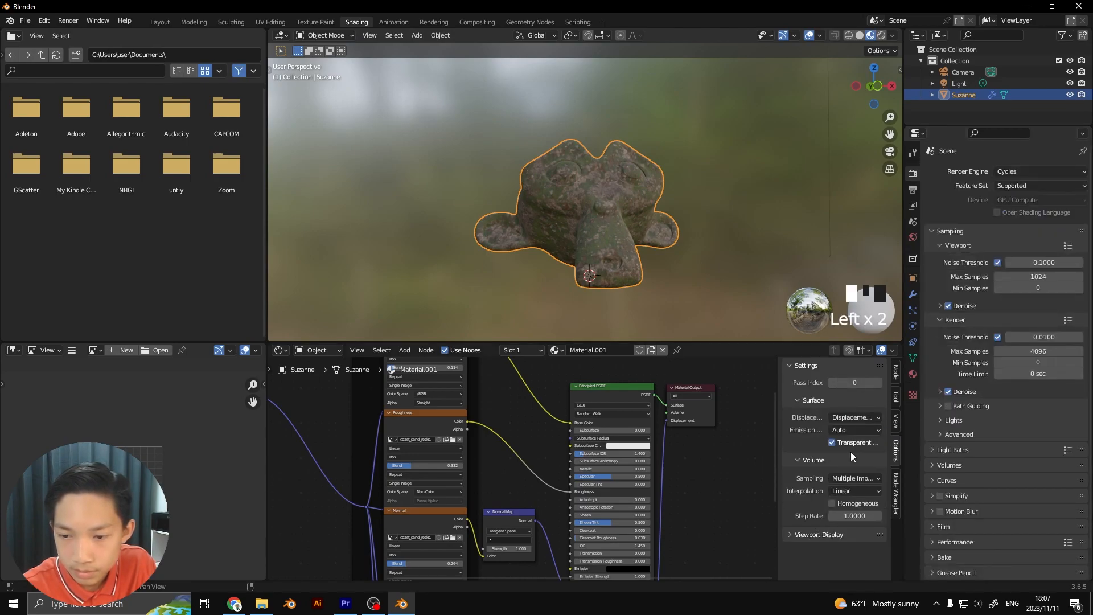
Show the head in rendered viewport shading and set the Displacement node's Scale to 0.1, then deselect the head
scroll(693, 409, "down", 1)
scroll(667, 444, "down", 1)
scroll(647, 385, "up", 9)
middle_click_drag(666, 468, 601, 404)
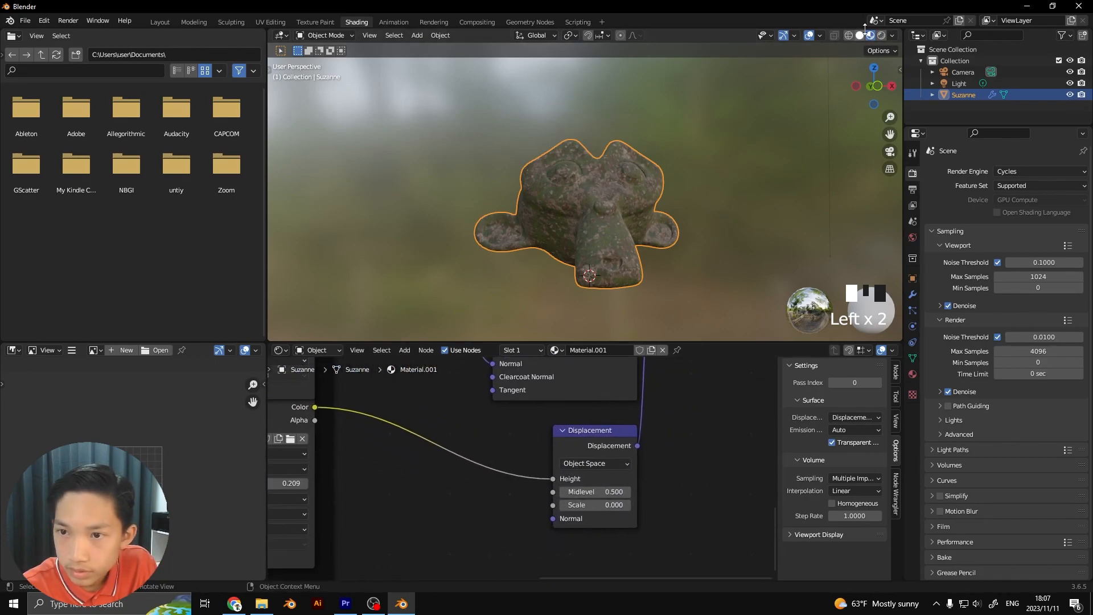
scroll(709, 149, "up", 1)
scroll(707, 153, "up", 1)
middle_click_drag(705, 156, 649, 199)
scroll(644, 200, "up", 2)
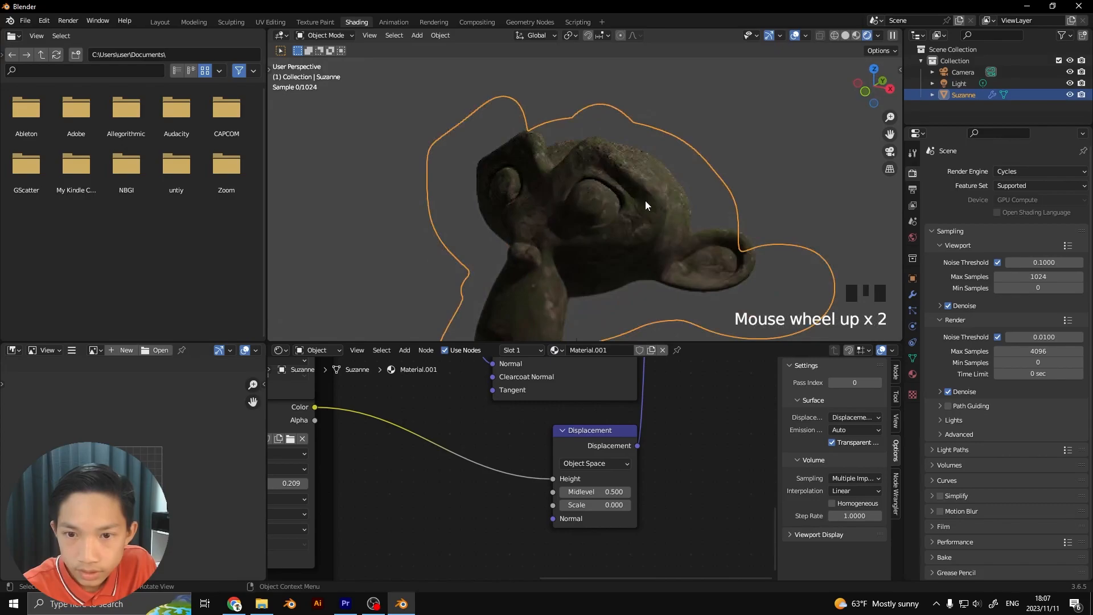
left_click(626, 505)
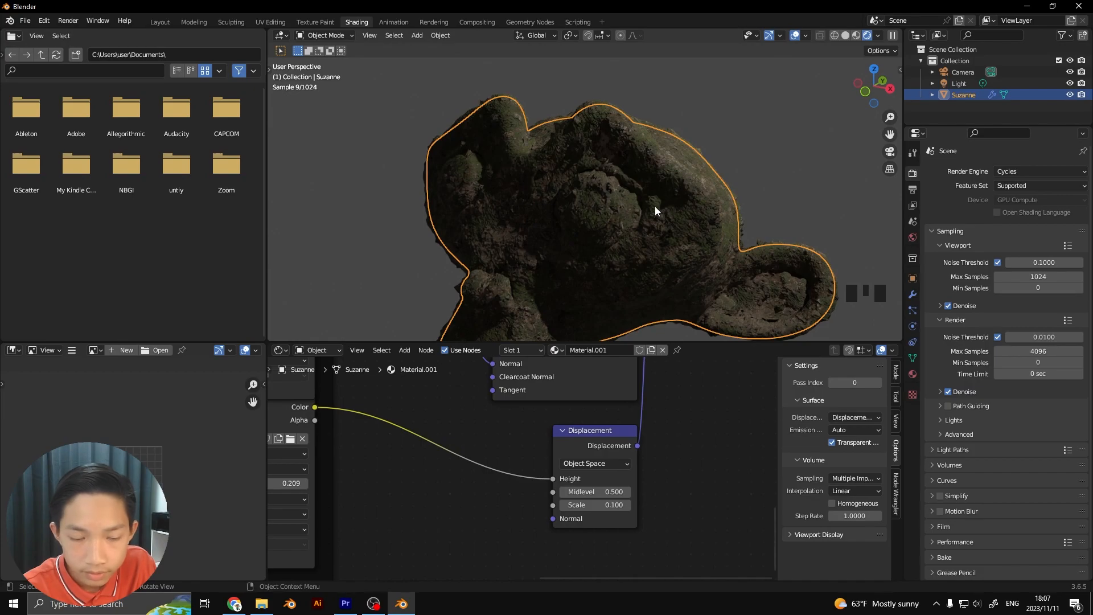
left_click(764, 155)
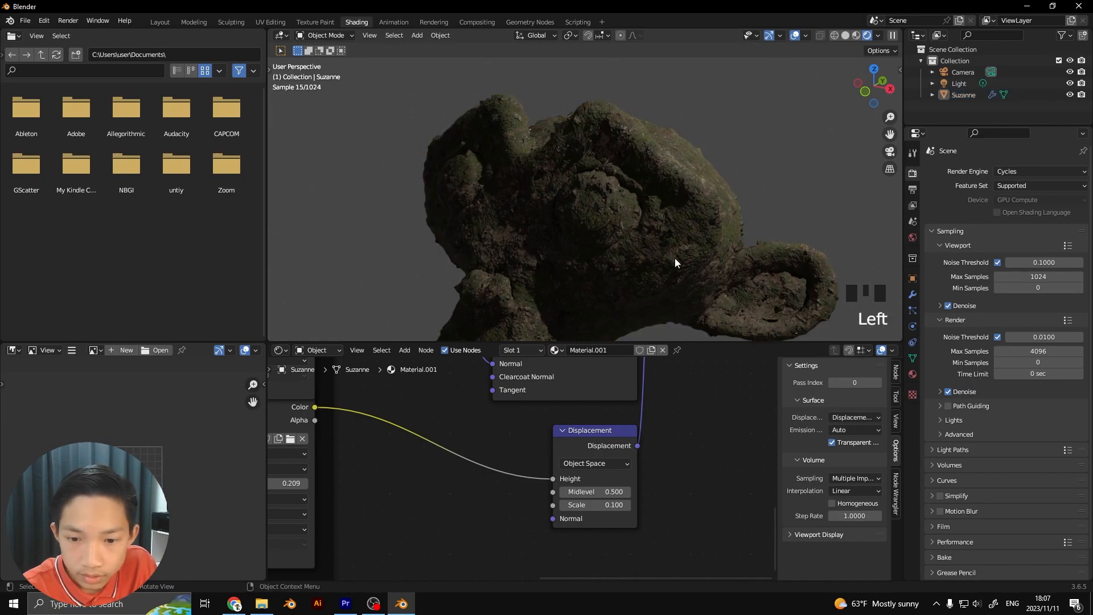
Set the monkey head's subdivision to level 4, then deselect it and check the displaced surface
left_click(651, 222)
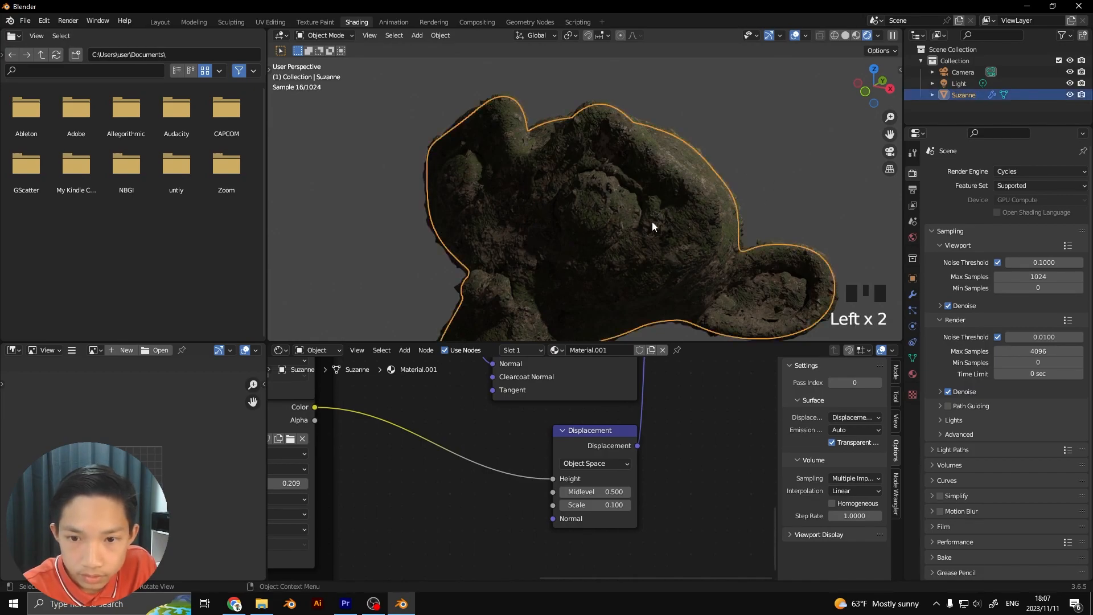
key("ctrl+4")
left_click(785, 186)
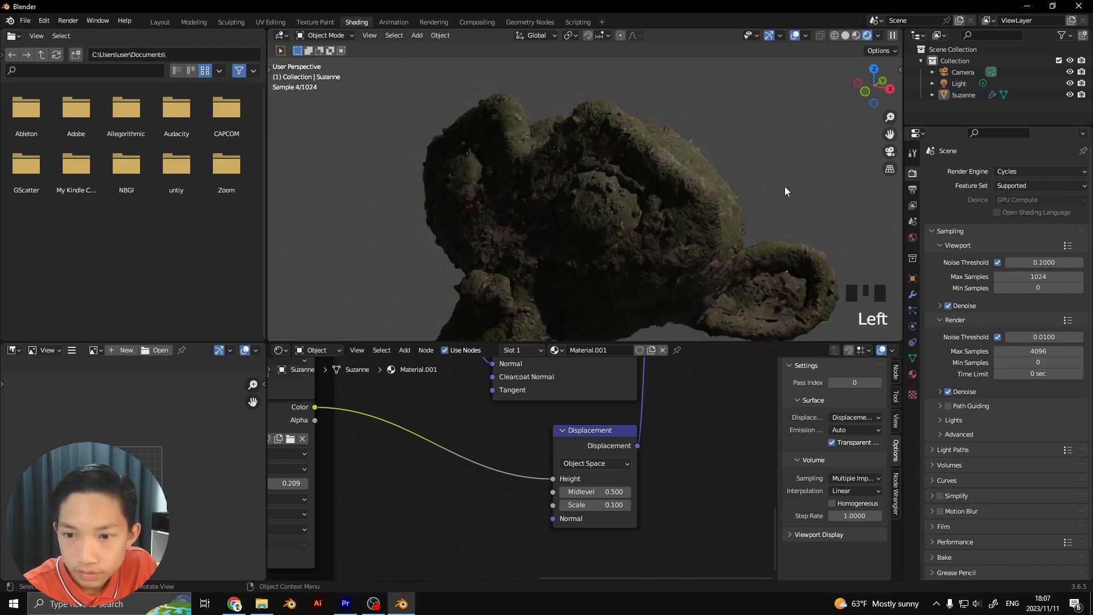
scroll(784, 187, "down", 2)
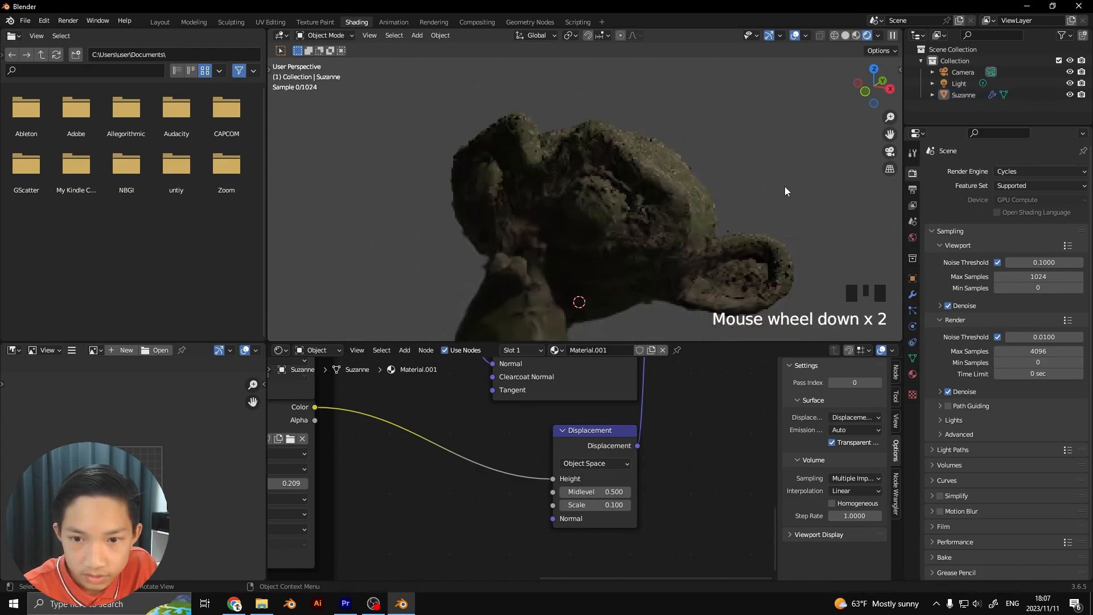
middle_click_drag(785, 178, 792, 148, "shift")
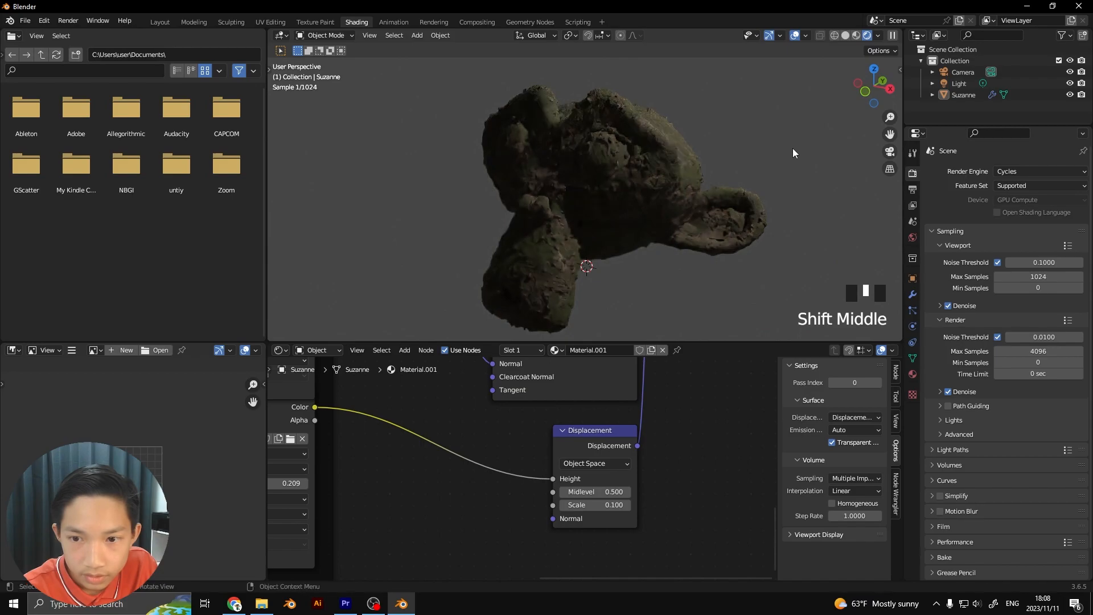